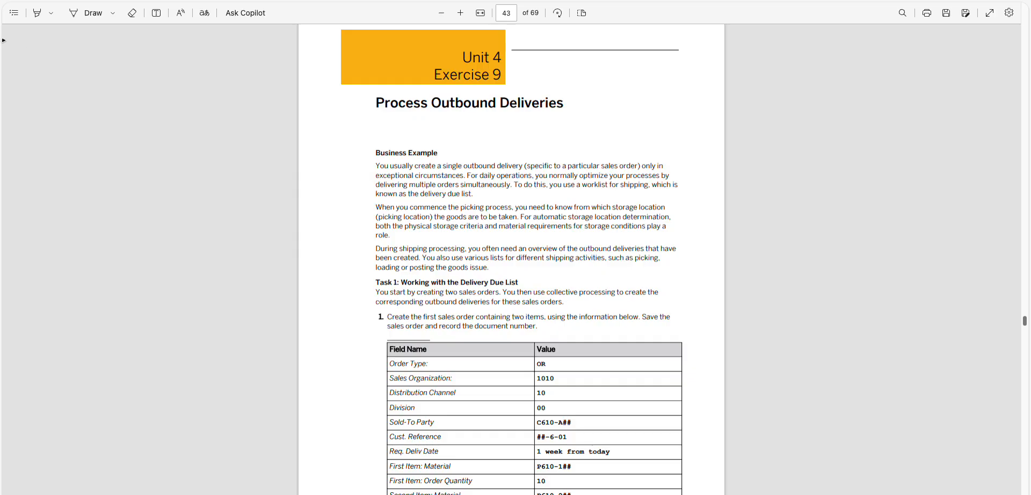
Step: Read the business example and the Task 1 sales order instructions in the Process Outbound Deliveries exercise
click(13, 12)
scroll(111, 233, down, 1)
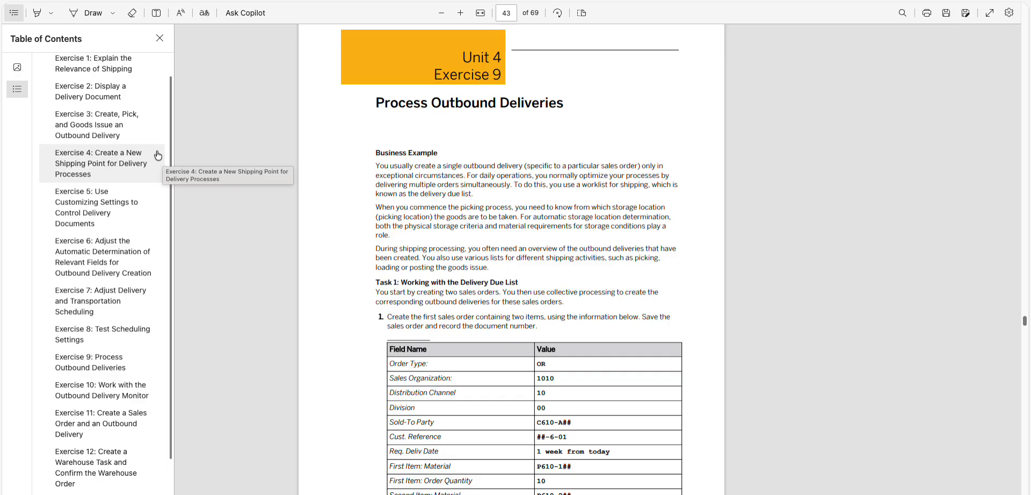
click(295, 221)
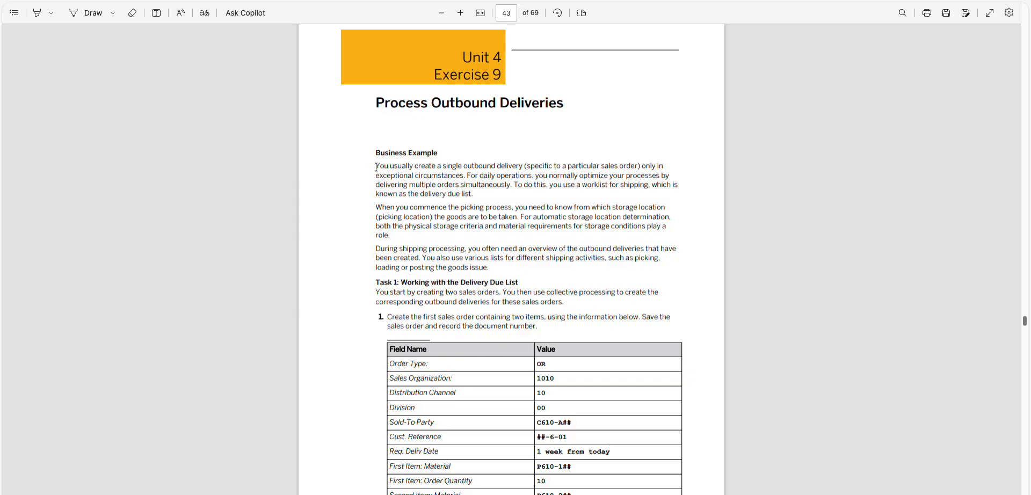
drag(376, 168, 478, 197)
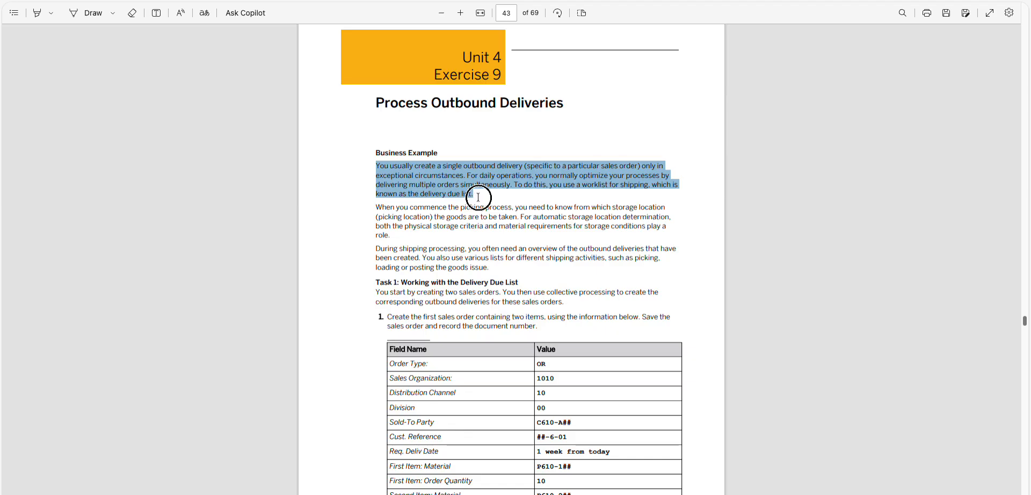
drag(478, 197, 478, 197)
drag(393, 292, 533, 300)
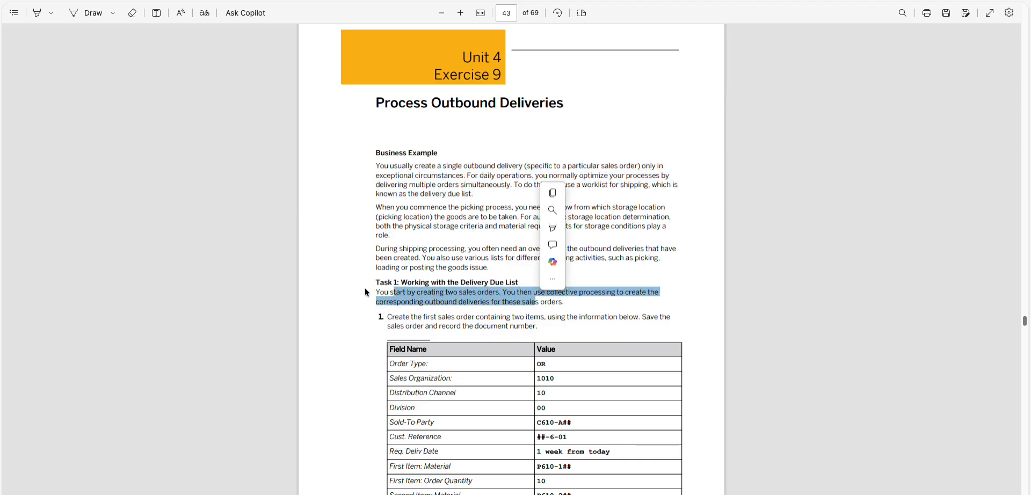
key(ctrl)
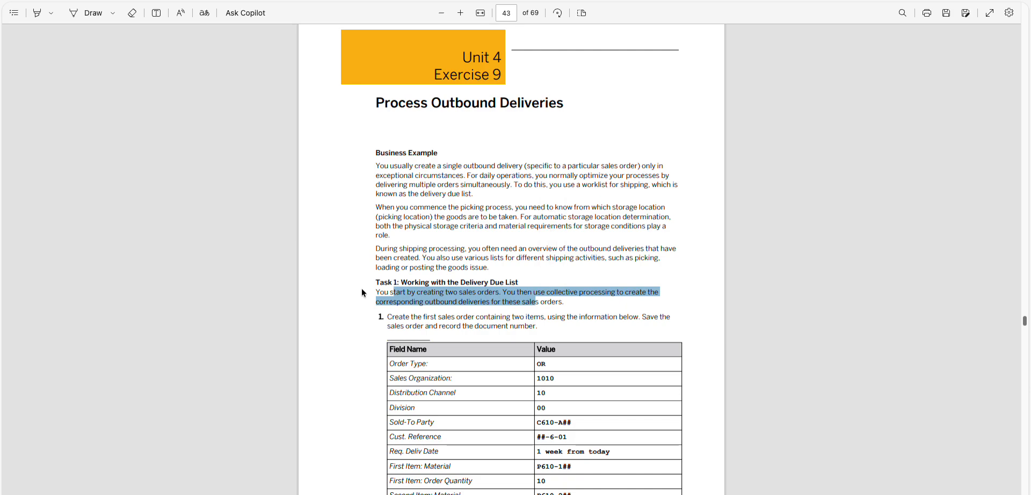
scroll(361, 288, down, 3)
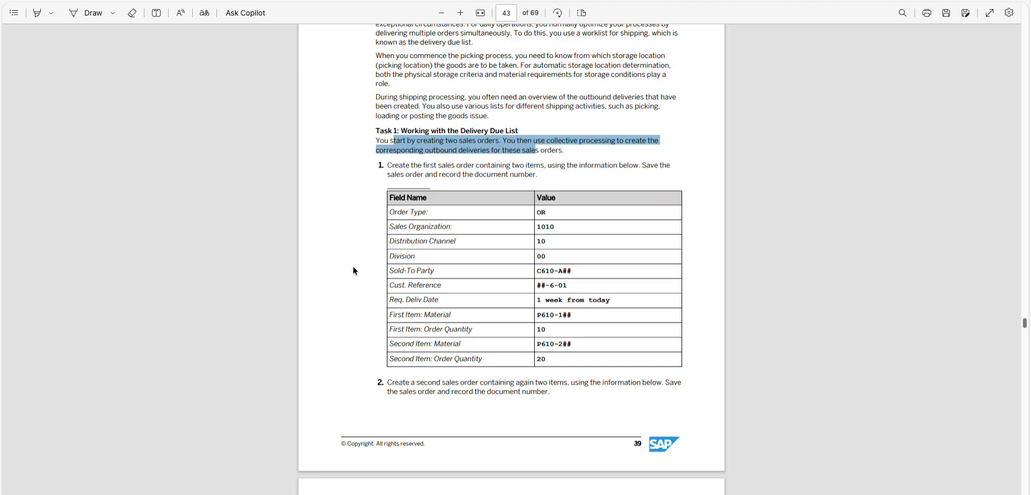
click(331, 128)
Step: Switch to the SAP Learning page for Configuring Delivery Processing and reopen the SAP S/4HANA practice system session
click(371, 0)
click(451, 0)
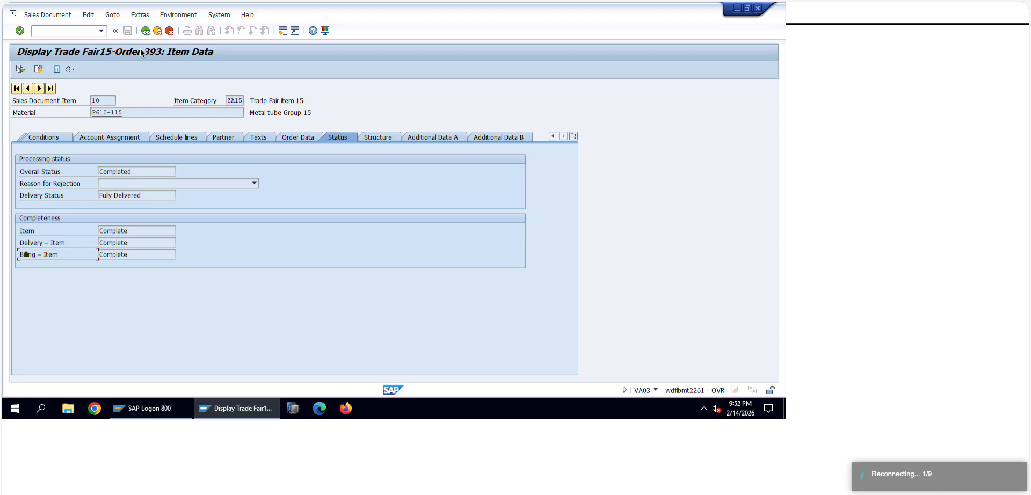
click(430, 0)
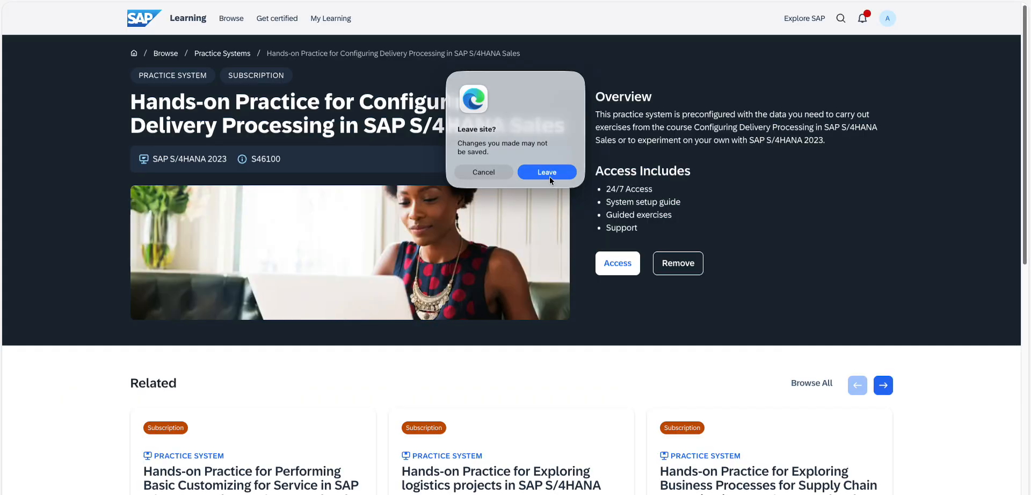
click(549, 172)
click(624, 263)
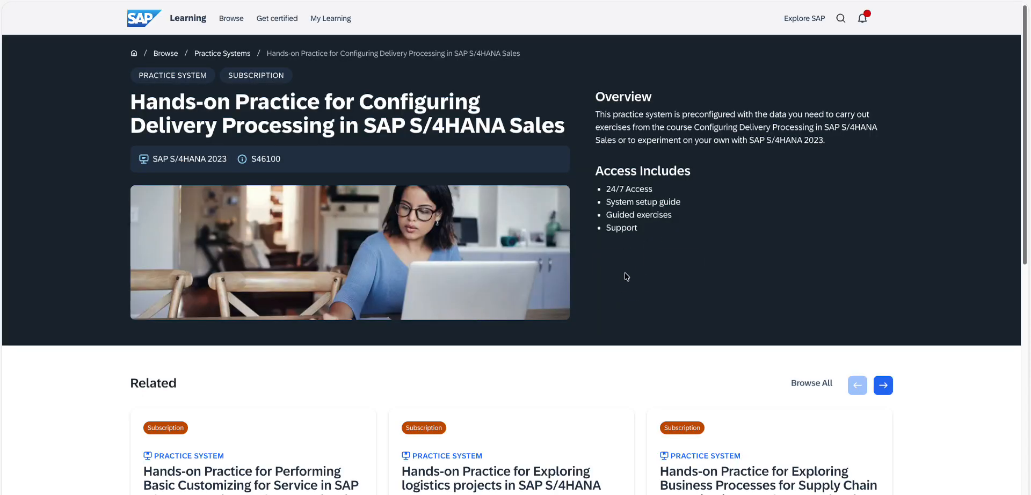
click(624, 273)
click(672, 384)
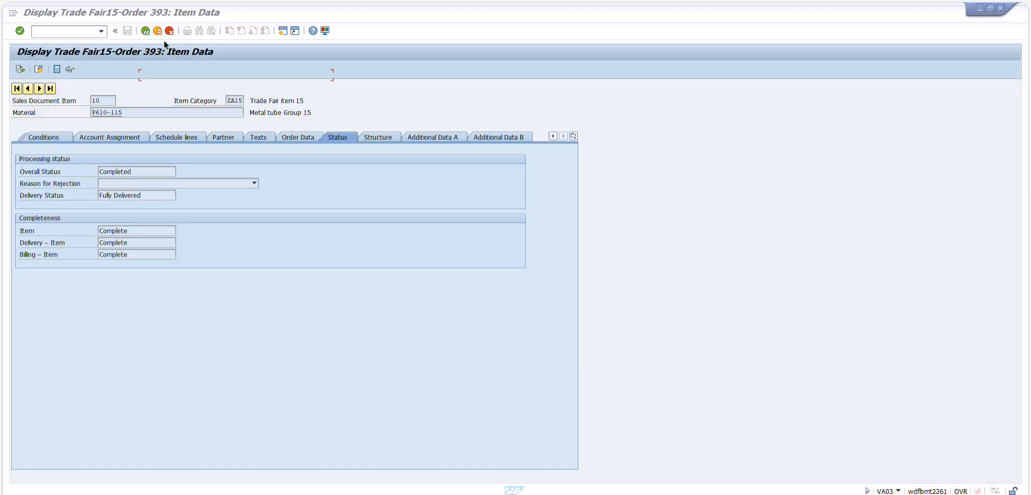
Step: Leave the displayed order item, start transaction VA01 and set the order type to OR
click(170, 32)
click(57, 31)
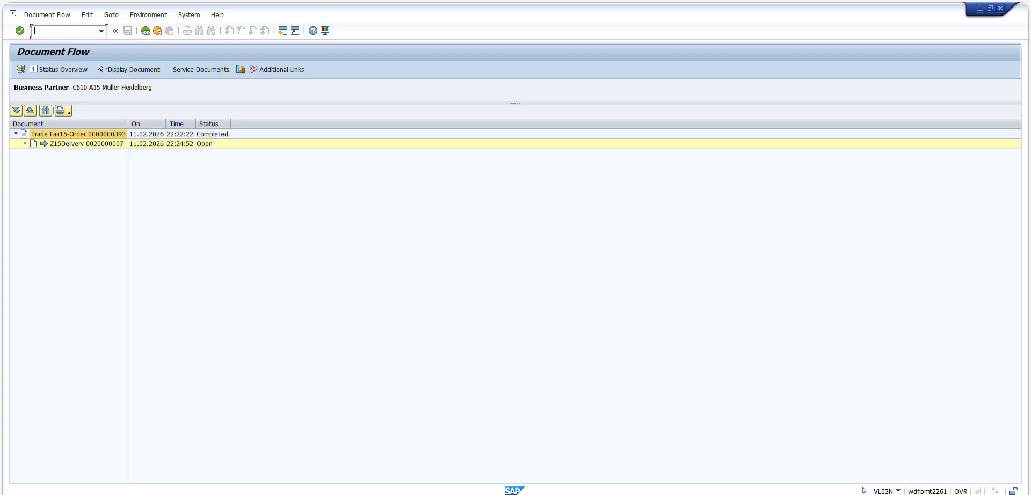
text(/nva01)
key(Return)
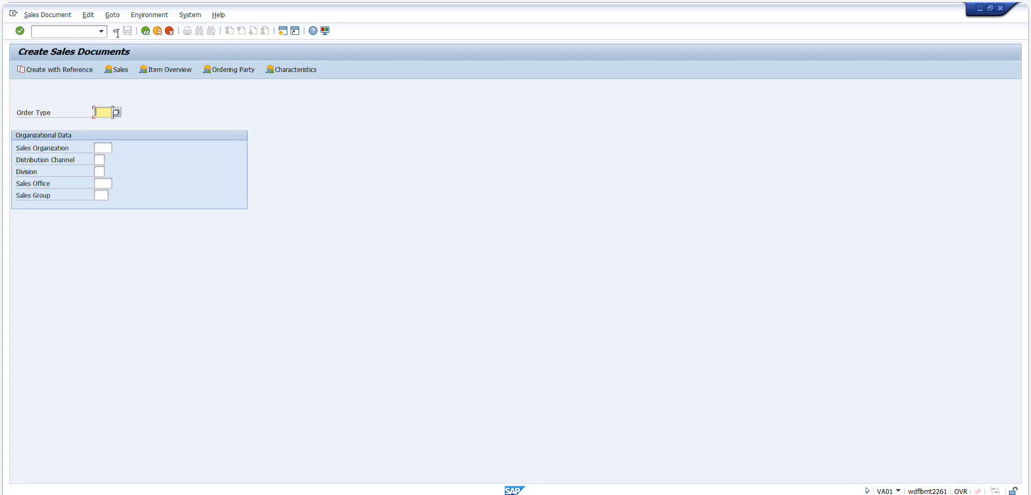
text(OR)
Step: Check the exercise sheet, then enter sales organization 1010, distribution channel 10 and division 00 and proceed to the order overview
click(322, 1)
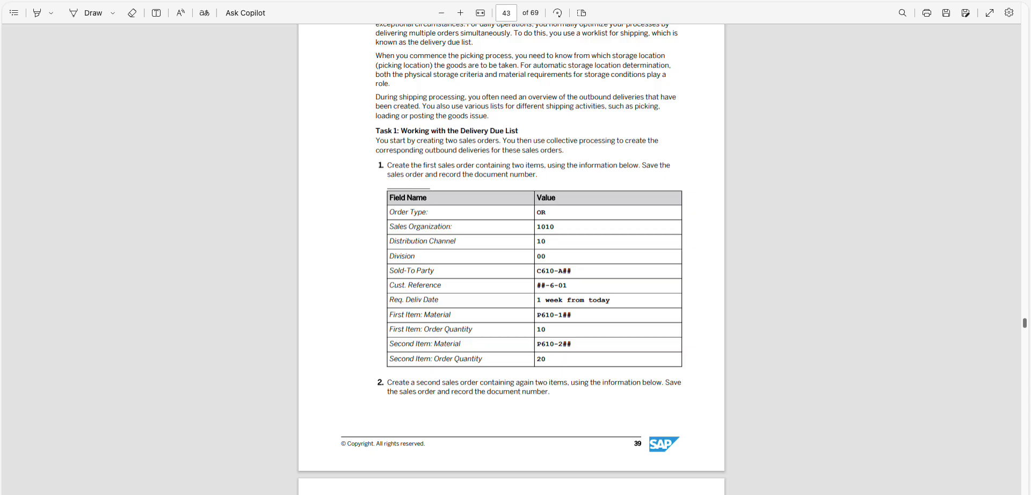
click(510, 1)
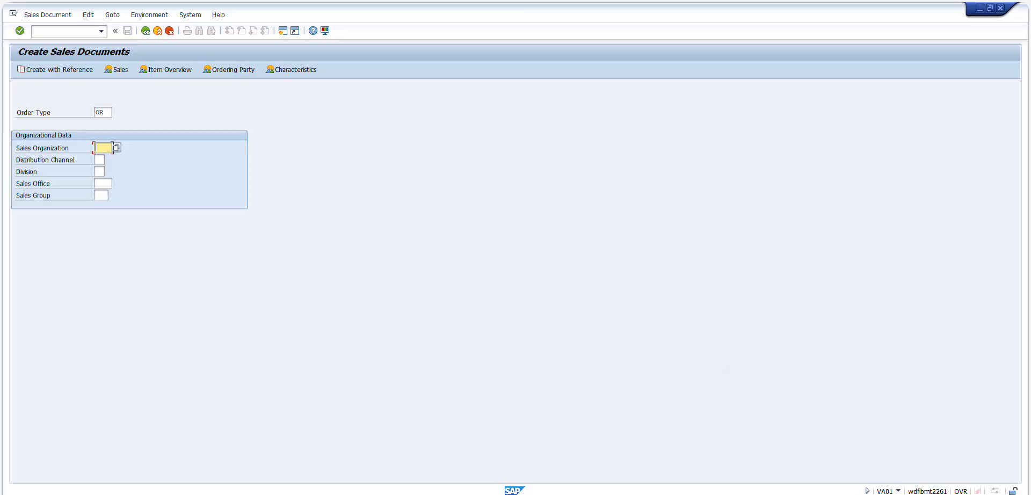
text(1010)
key(Tab)
text(10)
key(Tab)
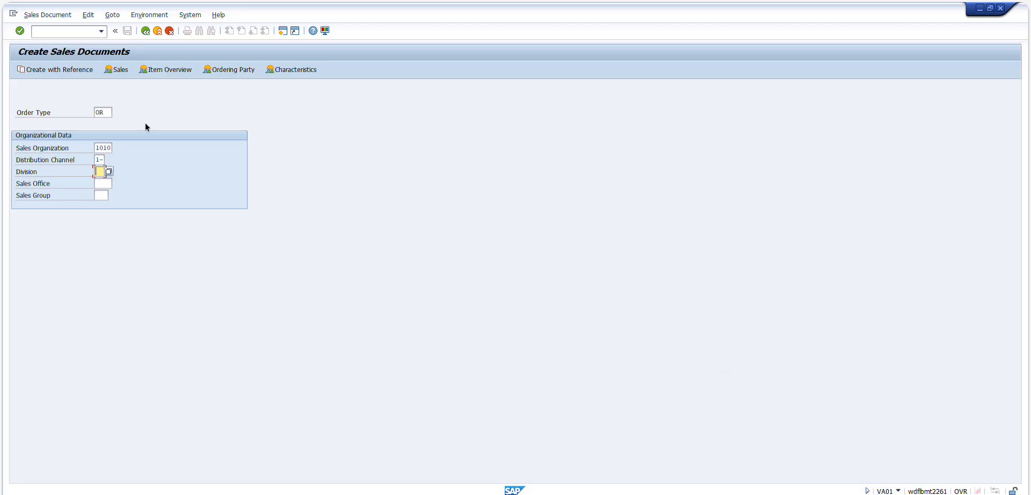
click(103, 158)
key(BackSpace)
text(0)
key(Tab)
key(Tab)
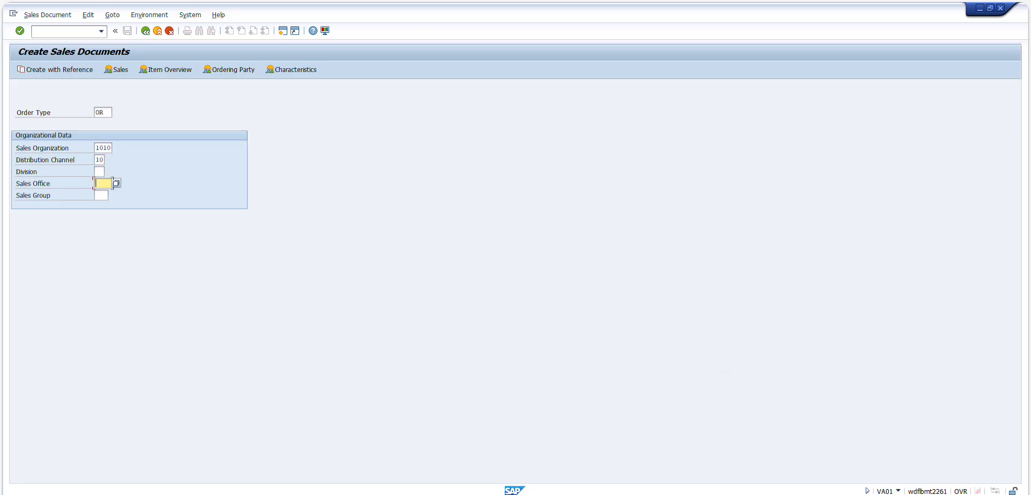
click(103, 170)
key(Tab)
key(Return)
Step: Copy the sold-to party code from the exercise sheet into the order, replacing its ## placeholder with 15
key(alt+Tab)
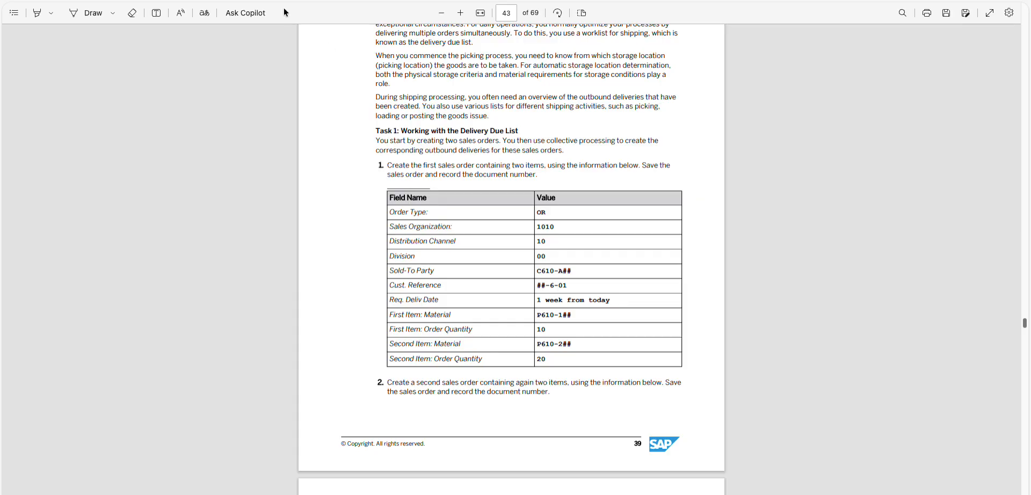
click(571, 273)
drag(571, 272, 524, 265)
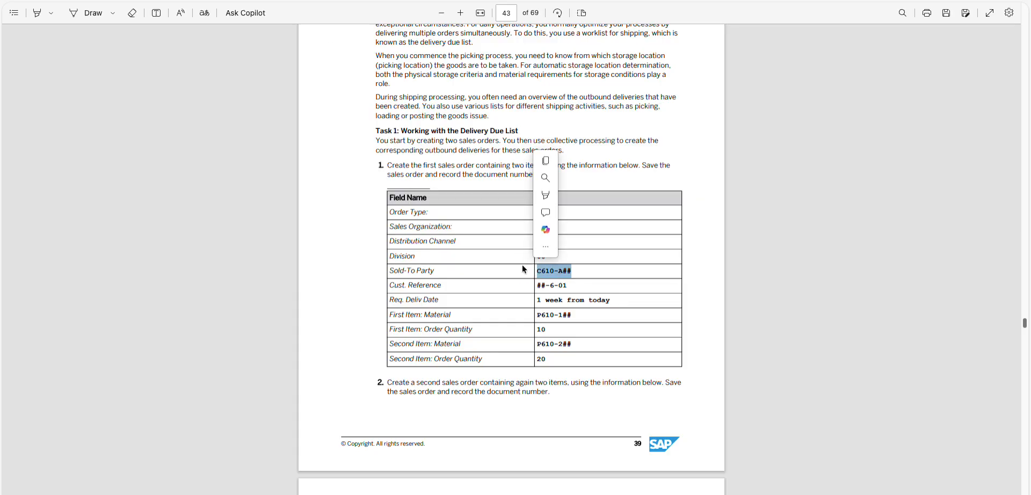
key(ctrl+c)
key(alt+Tab)
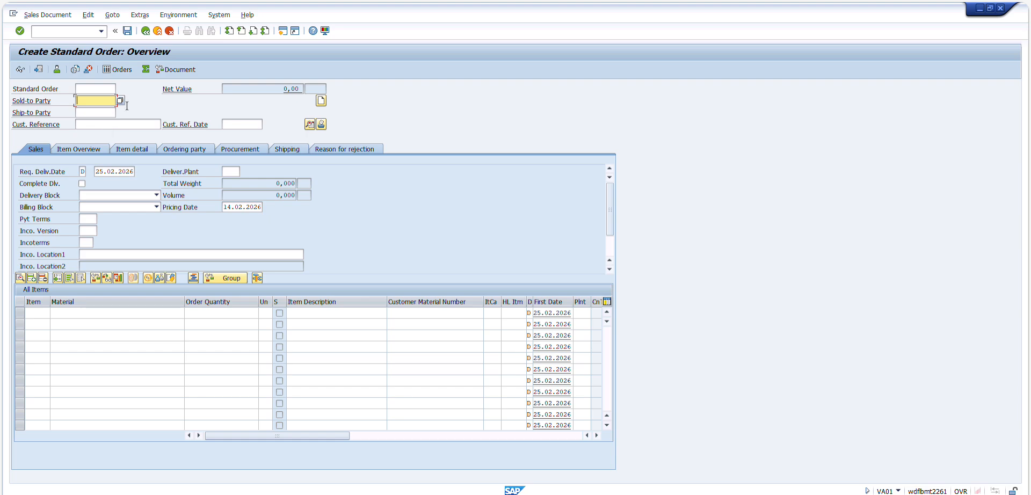
click(101, 101)
key(ctrl+v)
click(110, 103)
key(BackSpace)
key(BackSpace)
text(15)
key(Return)
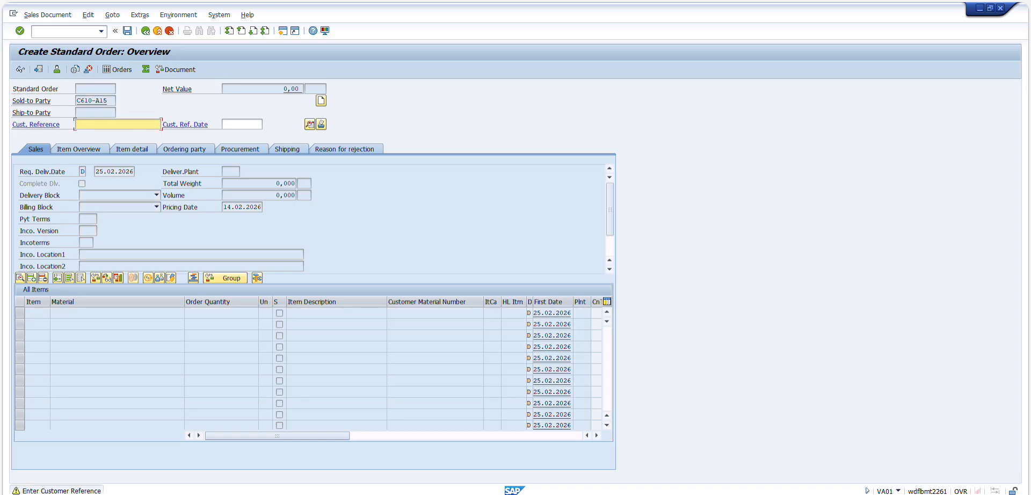
Step: Copy the customer reference from the exercise sheet and enter it in the order as 15-6-01
key(alt+Tab)
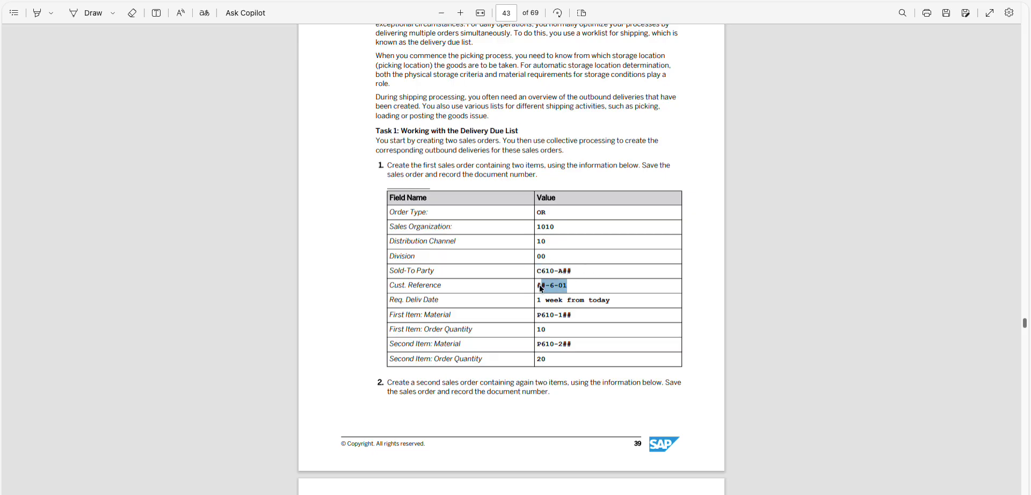
double_click(538, 288)
scroll(456, 244, up, 2)
scroll(458, 244, up, 2)
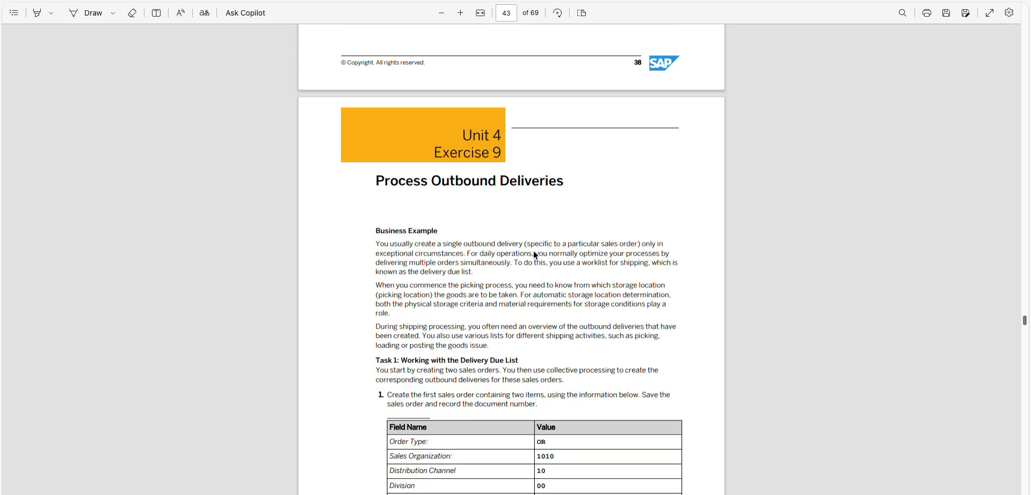
scroll(533, 250, down, 4)
key(alt+Tab)
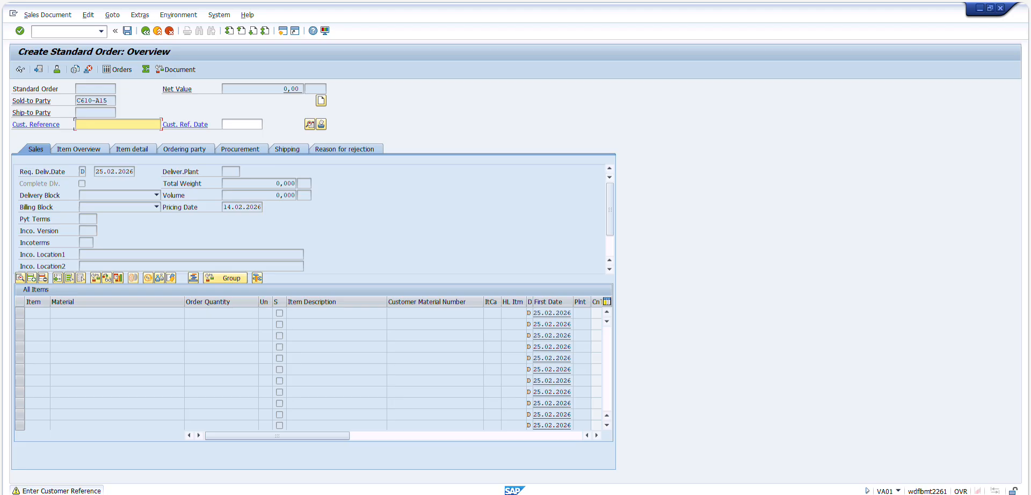
key(ctrl+v)
text(15)
key(Return)
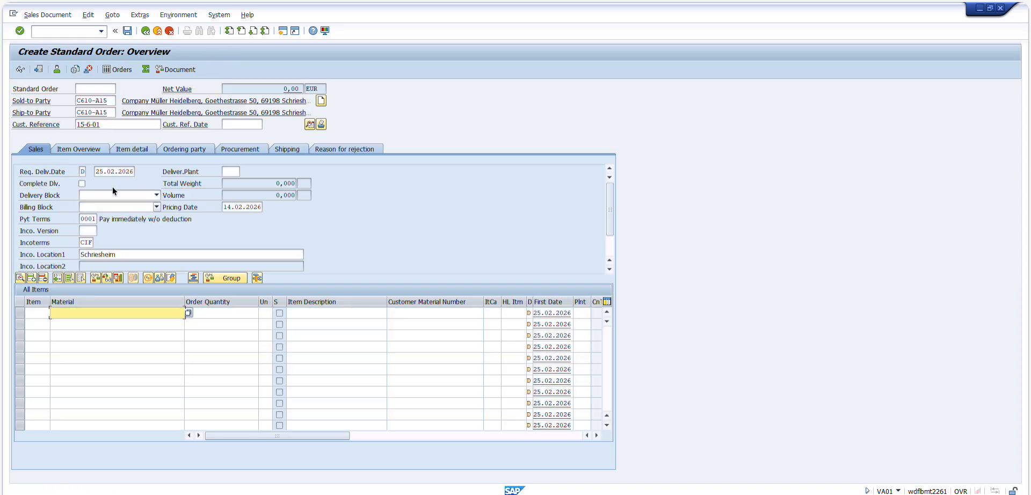
Step: Check the delivery date rule in the exercise sheet and set the order's requested delivery date to 23.02.2026
key(alt+Tab)
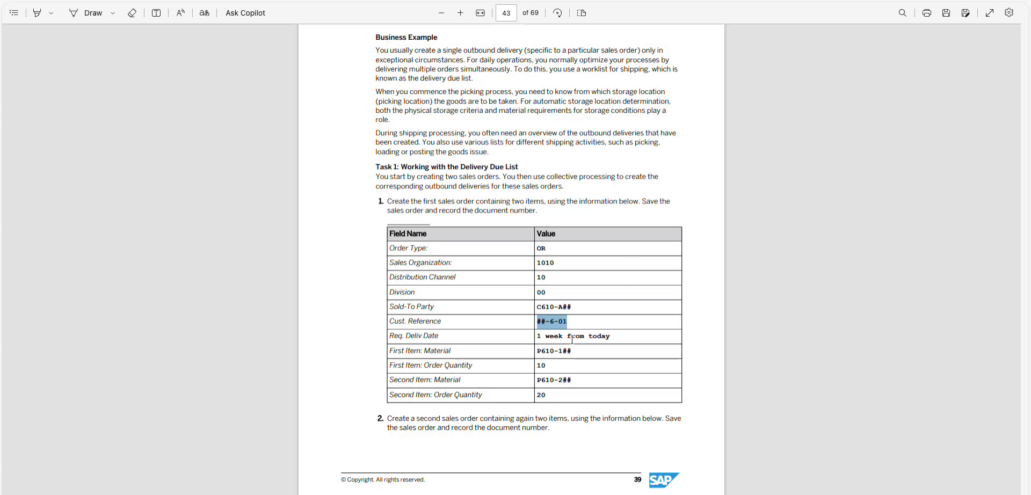
key(alt+Tab)
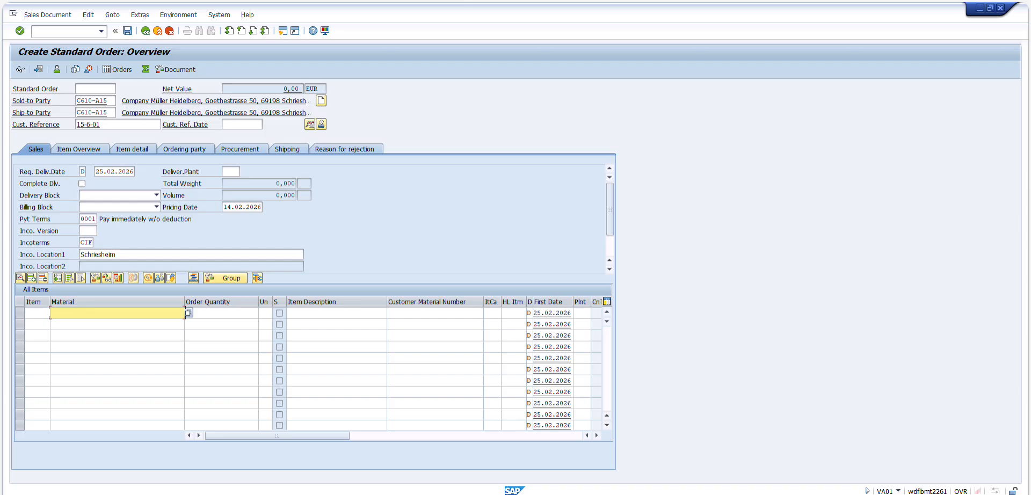
click(118, 172)
click(138, 172)
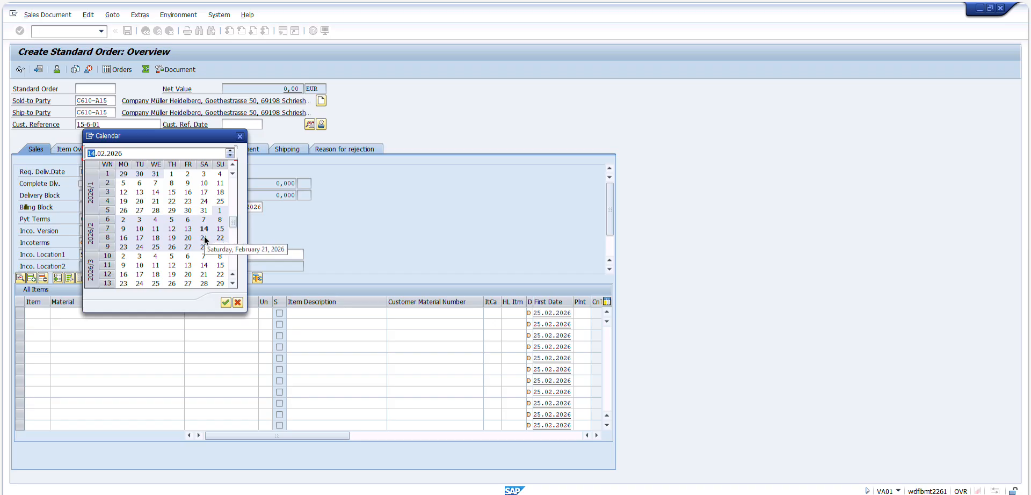
drag(178, 136, 358, 138)
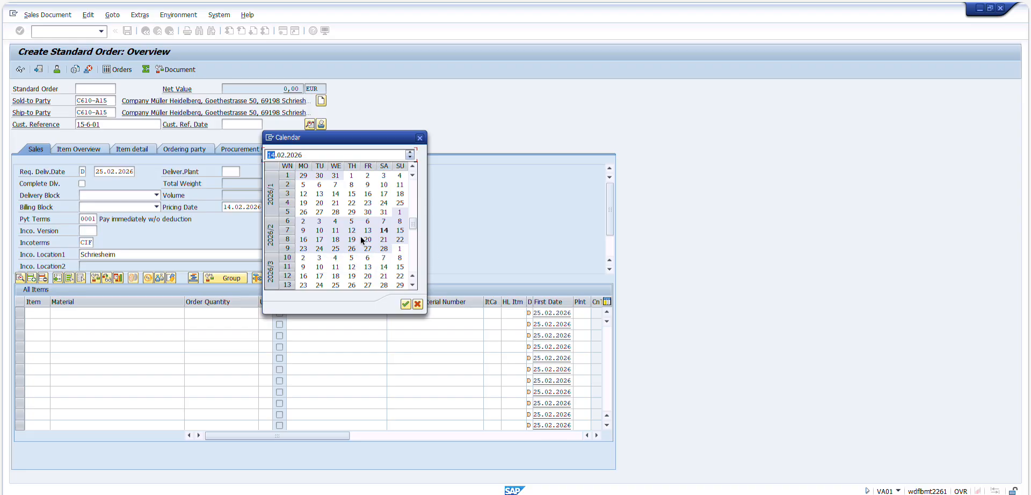
double_click(304, 248)
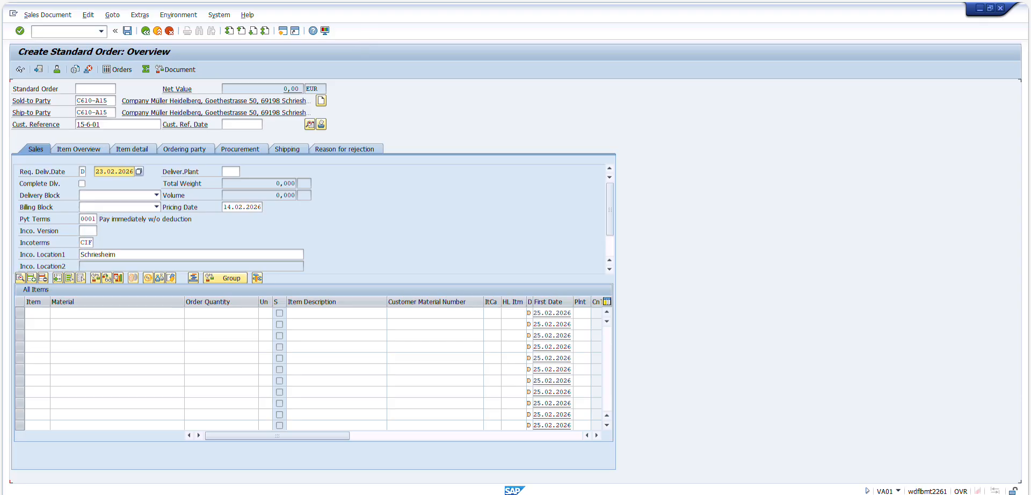
Step: Confirm the new delivery date and enter material P610-115 from the exercise sheet as the first order item
key(alt+Tab)
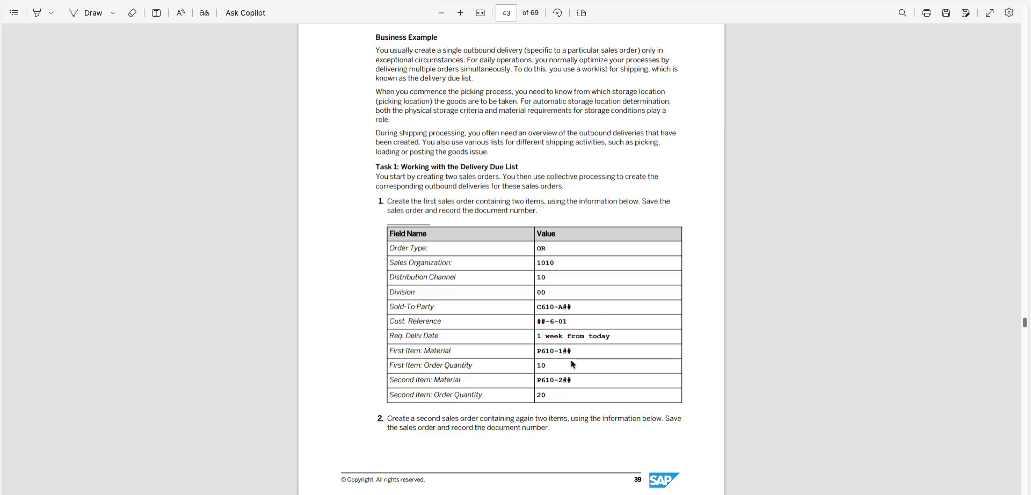
drag(574, 355, 504, 350)
key(alt+Tab)
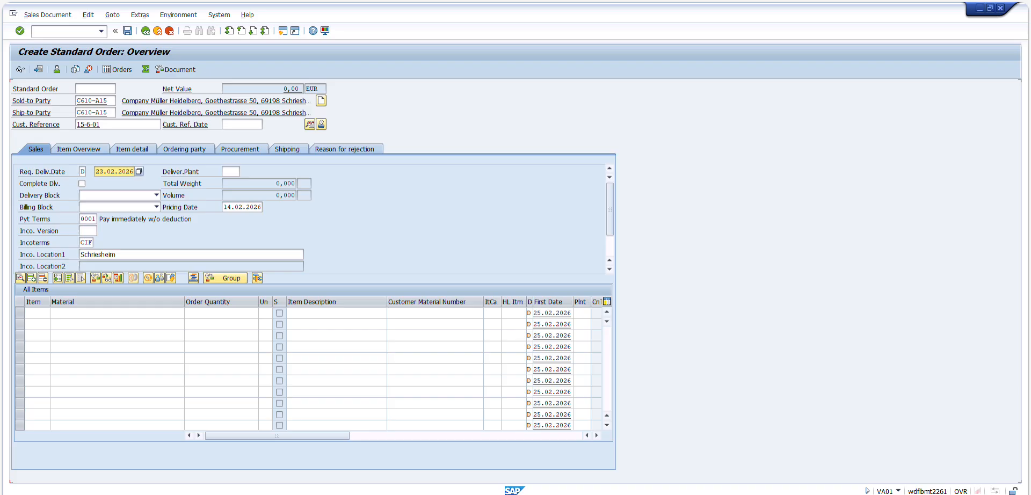
click(123, 172)
key(Return)
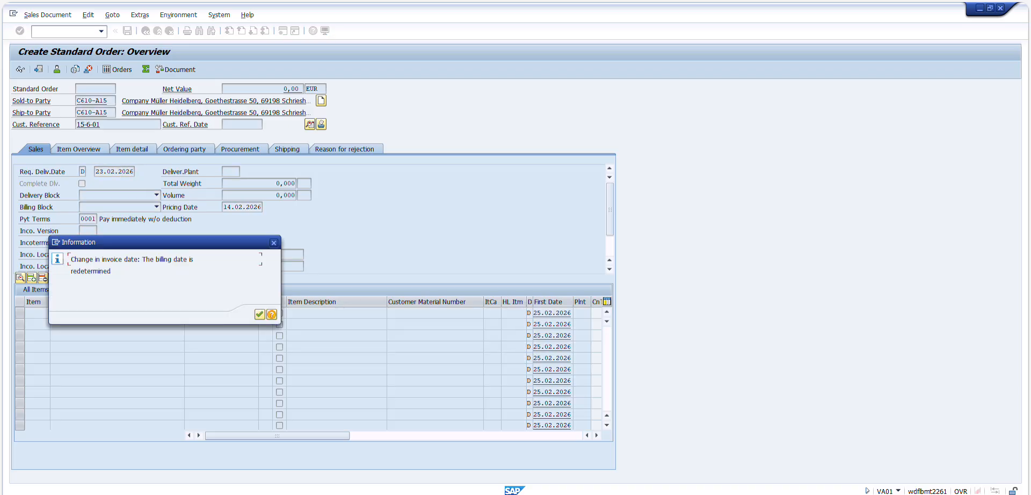
key(Return)
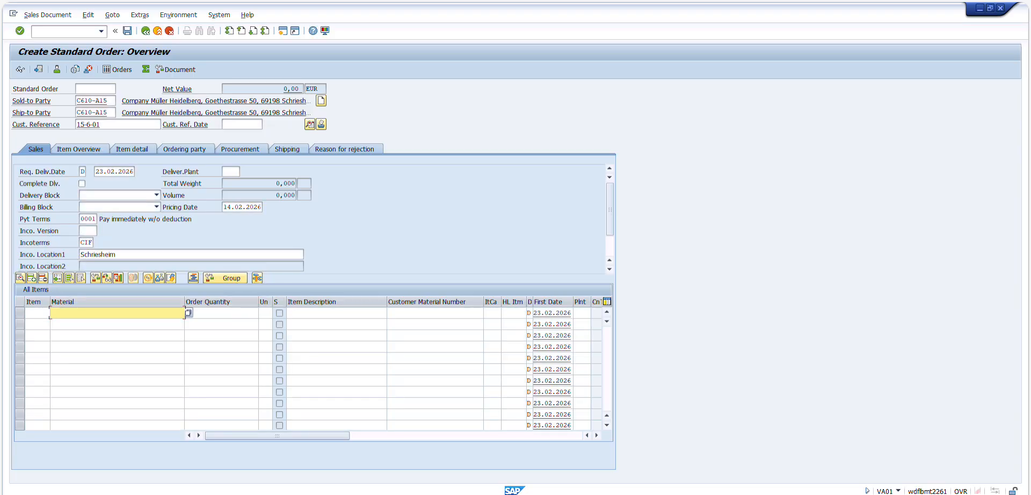
text(P610-1##)
key(Return)
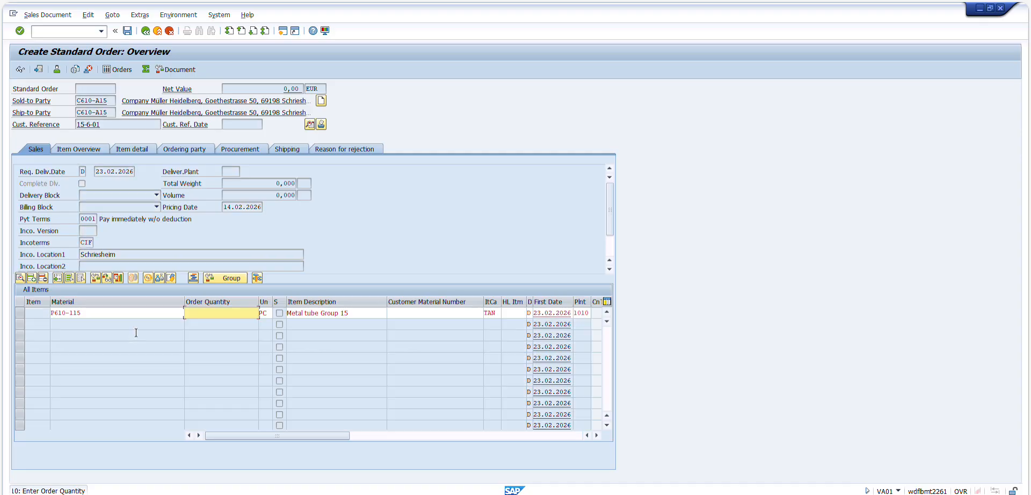
key(Return)
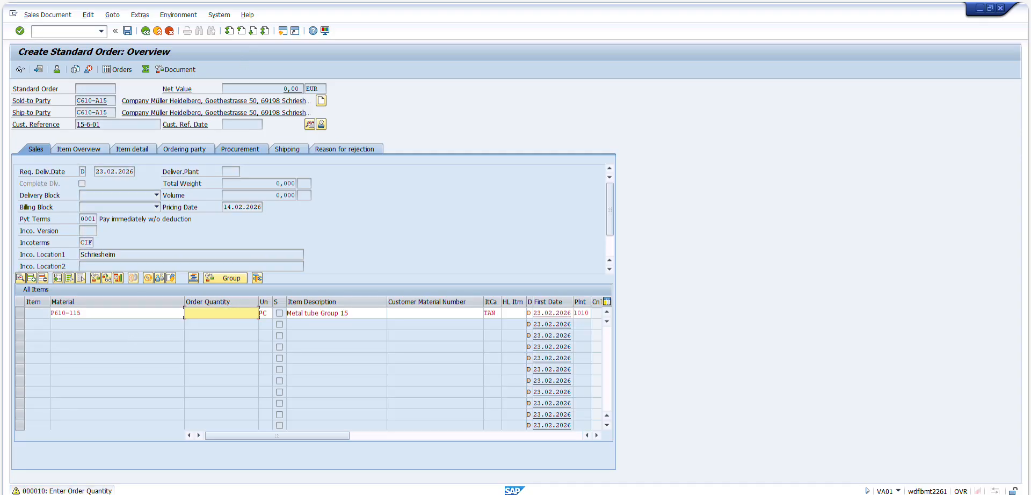
Step: Check the first item's order quantity in the exercise sheet and copy the second item's material code
click(490, 315)
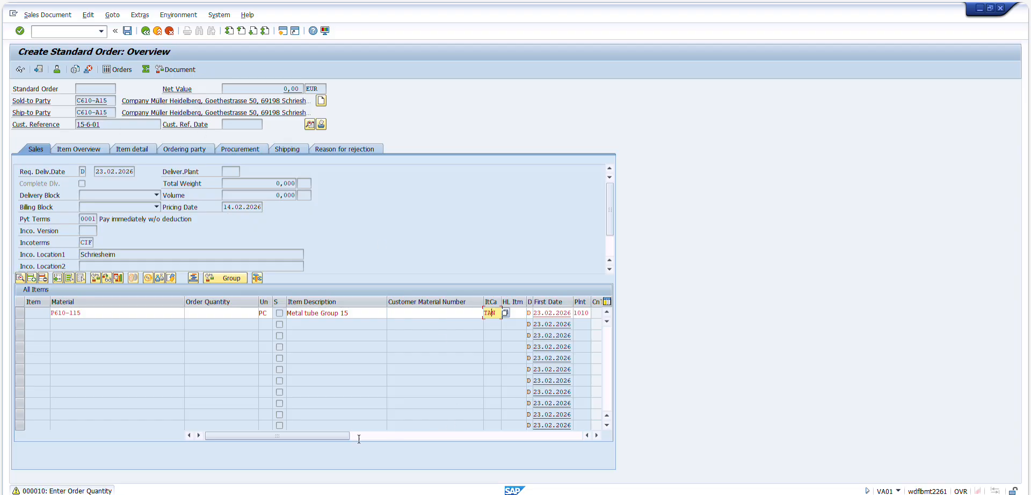
drag(315, 437, 106, 438)
click(152, 1)
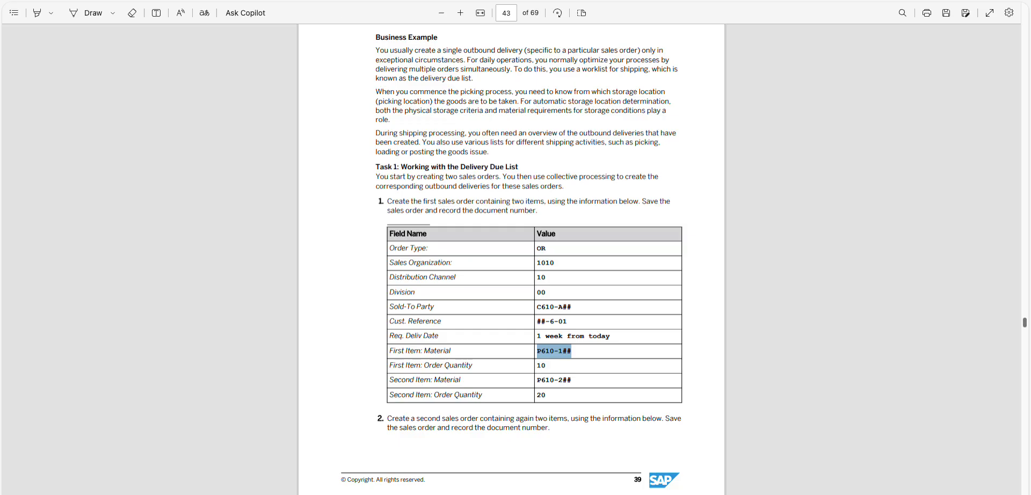
click(543, 367)
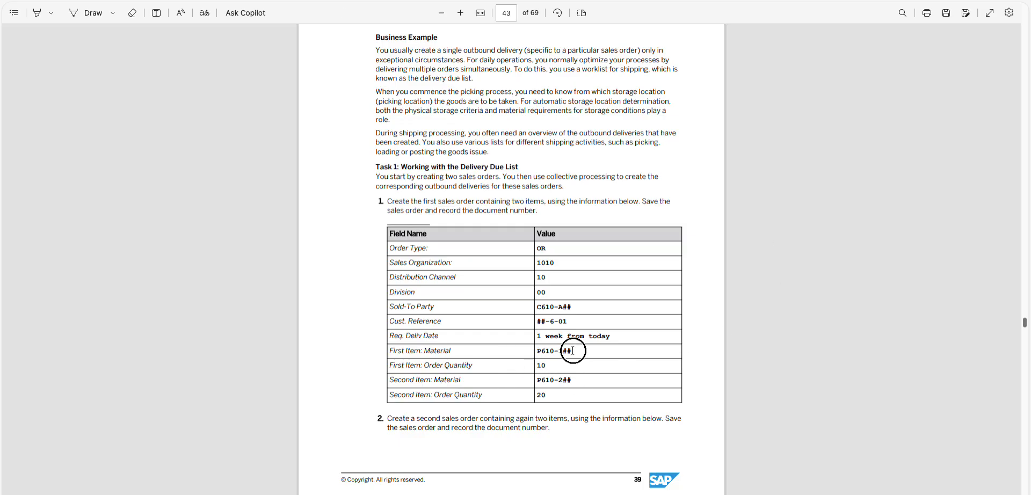
drag(573, 351, 514, 350)
drag(552, 368, 570, 384)
click(558, 382)
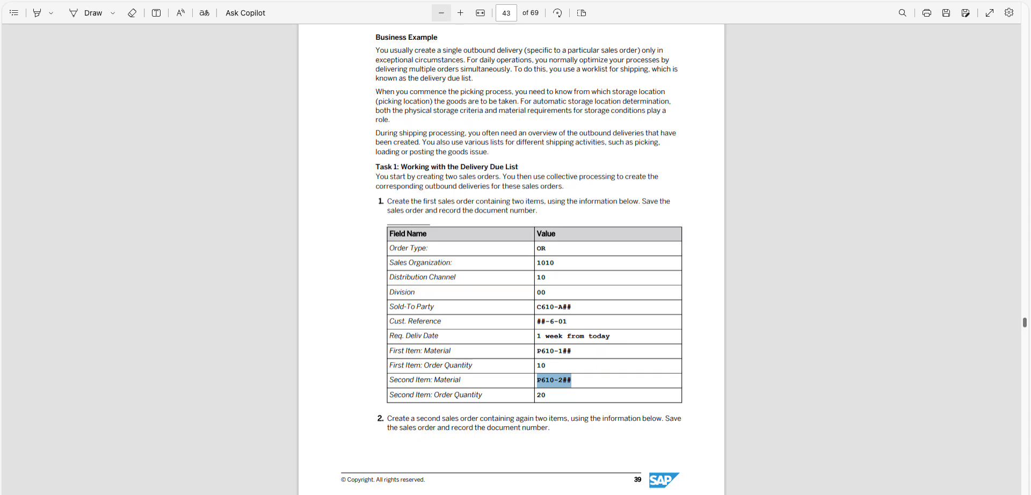
key(ctrl+Tab)
key(ctrl+Tab)
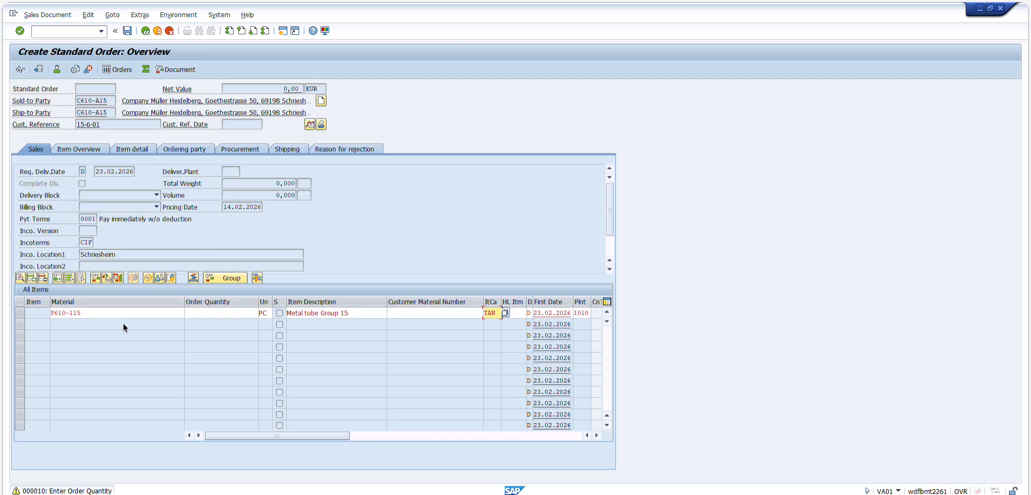
Step: Set the first item's order quantity to 10 and add material P610-215 with quantity 20 as the second item
click(215, 313)
text(10)
key(Return)
text(P610-215)
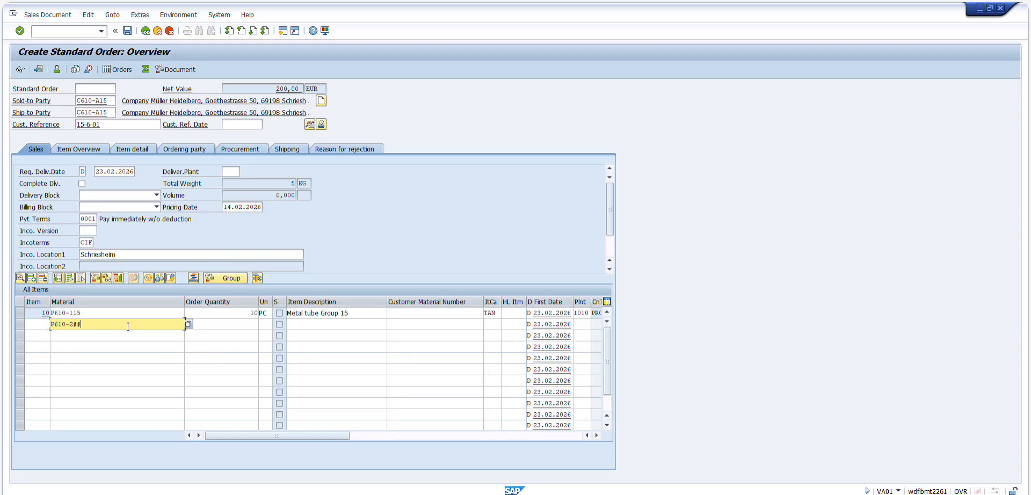
key(Tab)
text(20)
key(Return)
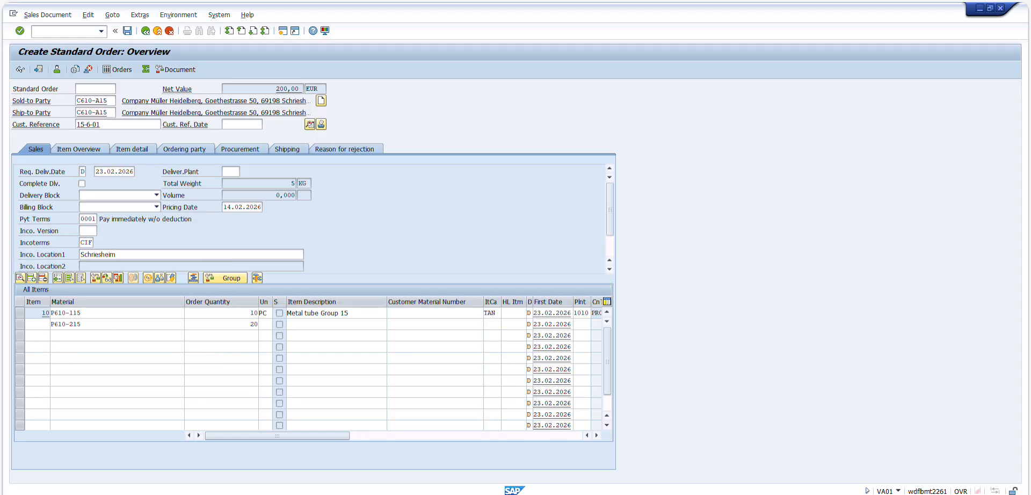
Step: Read the exercise sheet's instruction for the second sales order and save the completed first order
key(alt+Tab)
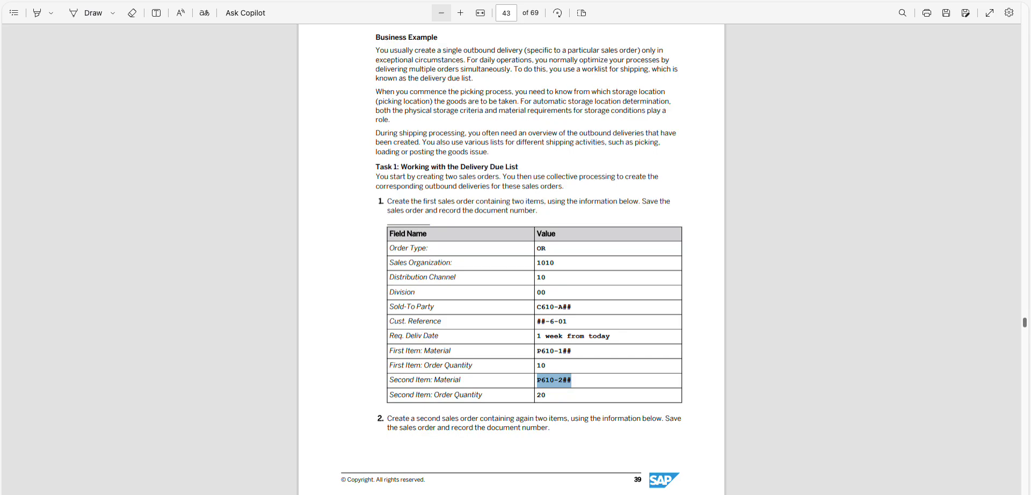
drag(388, 421, 594, 430)
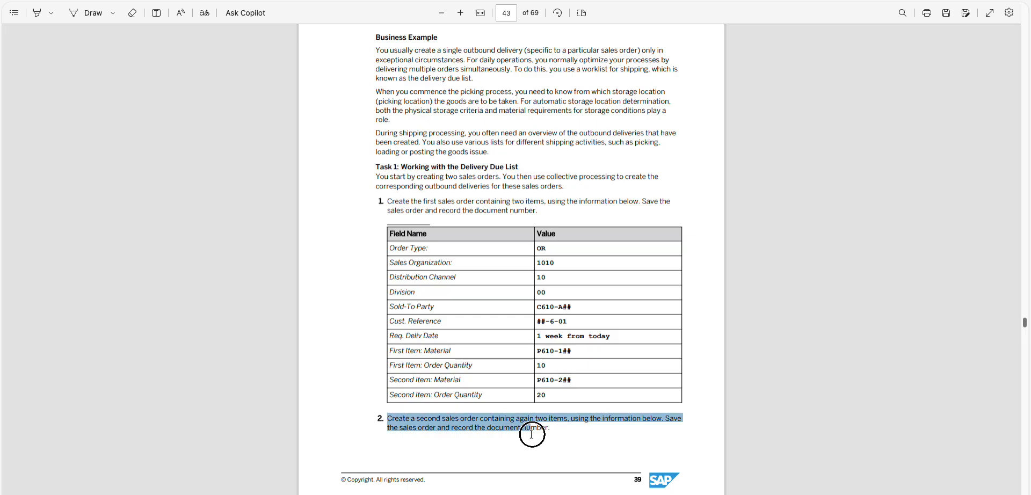
click(349, 159)
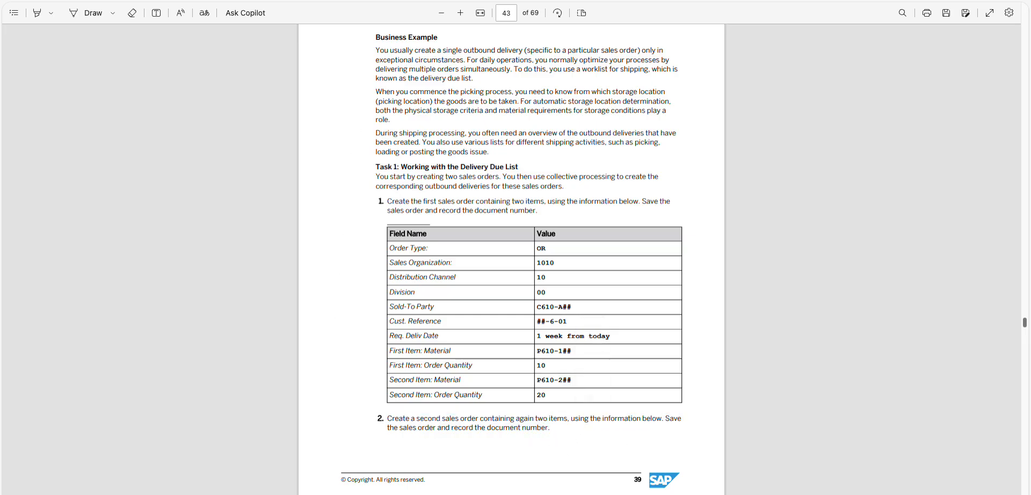
key(alt+Tab)
click(127, 31)
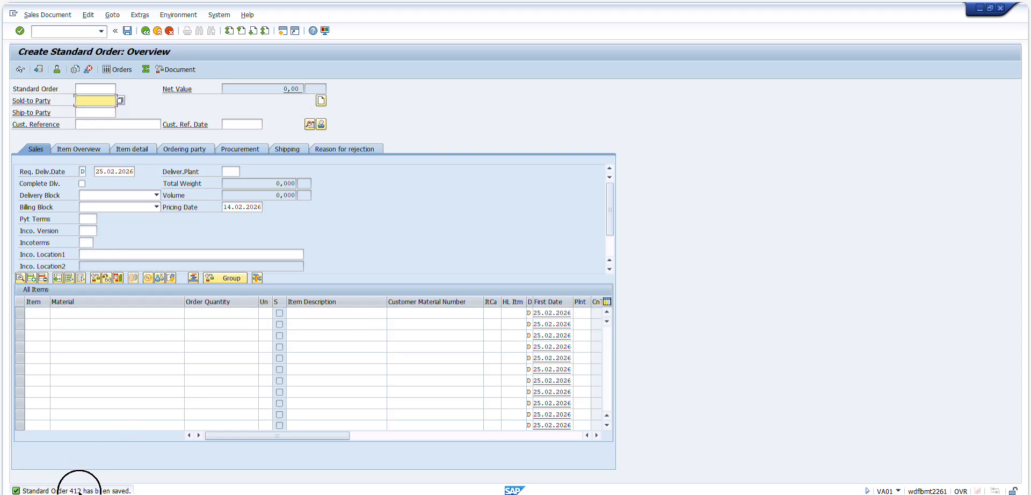
Step: Open the details of the save message and copy the new sales order's number
double_click(78, 491)
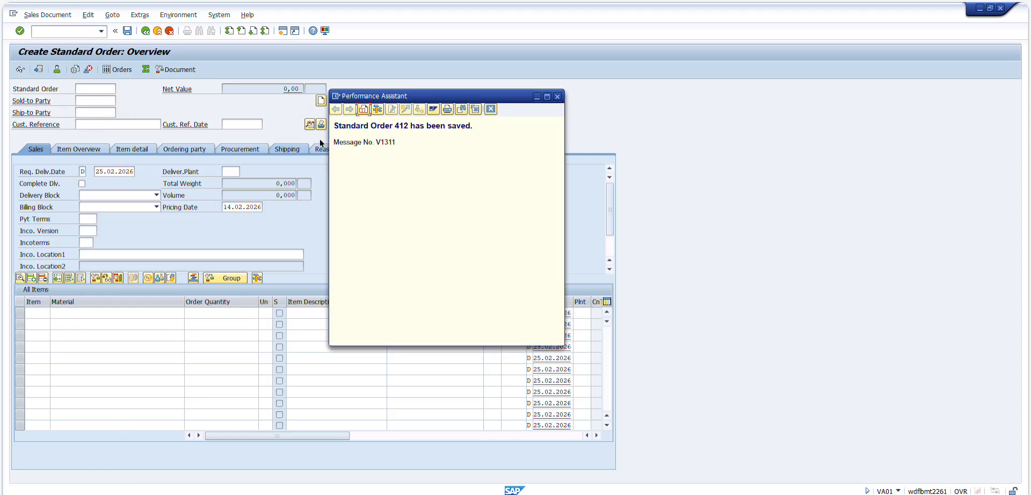
double_click(403, 127)
key(ctrl+c)
Step: Record the copied order number as text on the blank line above the first order's table in the exercise sheet
click(269, 1)
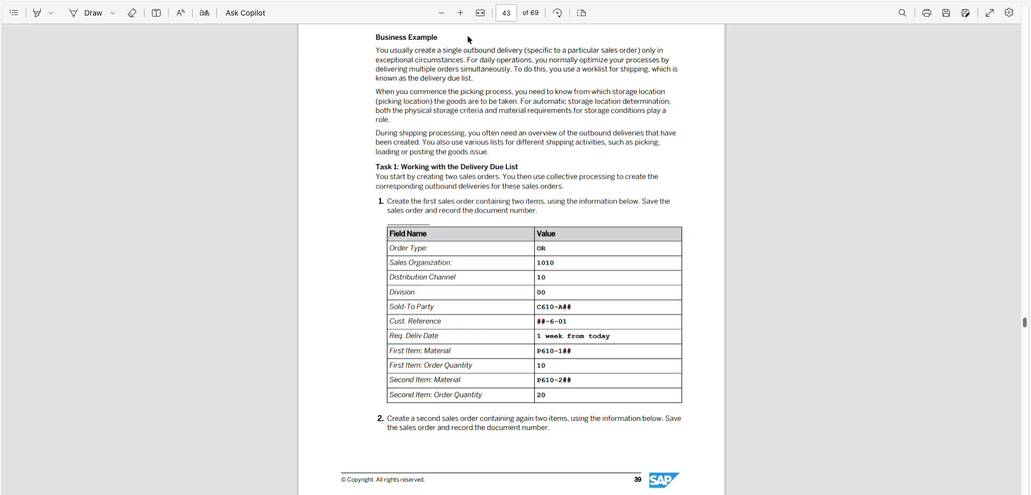
click(157, 13)
click(387, 219)
key(ctrl+v)
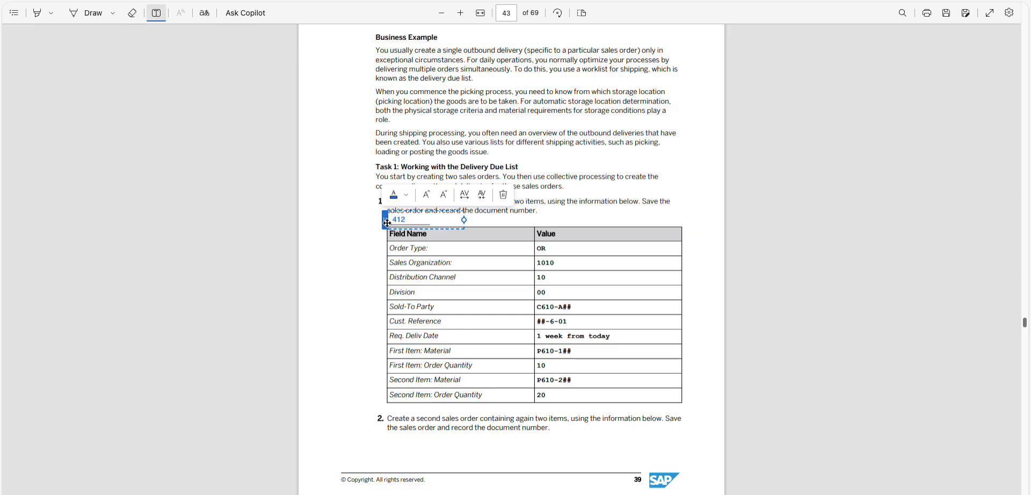
drag(387, 223, 393, 225)
click(361, 226)
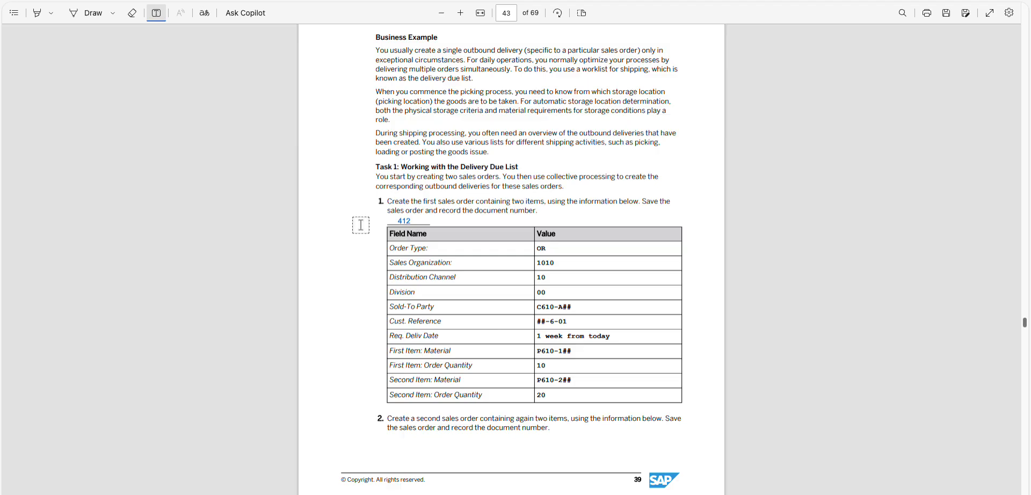
Step: Review the second sales order's data in the exercise sheet and close the save message details in SAP
scroll(365, 228, down, 3)
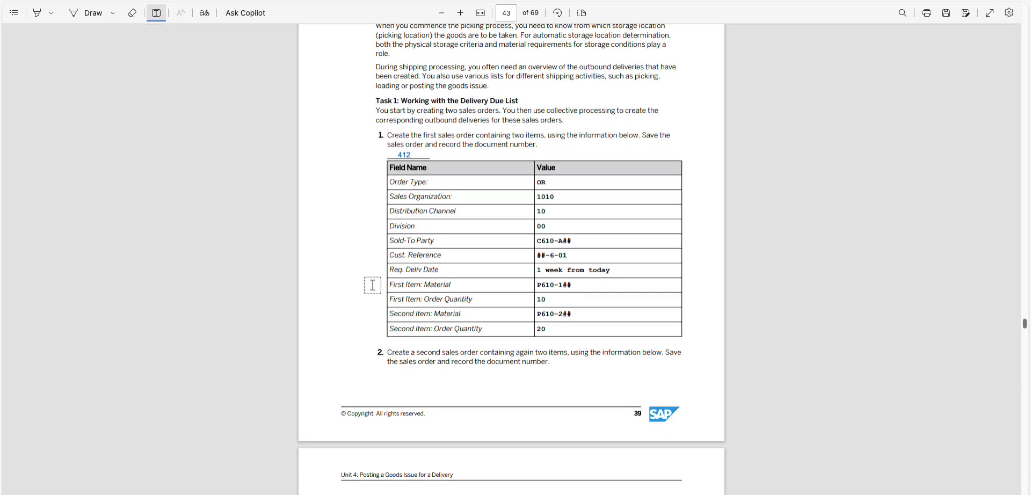
scroll(373, 286, down, 1)
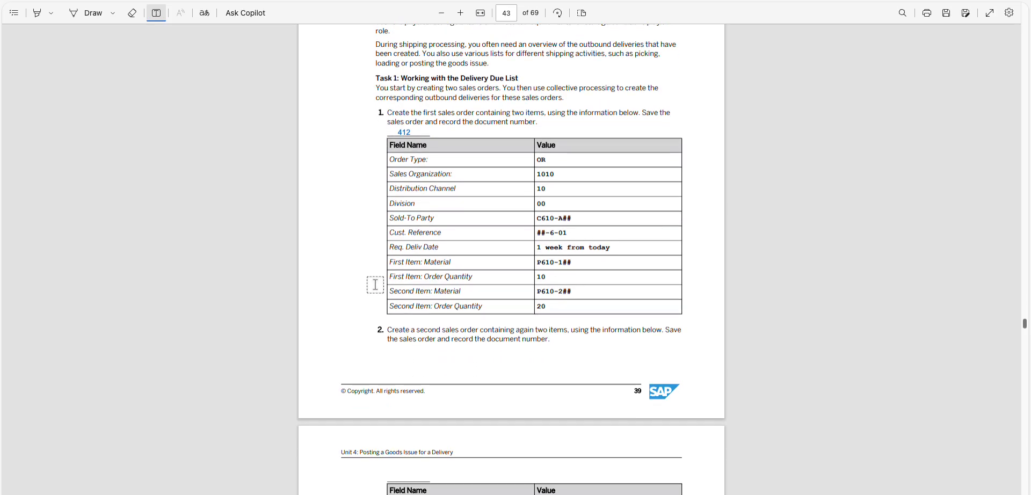
scroll(375, 285, down, 4)
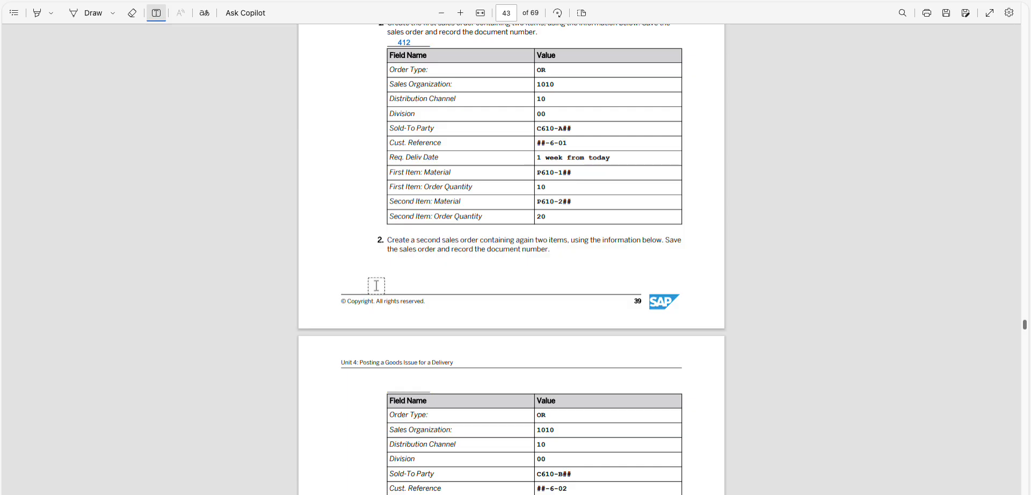
scroll(376, 286, down, 5)
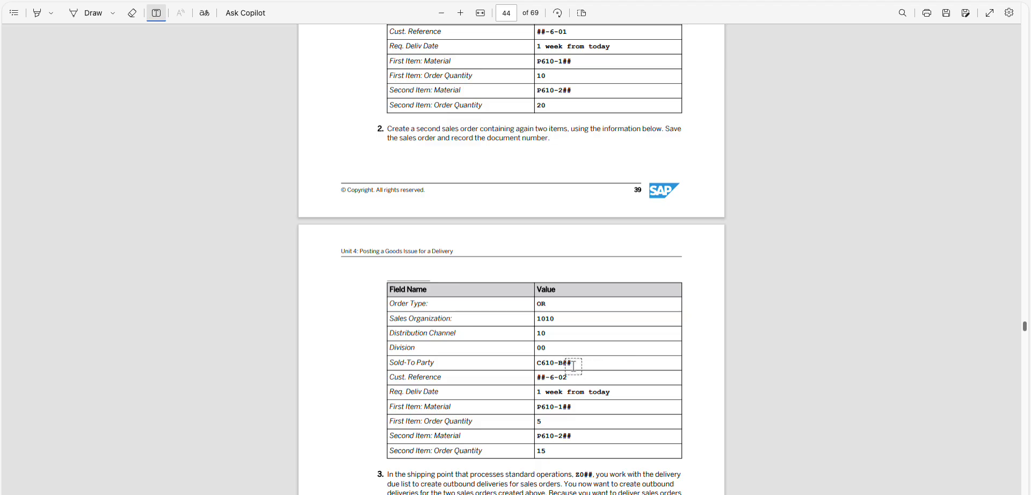
scroll(573, 367, down, 1)
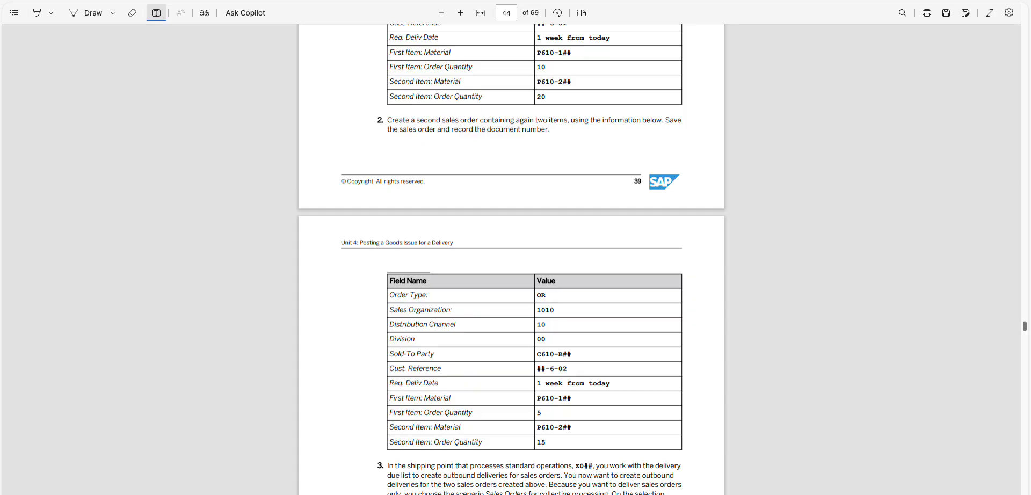
key(alt+Tab)
key(alt+Tab)
key(alt+Tab)
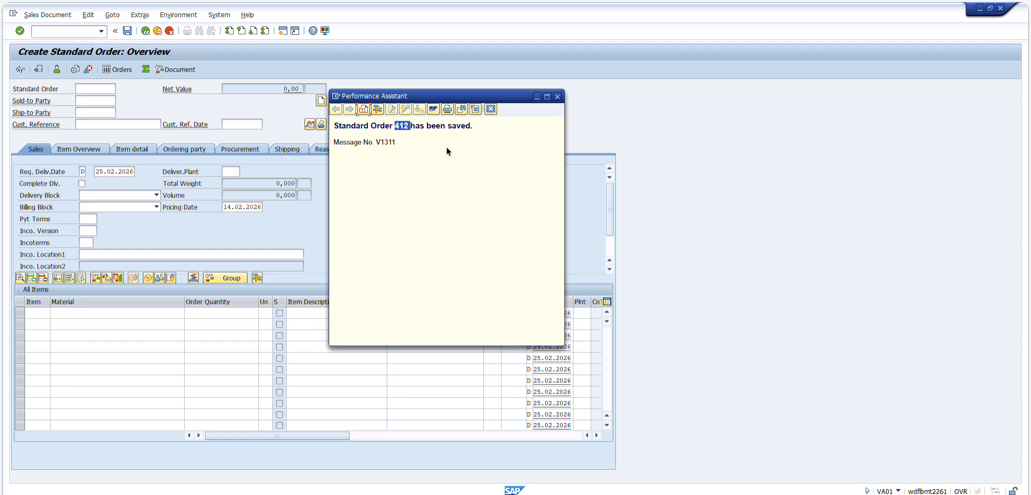
click(557, 97)
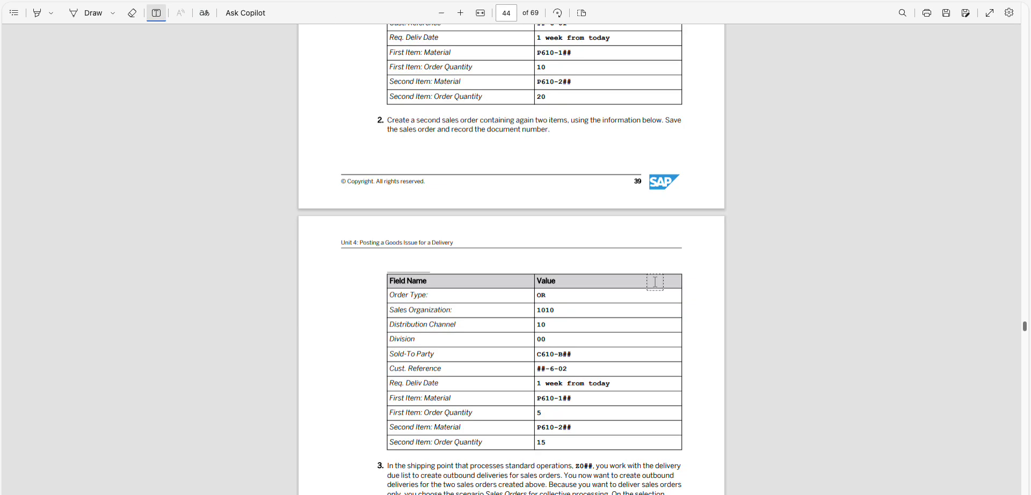
Step: Copy the second order's sold-to party code from the exercise sheet into the new order, replacing its ## placeholder with 15
mouse_move(572, 354)
mouse_down()
mouse_move(539, 356)
mouse_move(564, 356)
mouse_up()
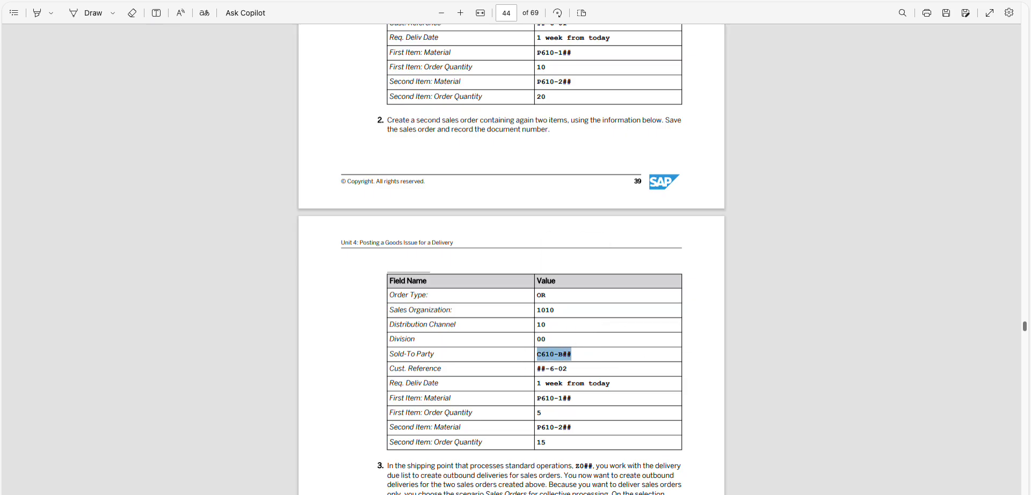
key(alt+Tab)
key(BackSpace)
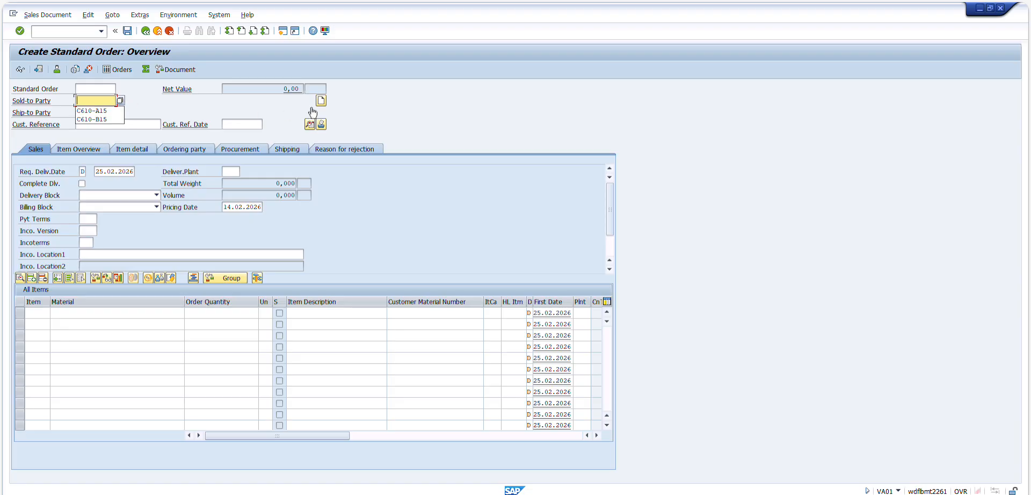
click(309, 125)
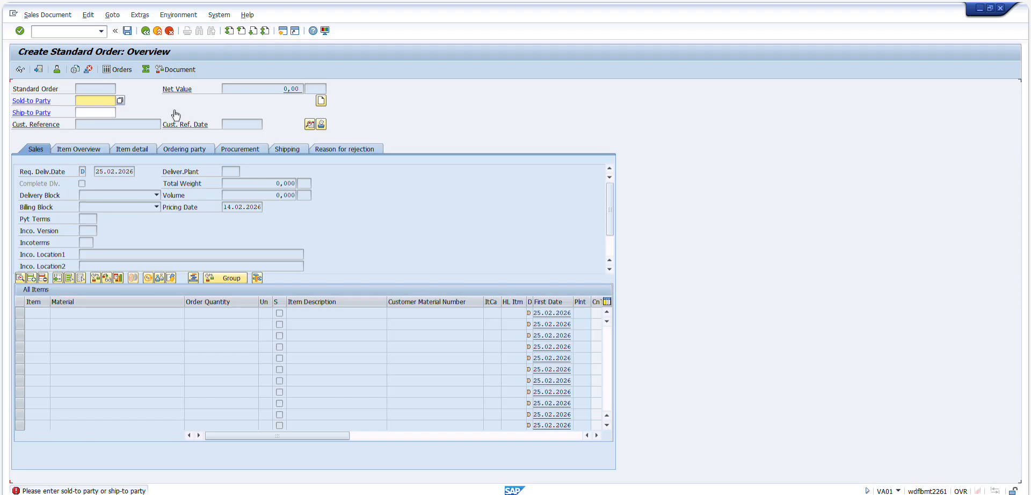
text(C610-B##)
key(Return)
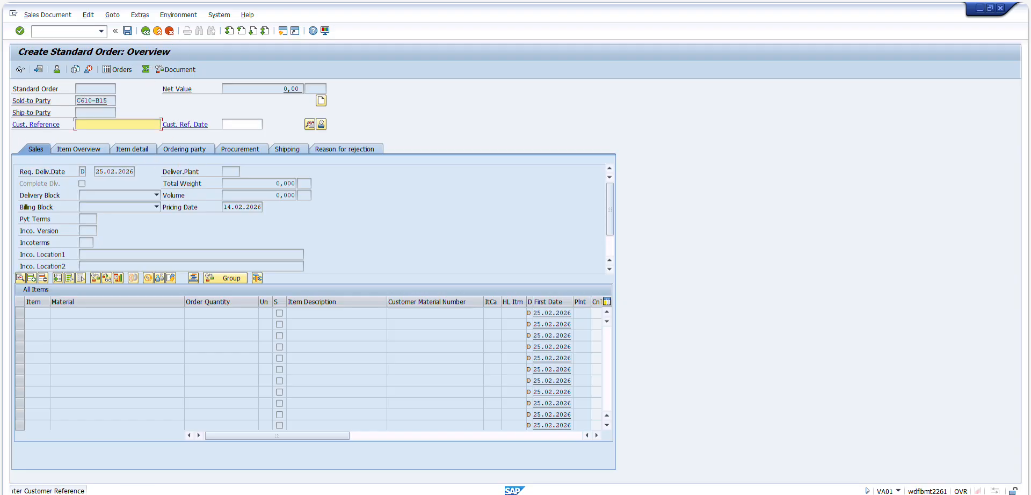
Step: Look up the second order's customer reference in the exercise sheet, enter it as 15-6-02 and return to the order overview
key(alt+Tab)
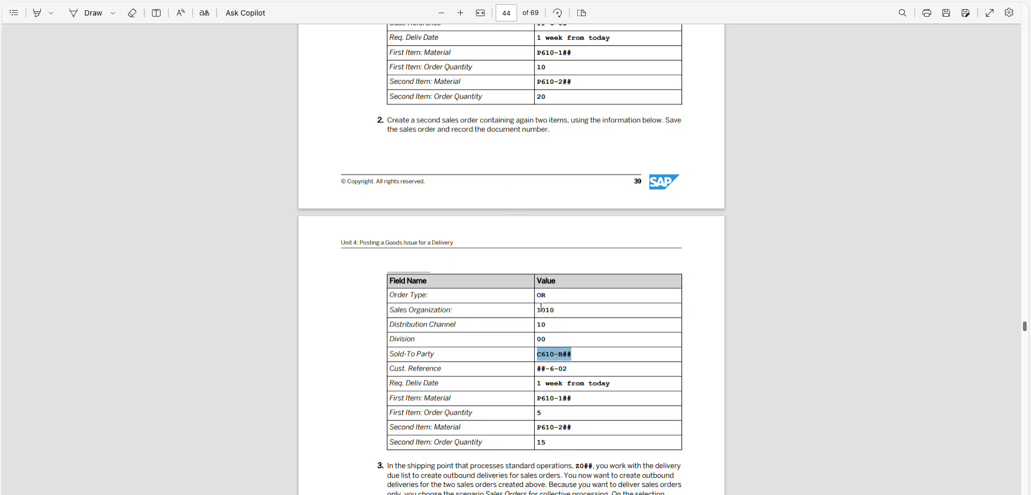
drag(568, 368, 536, 369)
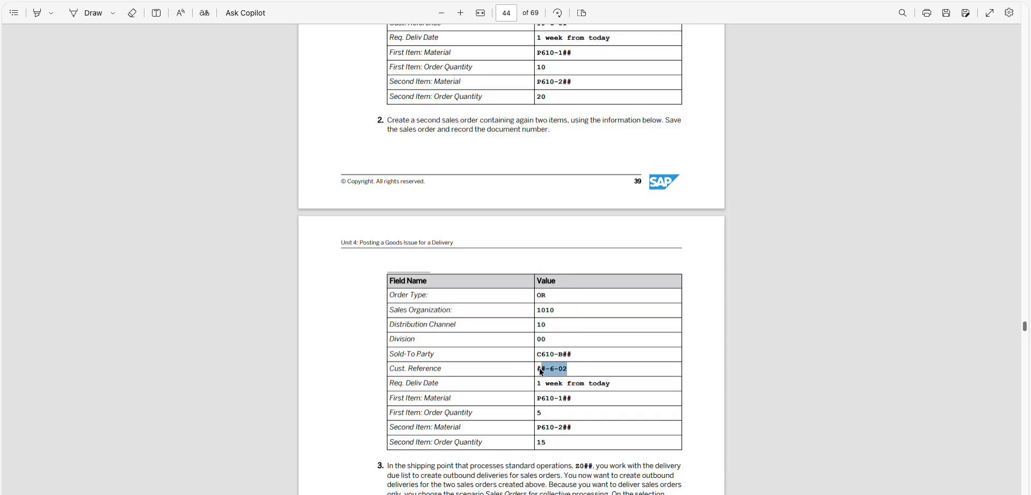
key(alt+Tab)
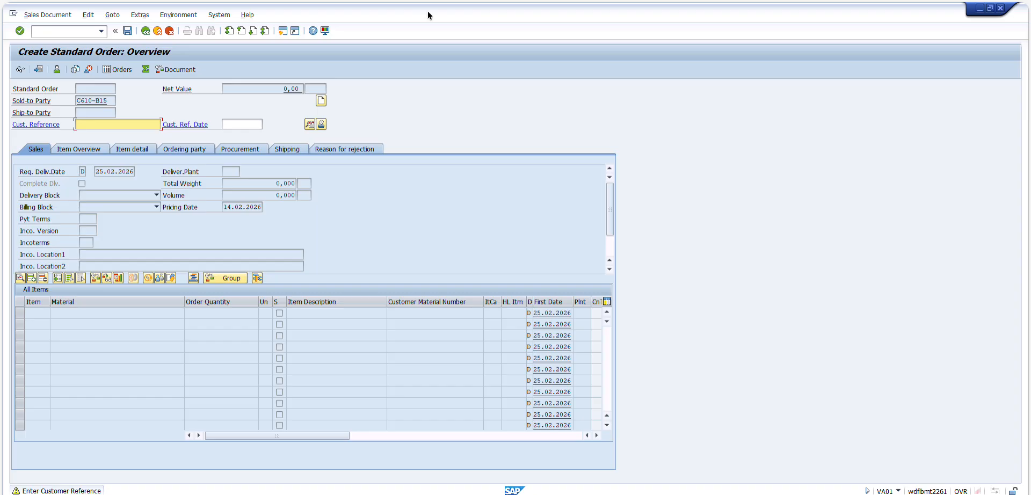
click(122, 124)
text(15-)
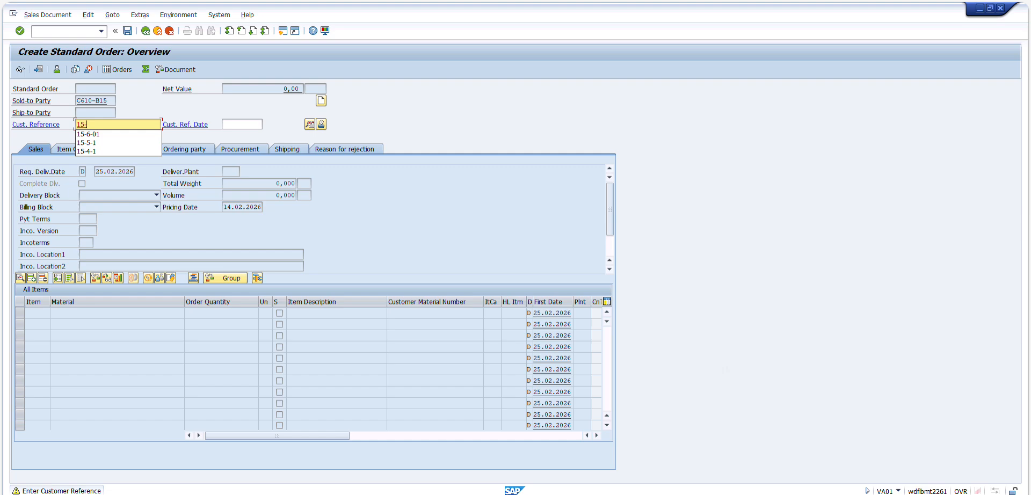
text(6-02)
key(F8)
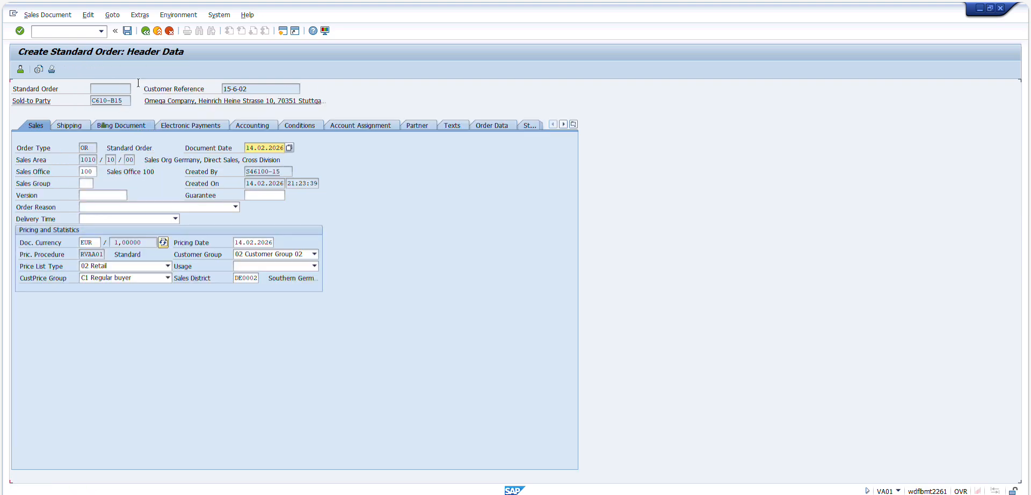
click(124, 172)
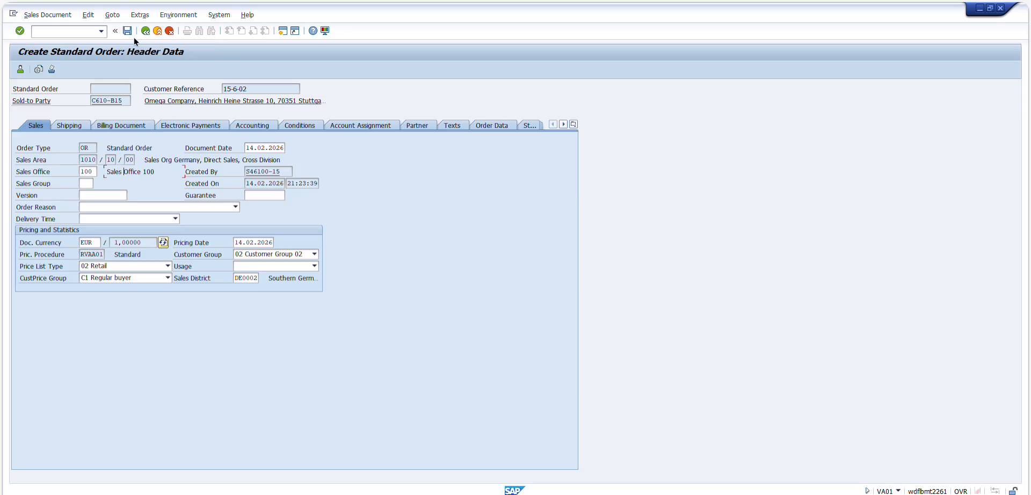
key(Return)
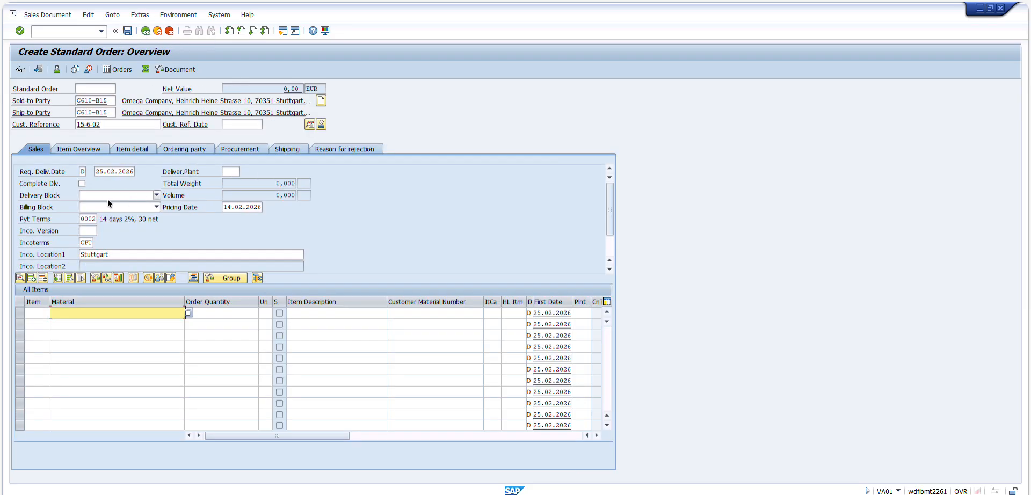
Step: Check the requested delivery date in the exercise sheet, set it to 23.02.2026 in the order and acknowledge the billing date message
click(118, 172)
click(276, 1)
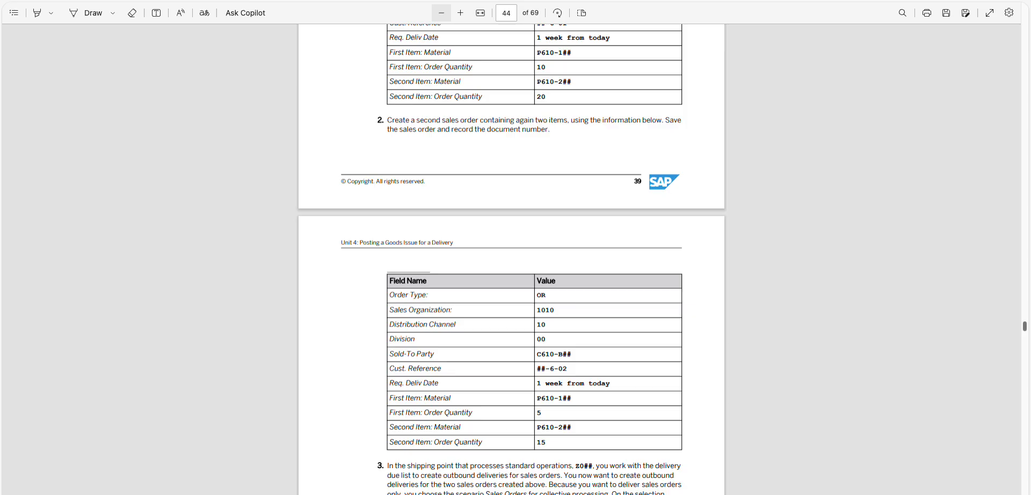
click(365, 2)
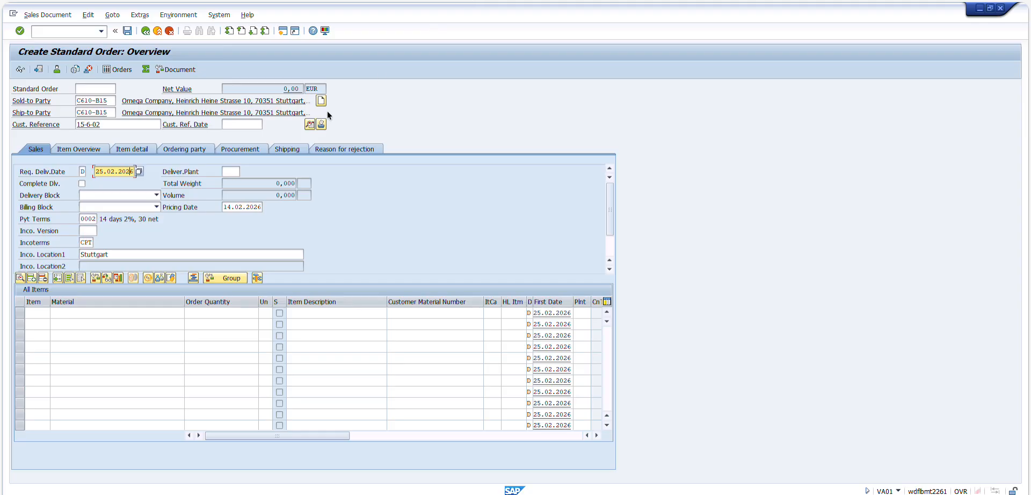
click(138, 171)
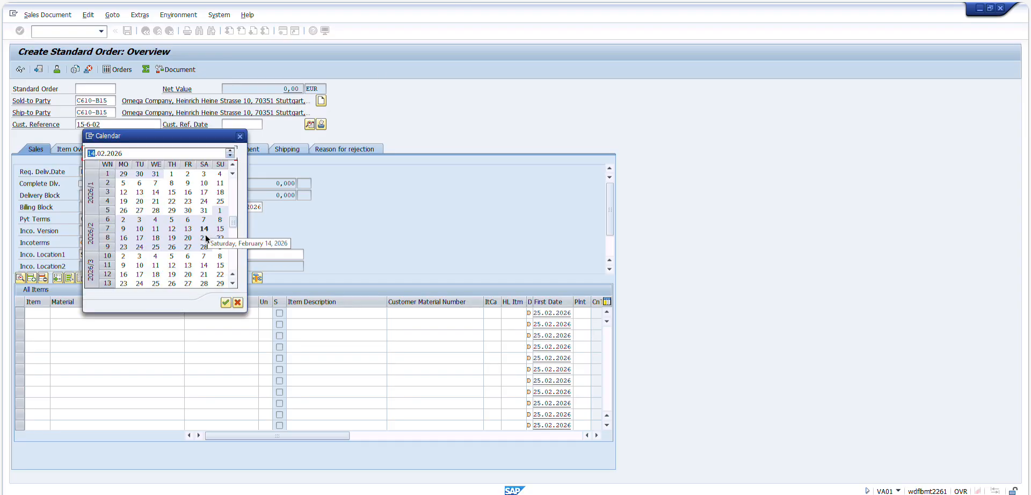
double_click(124, 247)
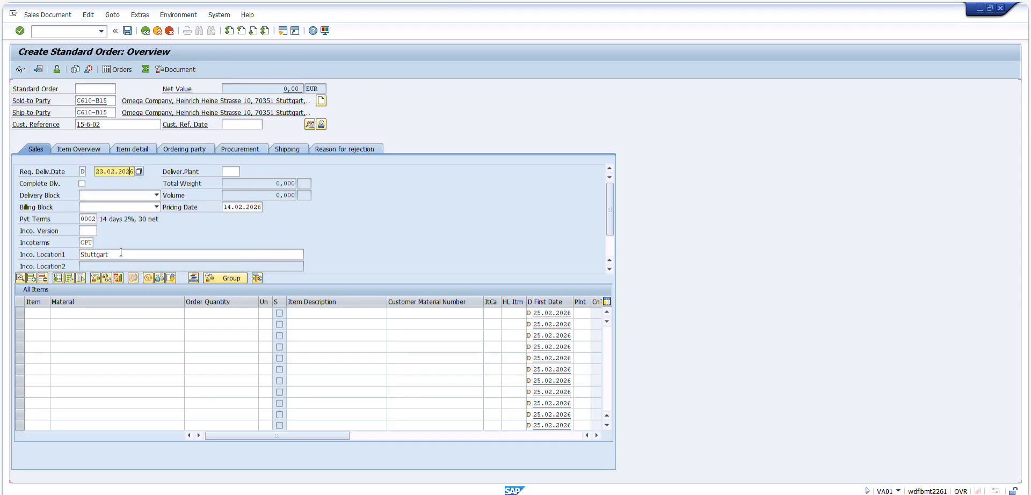
click(161, 312)
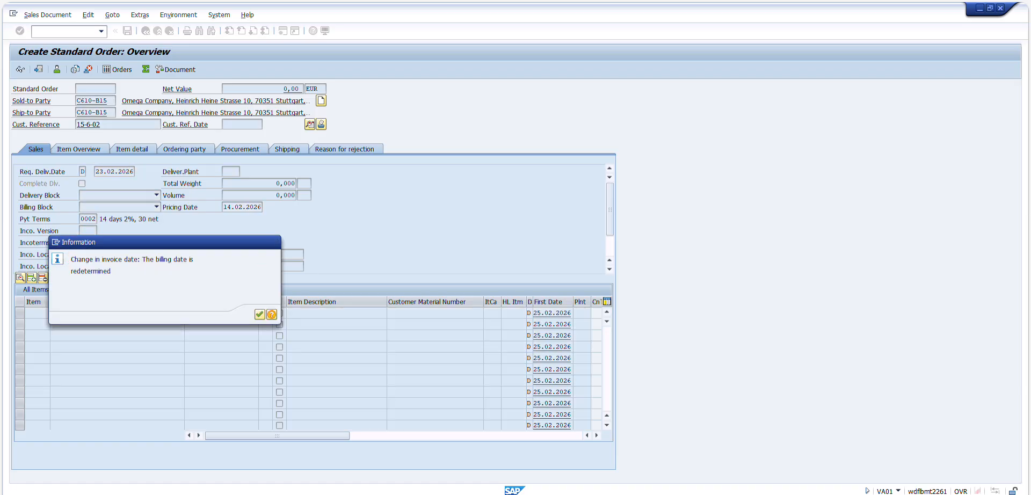
key(Return)
Step: Look up the first item in the exercise sheet and enter material P610-115 with order quantity 5
key(alt+Tab)
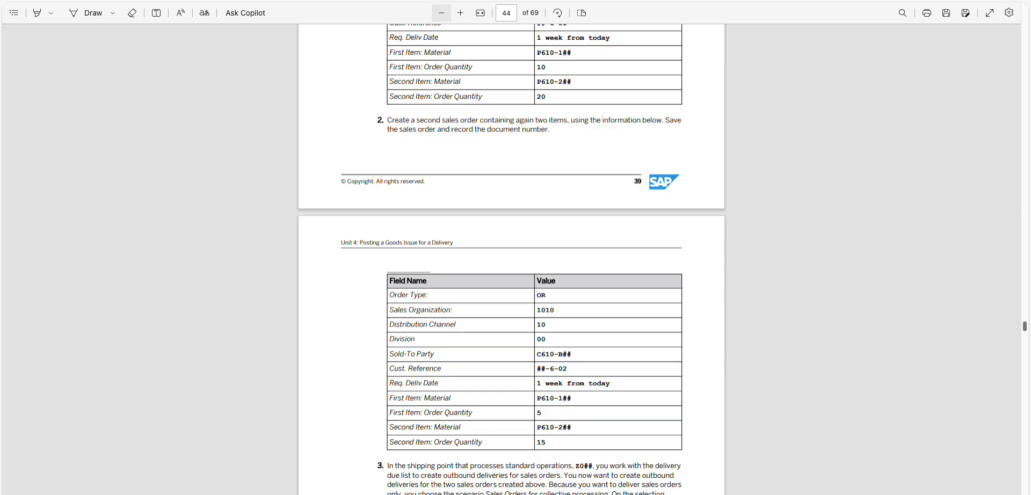
key(alt+Tab)
key(Down)
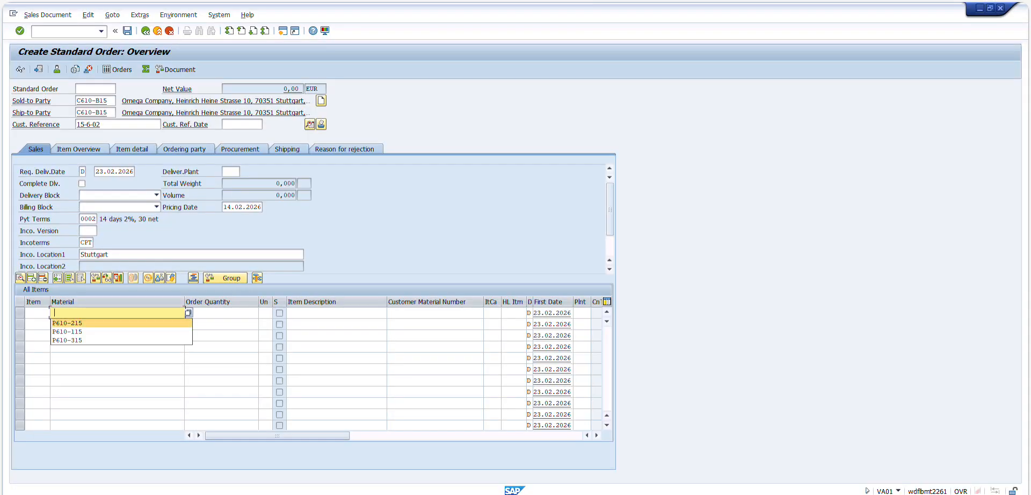
key(Down)
key(Return)
key(Tab)
text(5)
key(Tab)
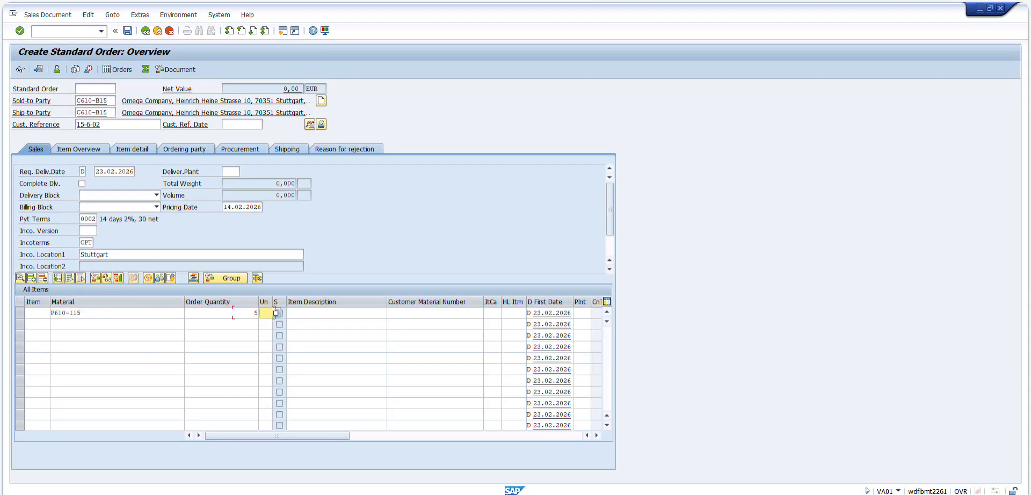
Step: Add material P610-215 with order quantity 15 as the order's second item
click(130, 326)
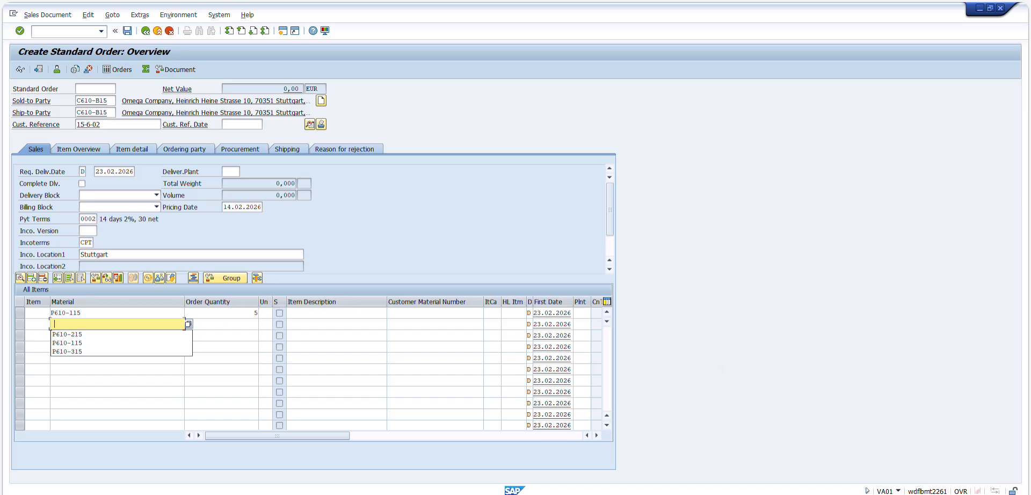
key(Down)
key(Return)
key(Tab)
text(15)
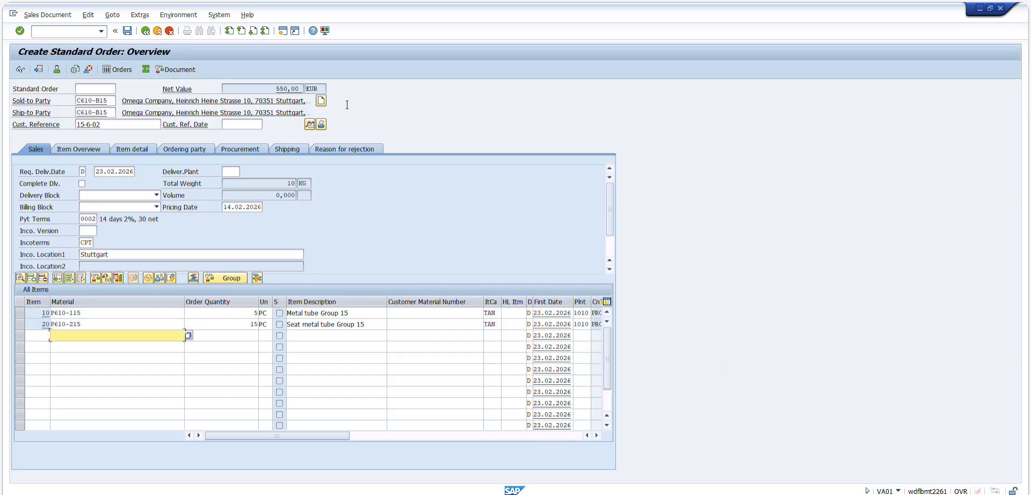
Step: Reread the second sales order's instructions and values in the exercise sheet, then save the standard order
key(alt+Tab)
scroll(517, 314, down, 2)
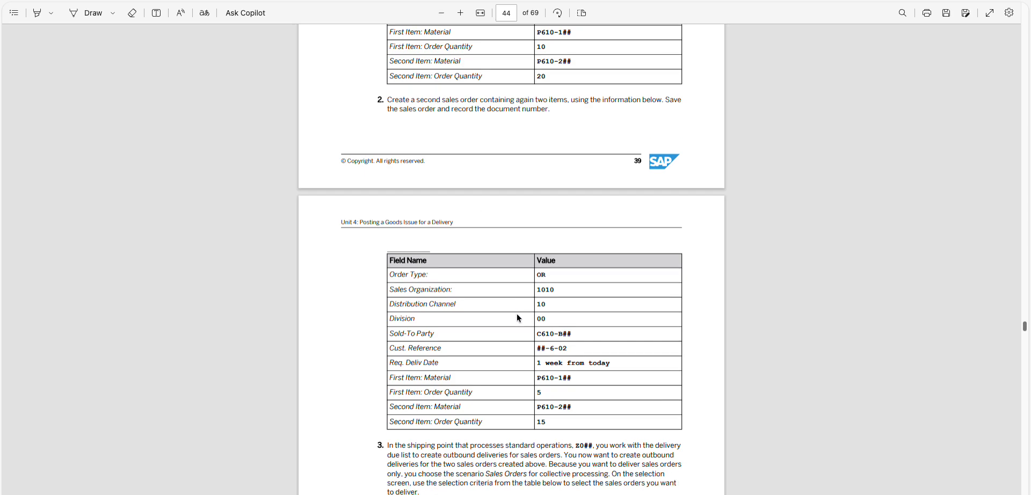
scroll(516, 313, up, 3)
scroll(477, 157, down, 2)
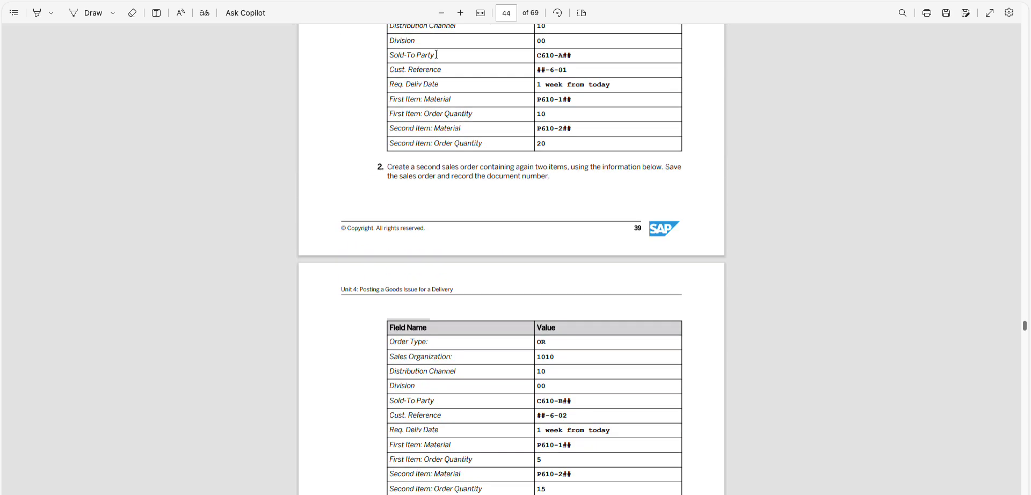
click(411, 128)
drag(411, 128, 544, 140)
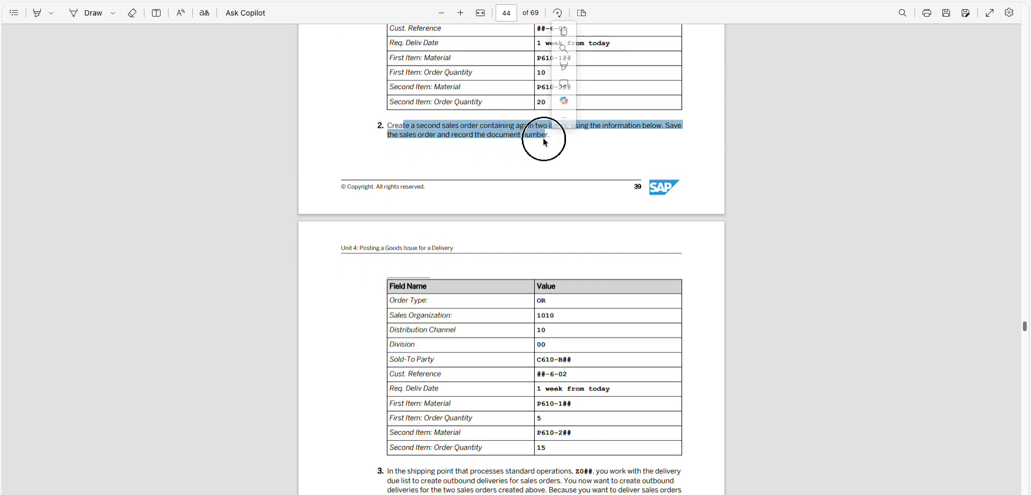
click(544, 140)
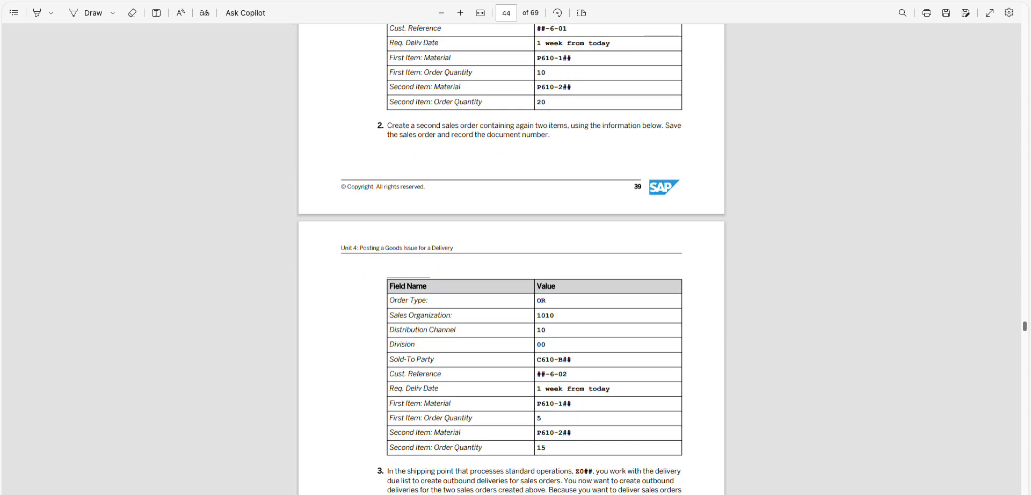
key(ctrl+Tab)
key(ctrl+Tab)
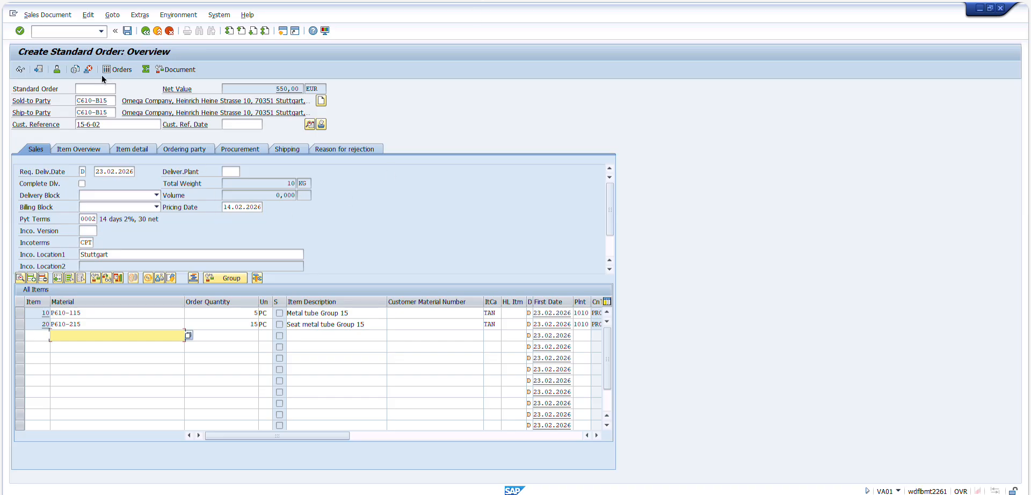
click(127, 31)
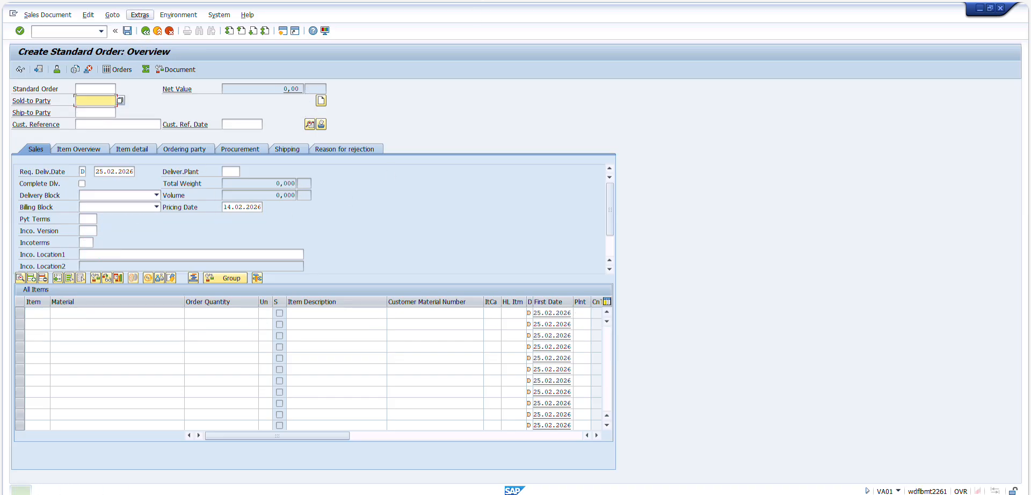
Step: Record the saved order's number as text on the blank line above the second order's table in the exercise sheet
key(ctrl+Tab)
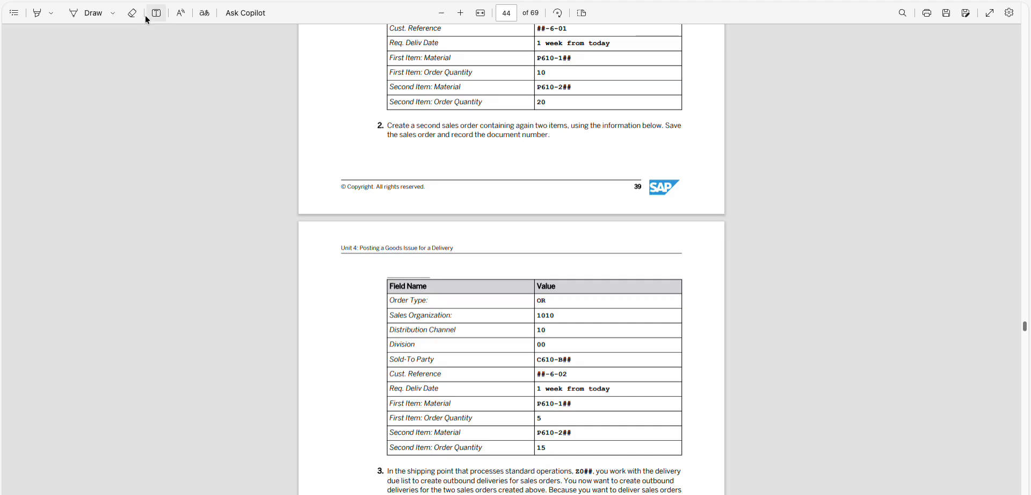
click(392, 272)
text(413)
key(Escape)
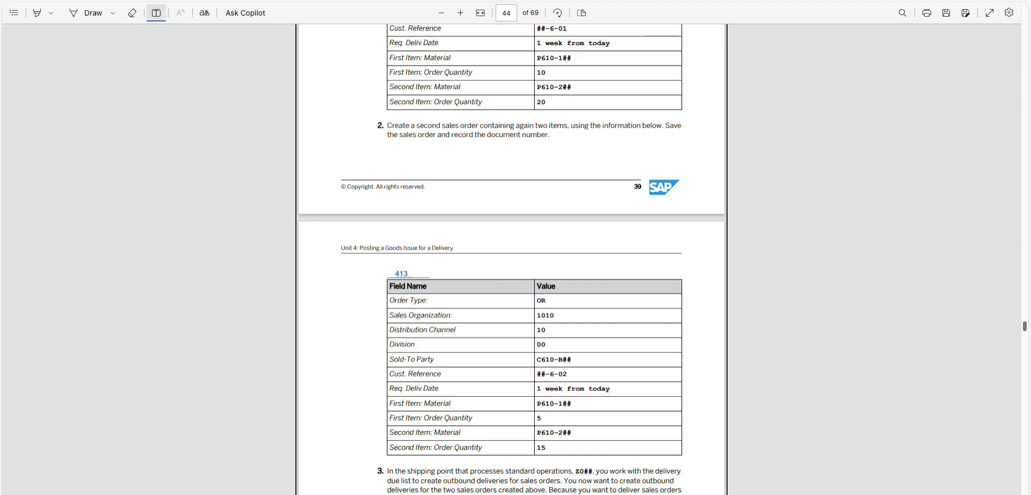
scroll(393, 276, down, 3)
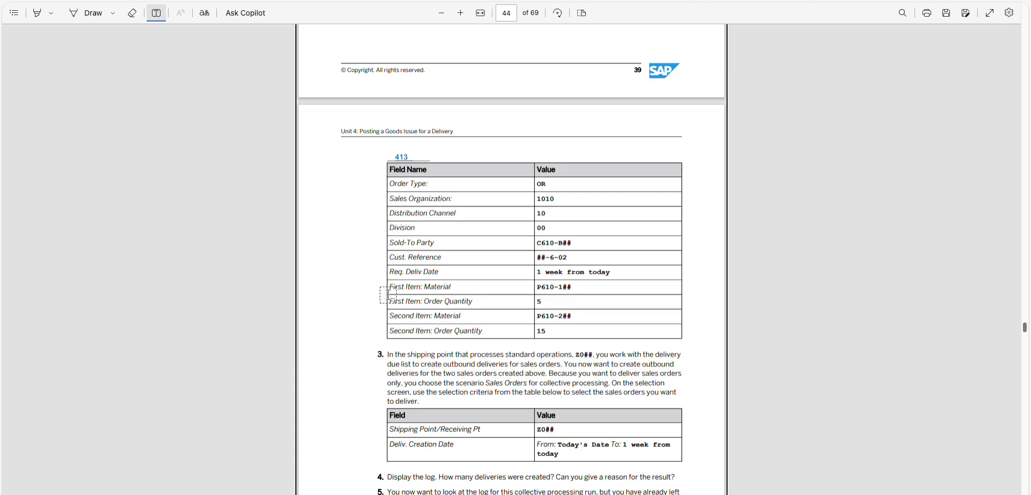
Step: Display the saved second order, examine its items' shipping data and the header data, and return to the order selection
click(140, 1)
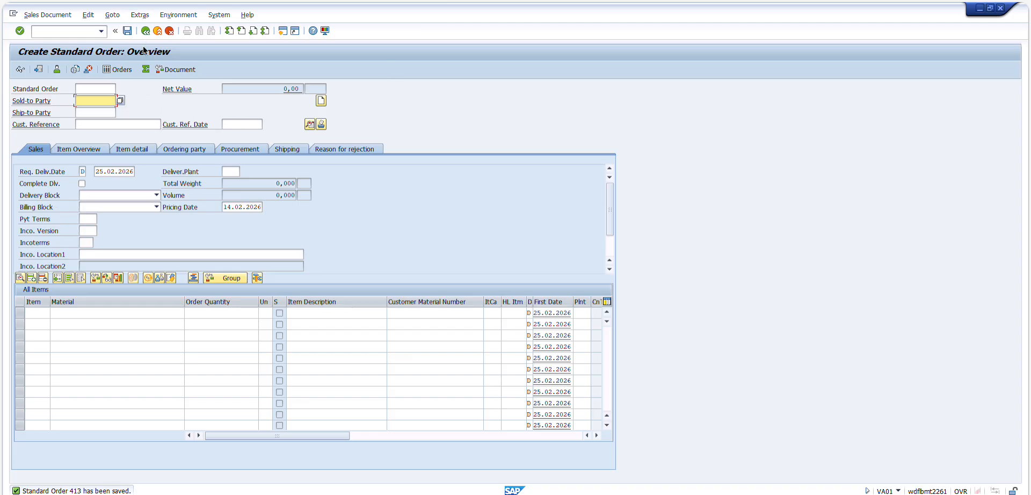
click(51, 18)
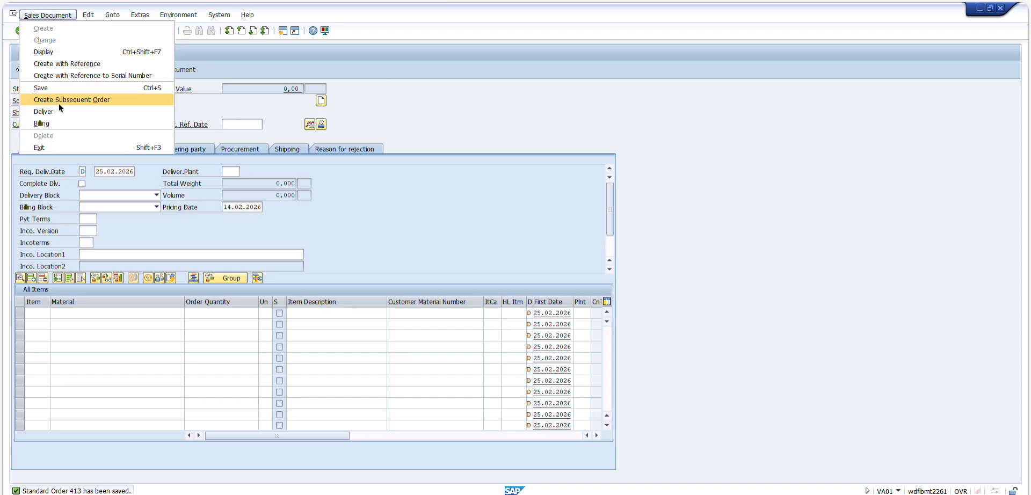
click(92, 51)
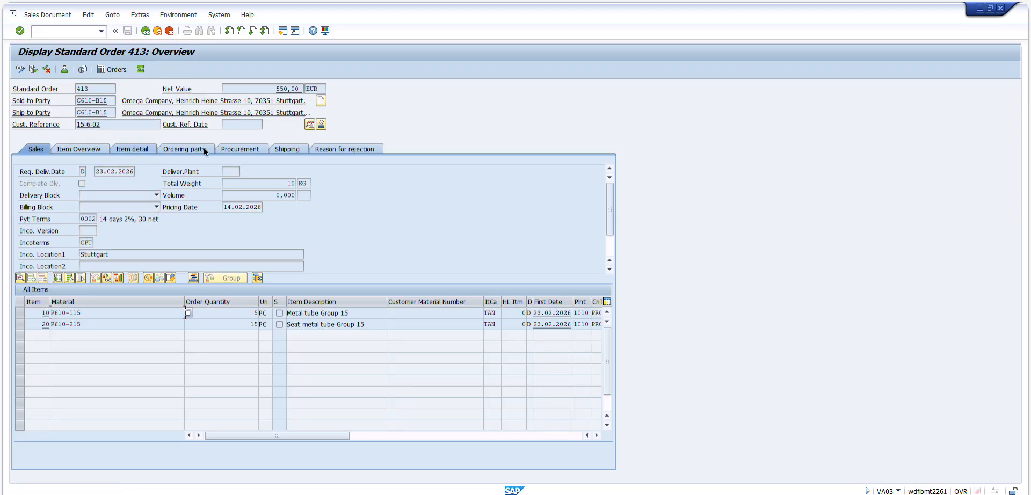
click(286, 149)
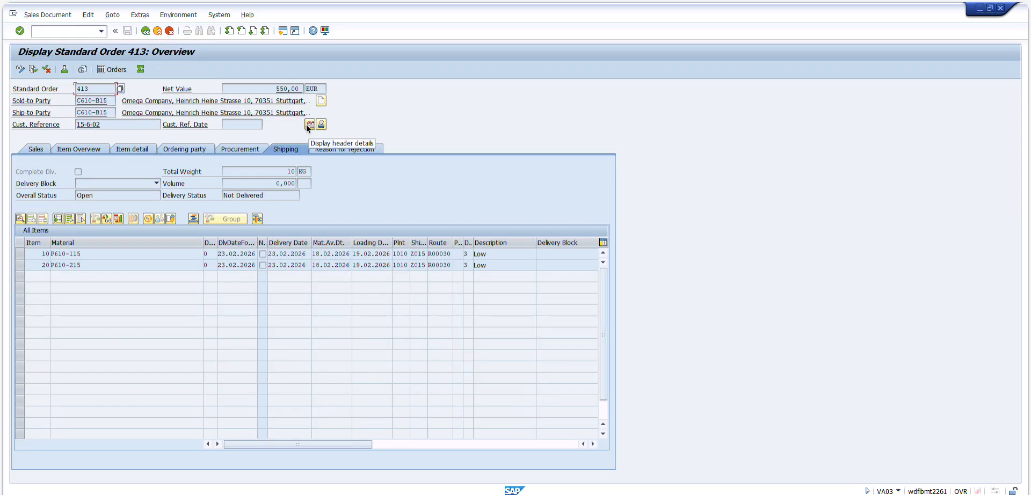
click(422, 262)
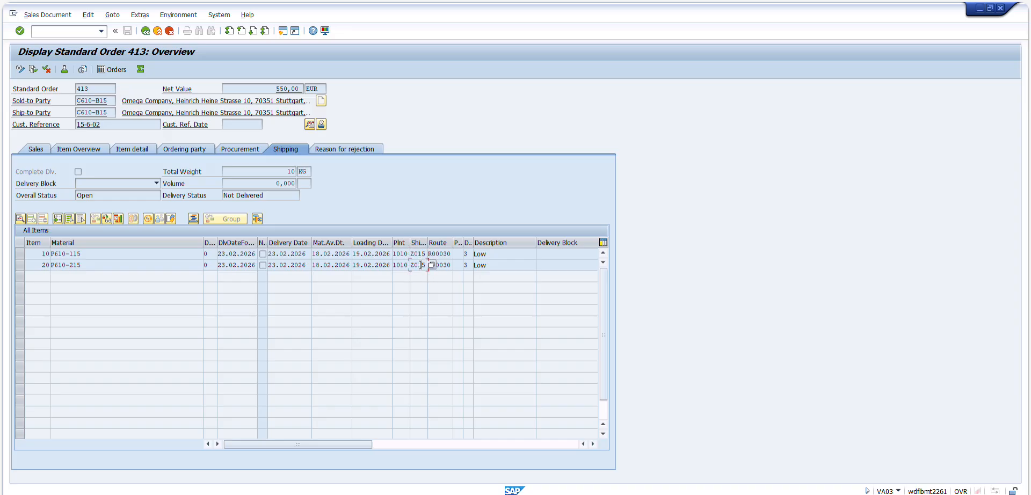
click(306, 124)
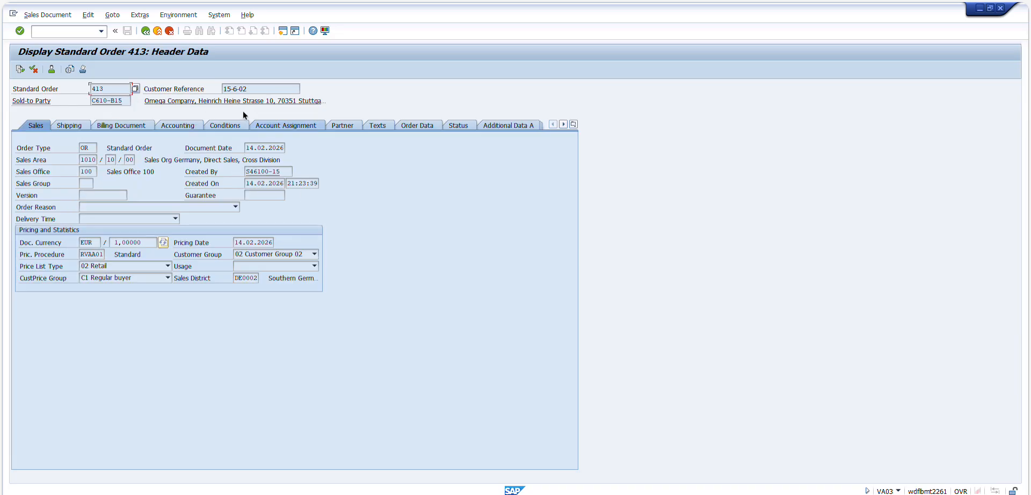
click(143, 31)
click(145, 31)
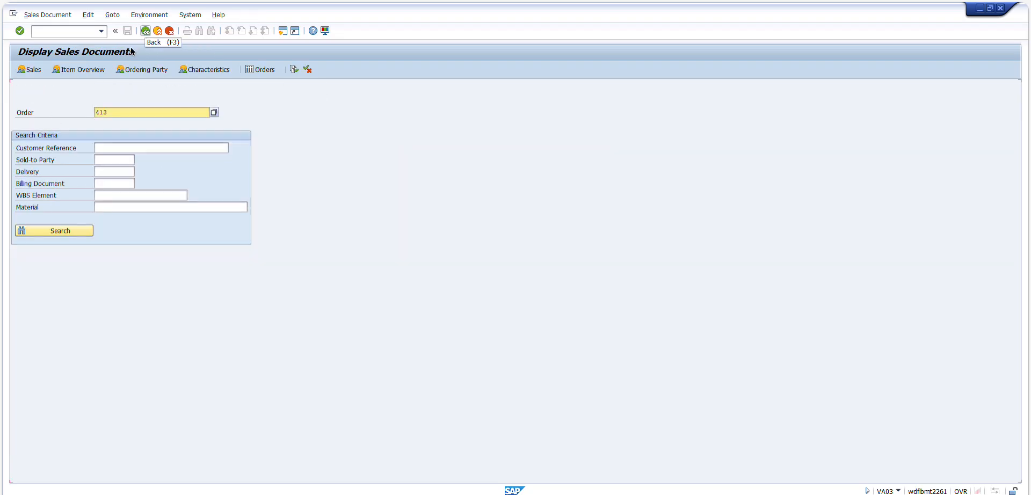
Step: Display the first standard order, examine its items' shipping point and route, and return to the order selection
text(2)
key(Return)
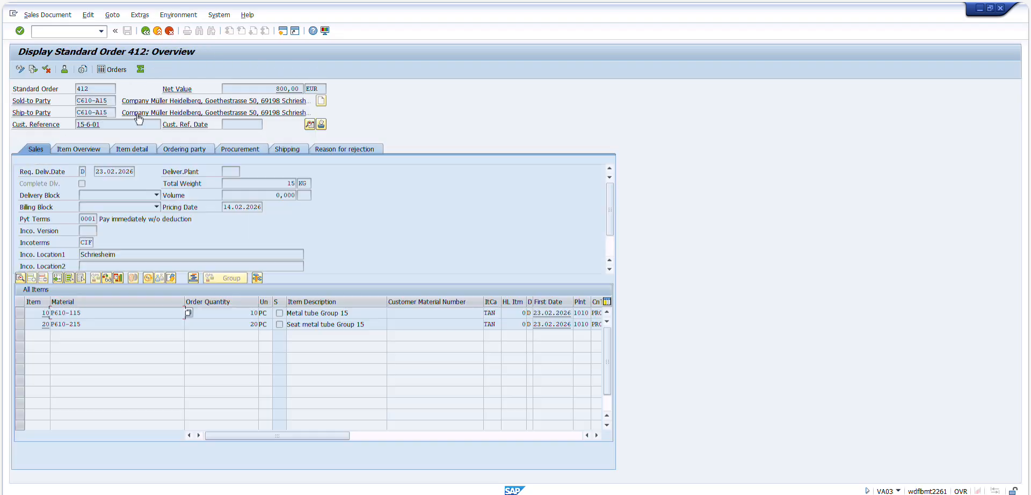
click(277, 150)
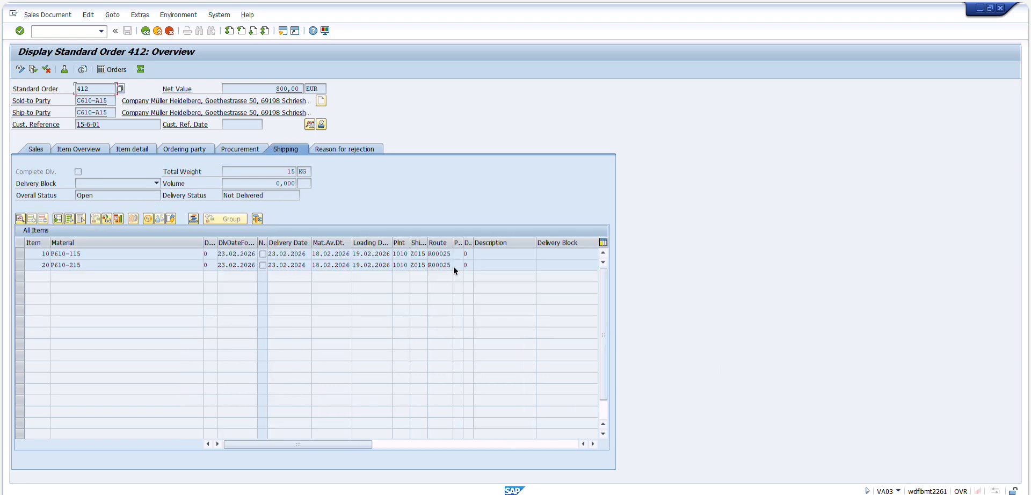
drag(427, 255, 431, 254)
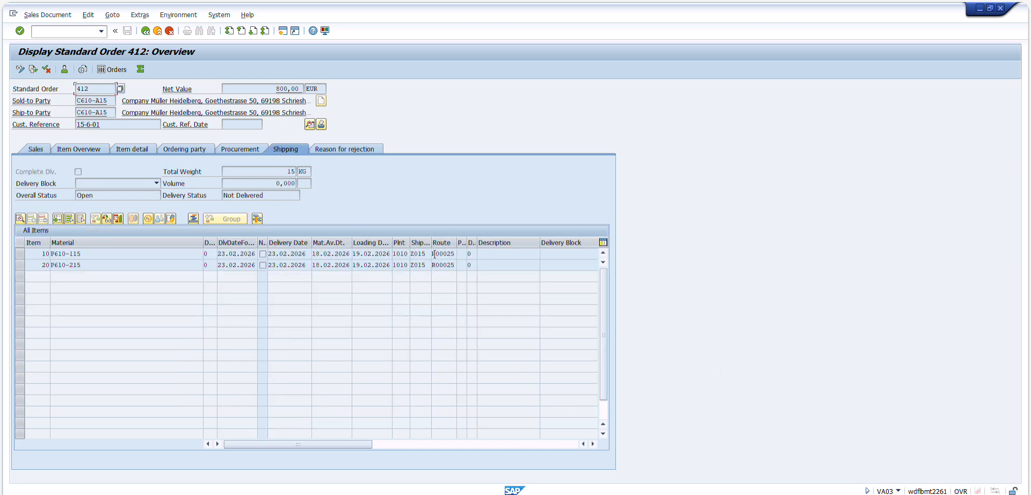
click(144, 32)
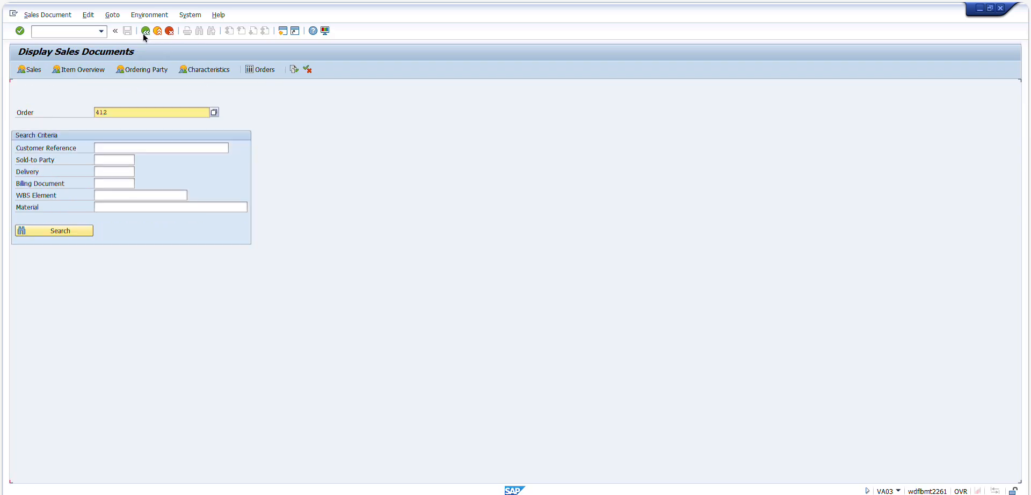
Step: Display the second order's shipping data again and widen the Shipping Point column to compare shipping point and route
key(Return)
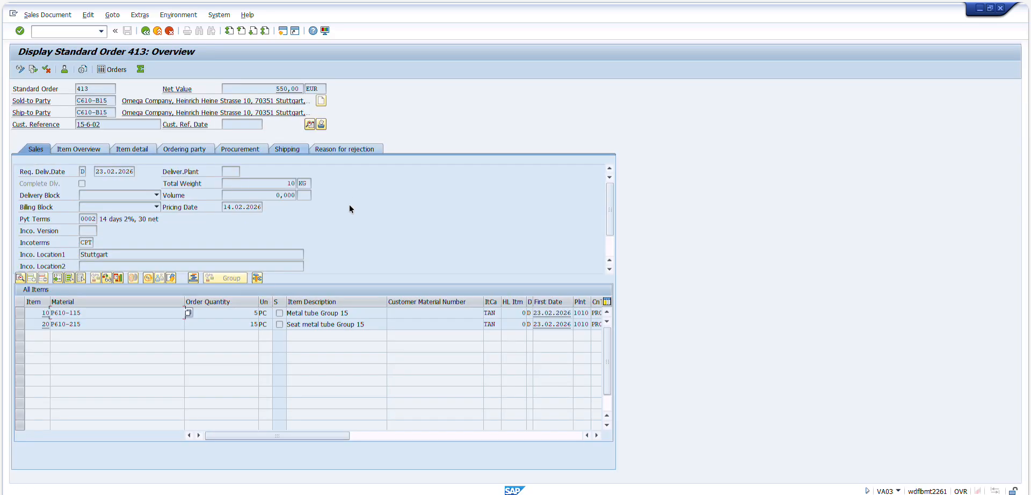
click(298, 151)
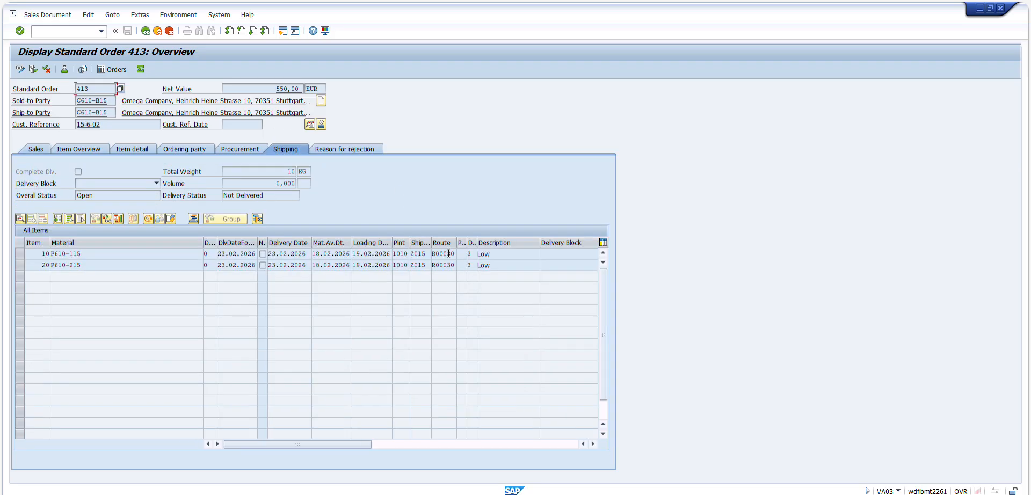
click(433, 254)
drag(433, 255, 454, 266)
drag(427, 253, 461, 243)
click(418, 266)
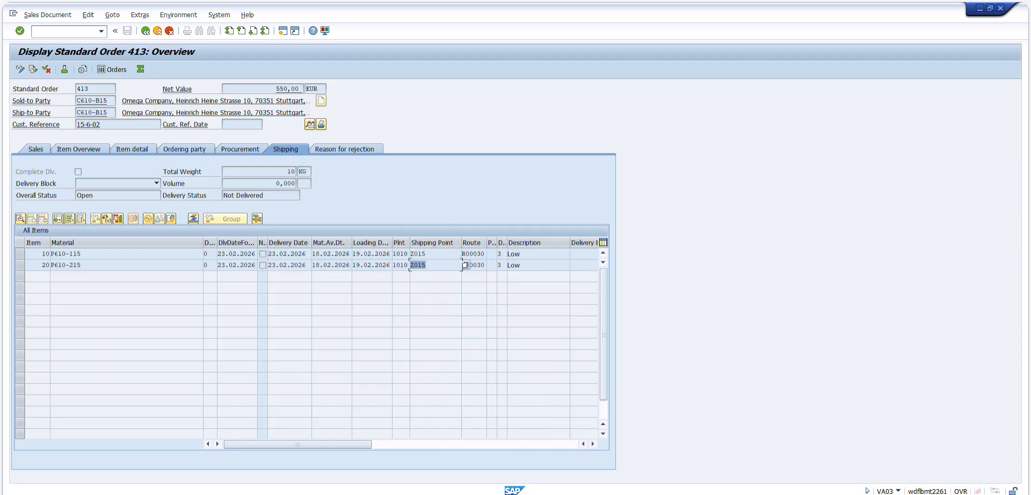
Step: Read the delivery due list task and its selection criteria in the exercise sheet, then return to the displayed order in SAP
key(alt+Tab)
scroll(403, 247, down, 3)
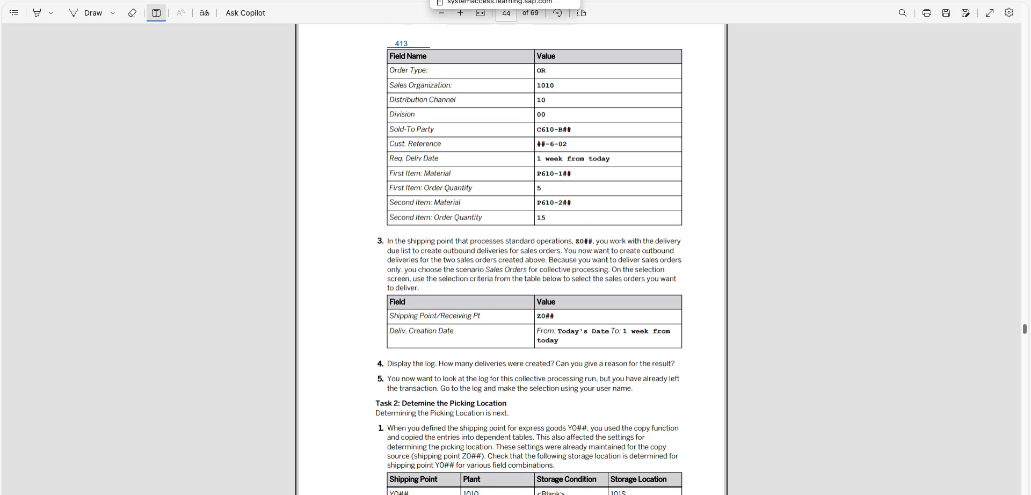
click(473, 0)
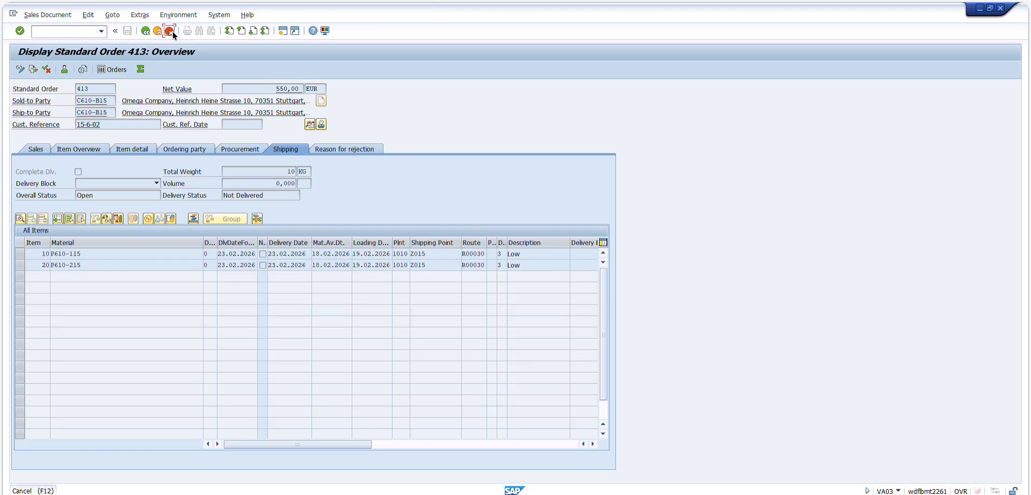
Step: Leave the displayed standard order and switch from the user menu to the full SAP menu
click(170, 31)
click(170, 31)
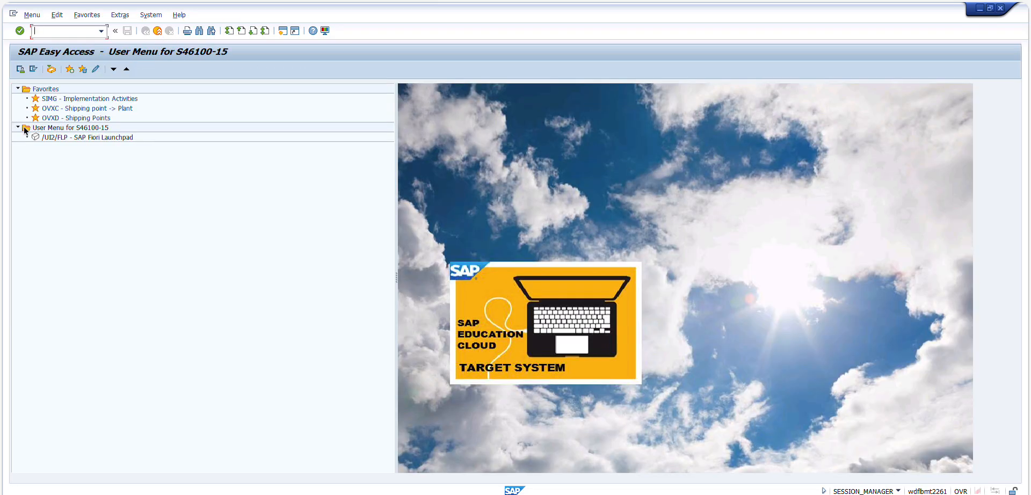
click(33, 70)
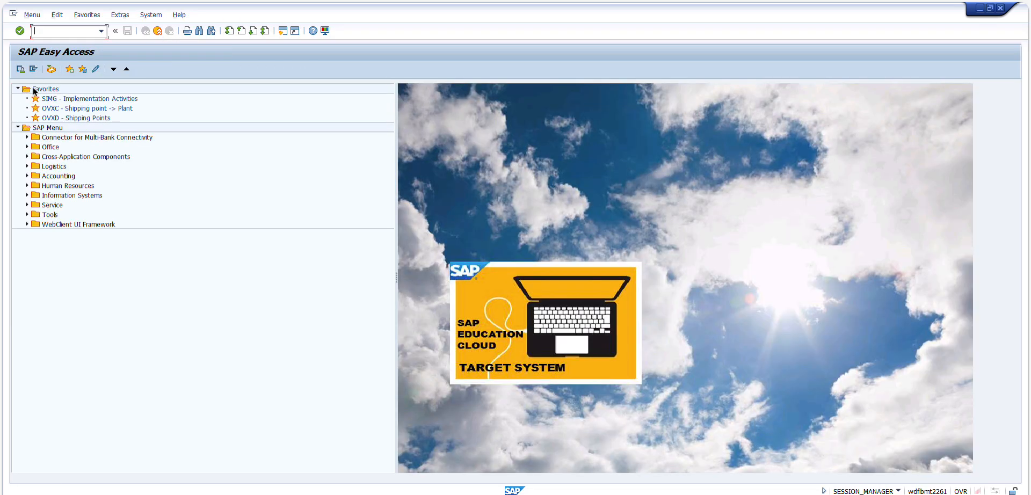
Step: Expand Logistics, Logistics Execution, Outbound Process and Goods Issue for Outbound Delivery down to the Lists and Logs of Outbound Delivery
click(26, 166)
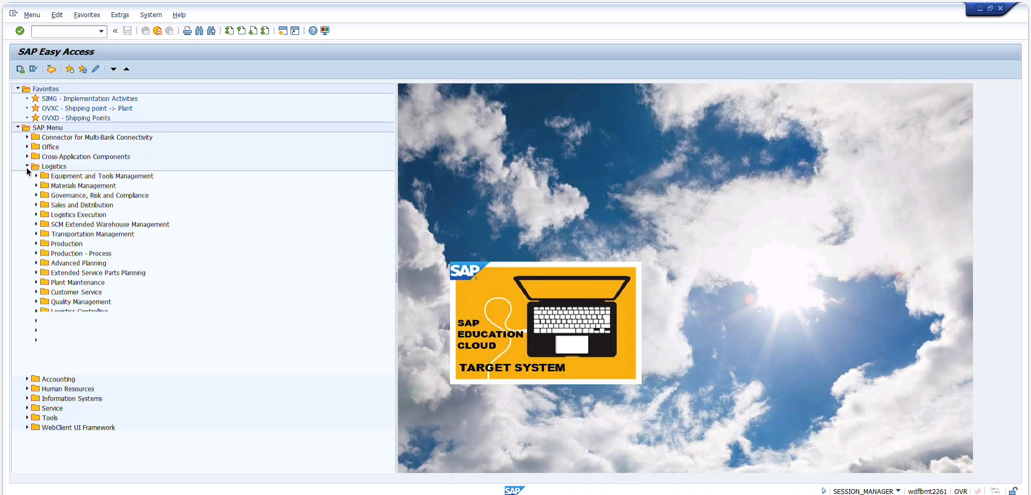
click(37, 215)
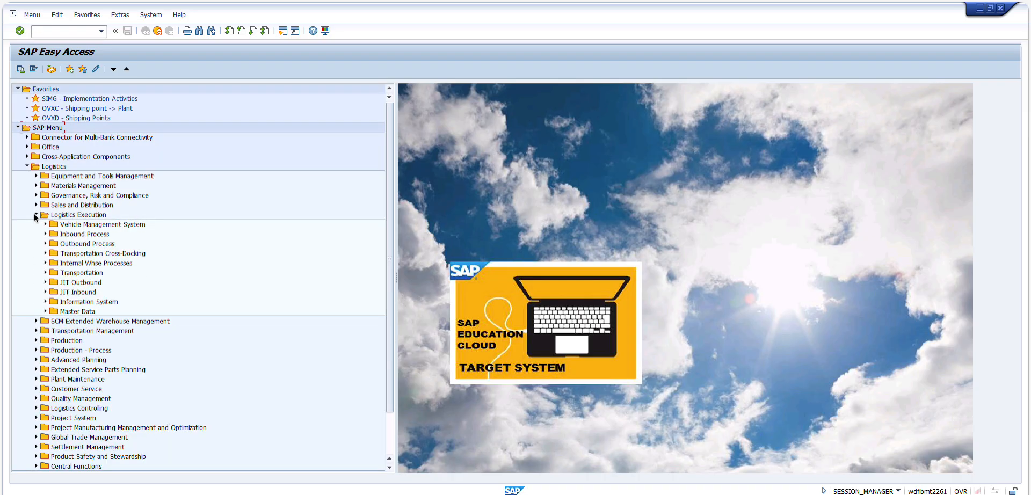
click(45, 244)
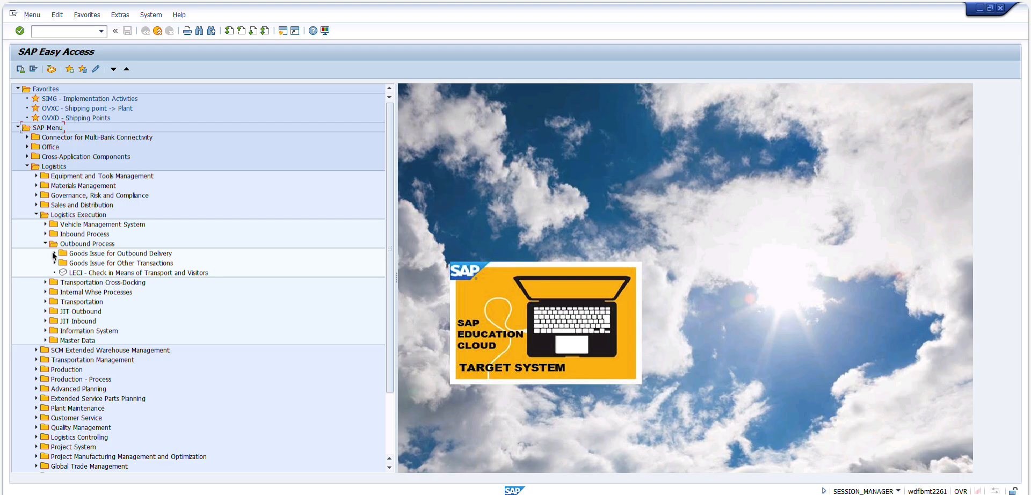
click(54, 253)
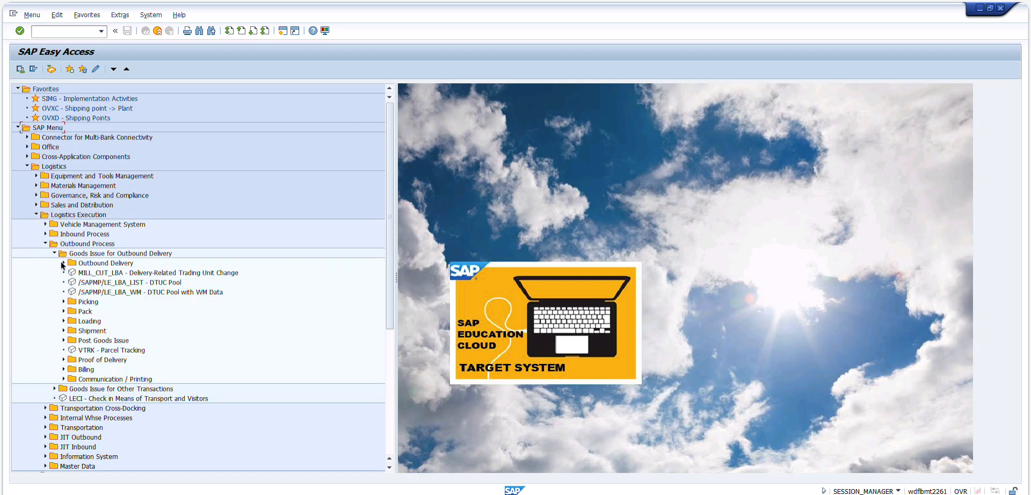
click(63, 263)
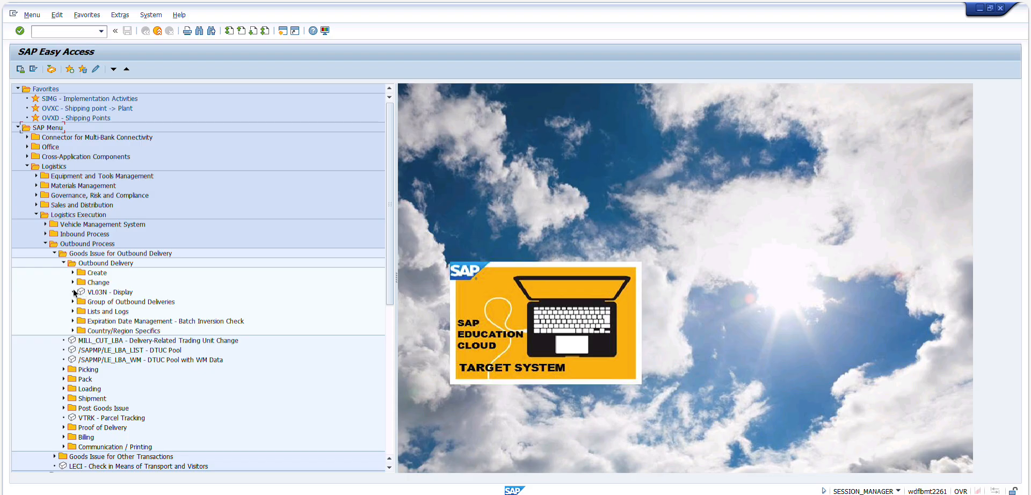
click(73, 312)
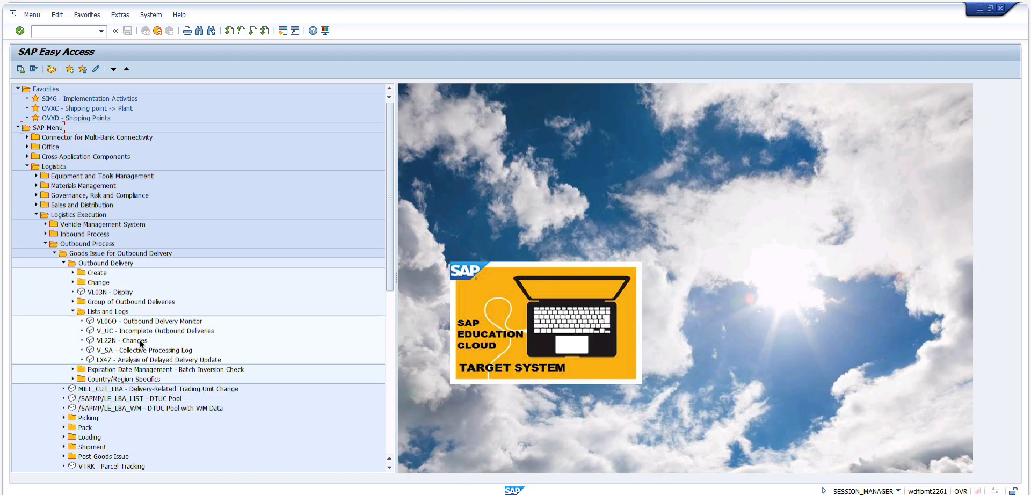
Step: Look through the Group of Outbound Deliveries, Shipment, Loading, Pack and Picking folders for the delivery due list
click(72, 302)
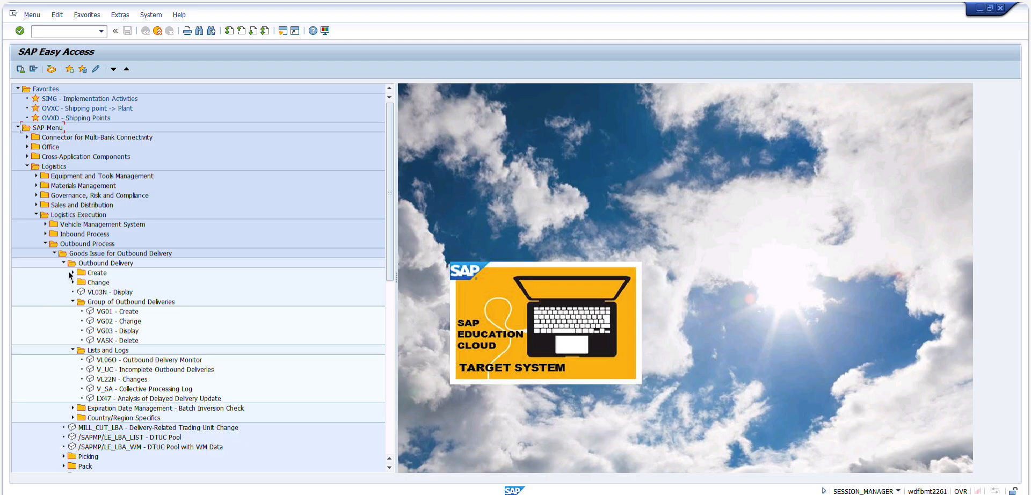
scroll(104, 343, down, 1)
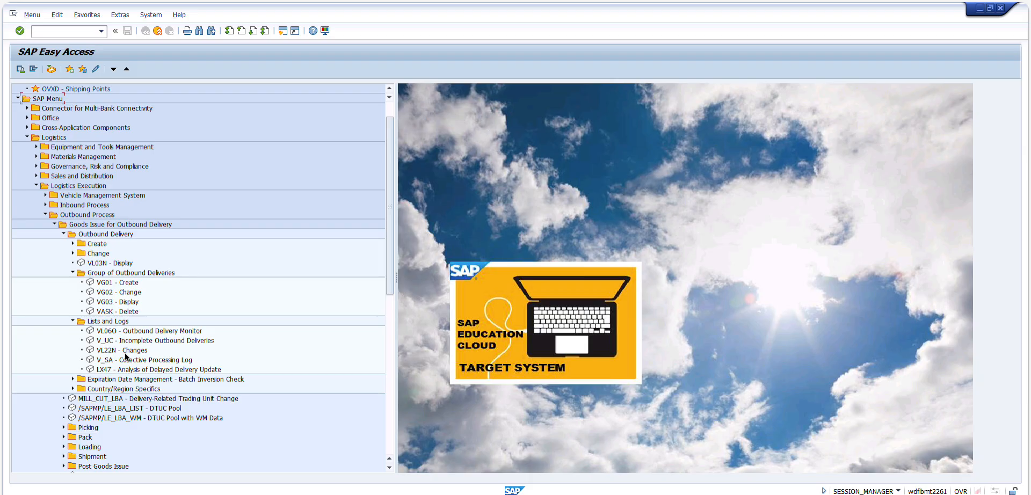
click(64, 457)
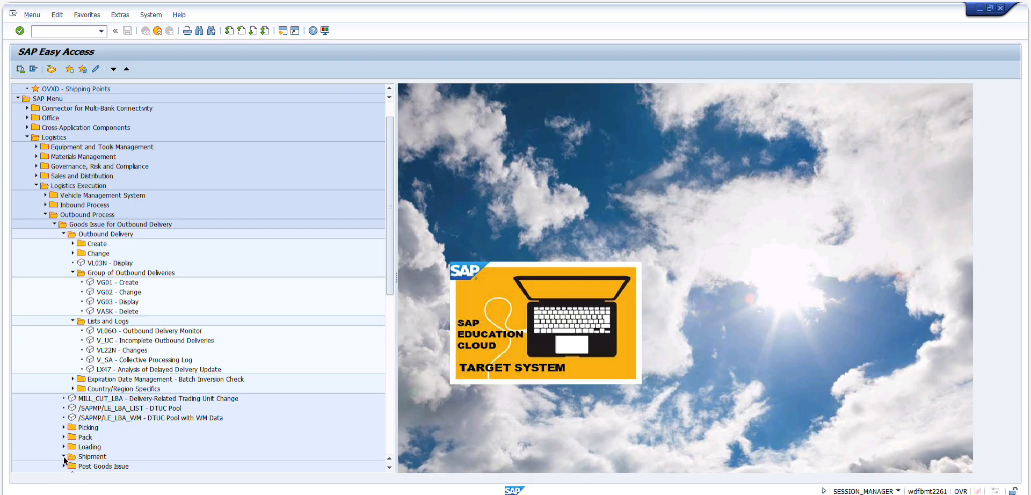
scroll(143, 433, down, 3)
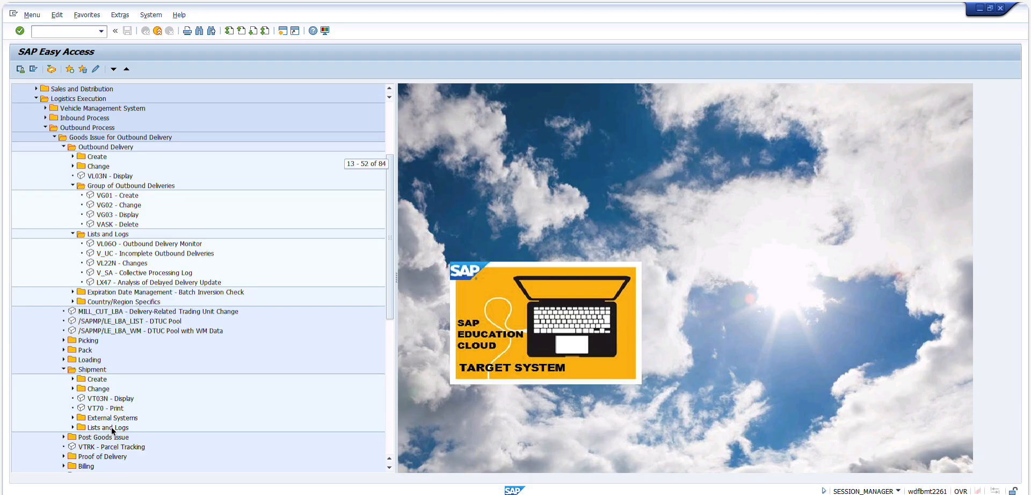
click(72, 380)
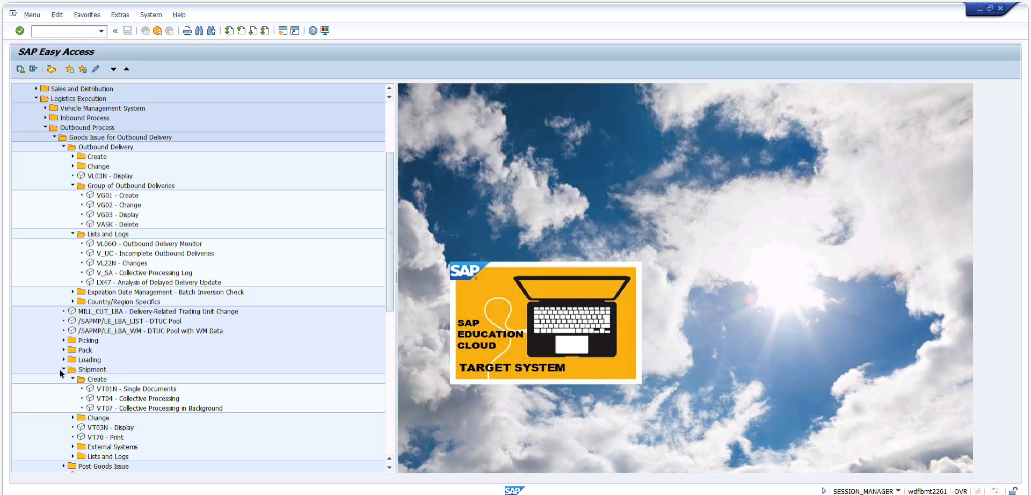
click(63, 360)
click(64, 360)
click(64, 350)
click(63, 350)
click(64, 340)
click(63, 341)
scroll(81, 333, down, 7)
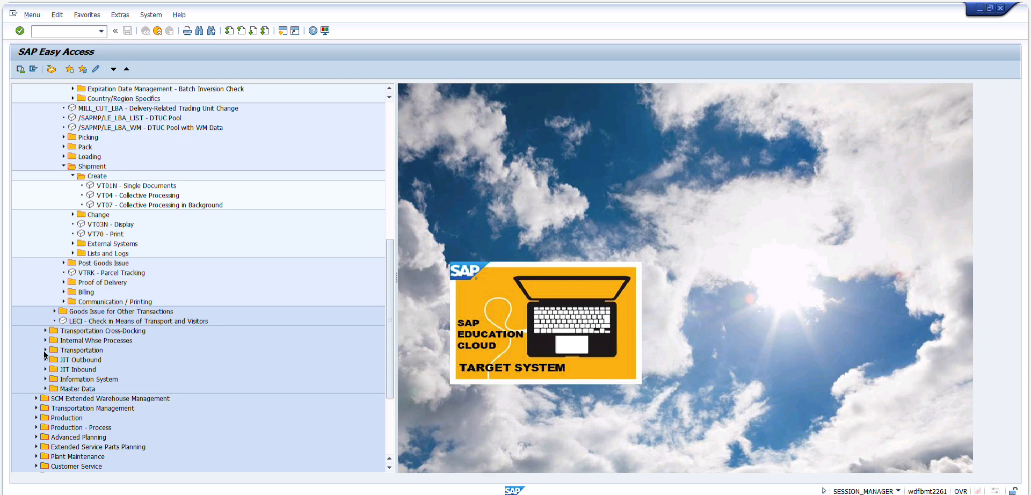
scroll(100, 334, up, 8)
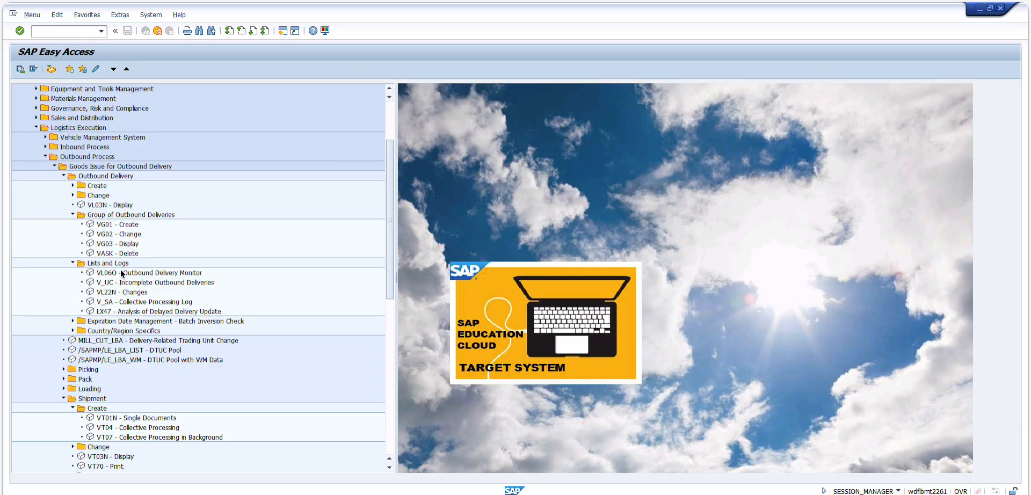
scroll(120, 269, up, 1)
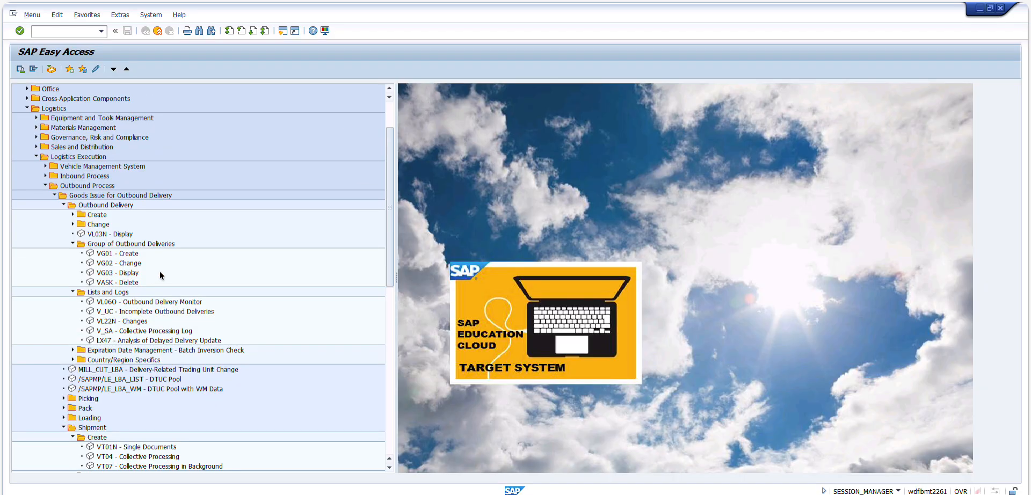
Step: Search the SAP menu for "delivery due list" and examine the menu path leading to the VL04 entry
key(ctrl+f)
text(delivery due list)
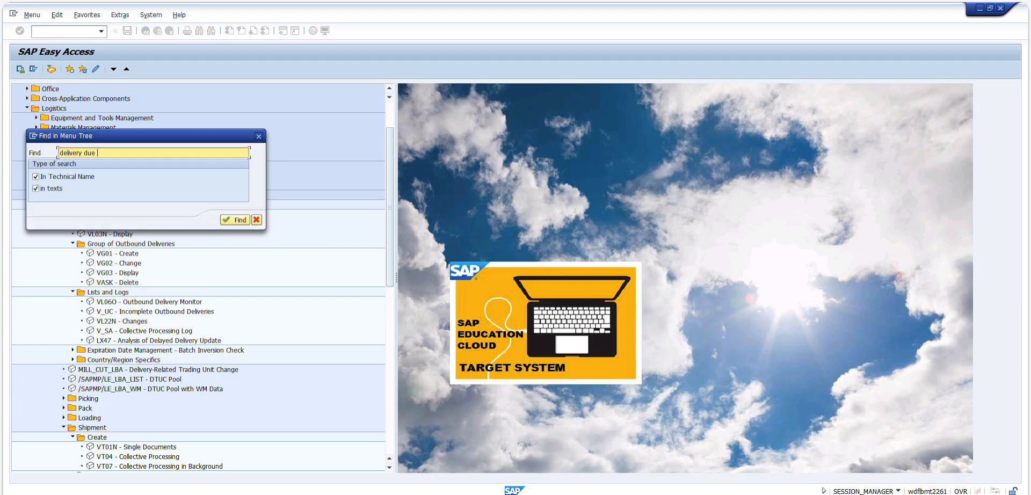
key(Return)
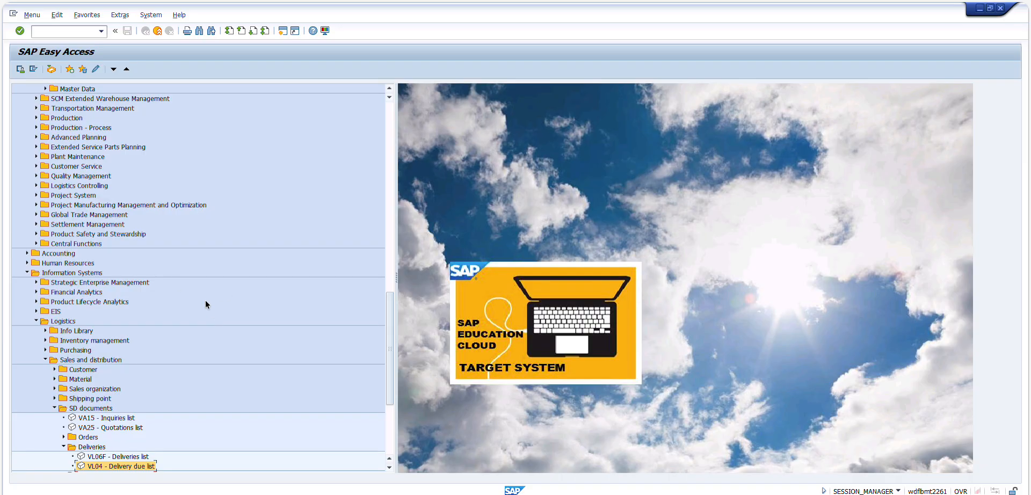
scroll(205, 299, down, 1)
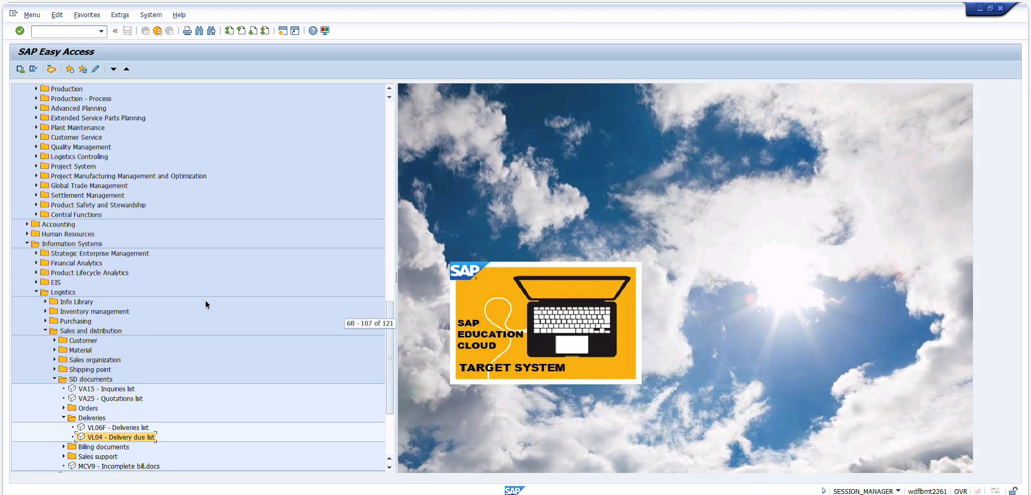
scroll(66, 240, up, 4)
scroll(66, 240, up, 17)
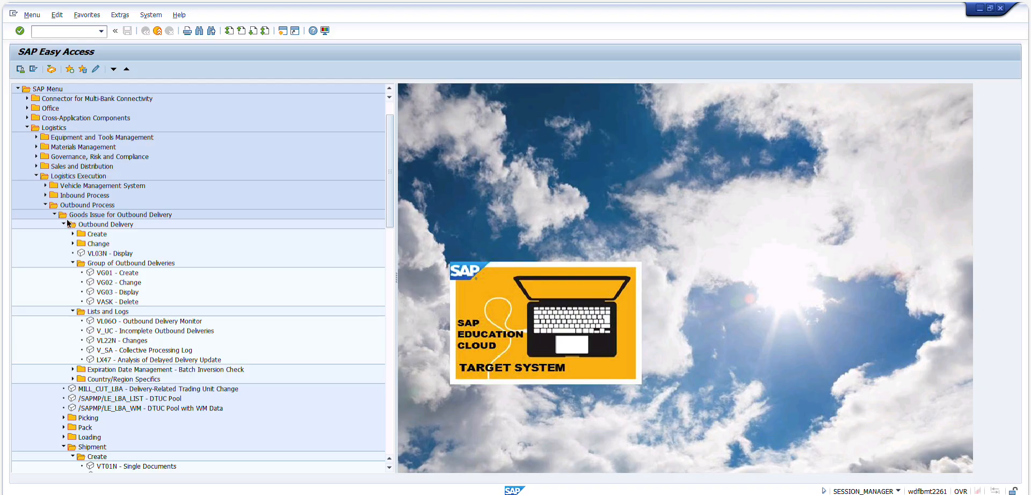
scroll(70, 237, down, 19)
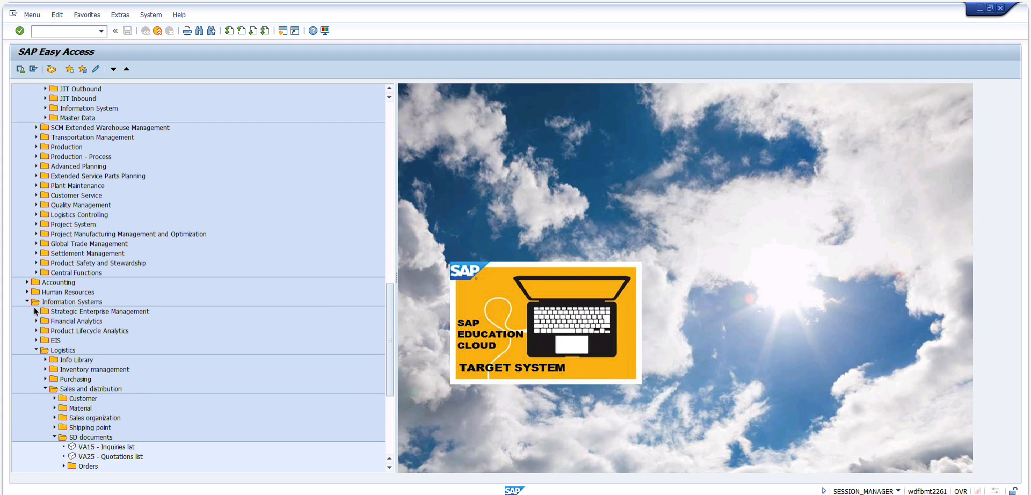
scroll(43, 309, down, 1)
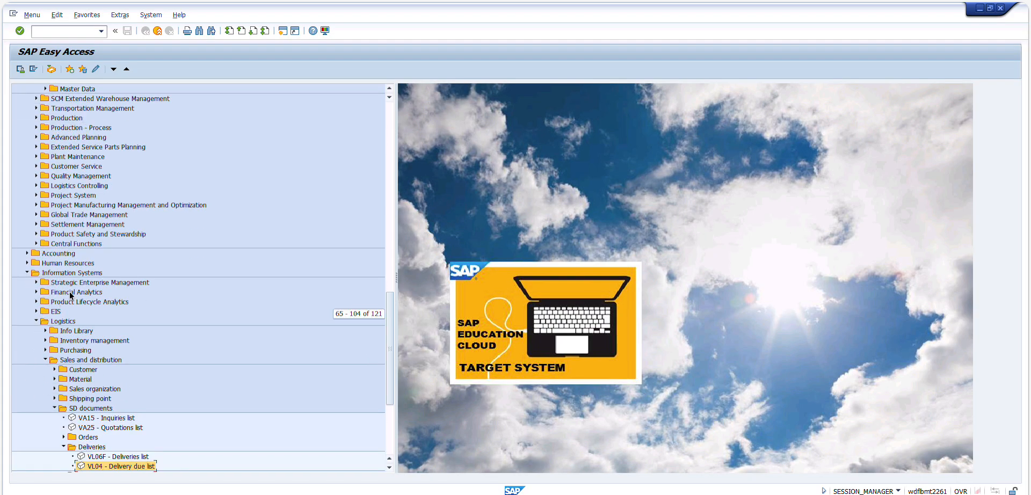
scroll(81, 321, down, 1)
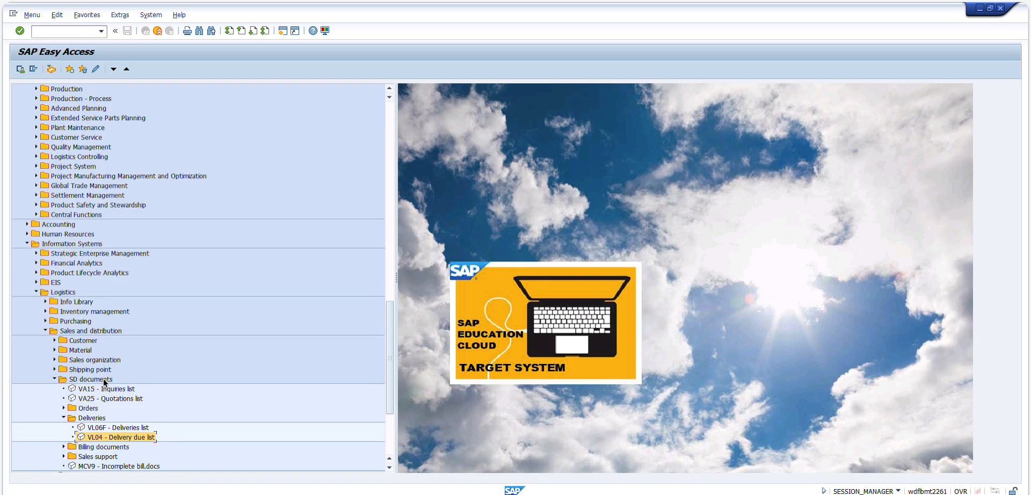
scroll(143, 440, down, 2)
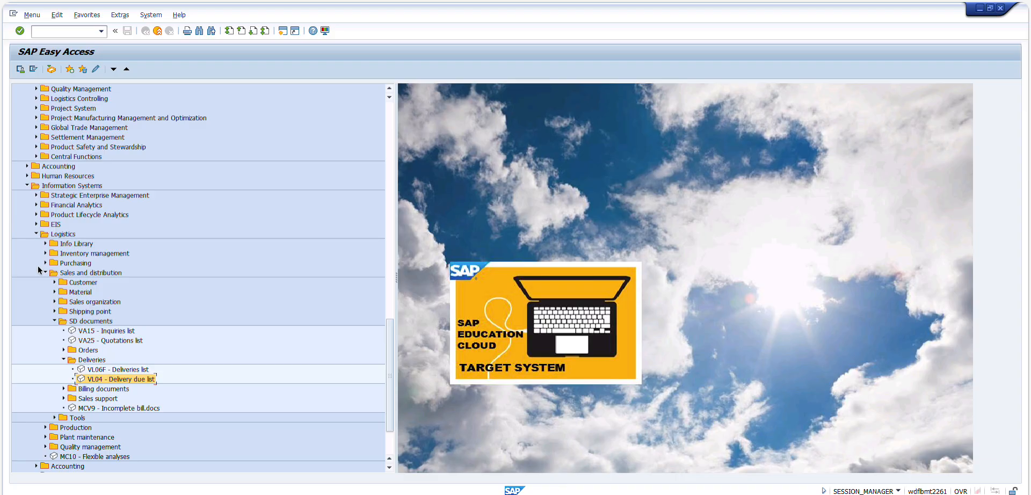
Step: Look into the Customer, Material, Sales organization and Shipping point folders under the Sales and distribution information system
click(54, 282)
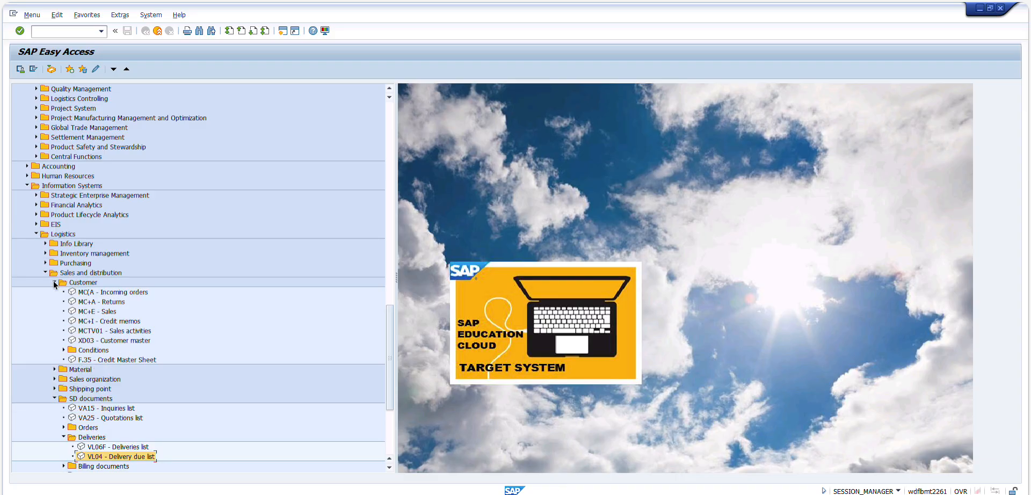
click(54, 282)
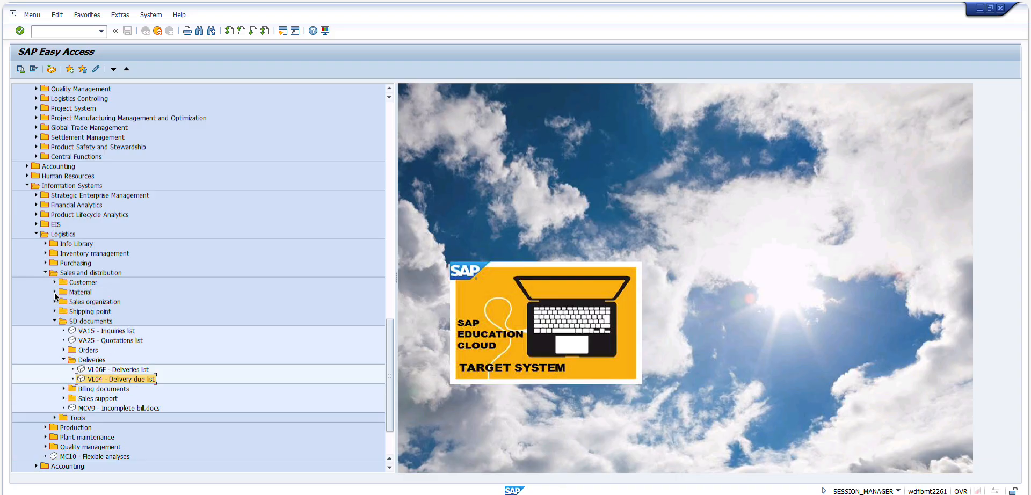
click(55, 291)
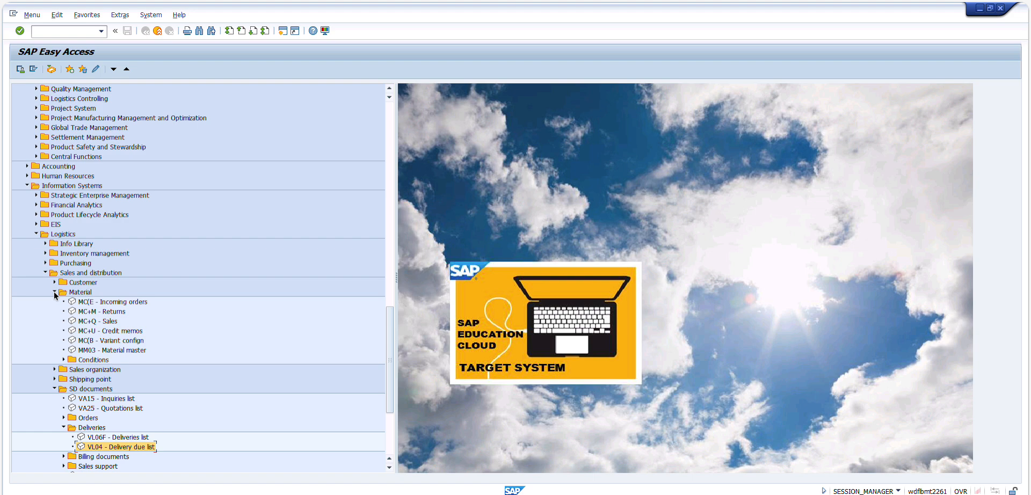
click(54, 291)
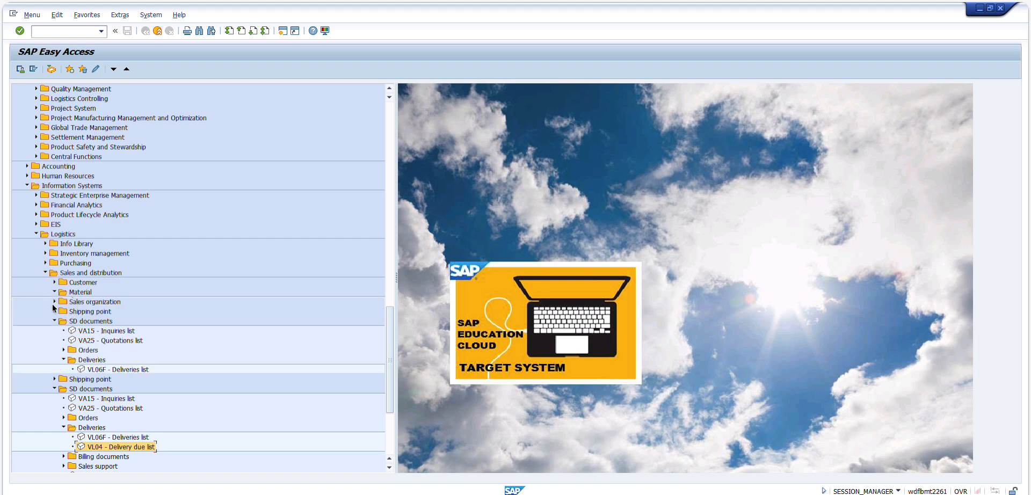
click(55, 302)
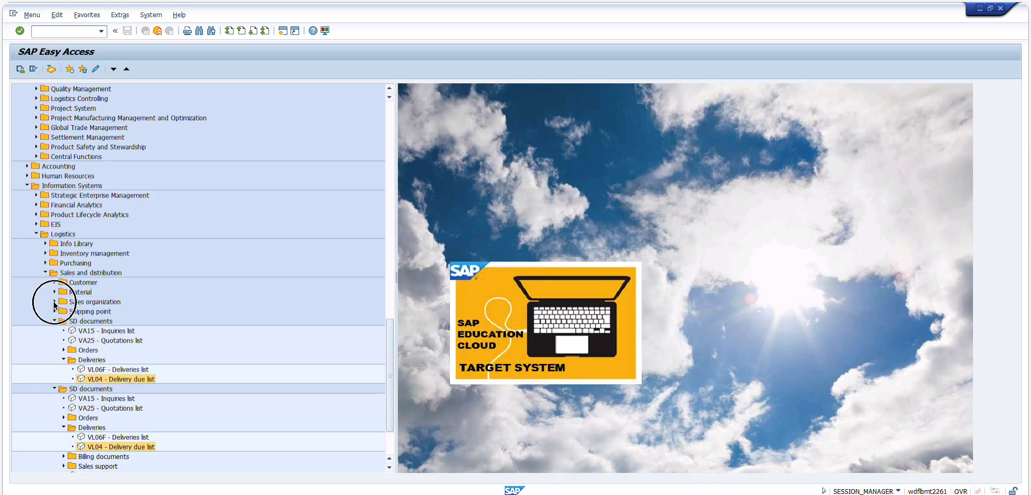
click(55, 302)
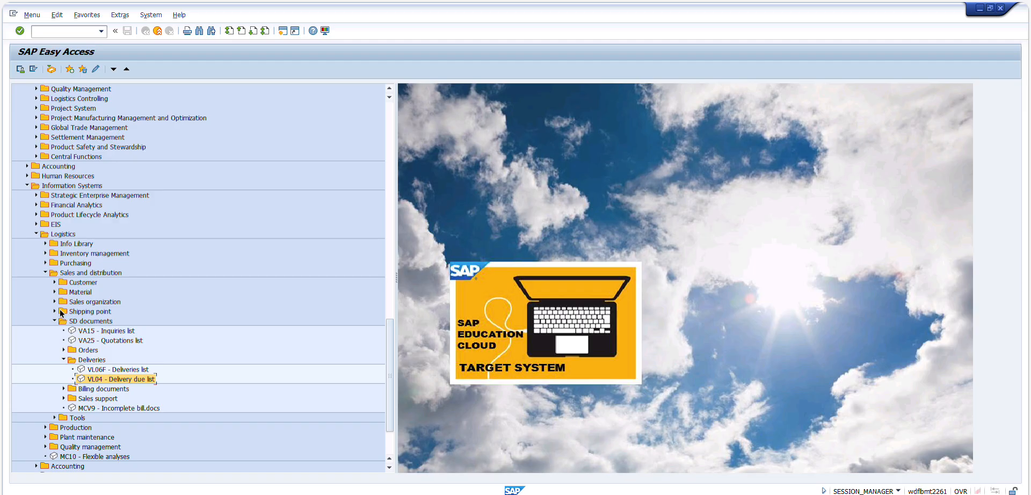
click(54, 298)
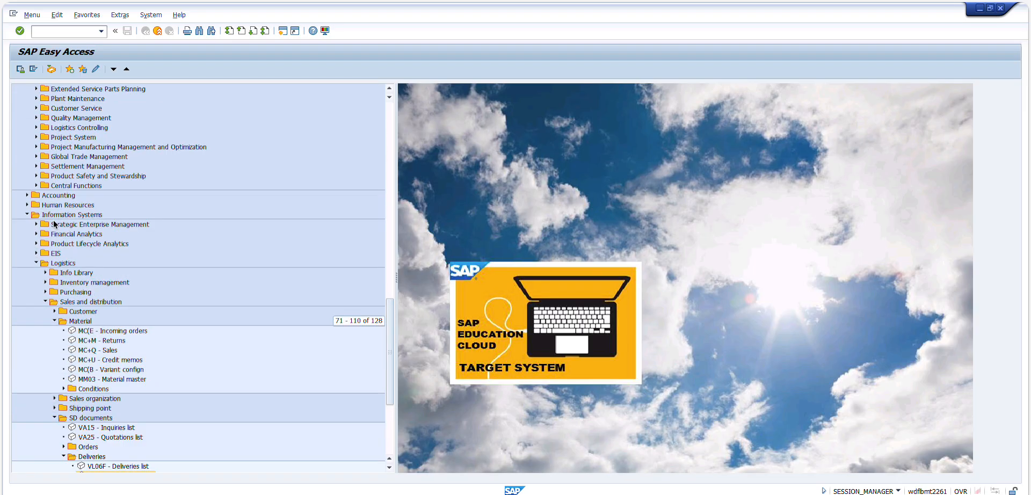
click(55, 322)
click(54, 331)
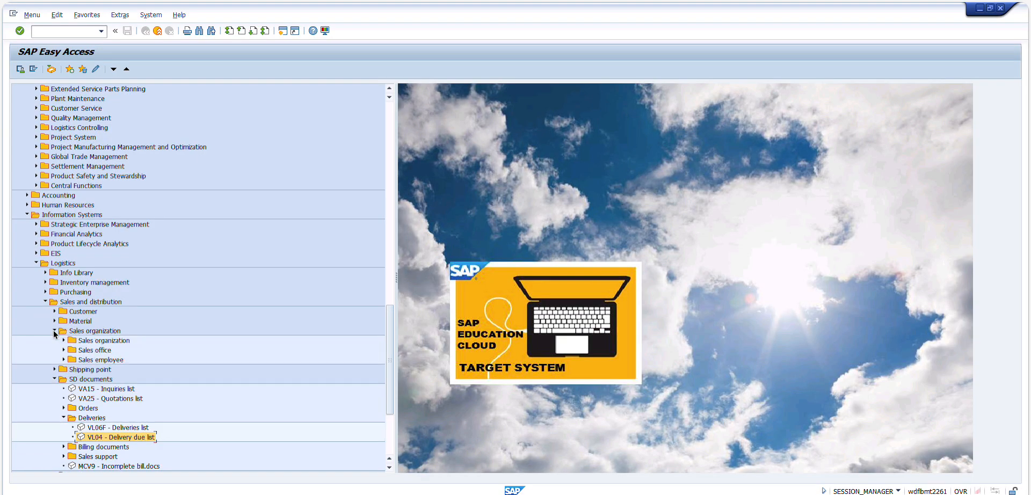
click(55, 330)
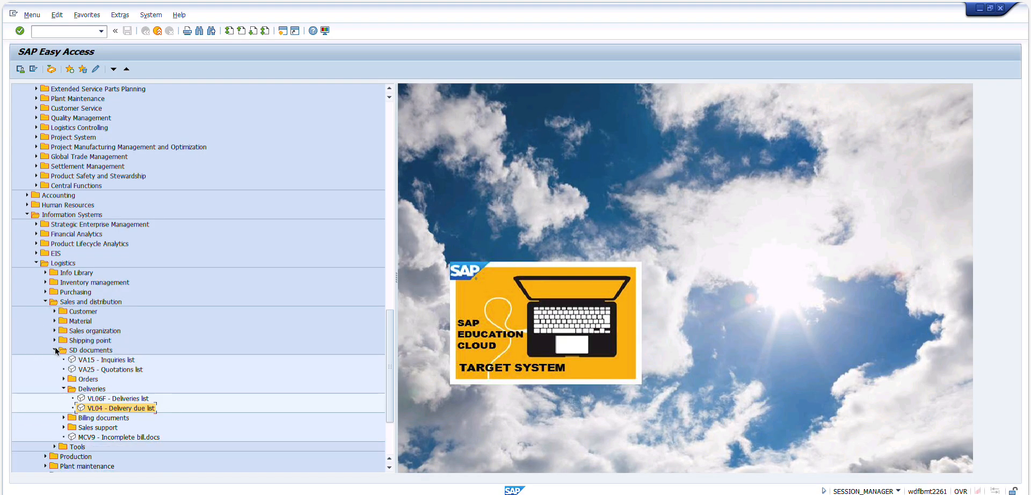
click(55, 341)
click(55, 342)
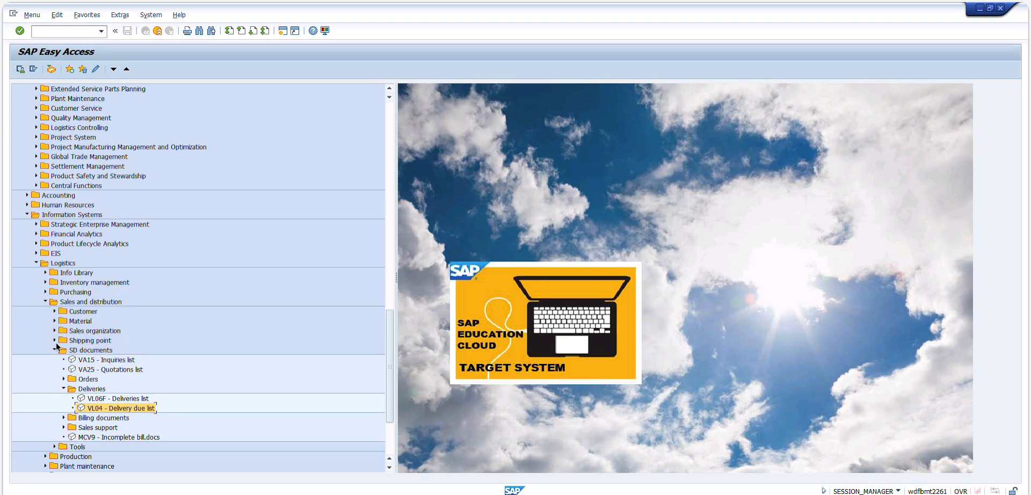
Step: Try to start the VL04 - Delivery due list transaction from the Deliveries folder
double_click(119, 407)
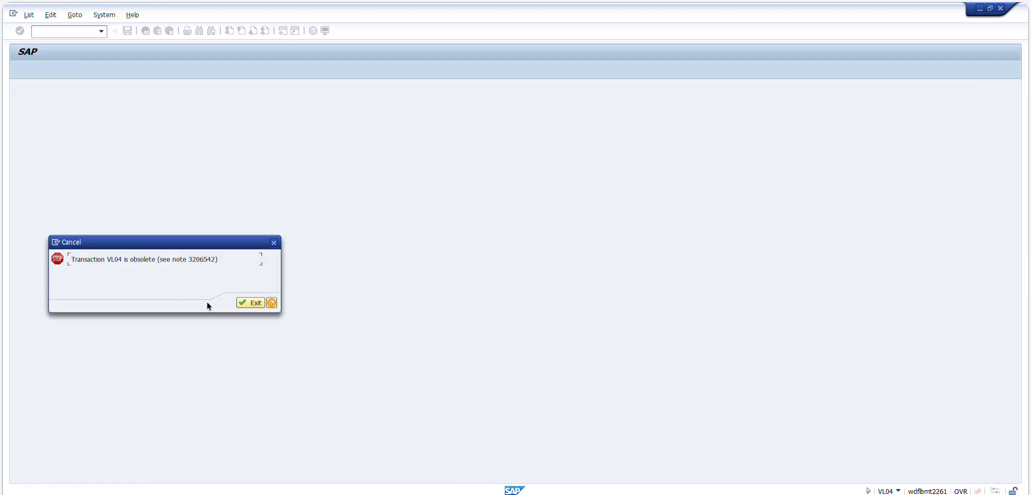
Step: Dismiss the VL04 message and open the outbound deliveries list selection in VL06O - Outbound Delivery Monitor
click(248, 302)
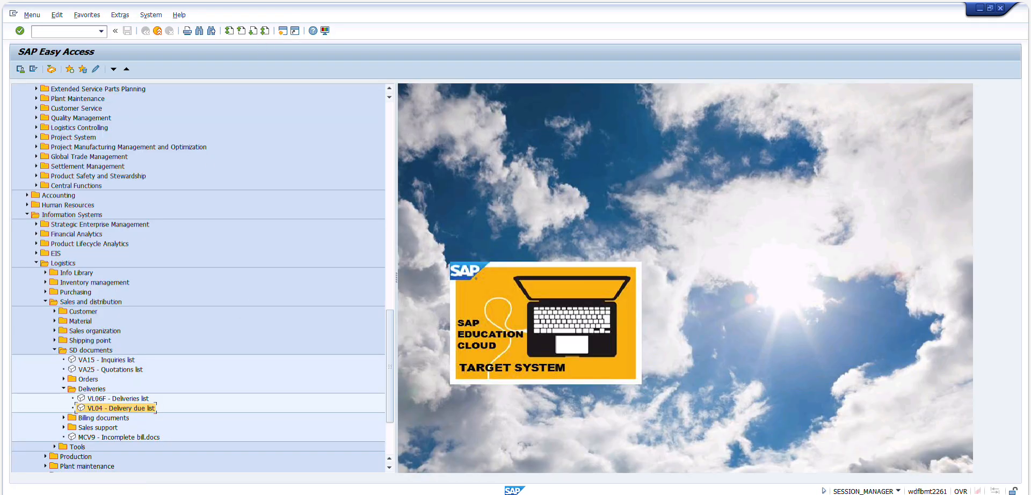
click(26, 215)
scroll(150, 287, up, 10)
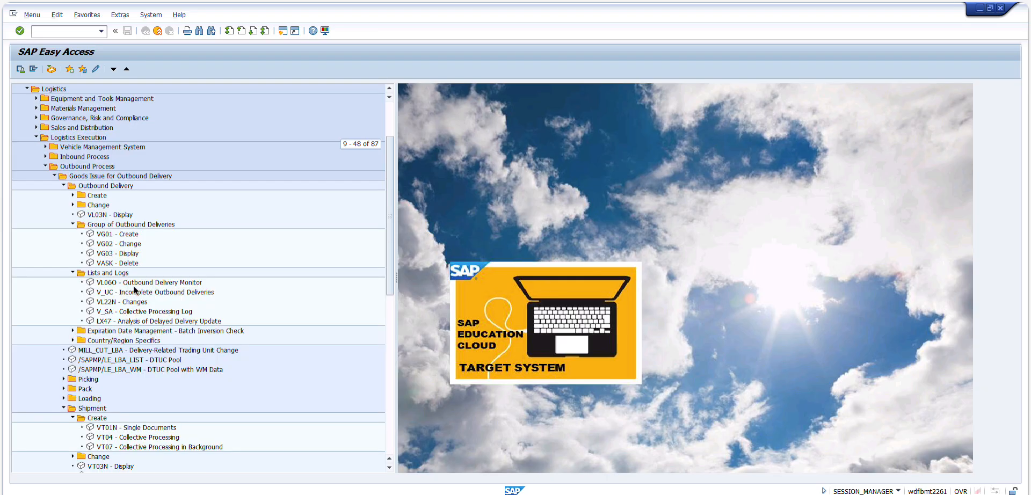
double_click(148, 283)
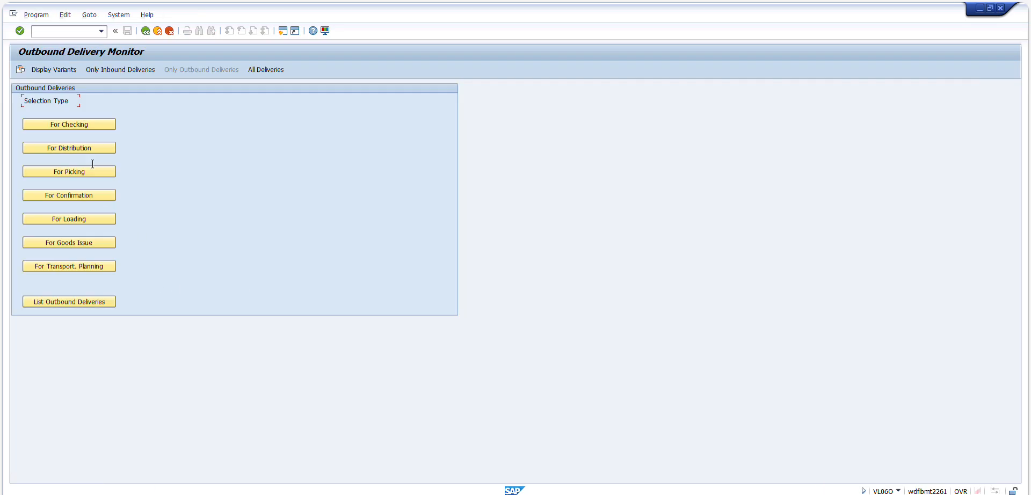
click(81, 302)
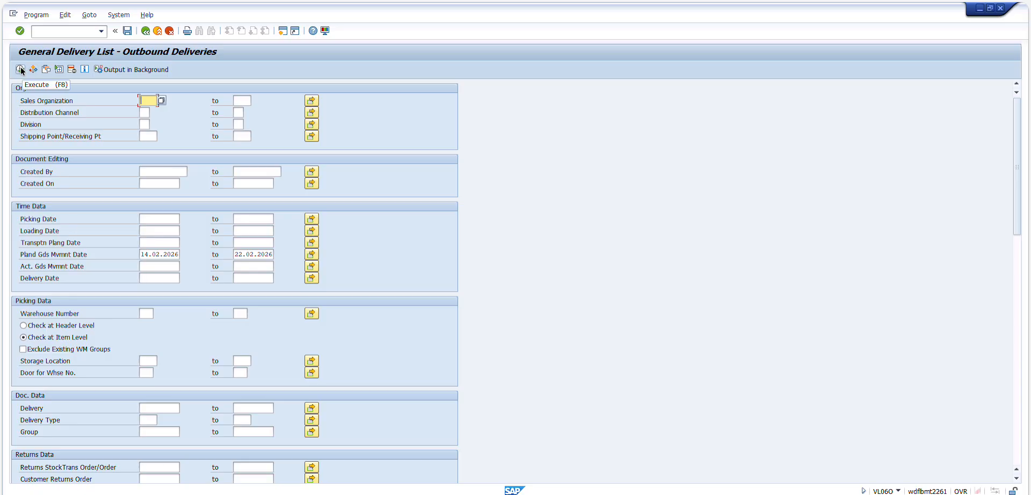
Step: Restrict the general delivery list to shipping point Z015
click(148, 183)
click(170, 255)
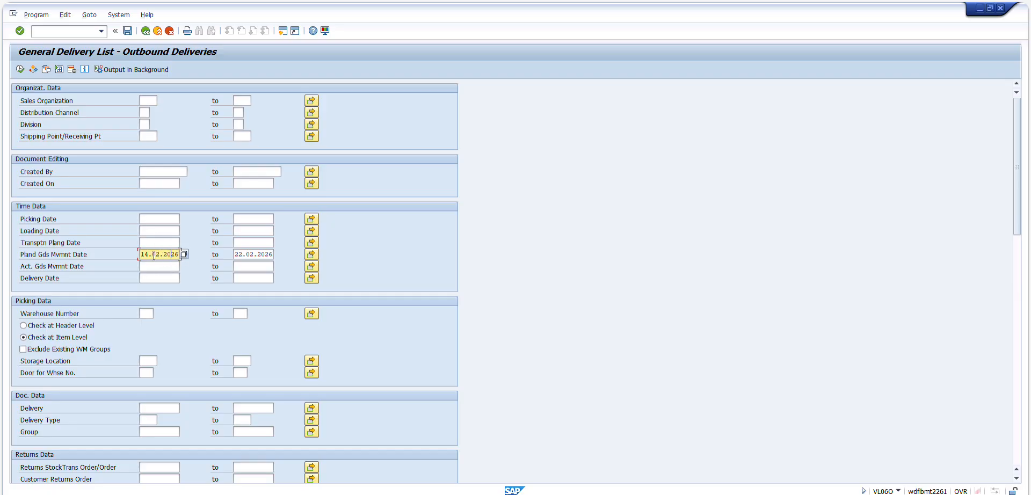
click(147, 136)
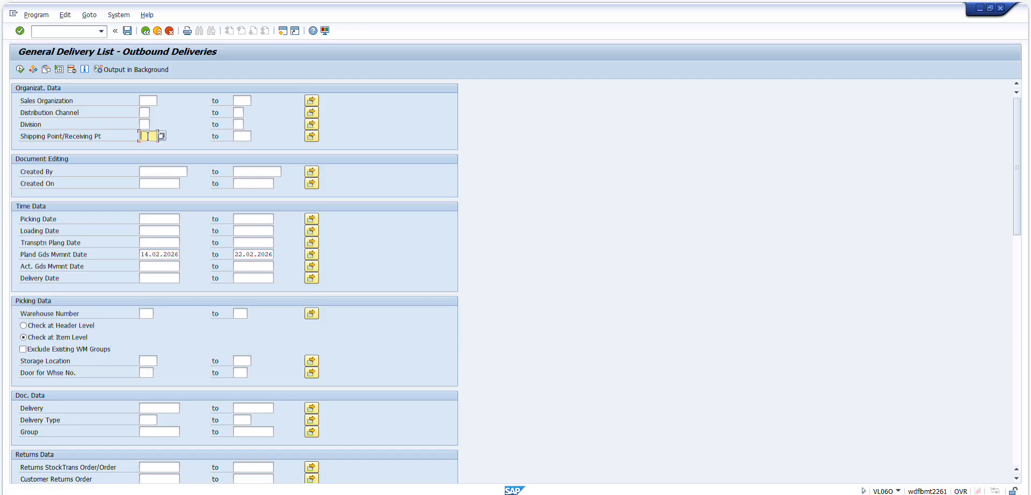
text(Z015)
key(Tab)
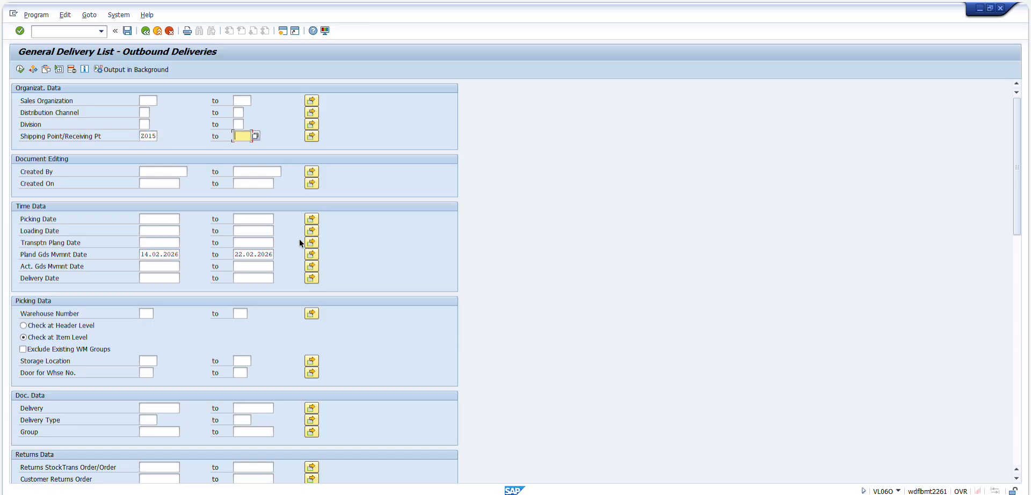
Step: Set the end of the planned goods movement date range to 23.02.2026
click(263, 255)
key(F4)
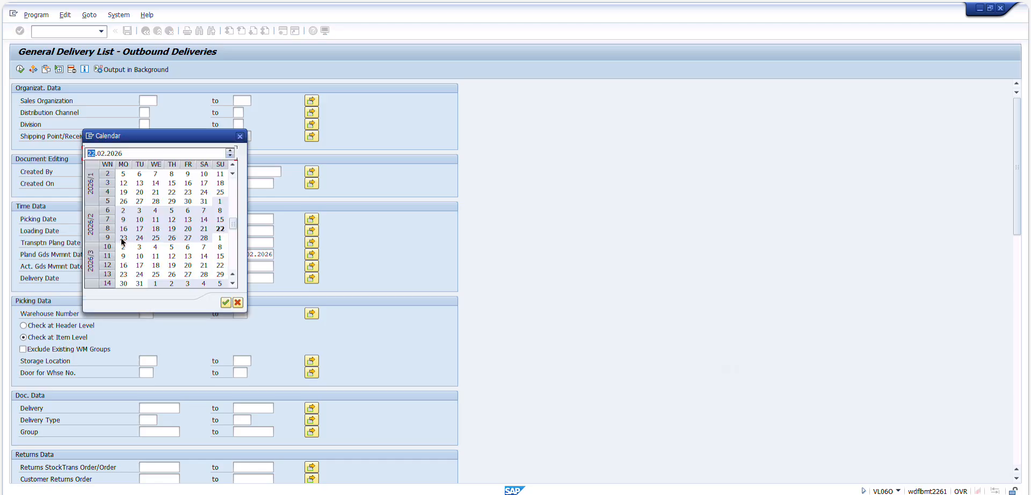
click(226, 303)
click(28, 0)
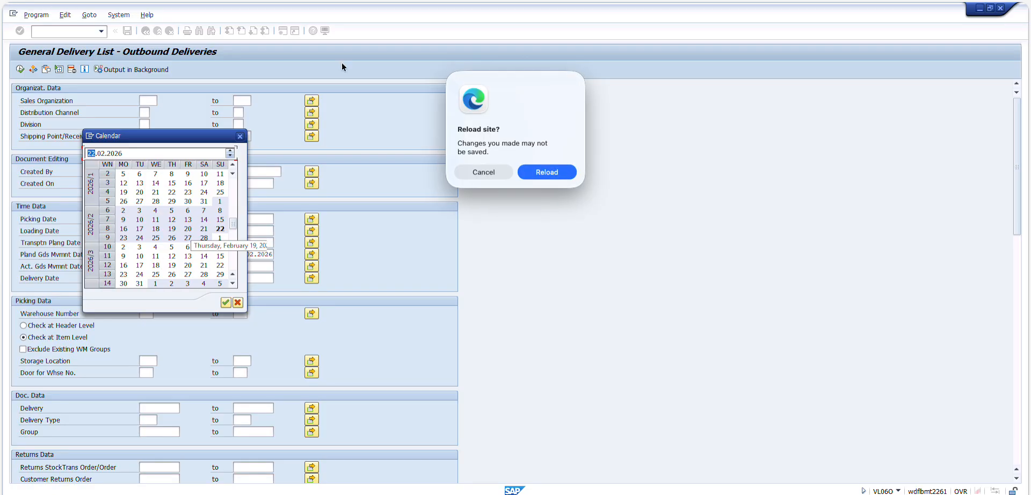
click(497, 176)
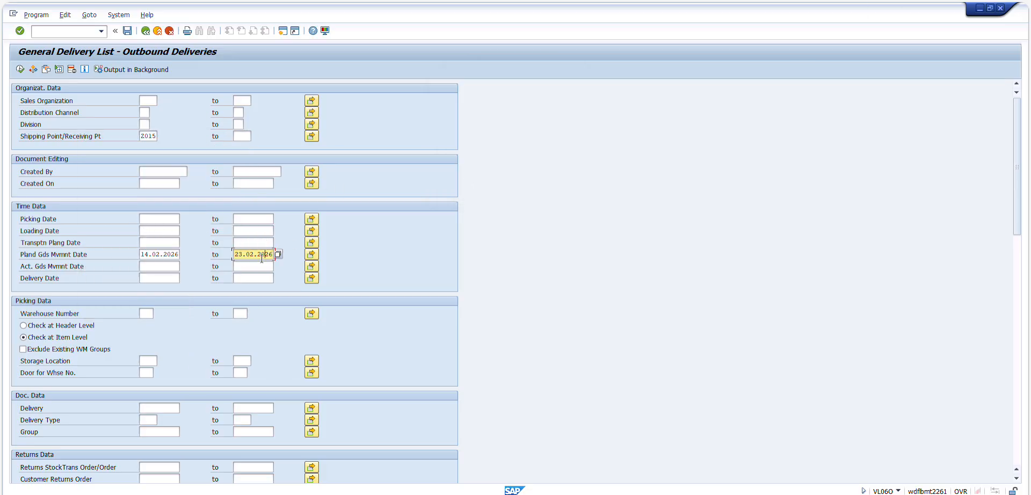
Step: Run the general delivery list for outbound deliveries, cancelling the selection options for the transportation planning date
double_click(21, 70)
click(107, 167)
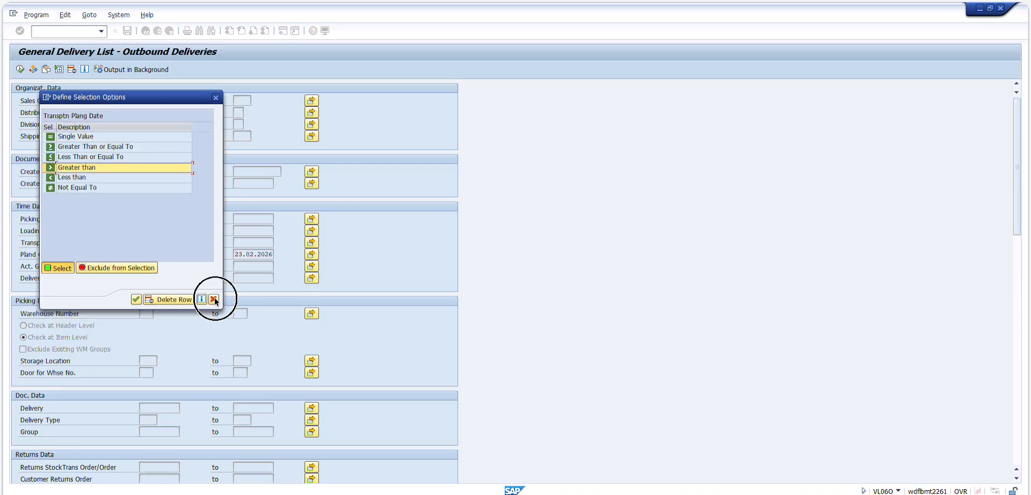
click(211, 300)
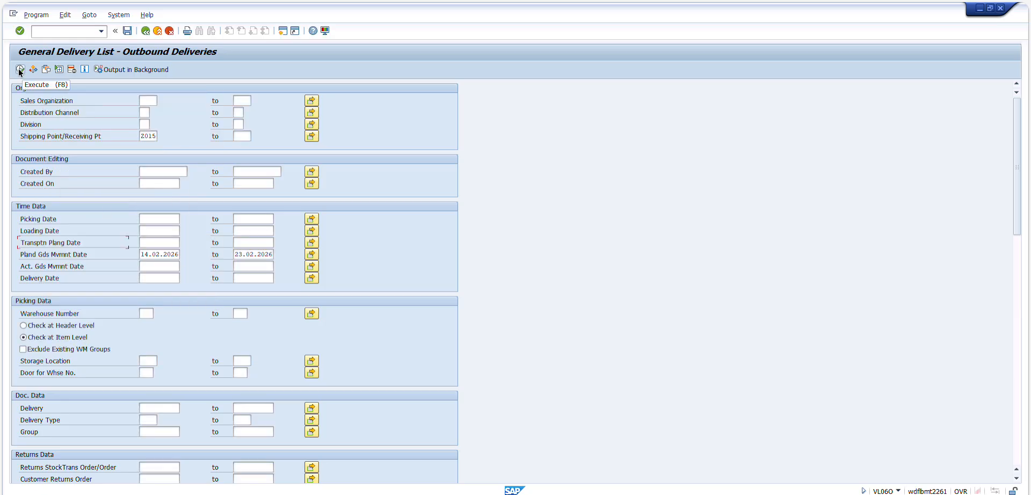
click(19, 70)
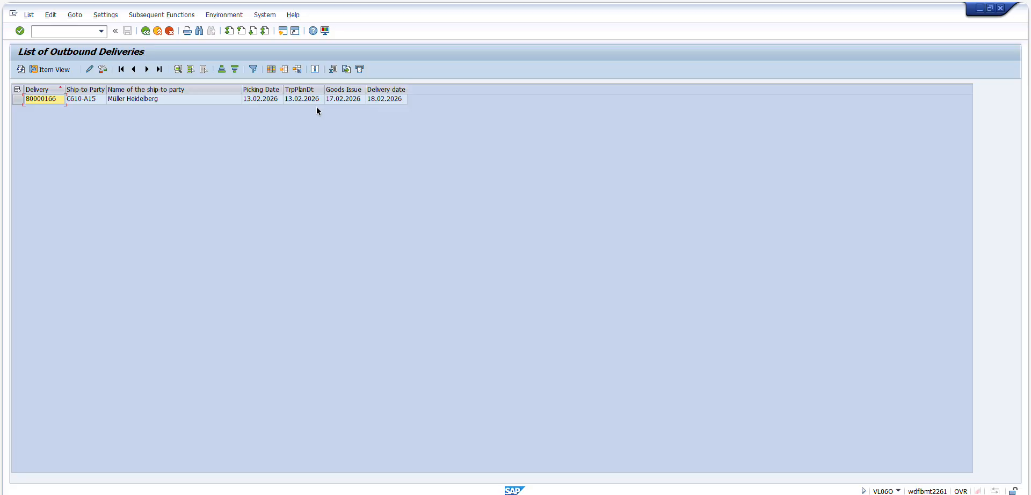
Step: Try to display the listed delivery's number as a billing document with transaction VF03 in a new session
click(254, 101)
click(43, 101)
key(super+t)
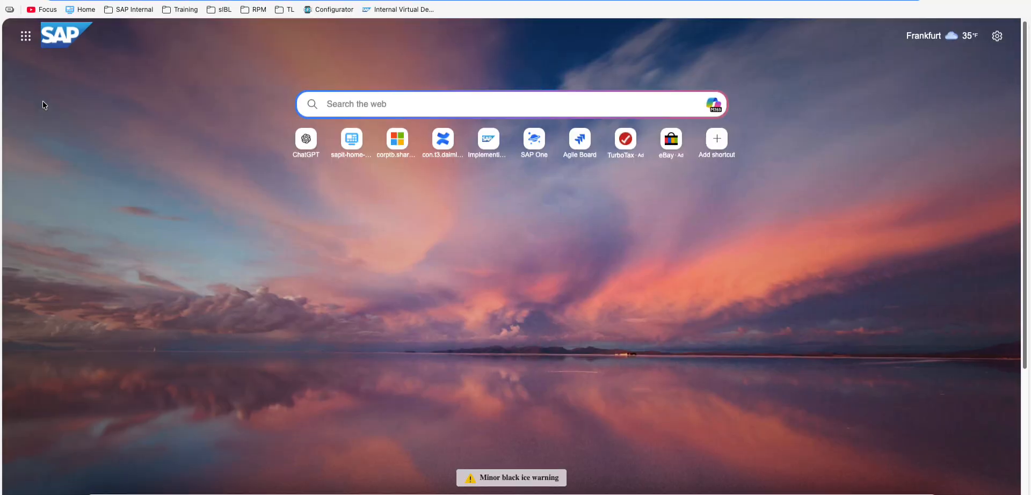
key(super+w)
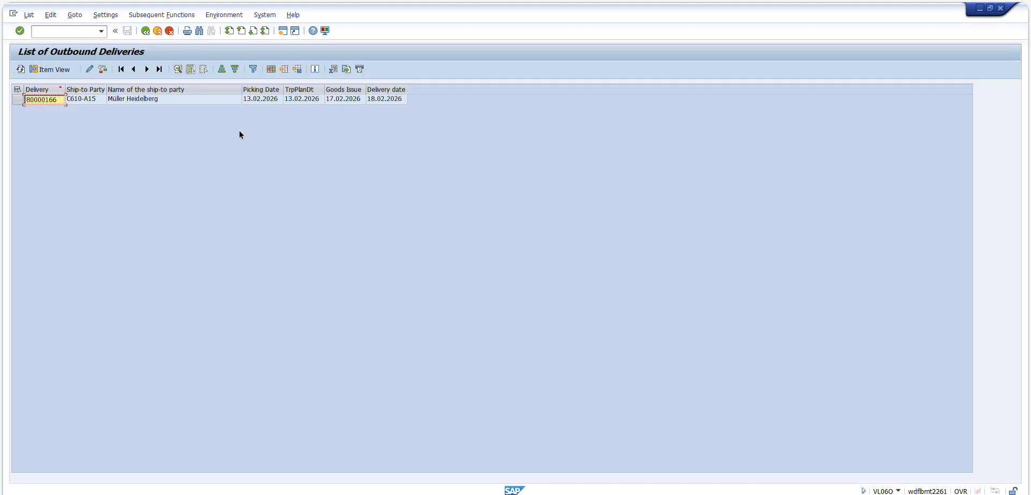
click(283, 31)
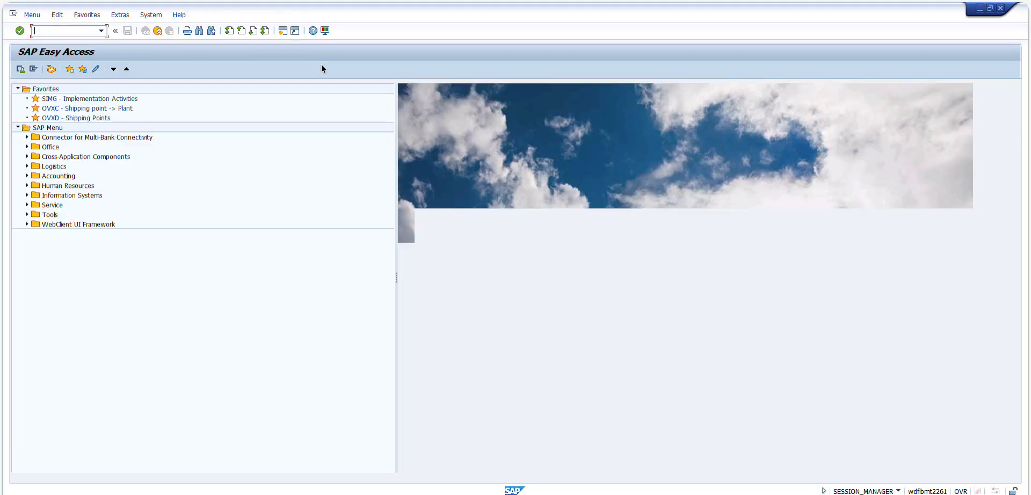
text(vf03)
key(Return)
text(80000166)
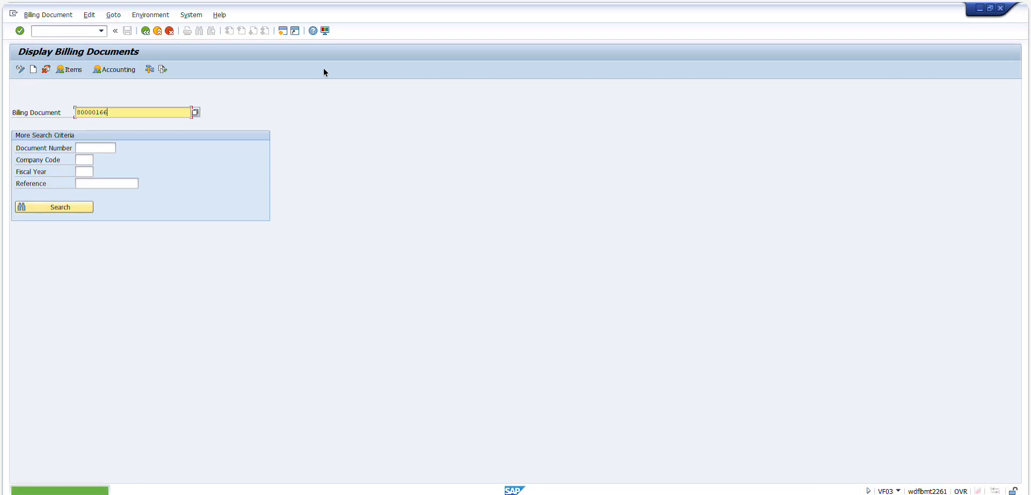
key(Return)
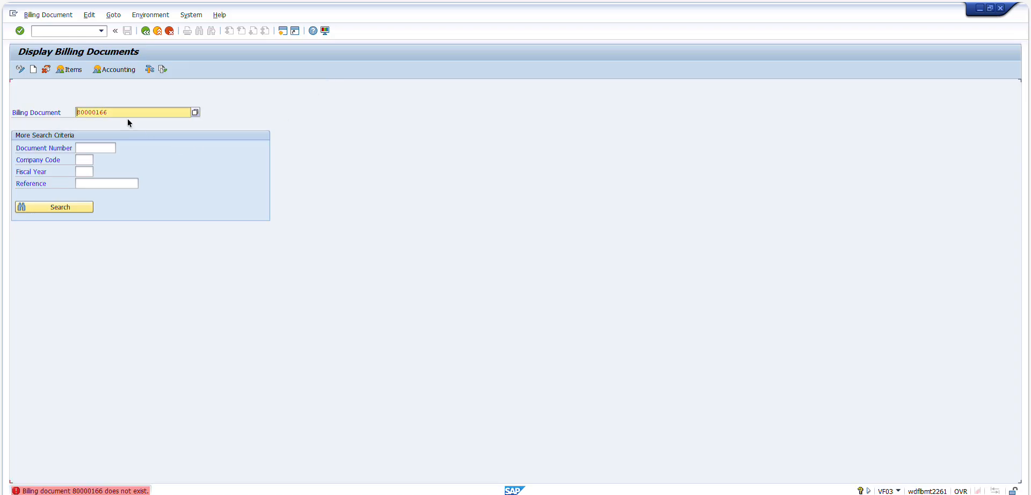
Step: Display the document flow of the listed outbound delivery with transaction VL03N and examine its related documents
click(145, 30)
text(vl03n)
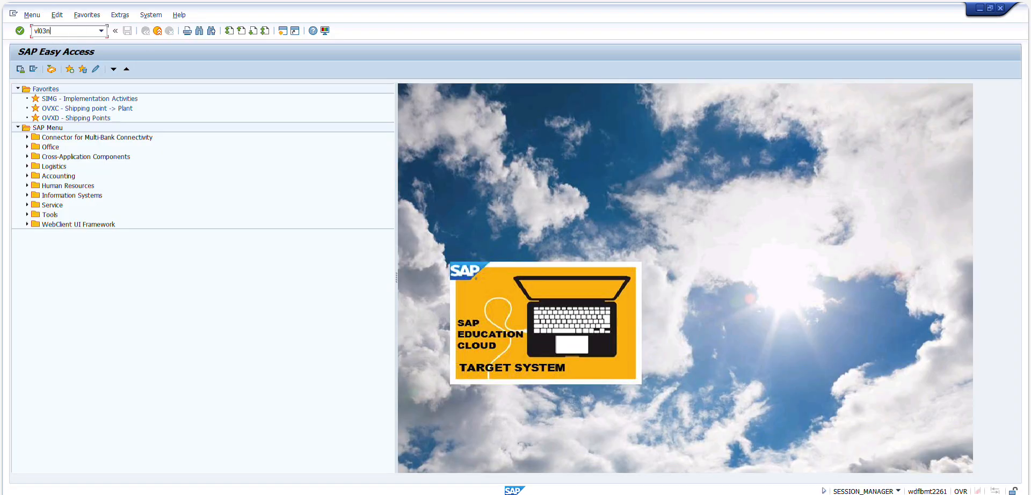
key(Return)
key(Return)
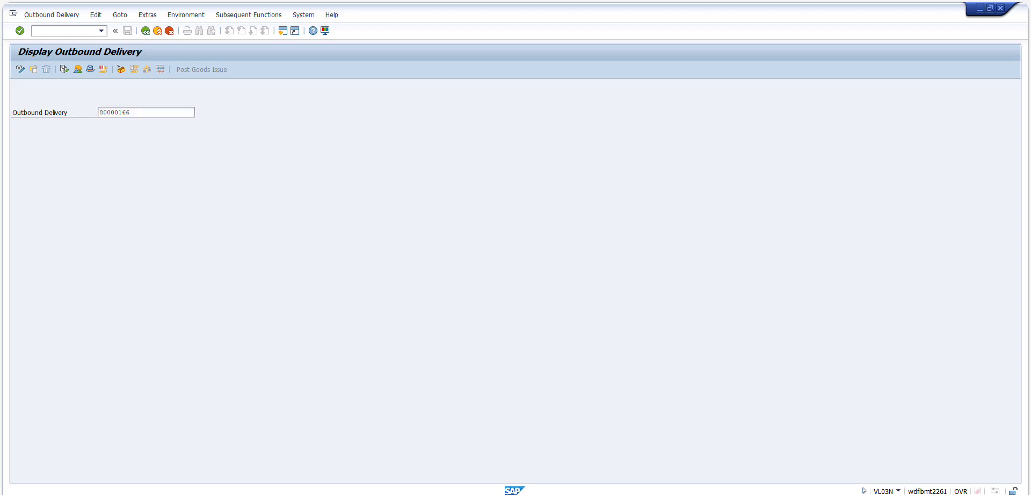
click(68, 70)
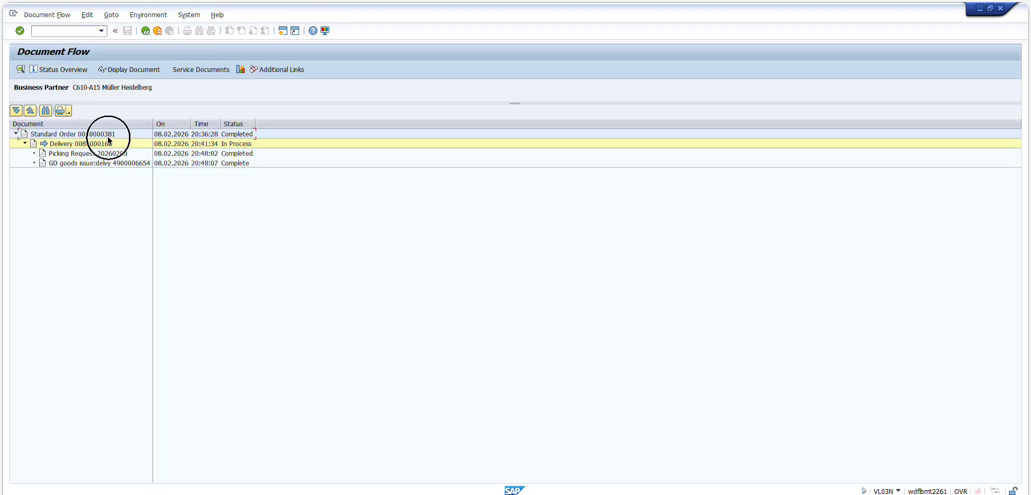
click(109, 142)
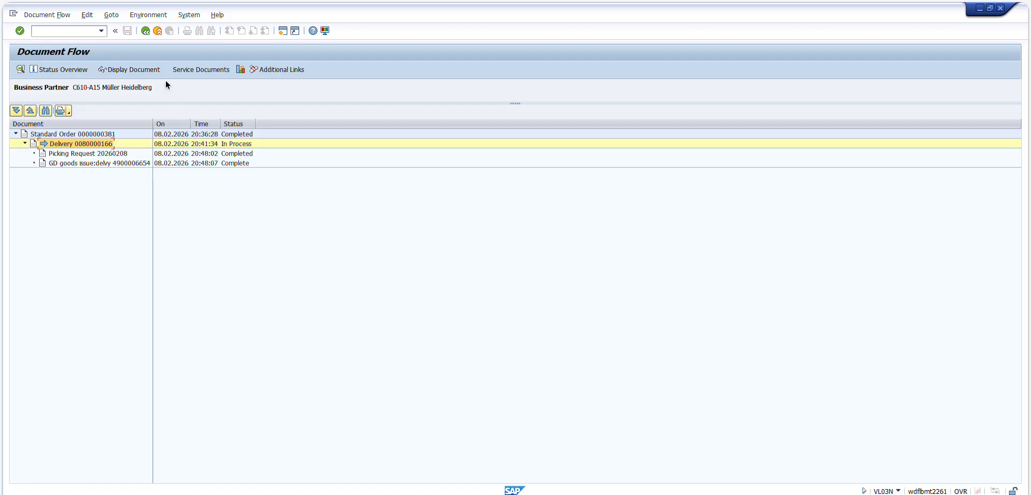
Step: Leave the delivery display and the Outbound Delivery Monitor, returning to the expanded Outbound Process folders in the SAP menu
click(143, 31)
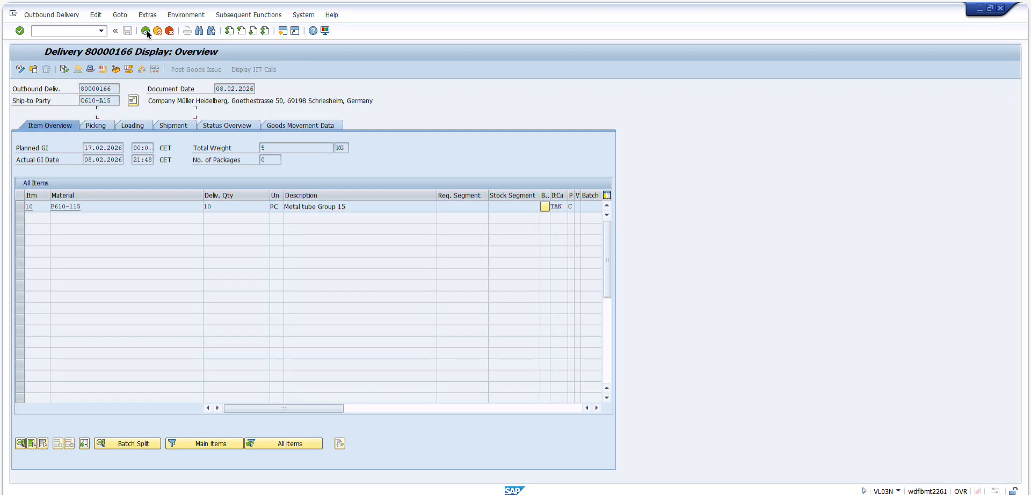
click(145, 31)
click(161, 31)
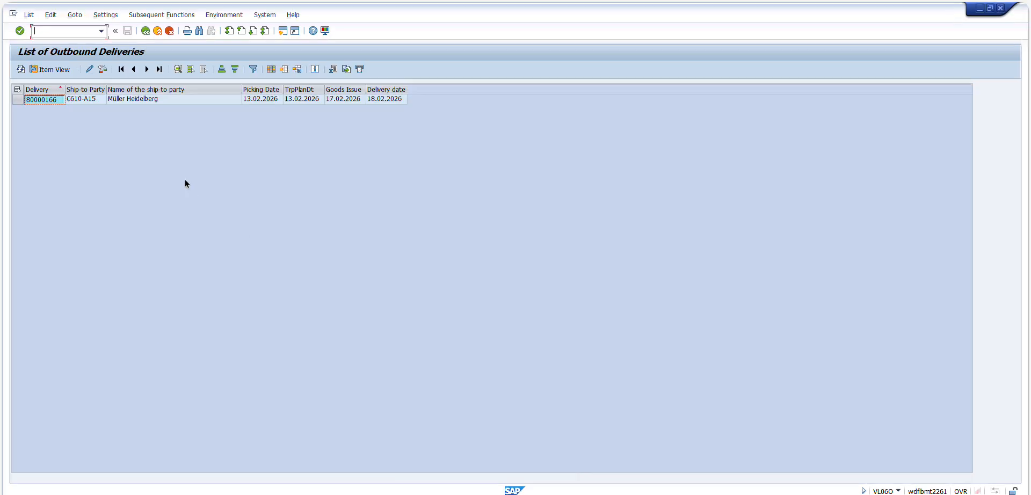
click(141, 29)
click(140, 29)
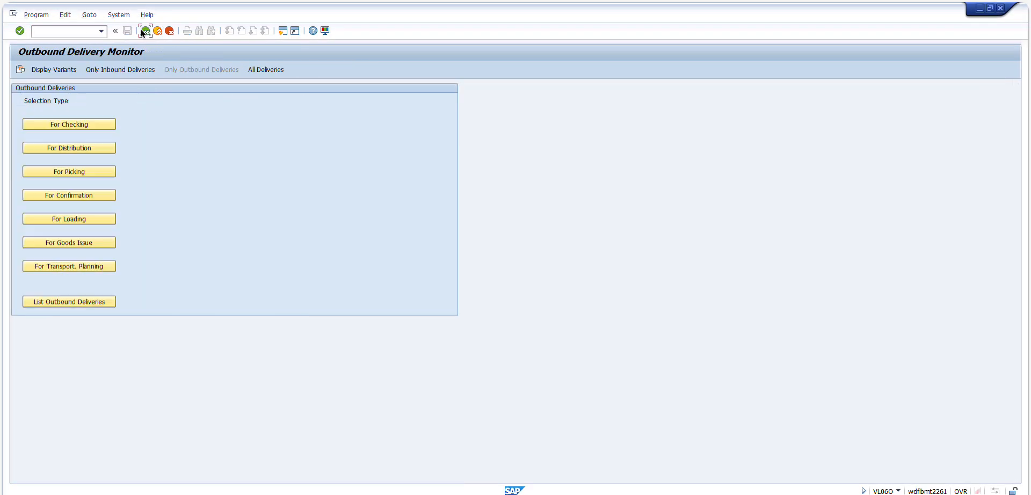
click(141, 29)
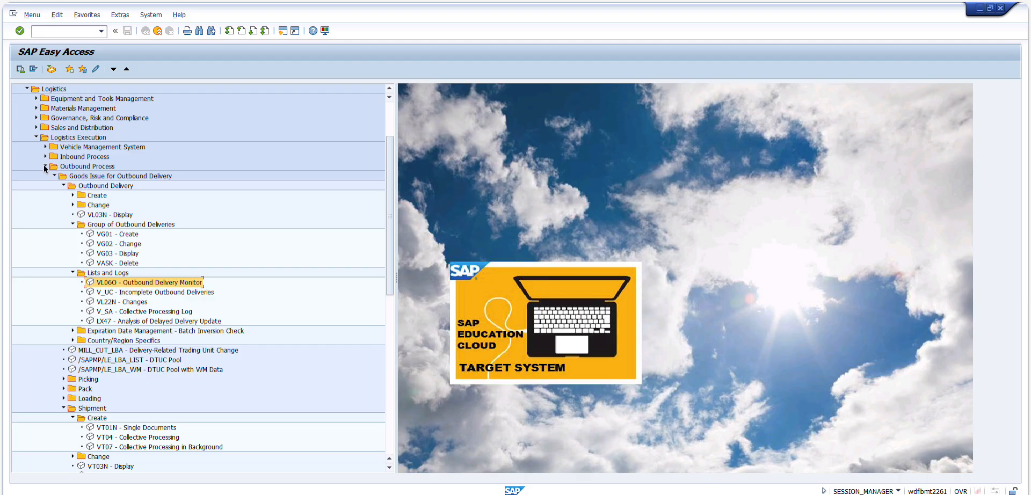
Step: Look through the Create folder under Outbound Delivery and start VL10A - Sales Orders from Collective Processing of Documents Due for Delivery
click(72, 195)
click(123, 216)
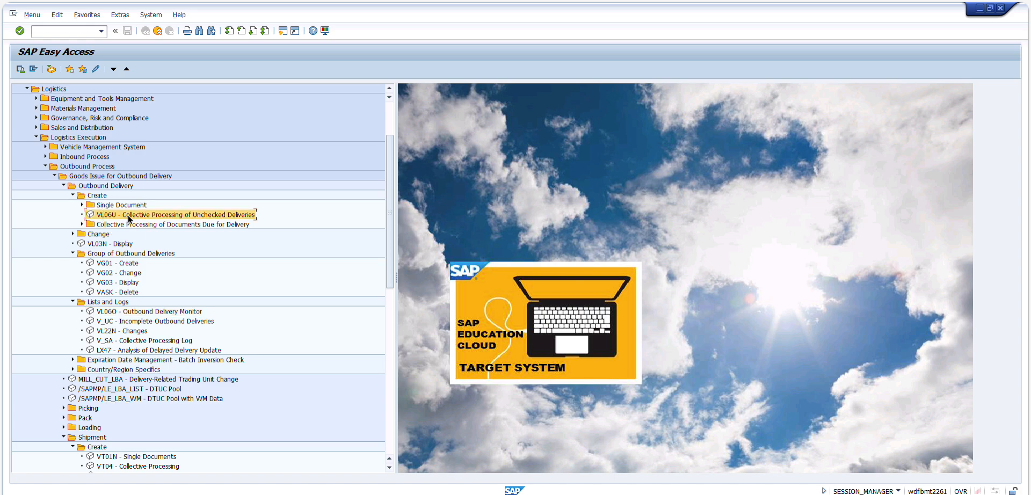
click(81, 204)
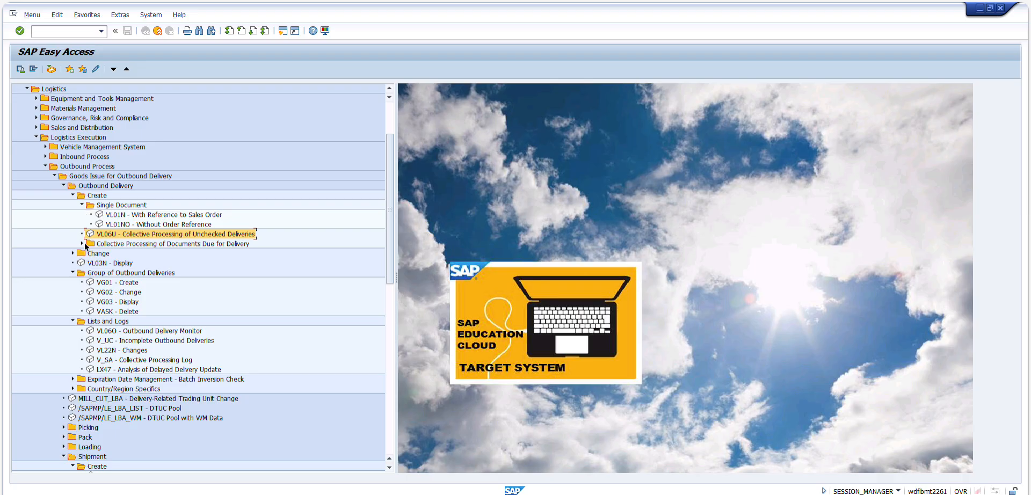
click(81, 245)
click(192, 244)
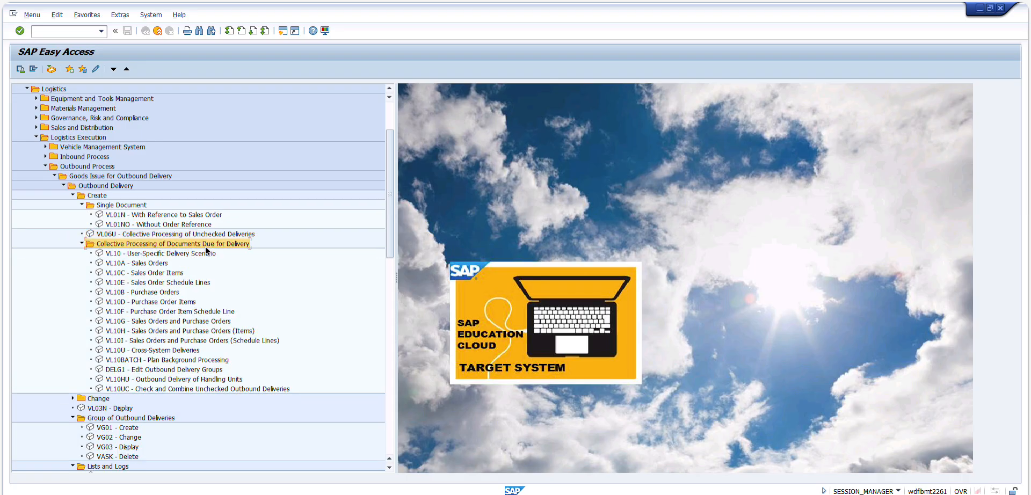
click(157, 264)
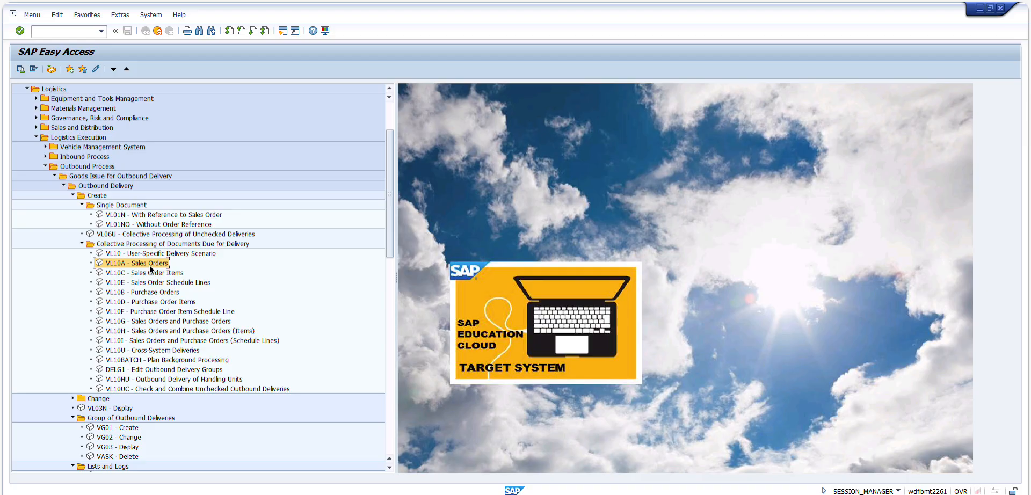
key(alt+Tab)
key(alt+Tab)
double_click(133, 263)
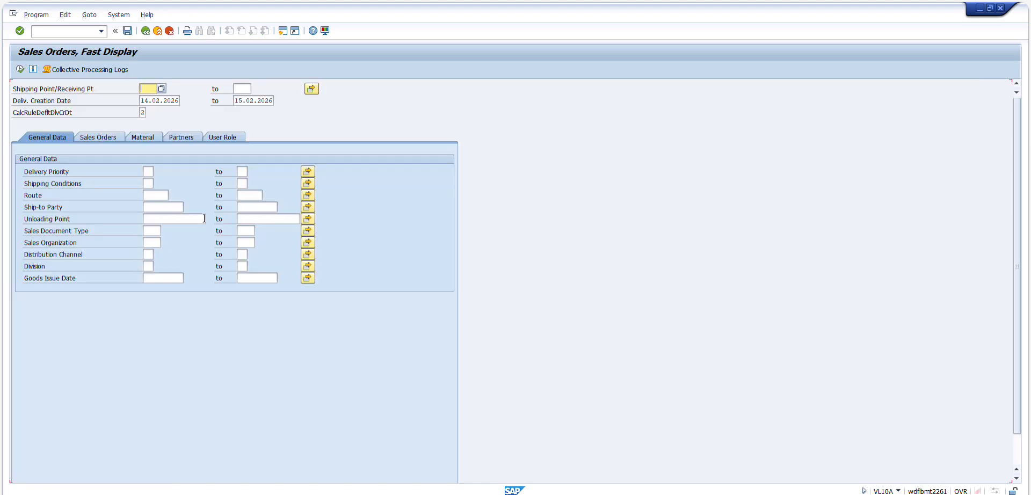
Step: Set the delivery creation date range's end to 23.02.2026 and enter Z015 as the starting shipping point/receiving point
click(262, 99)
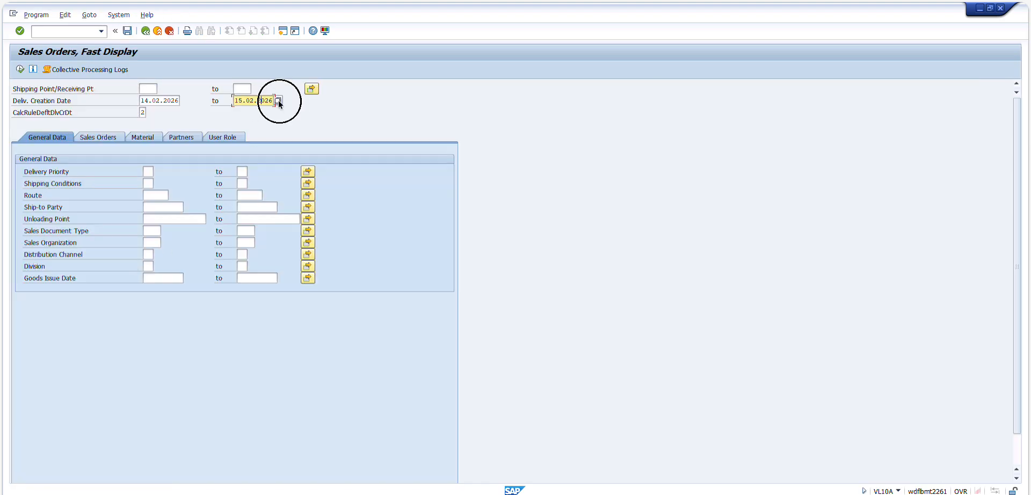
key(F4)
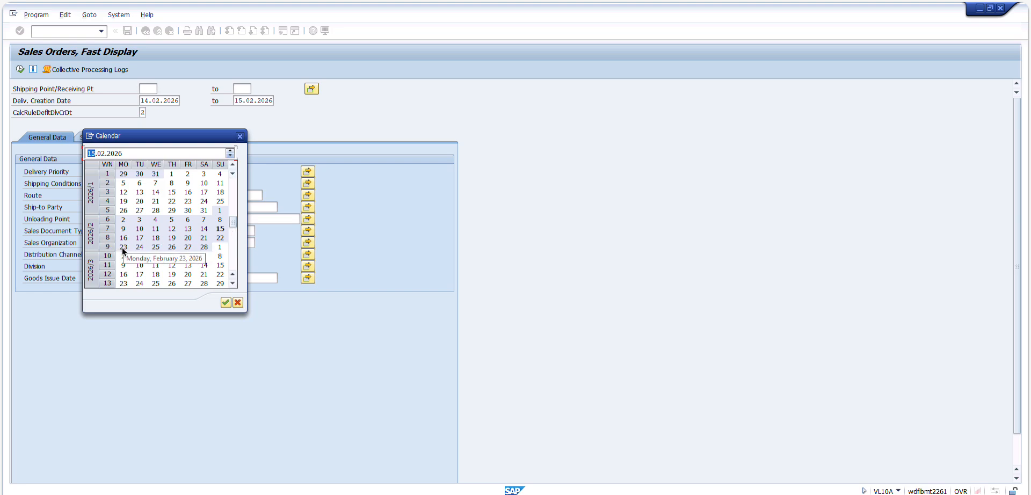
double_click(123, 247)
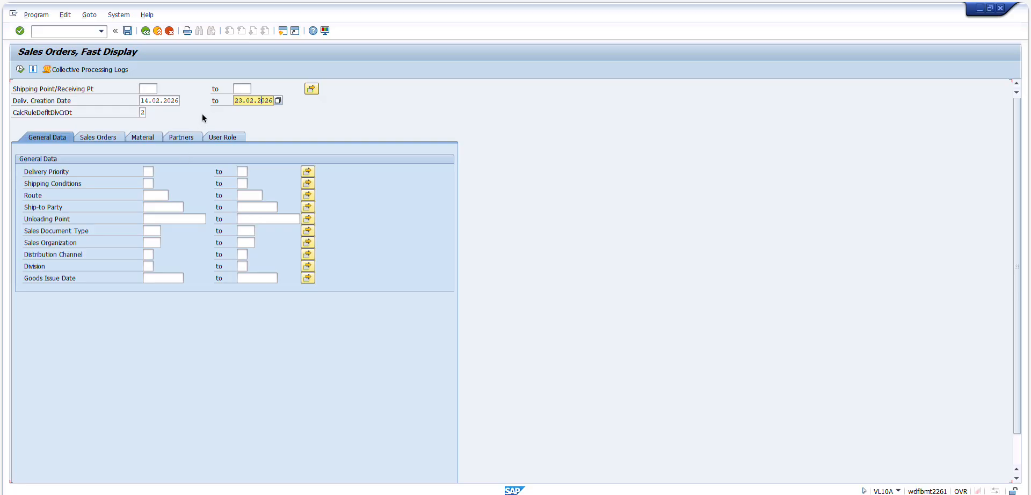
click(155, 89)
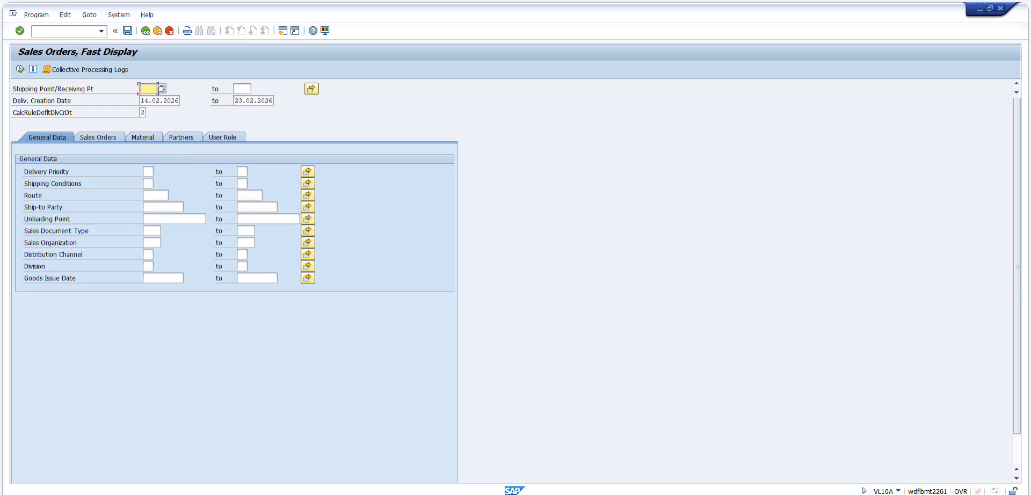
text(2015)
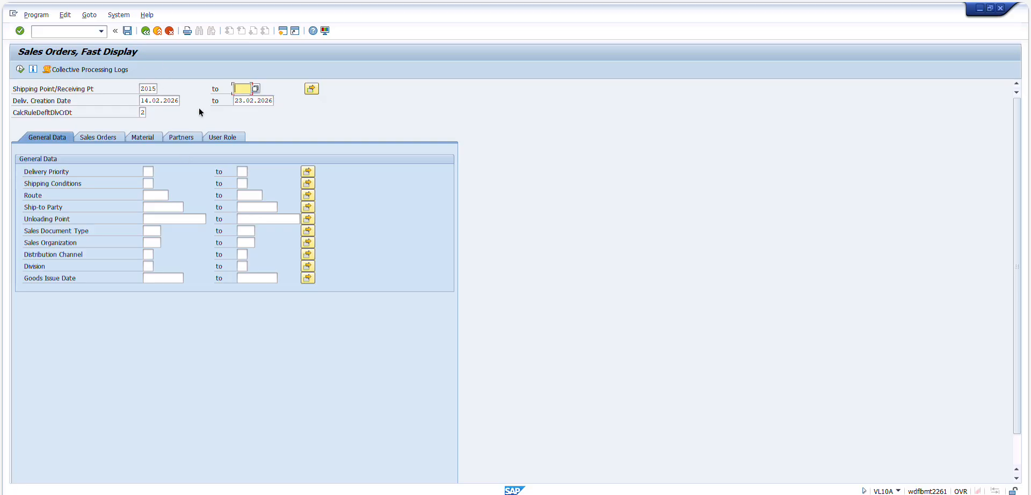
Step: Read the field help on the rule for determining the default delivery creation date
click(63, 113)
right_click(57, 113)
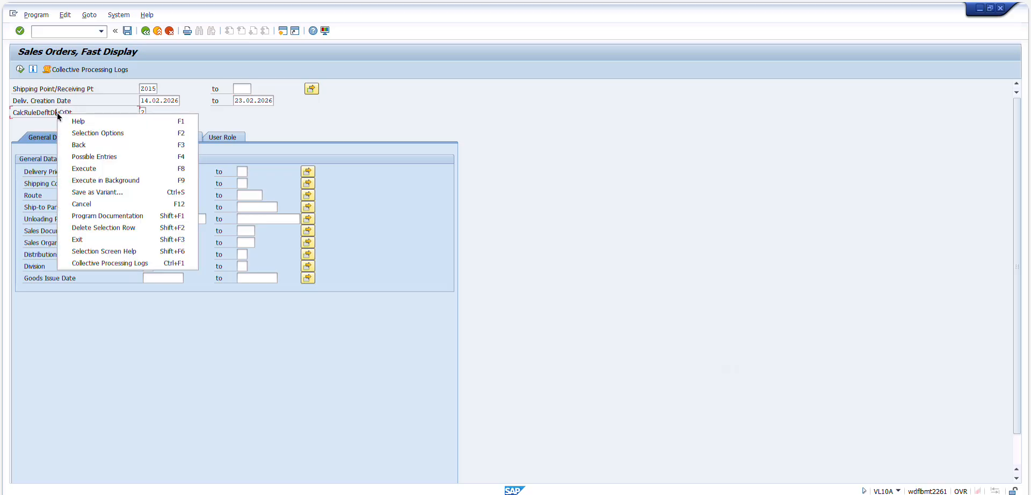
click(66, 119)
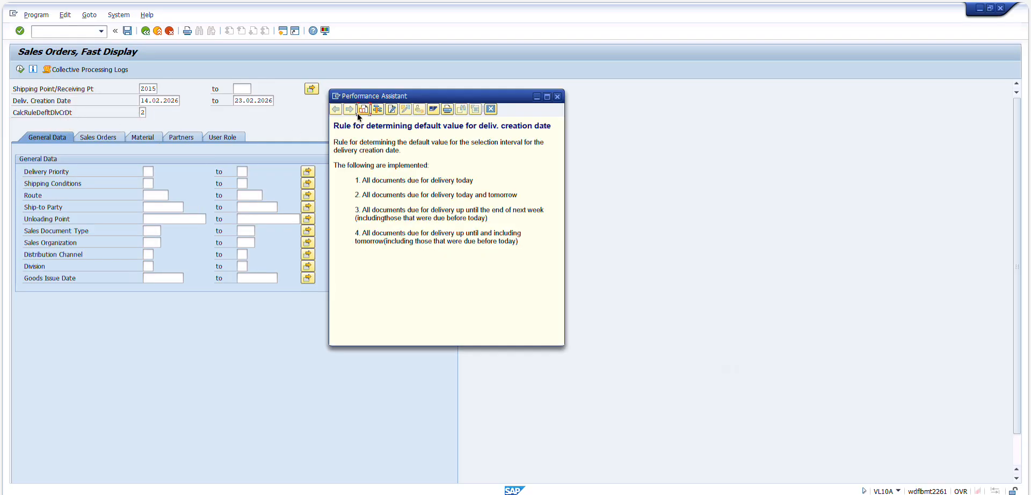
drag(361, 126, 521, 126)
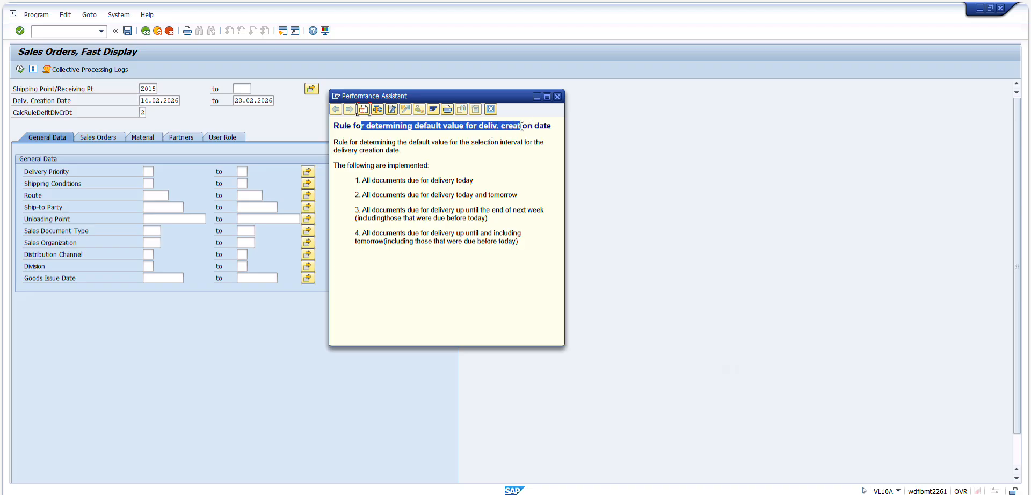
click(558, 97)
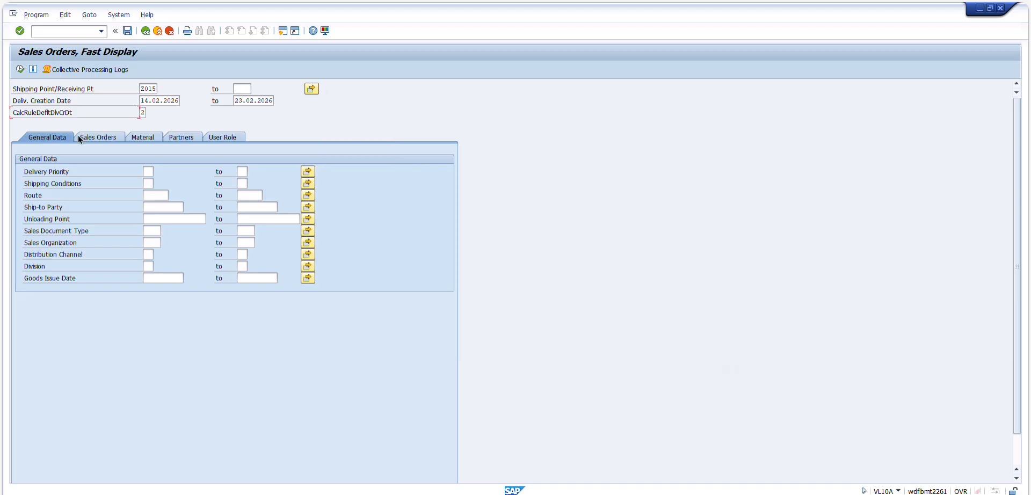
Step: Run the delivery due list and check the first listed order and its document flow, returning to the list
click(20, 69)
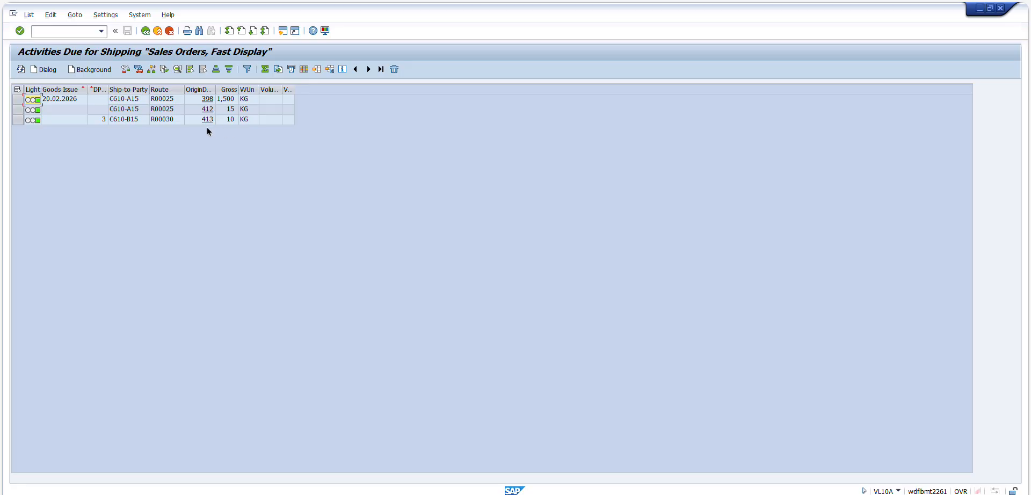
click(63, 98)
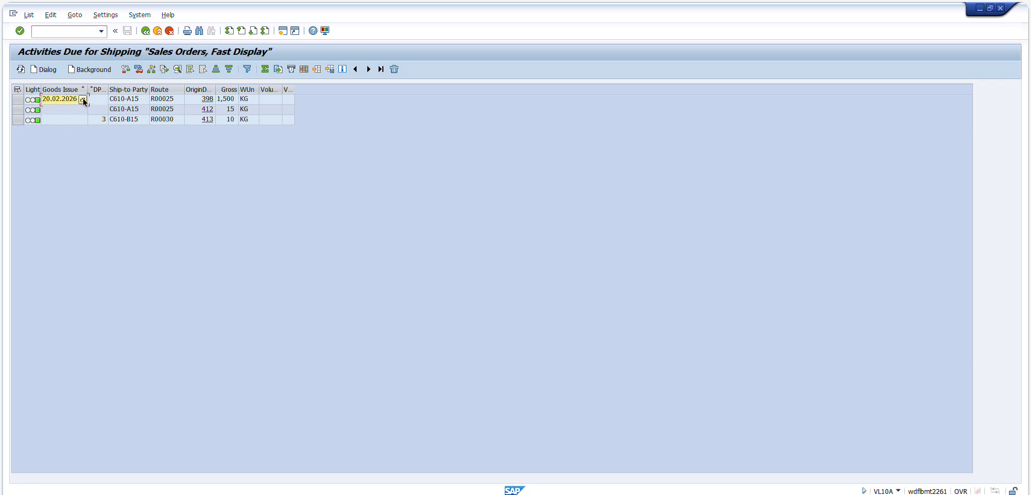
click(208, 100)
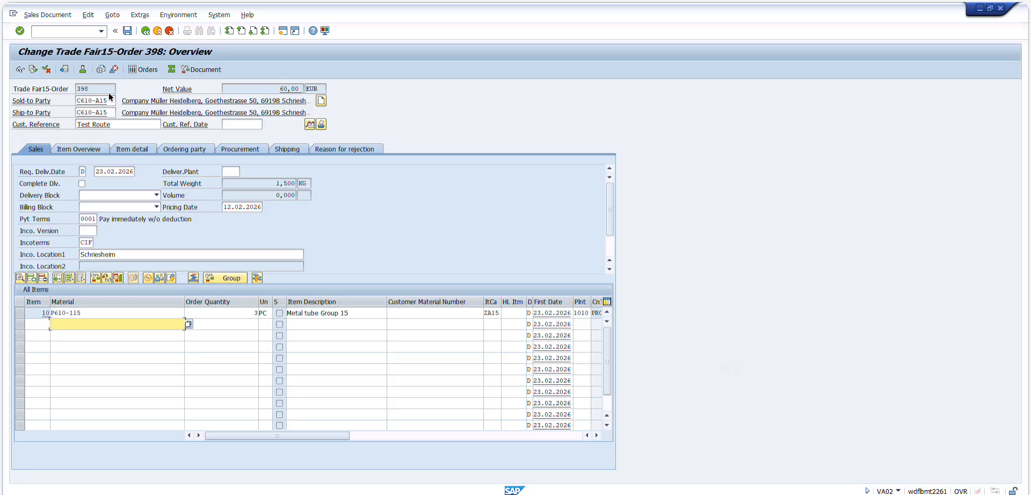
click(34, 69)
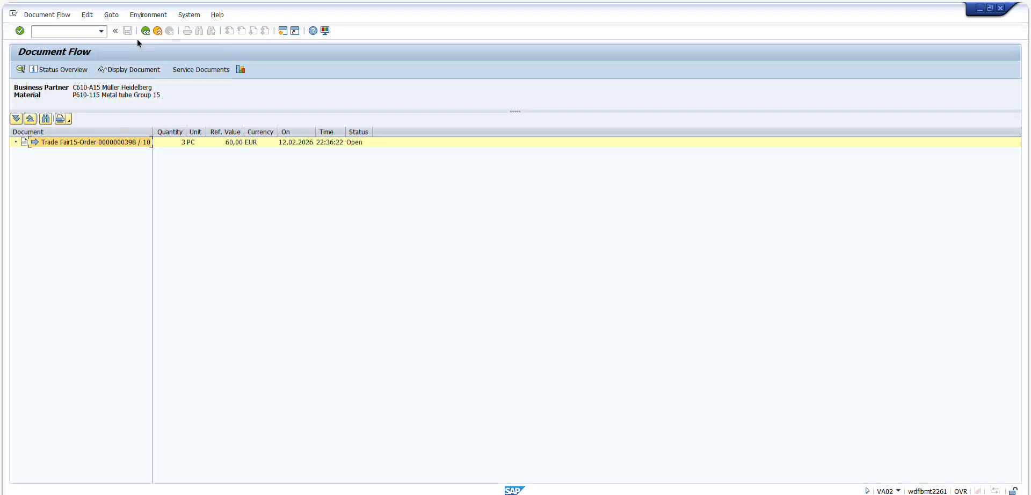
click(145, 32)
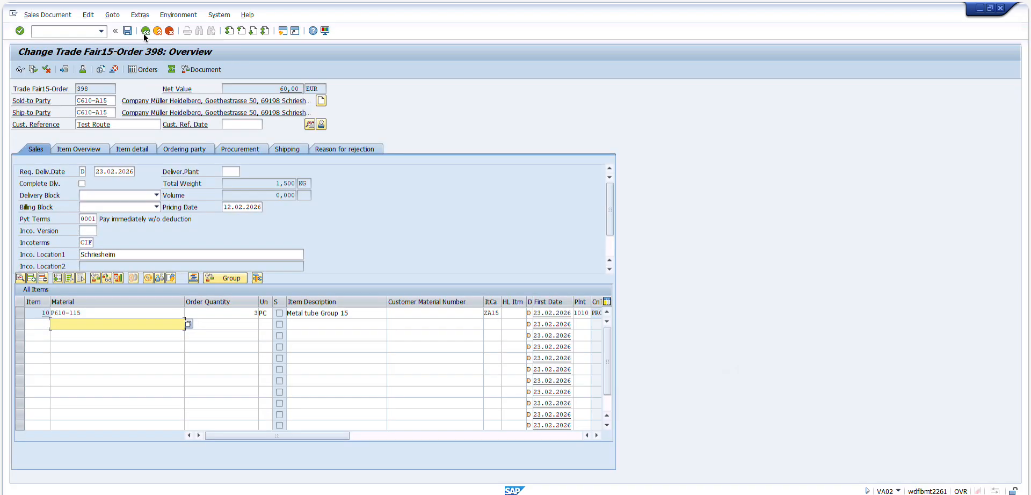
click(144, 32)
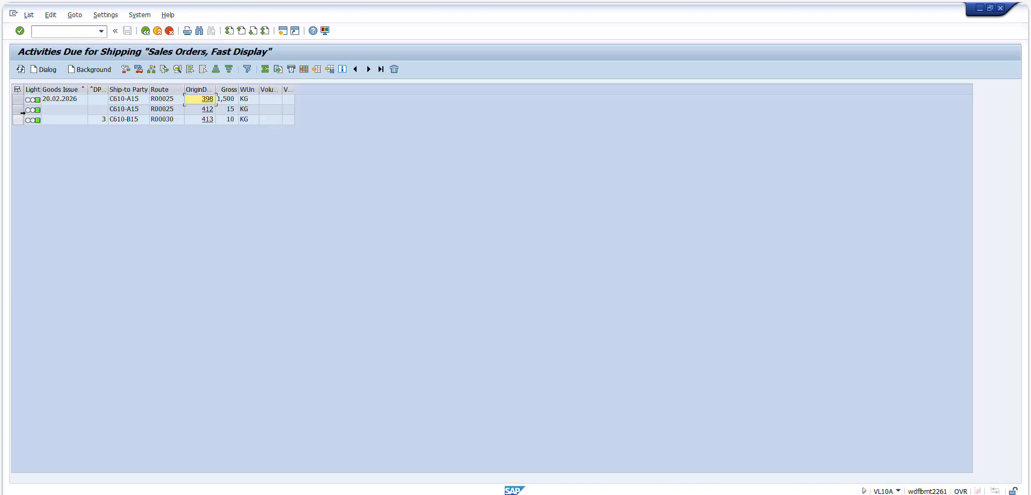
Step: Select the second and third orders in the delivery due list, those without a displayed goods issue date
click(18, 111)
click(18, 120)
click(18, 110)
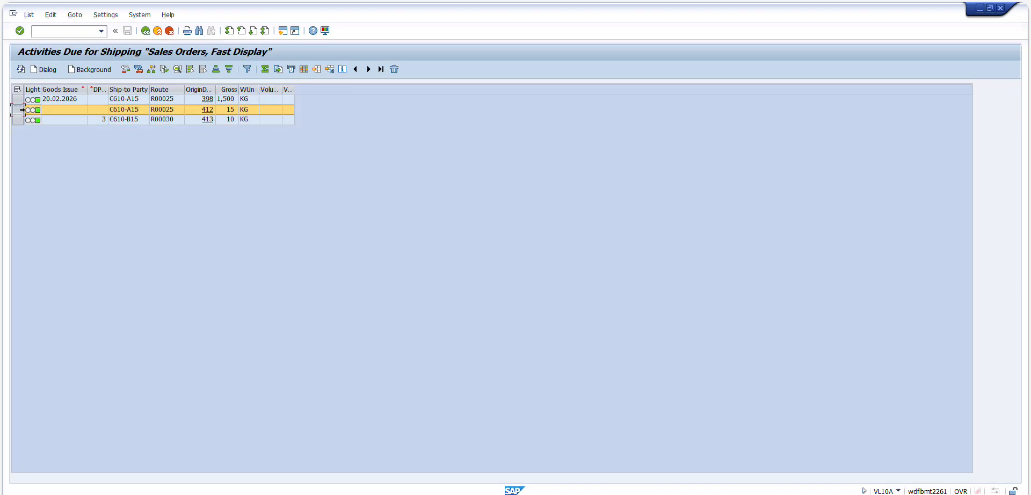
ctrl+click(18, 119)
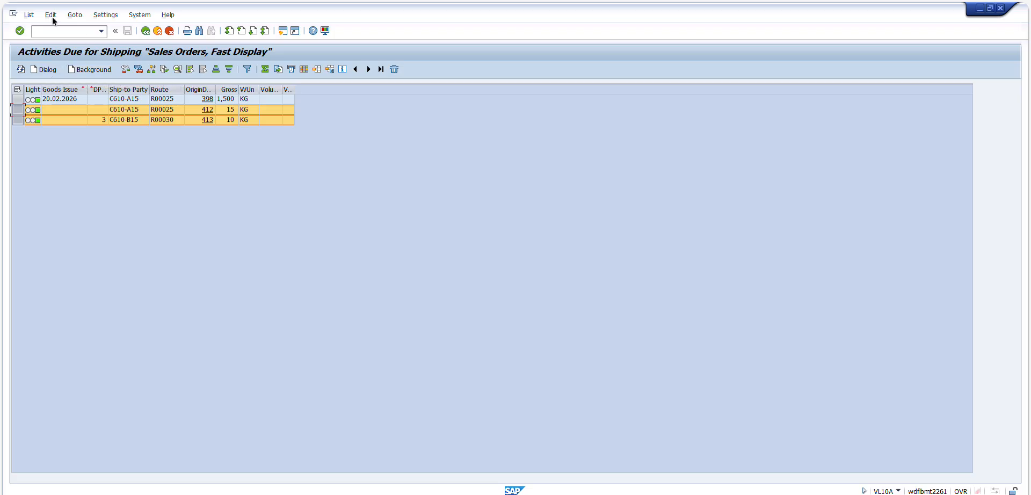
click(34, 18)
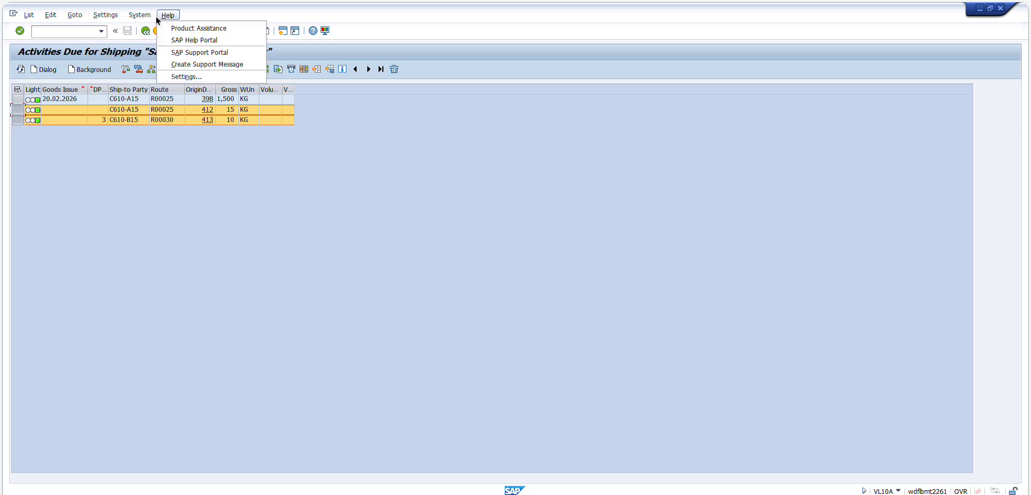
Step: Switch to the exercise PDF and compare the data of the two sales orders in Task 1
mouse_move(140, 15)
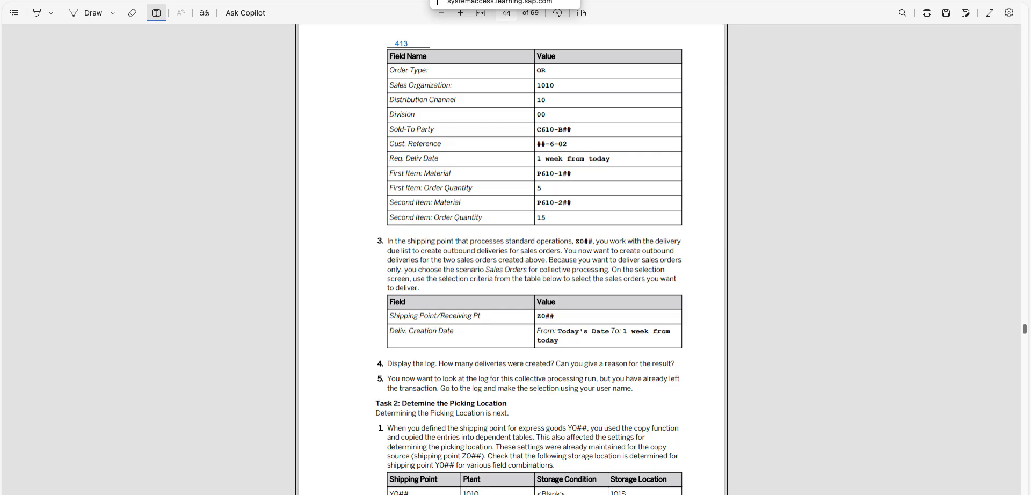
scroll(640, 247, up, 3)
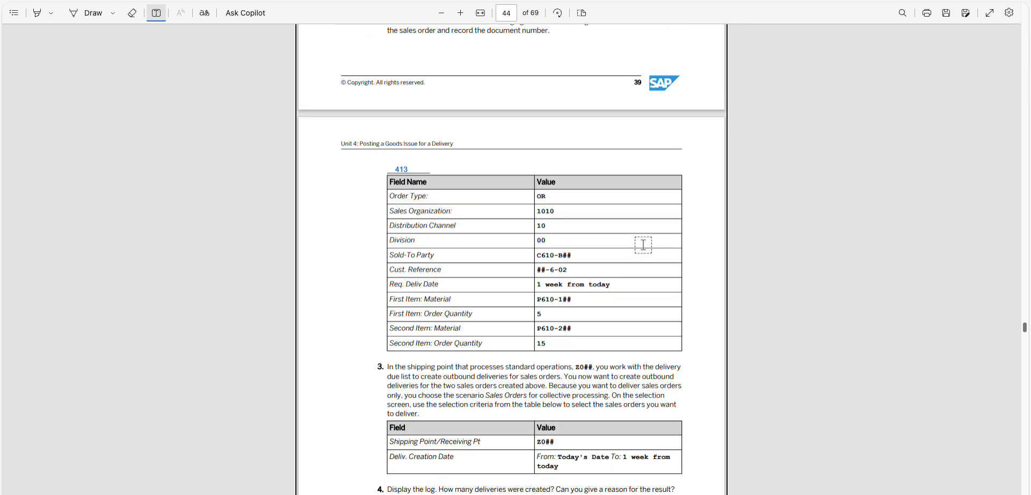
scroll(643, 246, down, 1)
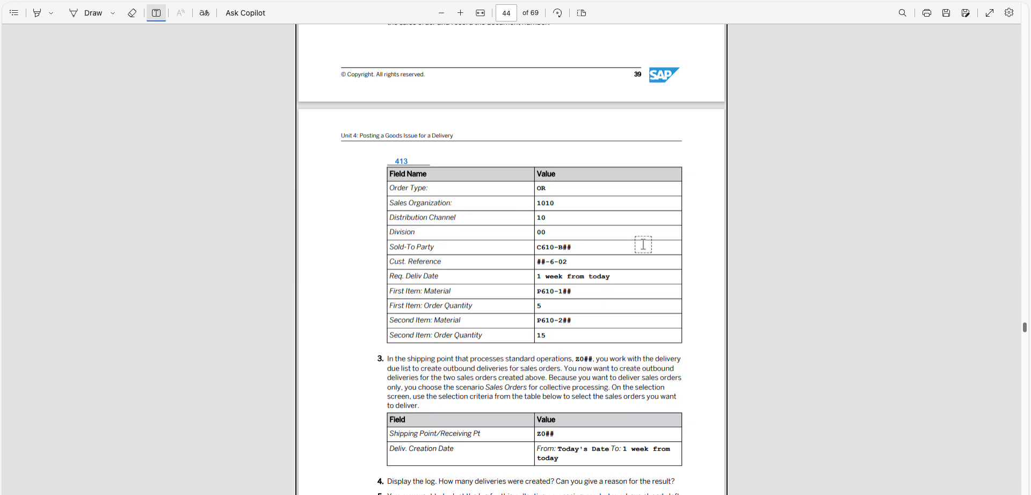
scroll(643, 244, up, 7)
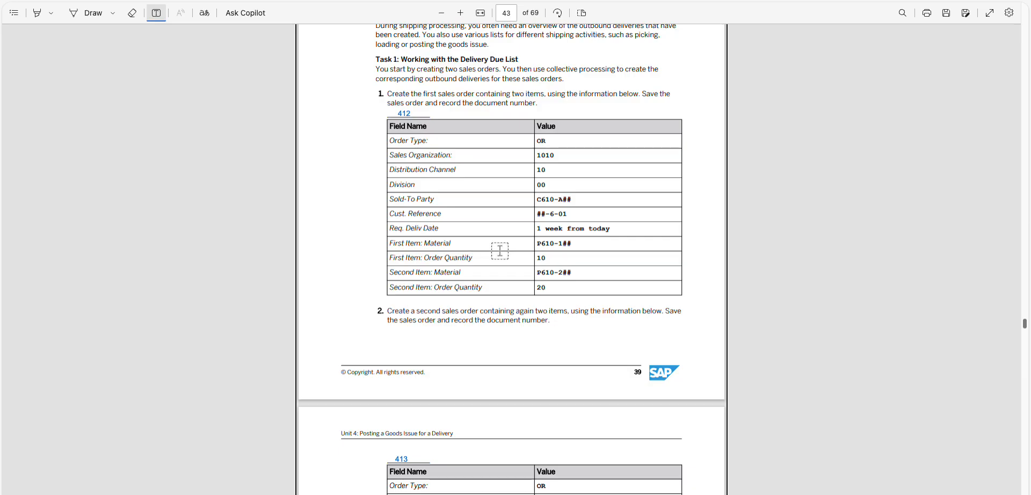
scroll(541, 206, down, 1)
scroll(541, 206, down, 3)
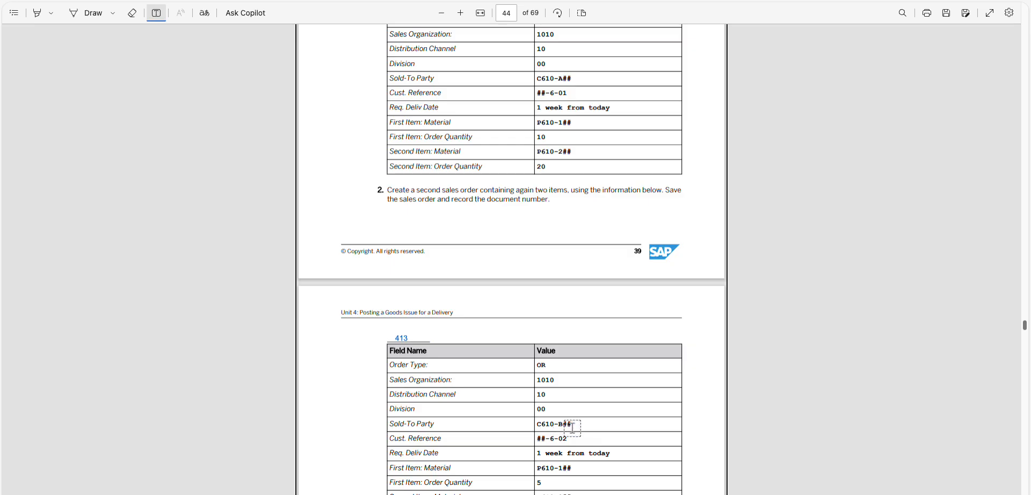
scroll(573, 428, down, 1)
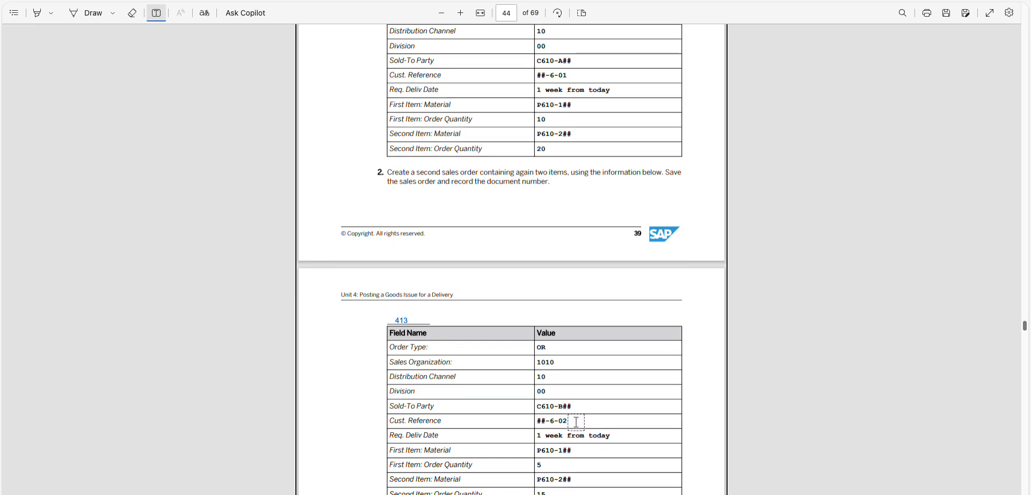
scroll(575, 421, down, 1)
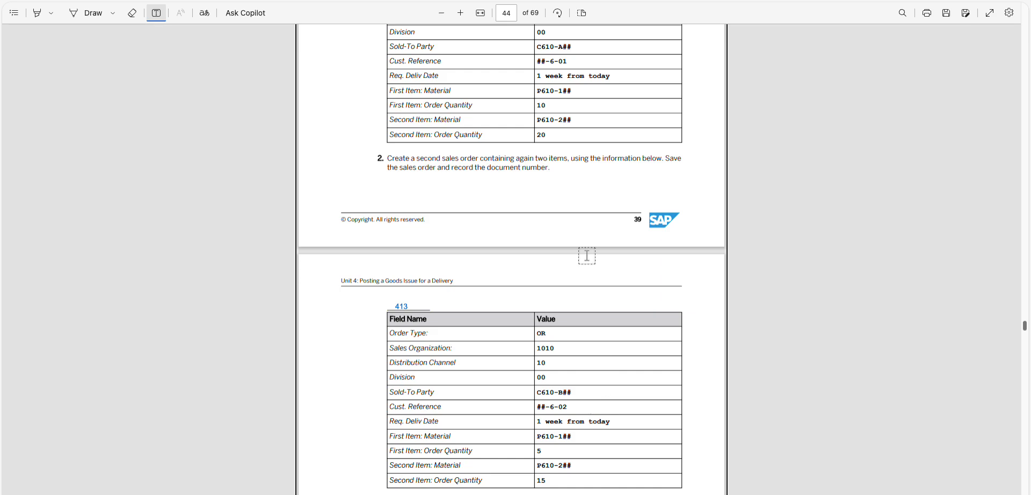
scroll(590, 199, up, 2)
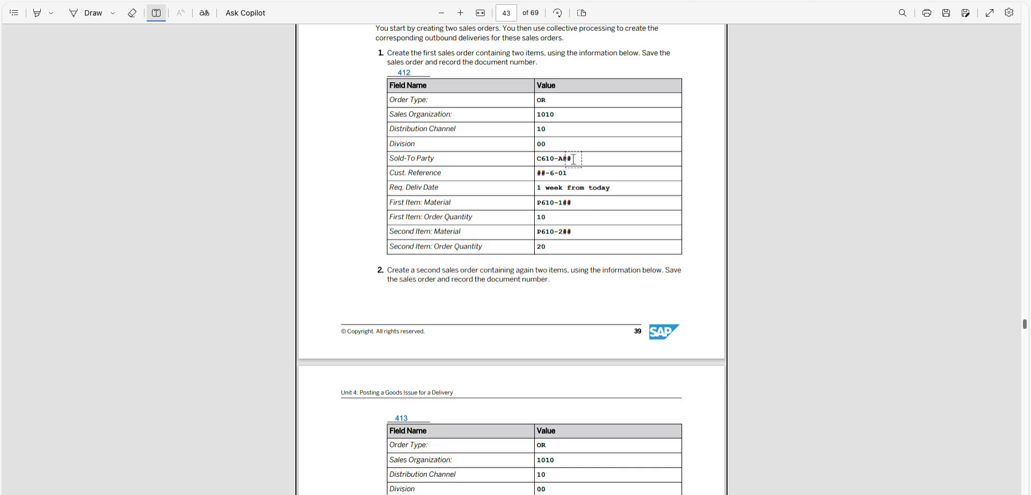
Step: Return to the SAP due list and create deliveries for the two selected orders in the background
click(258, 1)
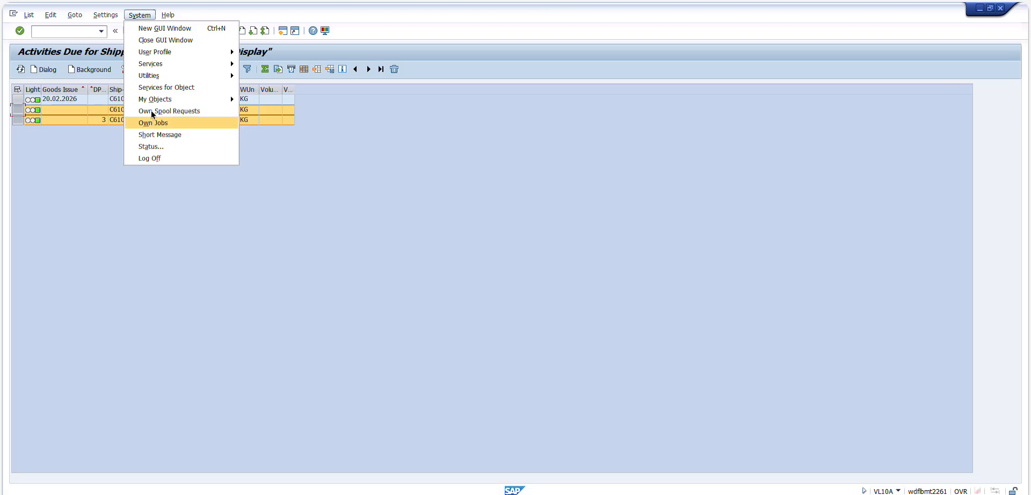
click(71, 200)
click(90, 68)
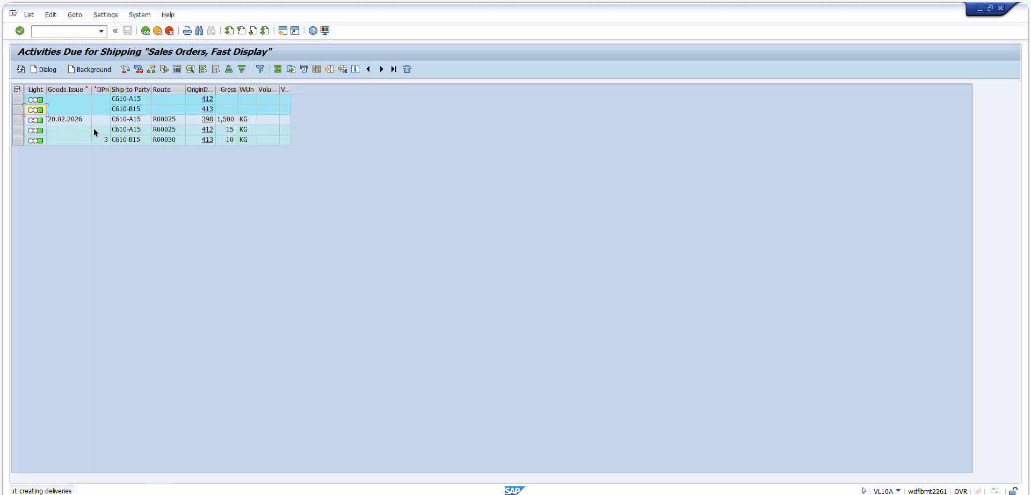
Step: Select the two newly processed rows at the start of the due list and display their delivery creation log
click(18, 99)
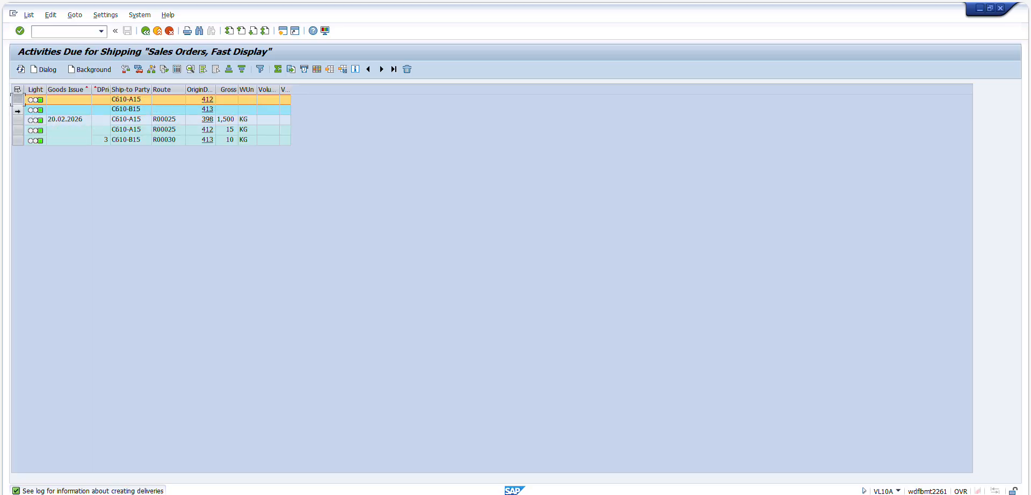
click(16, 109)
click(15, 101)
click(15, 108)
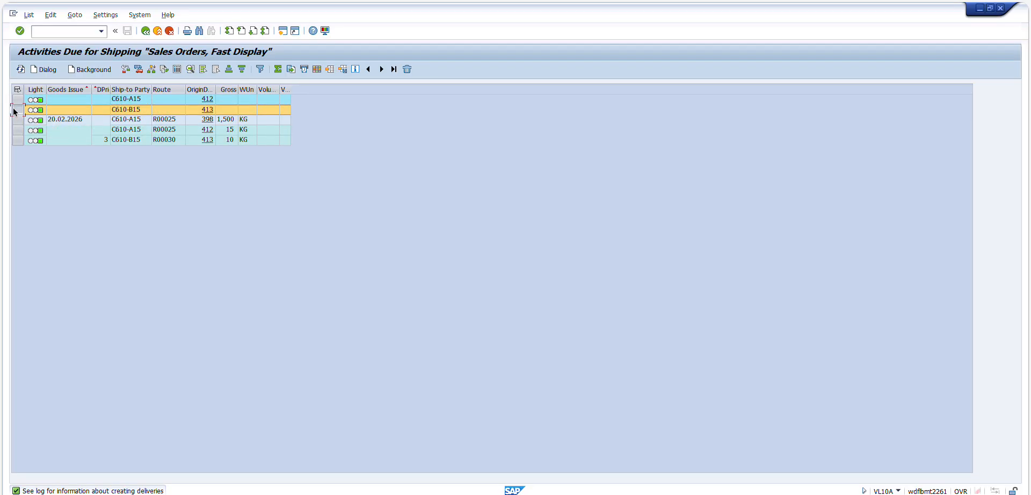
click(16, 99)
click(14, 108)
ctrl+click(17, 99)
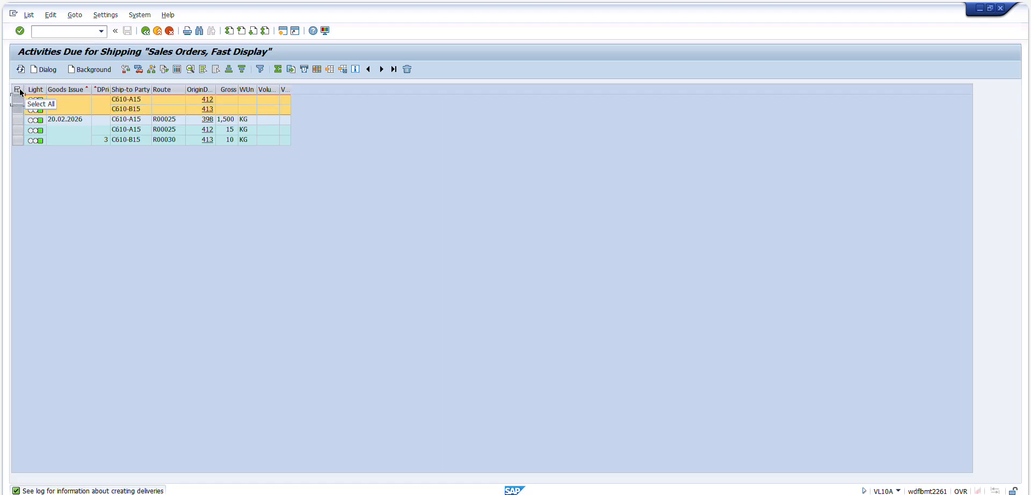
click(177, 70)
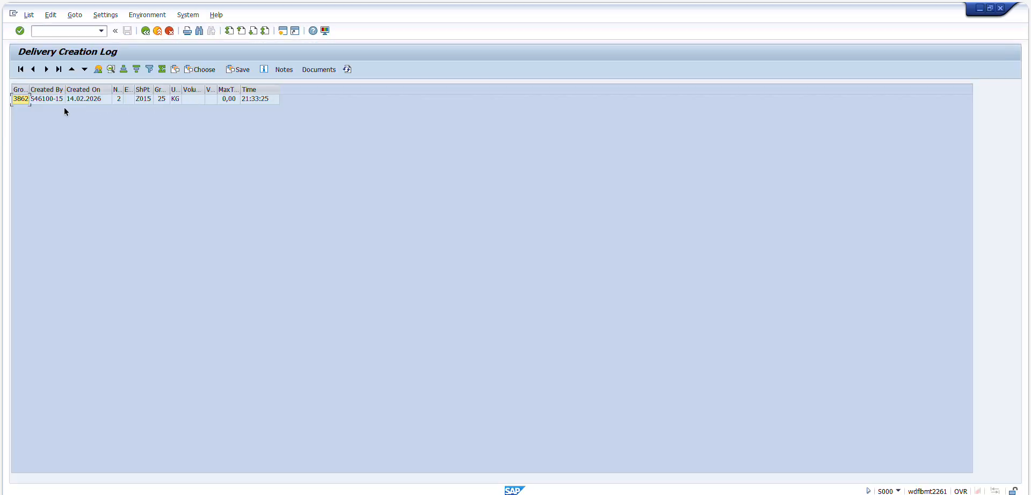
Step: List the documents created in the logged collective run and select the first delivery
click(307, 71)
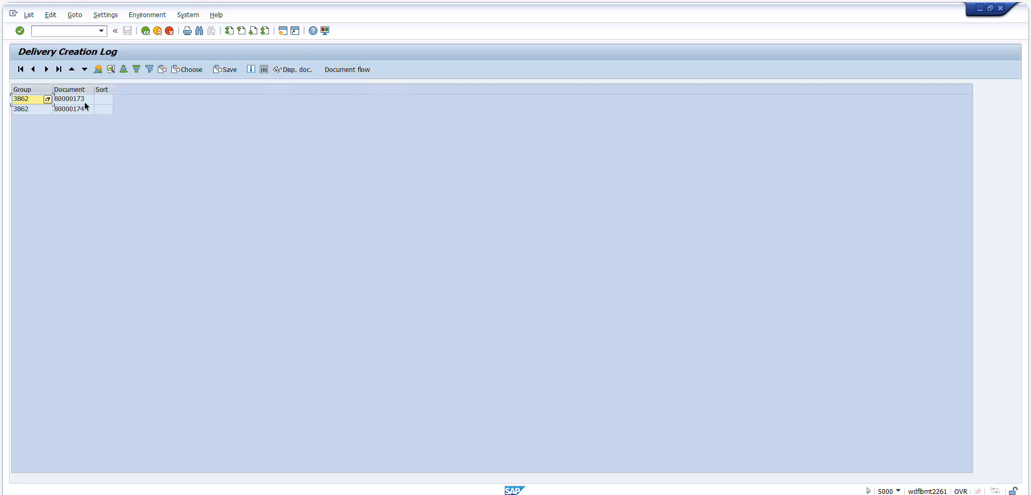
click(77, 110)
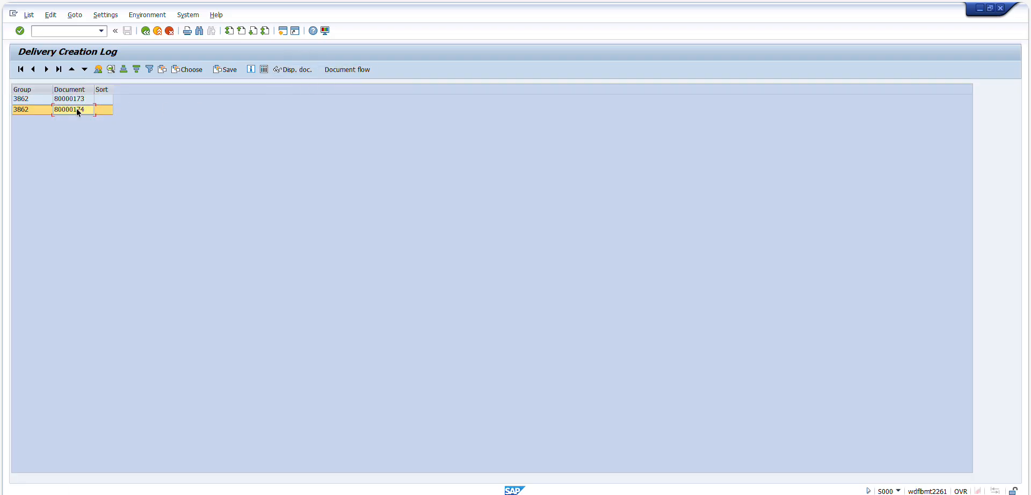
click(36, 100)
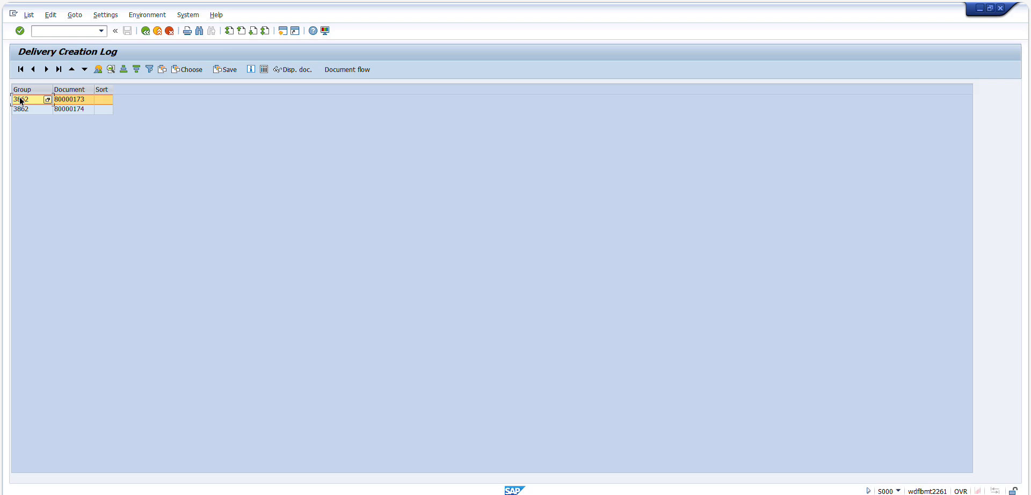
Step: Check the first delivery in the creation log for notes
click(111, 100)
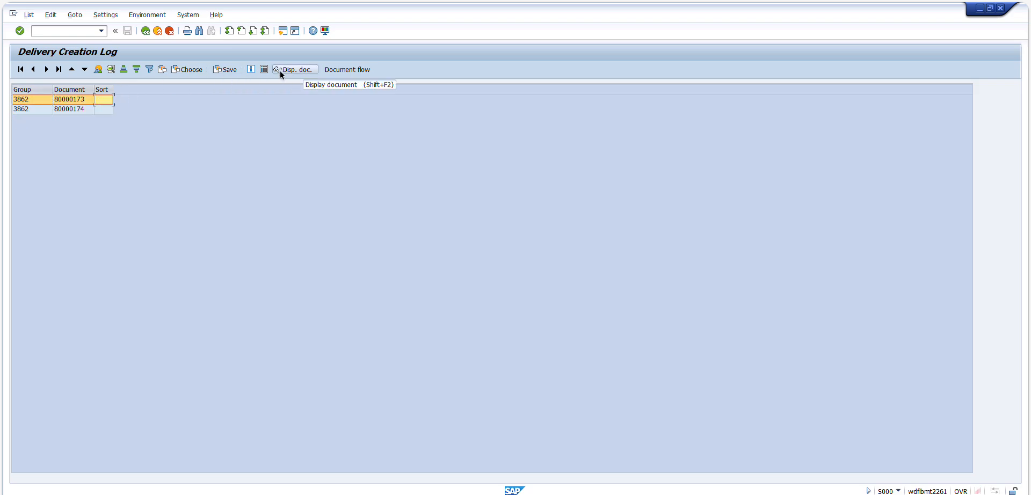
click(264, 69)
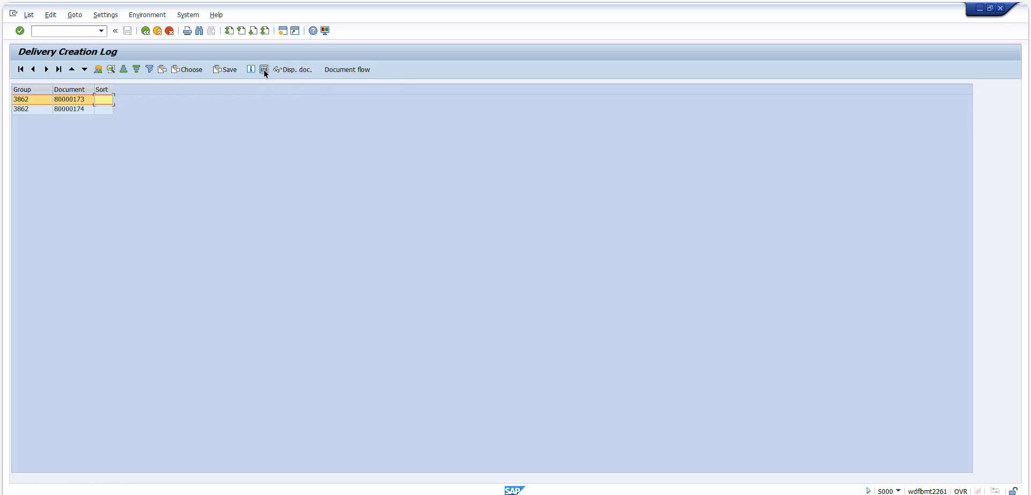
click(21, 110)
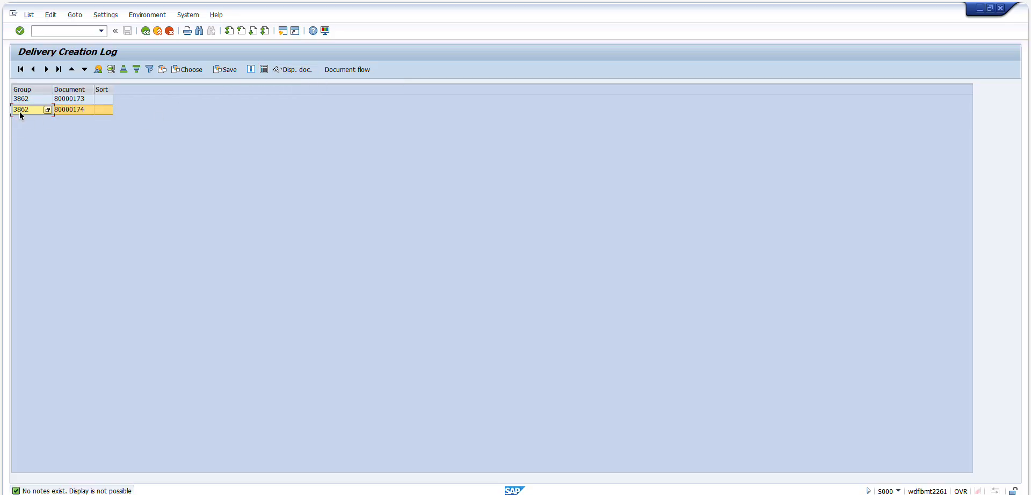
click(33, 99)
click(27, 109)
click(18, 104)
click(23, 111)
Step: Display the first logged delivery's document overview, return to the log, and select that delivery's document number
click(32, 99)
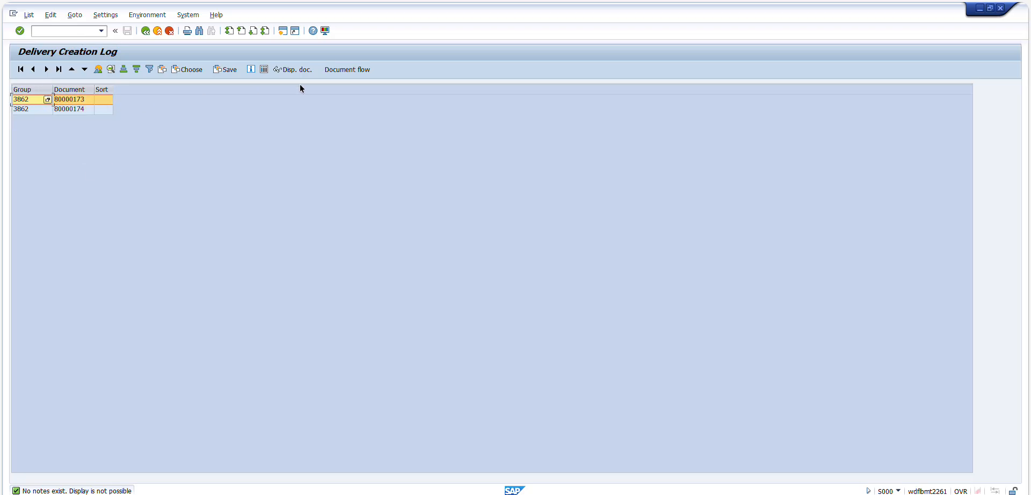
click(300, 71)
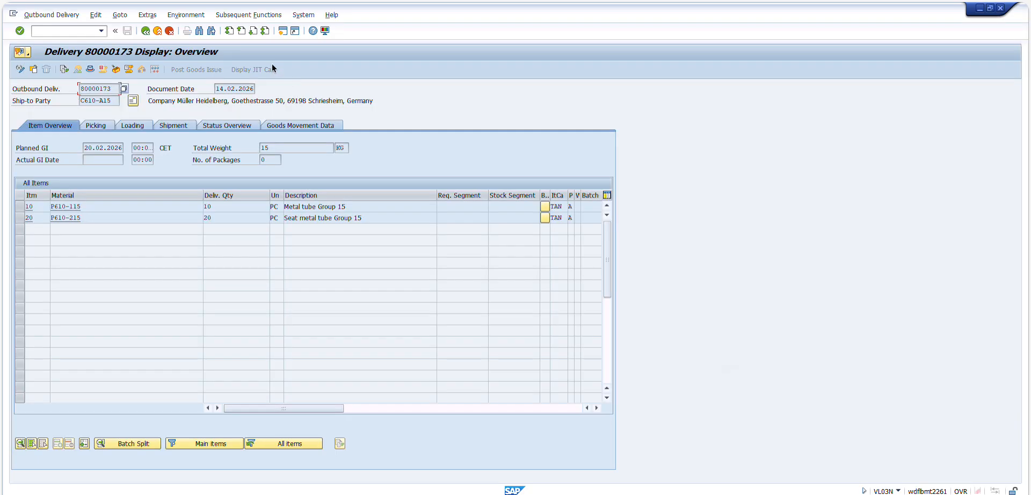
click(145, 31)
click(70, 99)
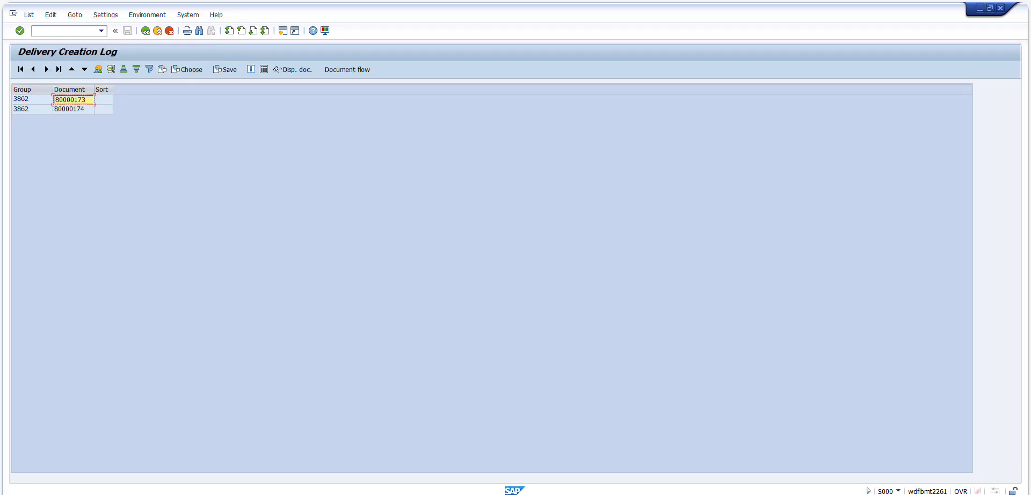
Step: Switch to the exercise PDF and add a text note with both created delivery numbers beside question 4 of Task 1
key(alt+Tab)
scroll(529, 387, down, 10)
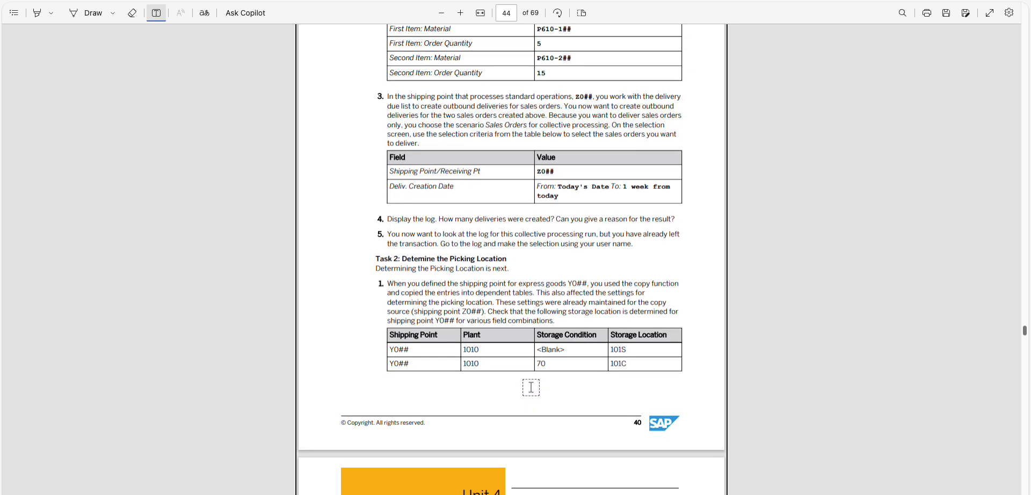
click(674, 218)
text(80000173)
key(Return)
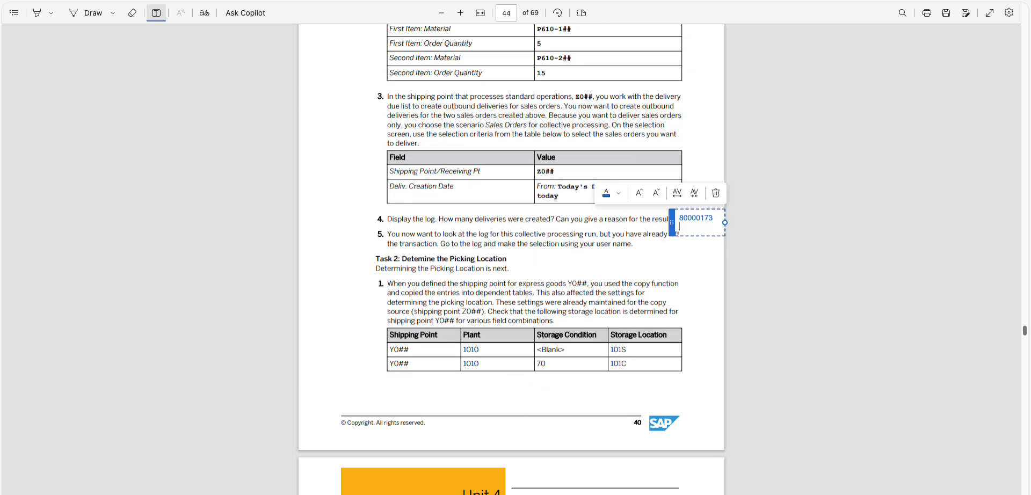
text(80000173)
key(BackSpace)
text(4)
key(Escape)
click(692, 222)
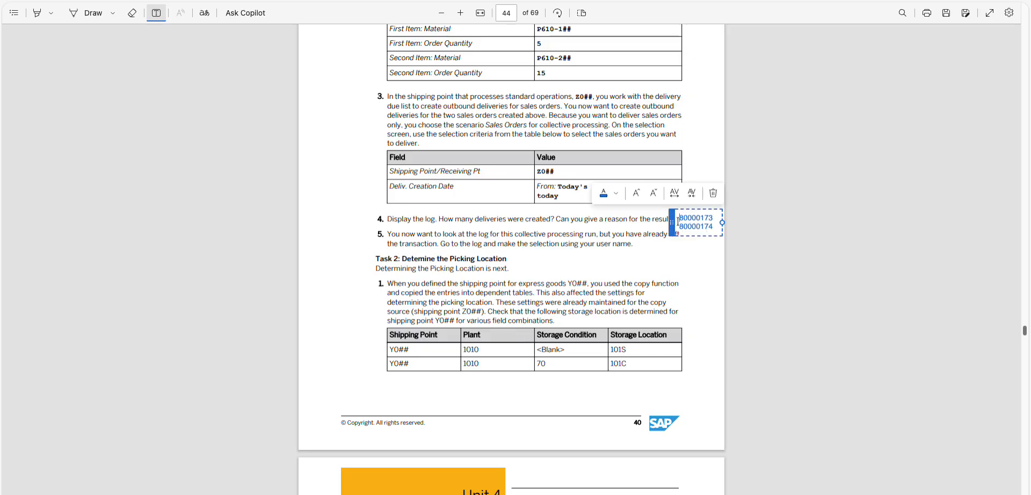
click(557, 225)
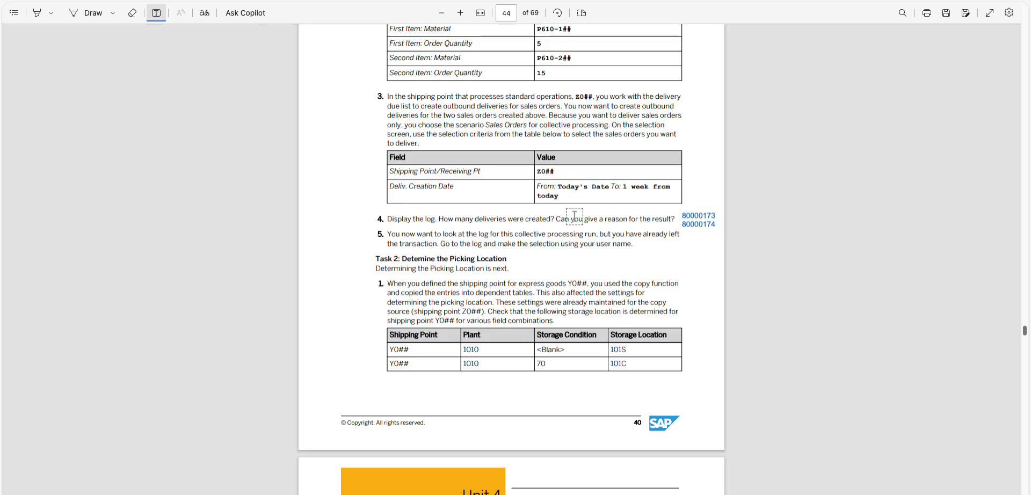
Step: Return to the SAP delivery creation log and reopen the first delivery in display mode
click(543, 1)
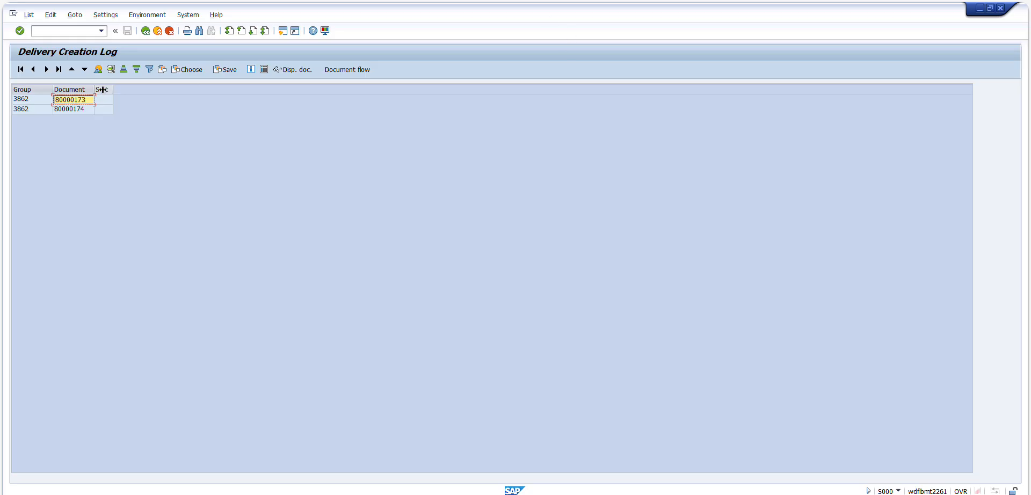
click(298, 73)
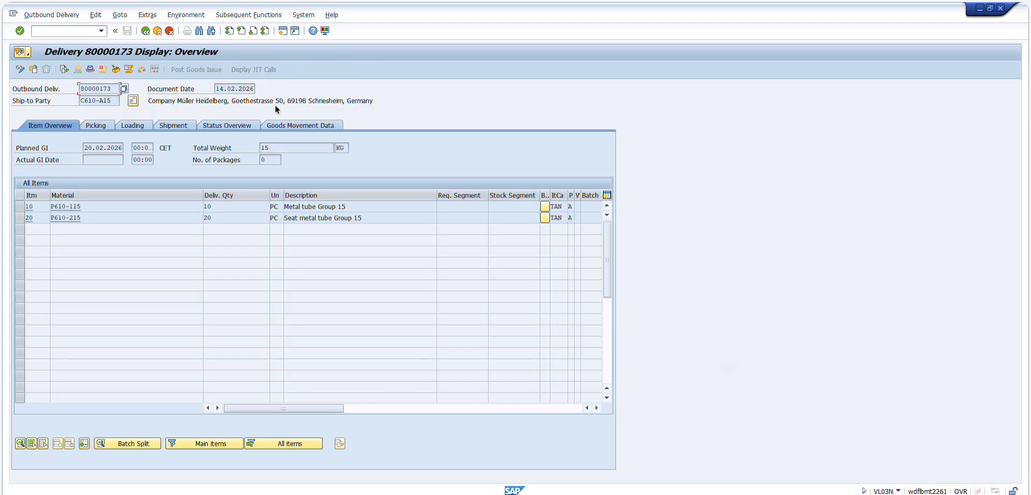
Step: Display the first delivery's shipment data, examine its route, and go back to the delivery creation log
click(172, 126)
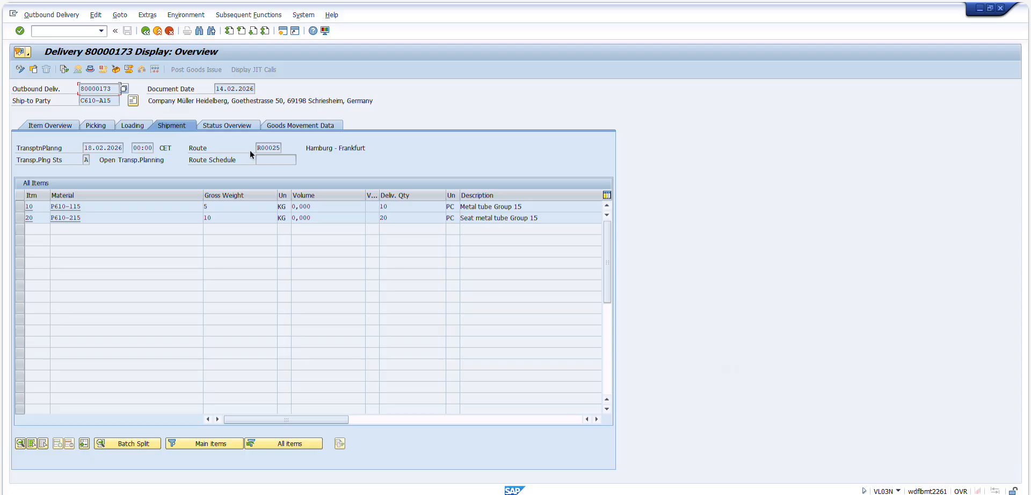
drag(258, 145, 281, 145)
click(147, 31)
Step: Display the second delivery in the creation log, examine its Hamburg - Stuttgart route, and return to the Sales Orders, Fast Display selection
click(74, 110)
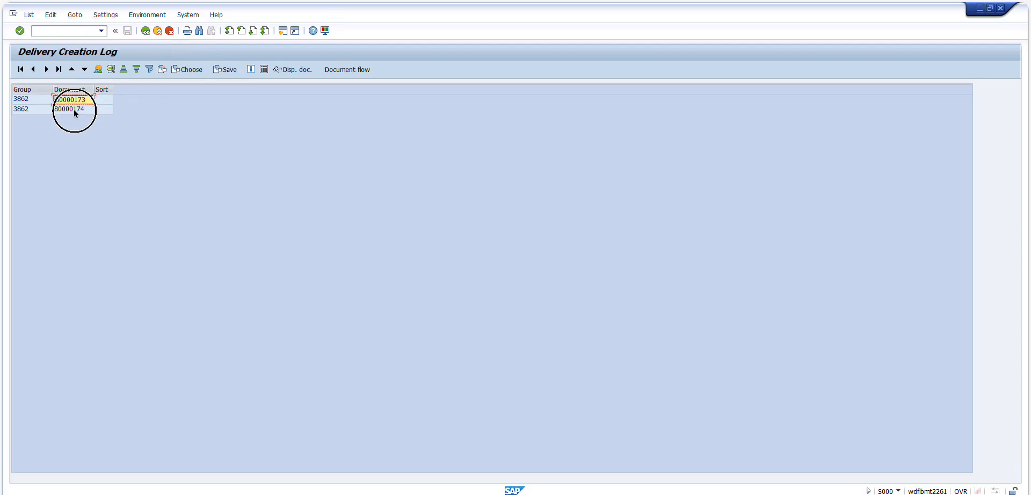
click(277, 69)
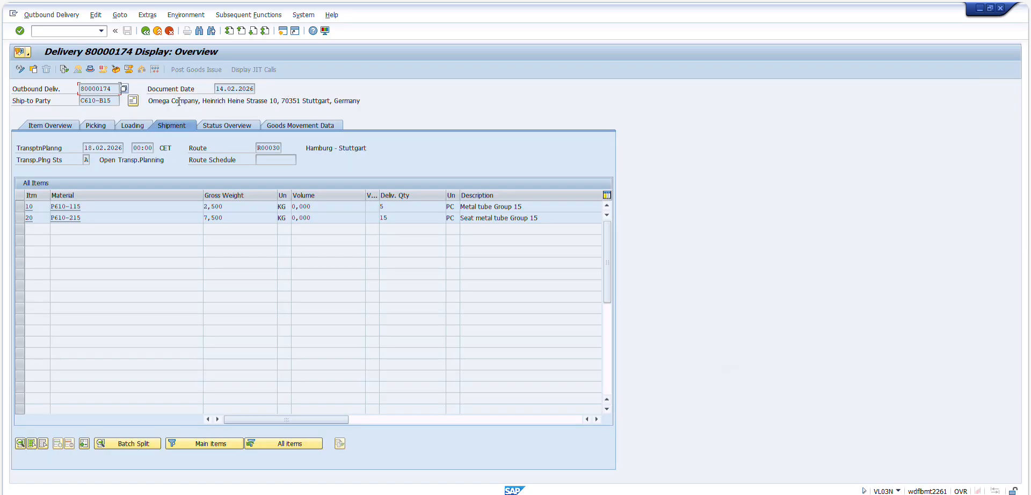
click(265, 152)
click(333, 149)
click(371, 148)
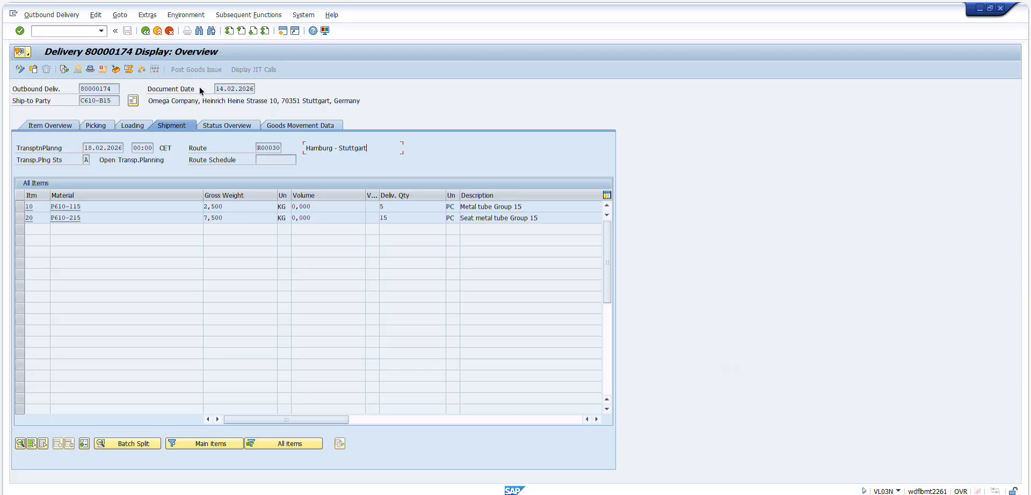
click(171, 33)
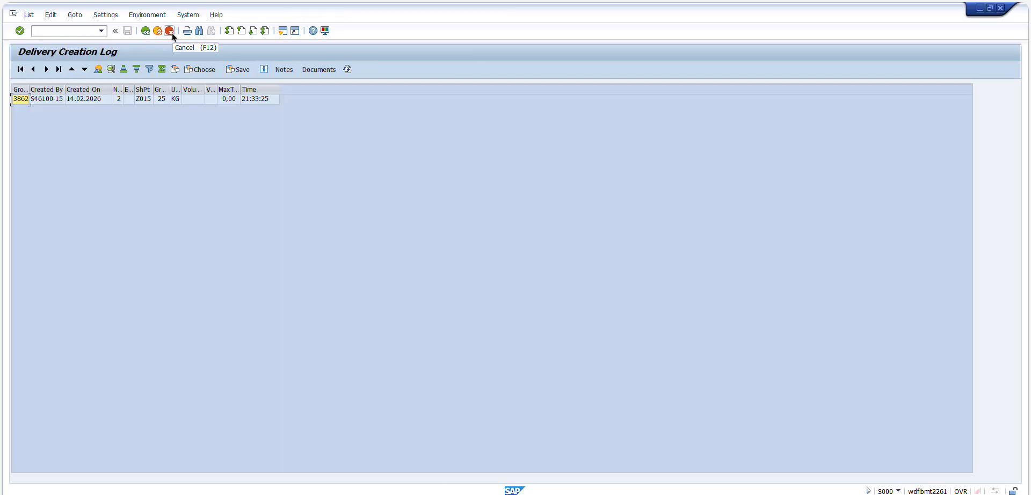
click(171, 32)
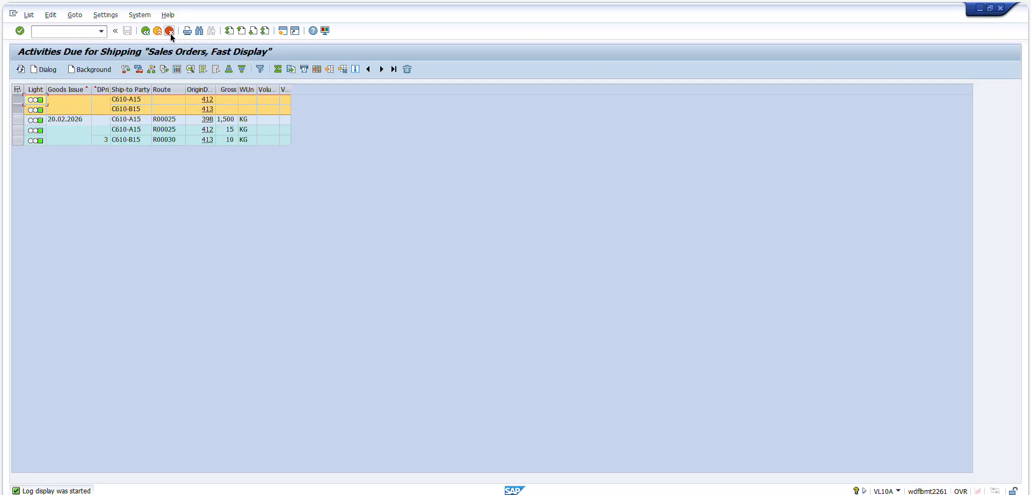
click(170, 32)
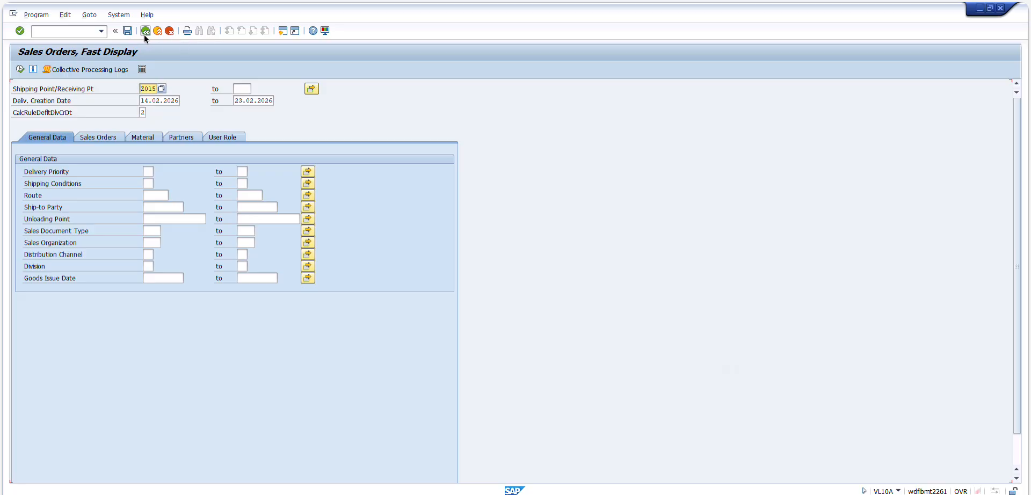
Step: Redisplay the delivery creation log from the sales order selection and exit to SAP Easy Access
click(141, 69)
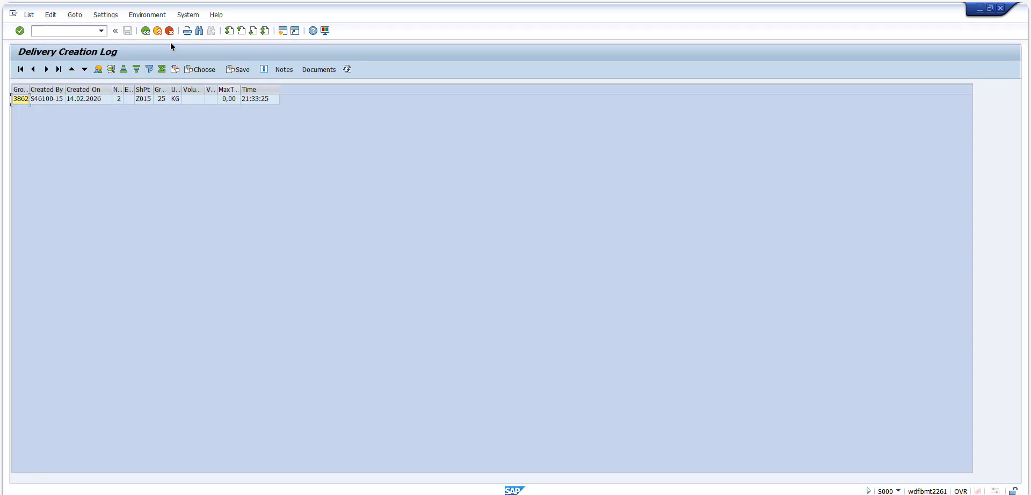
click(145, 30)
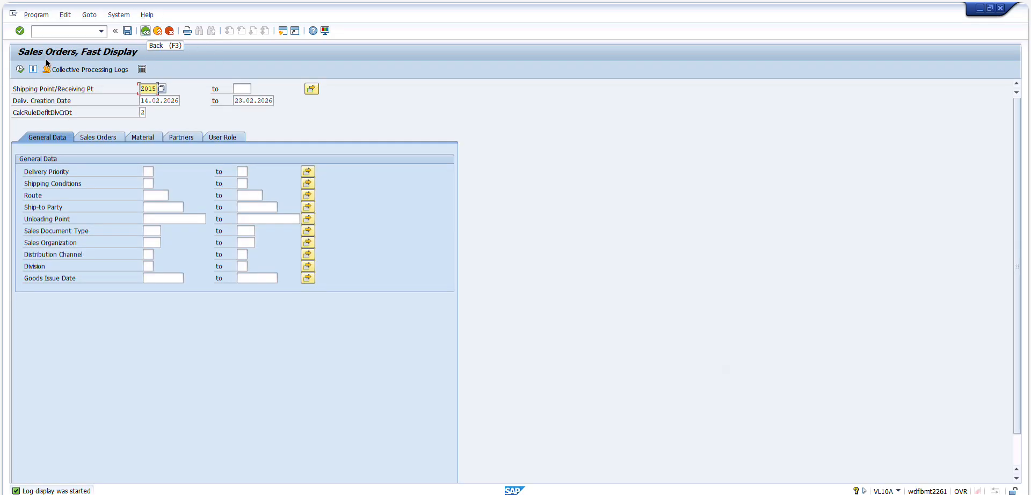
click(145, 31)
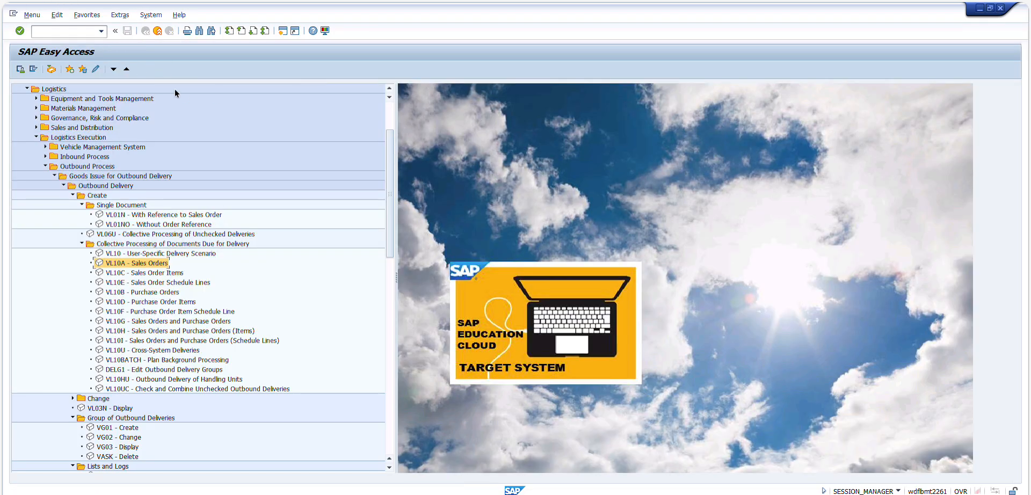
Step: Add the VL10A - Sales Orders transaction to the favorites
right_click(154, 266)
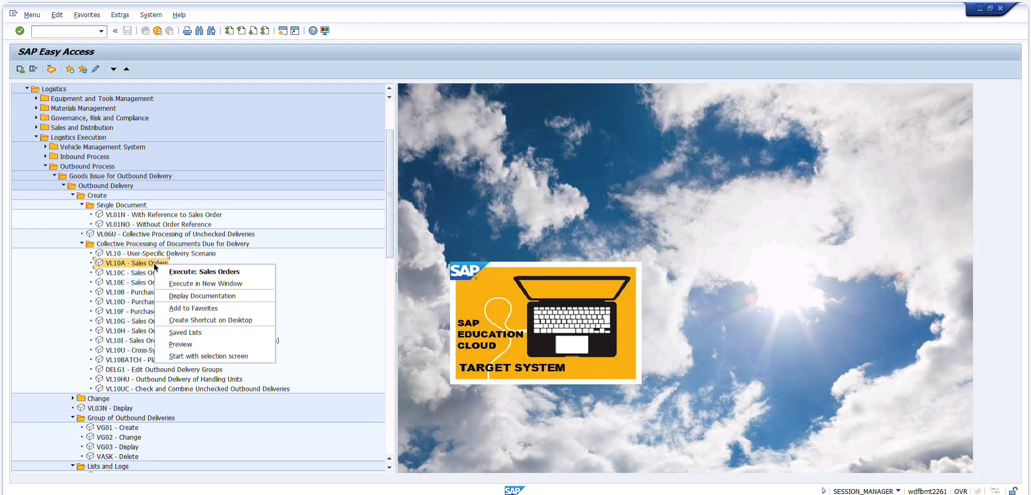
click(214, 307)
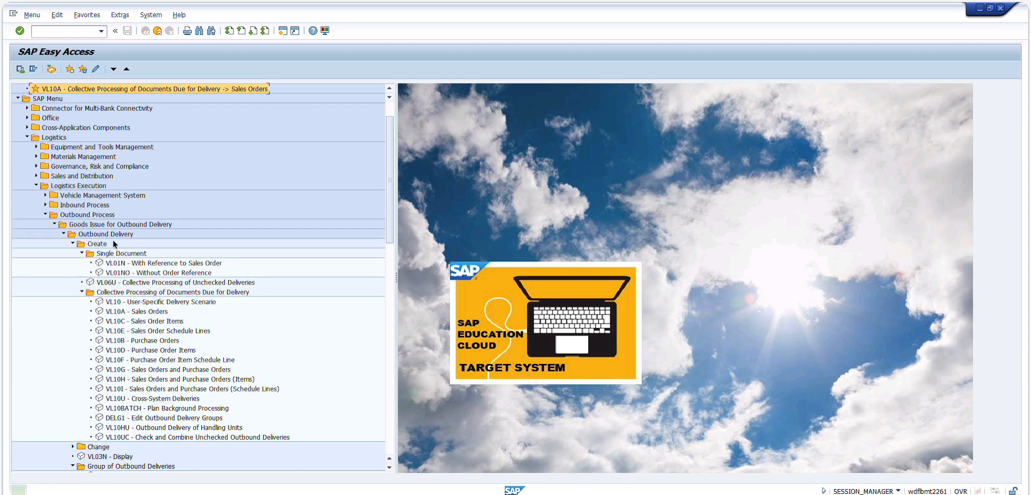
click(146, 311)
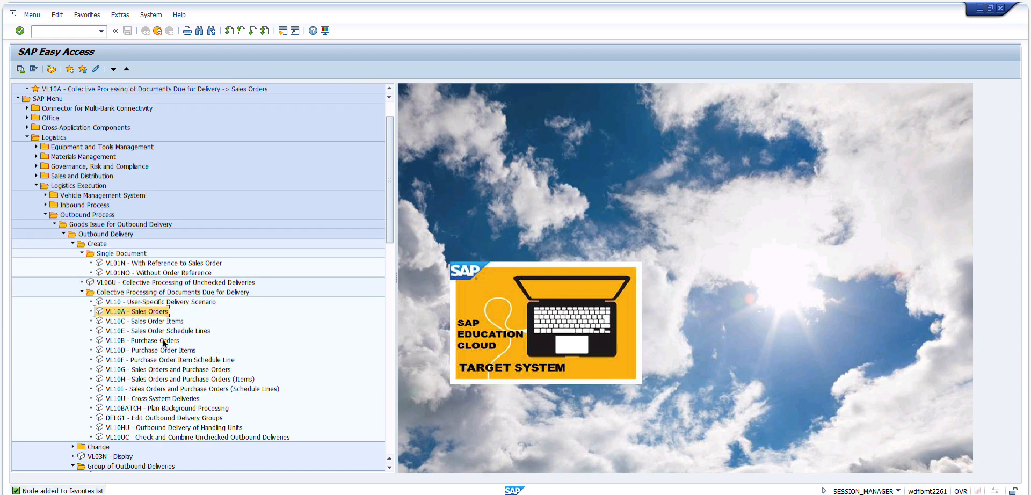
Step: Add V_SA - Collective Processing Log from the outbound delivery Lists and Logs folder to the favorites
click(151, 284)
scroll(118, 430, down, 1)
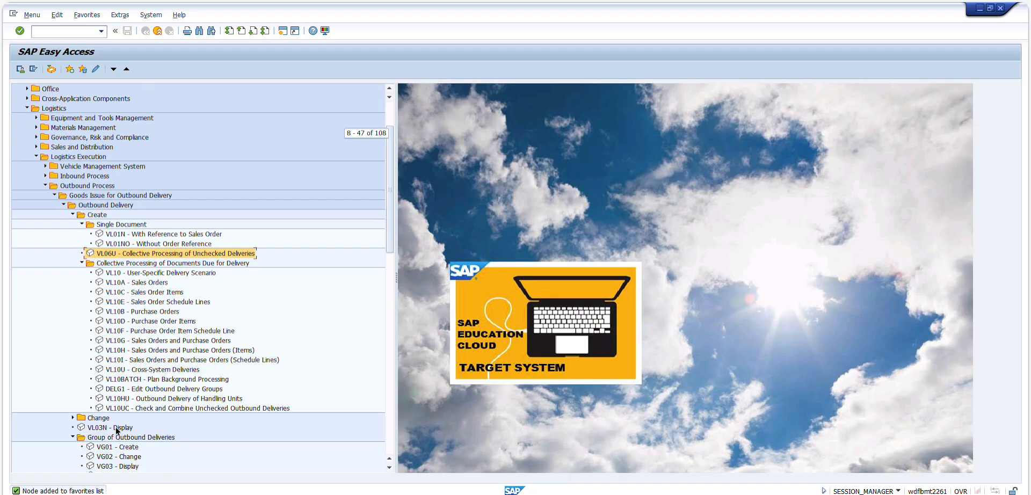
click(73, 418)
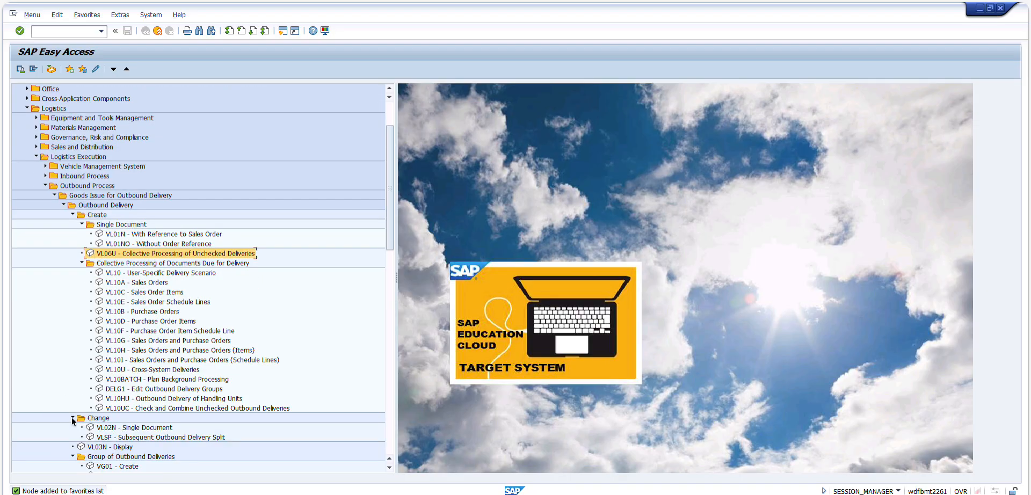
click(72, 417)
scroll(191, 413, down, 8)
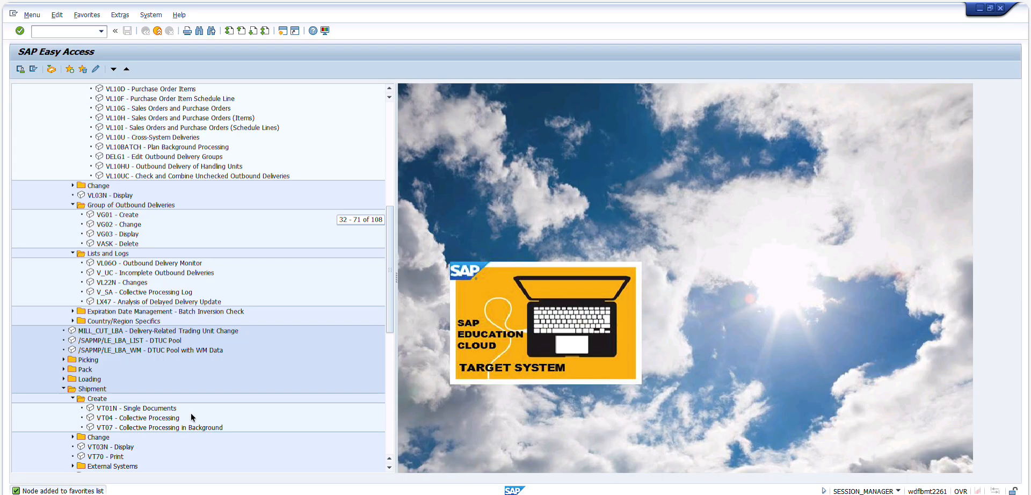
right_click(157, 293)
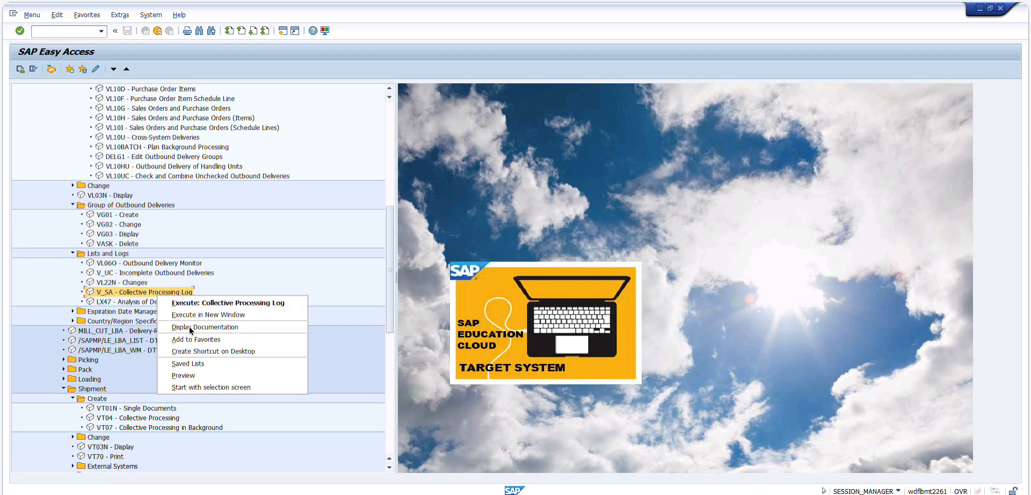
click(196, 340)
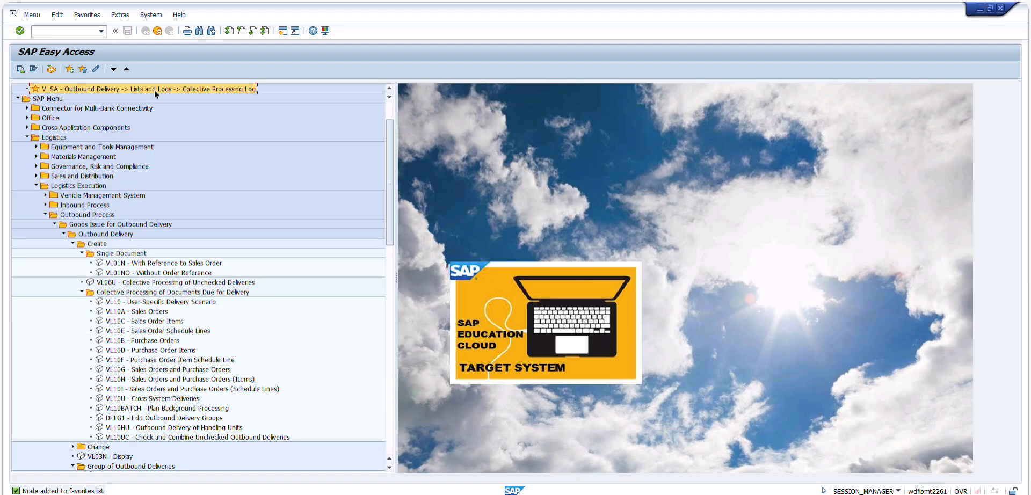
Step: Open the Collective Processing Log from the favorites and run it for collective run type D (Delivery split)
double_click(178, 89)
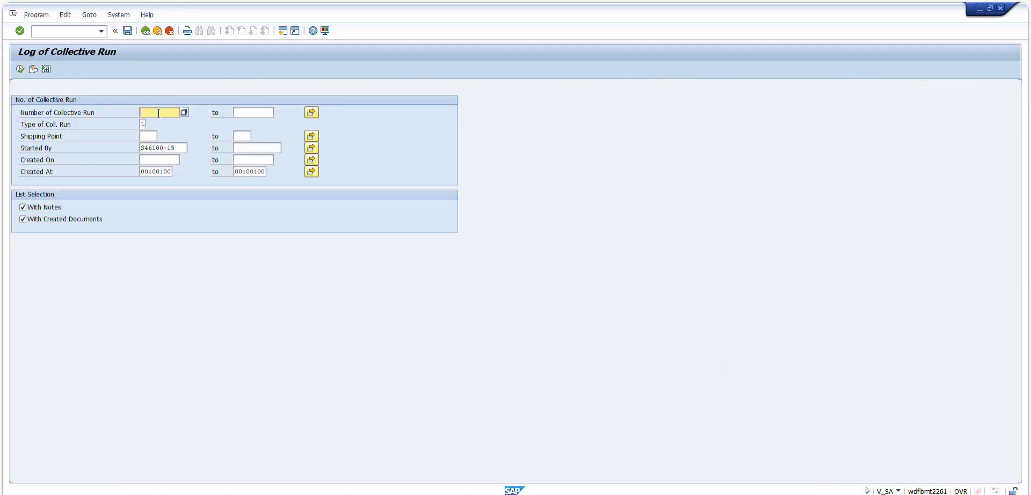
click(144, 124)
key(F4)
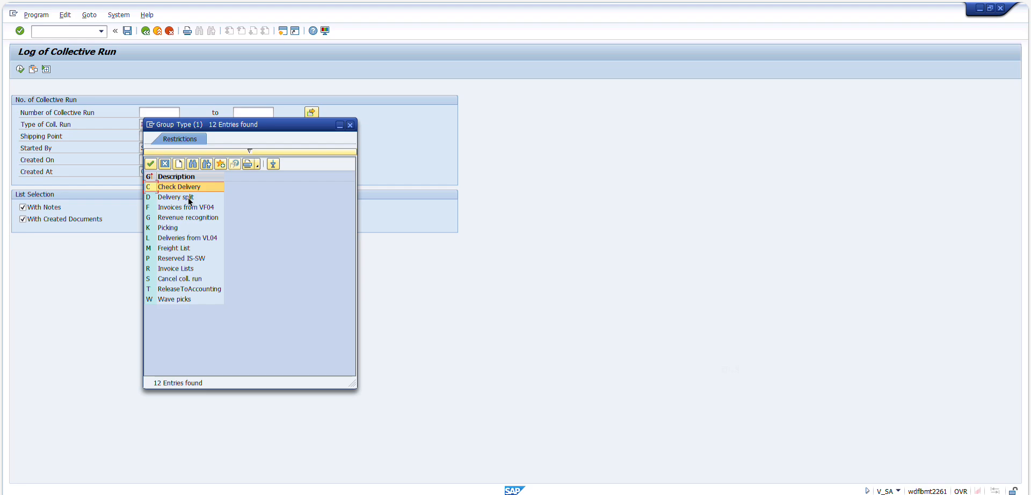
click(183, 198)
double_click(172, 198)
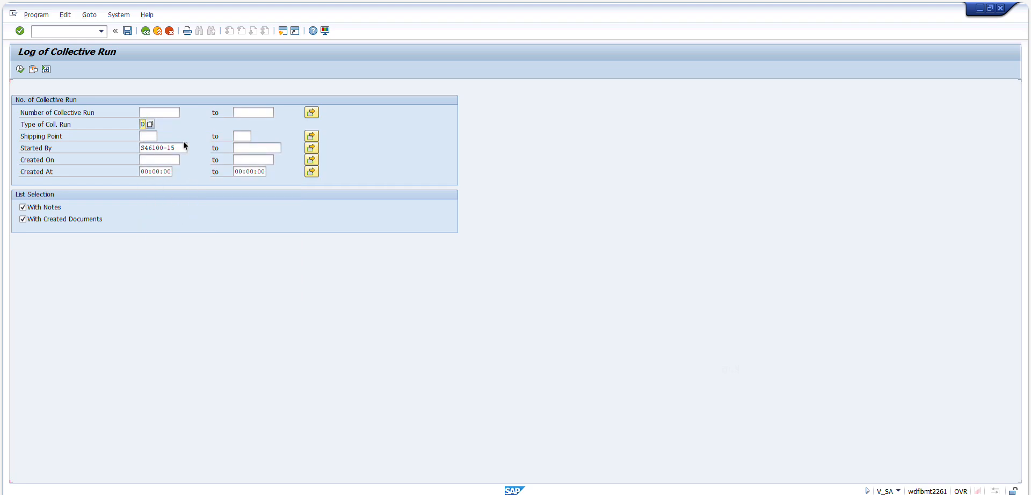
click(19, 69)
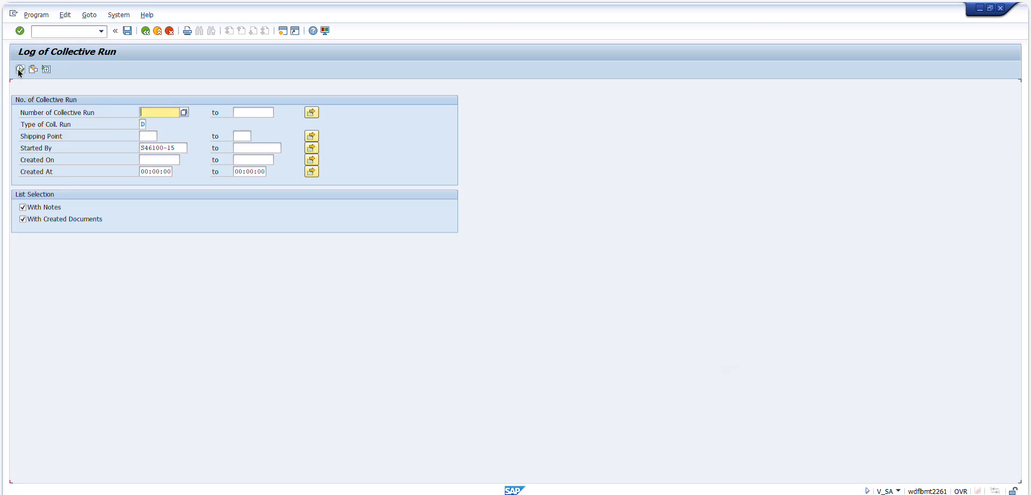
click(23, 70)
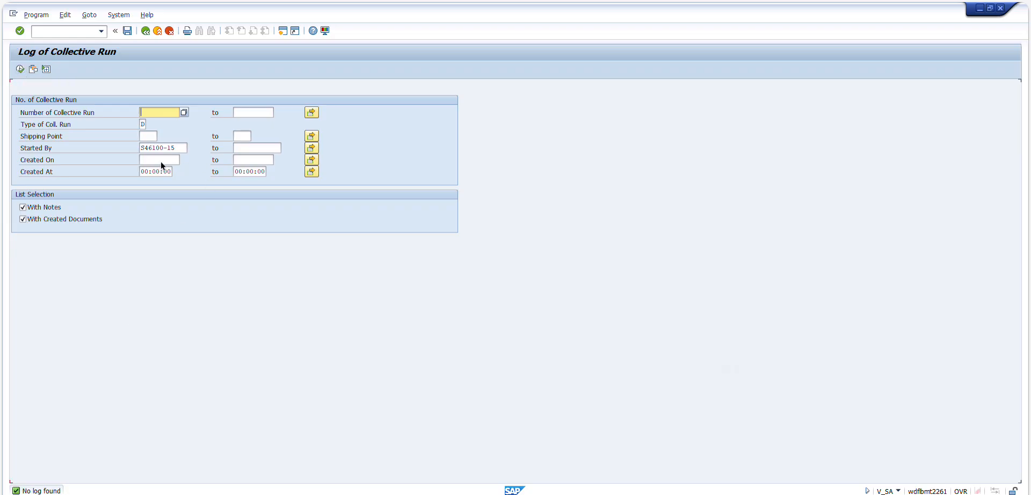
Step: Set the type of collective run to L (Deliveries from VL04) and run the log
click(147, 126)
click(150, 124)
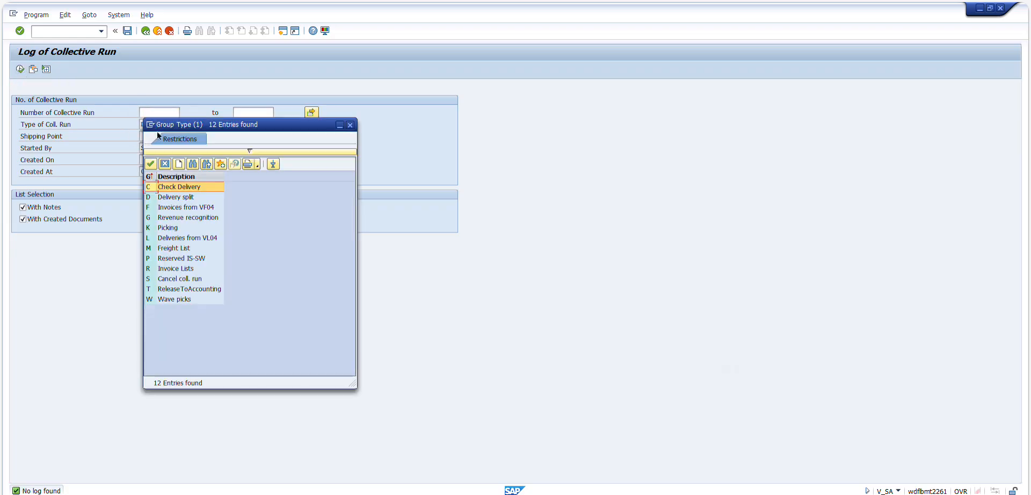
double_click(189, 239)
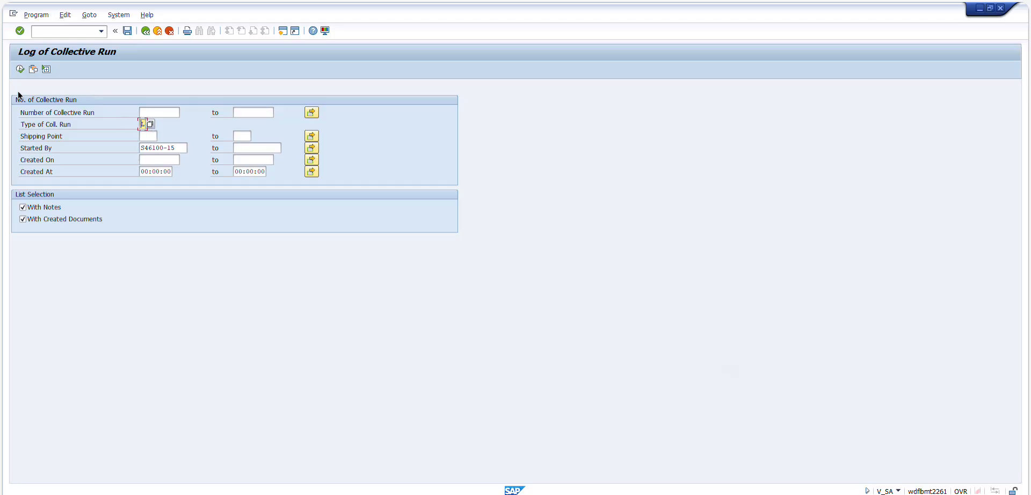
click(20, 69)
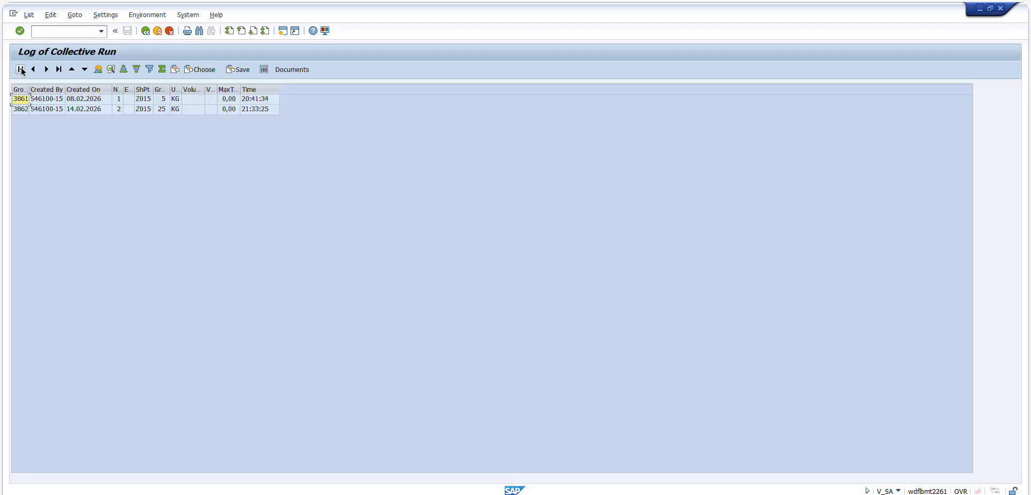
Step: Examine the collective run created on 14.02.2026 and return to SAP Easy Access
click(37, 111)
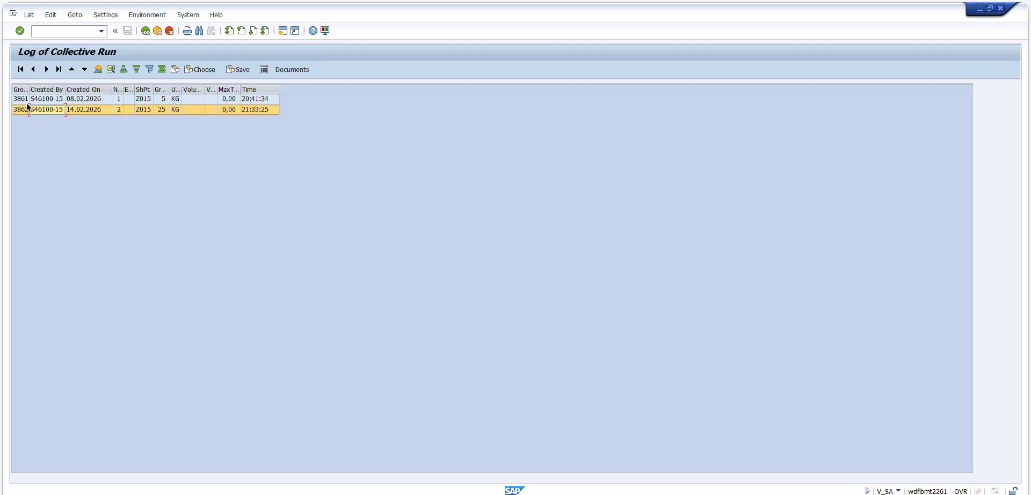
click(23, 105)
click(145, 31)
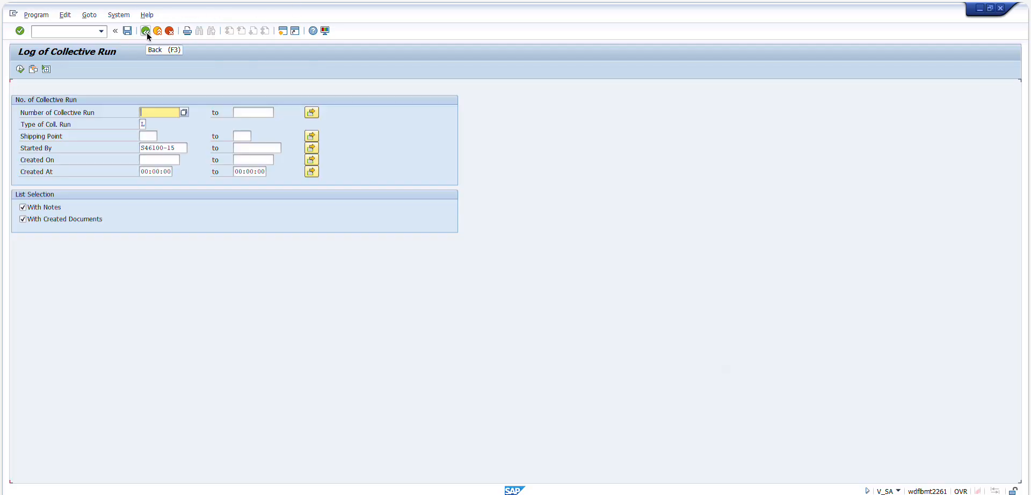
click(146, 31)
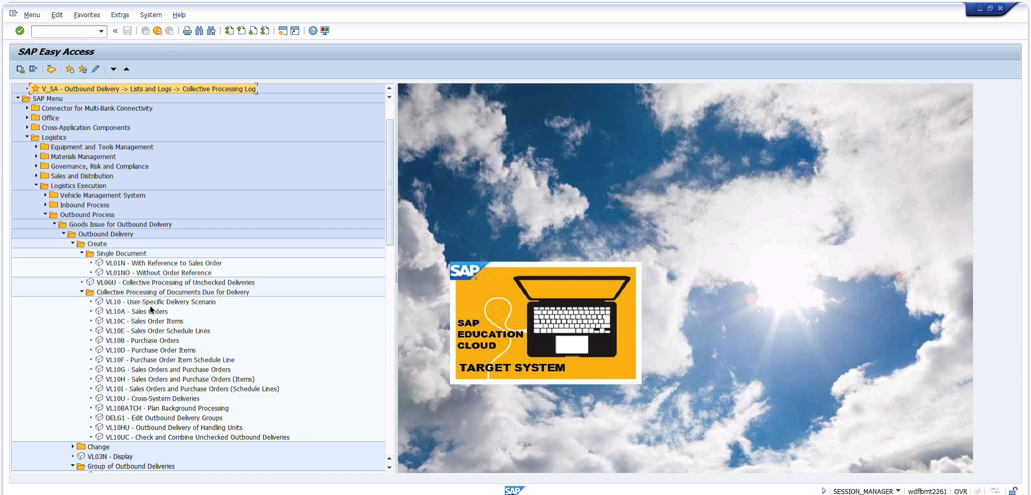
click(150, 312)
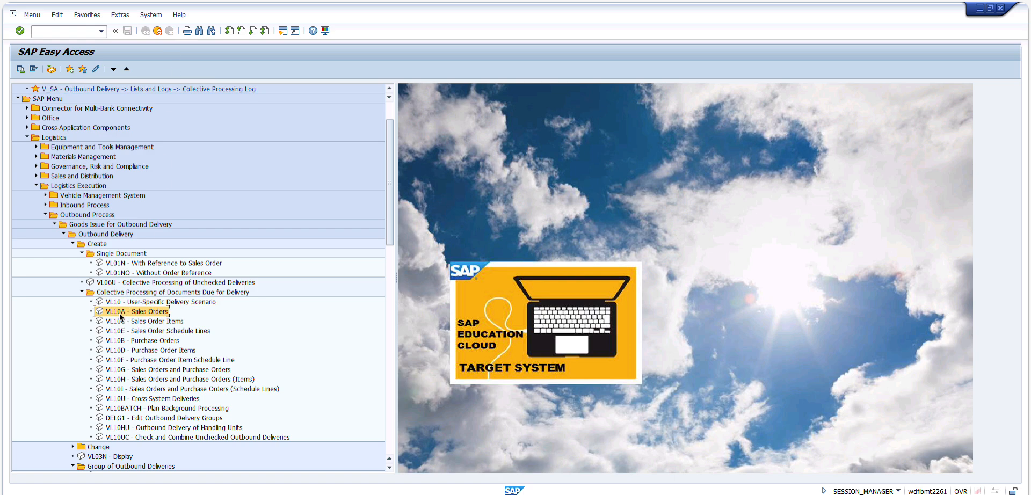
double_click(143, 304)
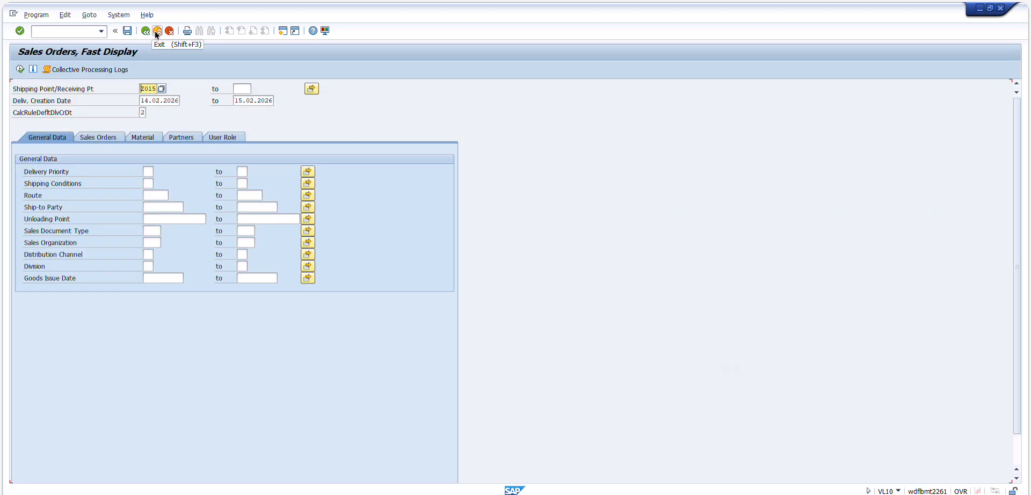
click(141, 29)
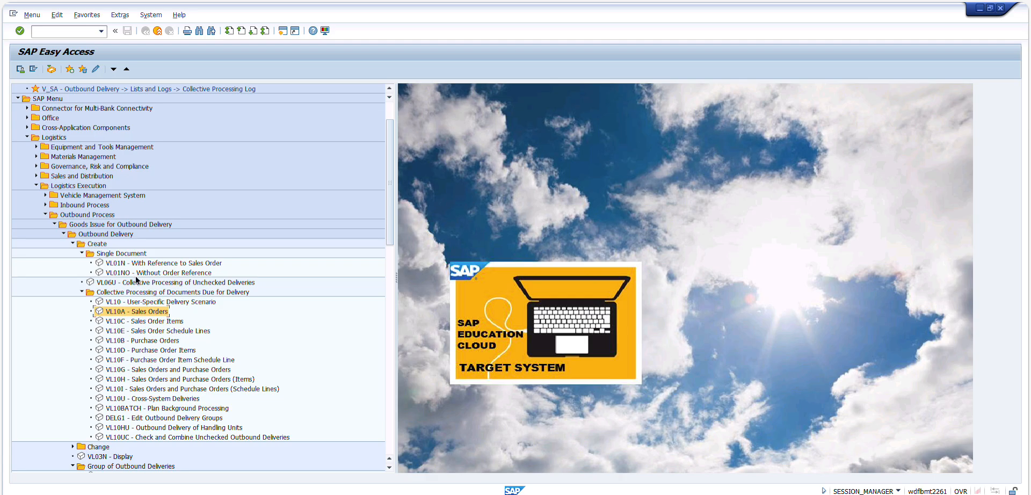
Step: Open V_SA - Collective Processing Log from the outbound delivery Lists and Logs folder and run it for type L (Deliveries from VL04)
scroll(134, 418, down, 2)
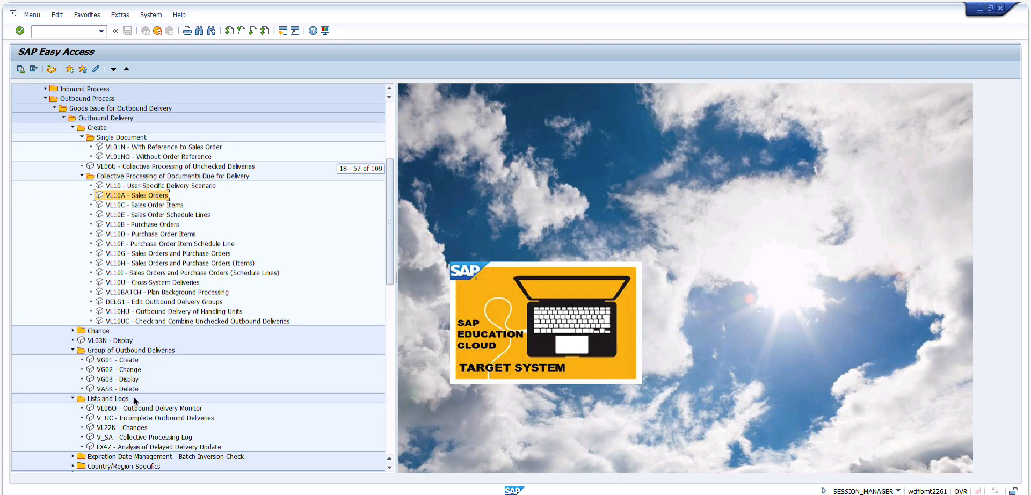
double_click(144, 437)
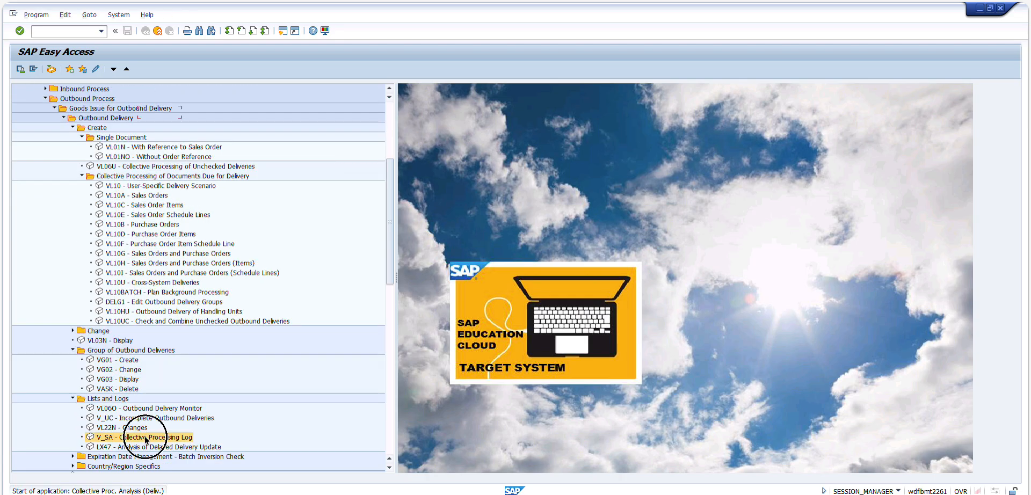
click(140, 123)
click(150, 125)
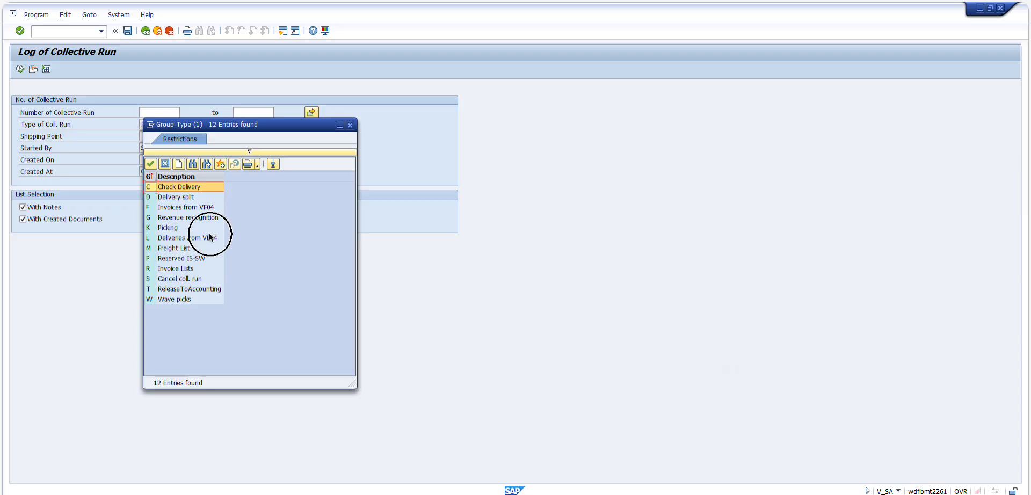
double_click(211, 238)
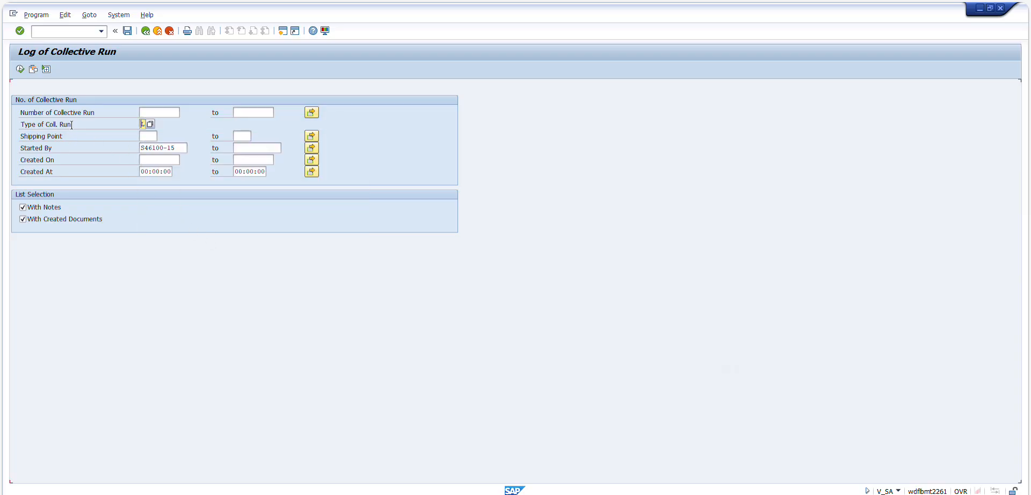
double_click(172, 150)
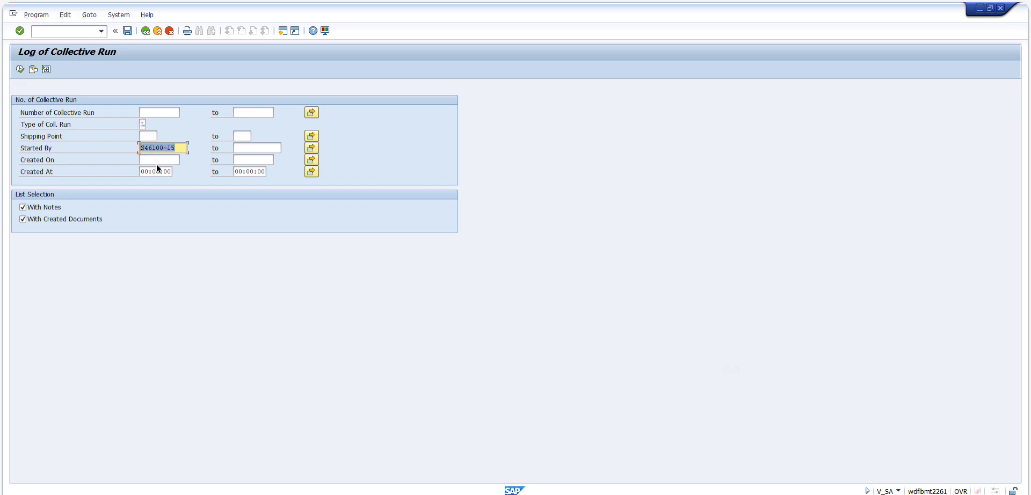
click(20, 69)
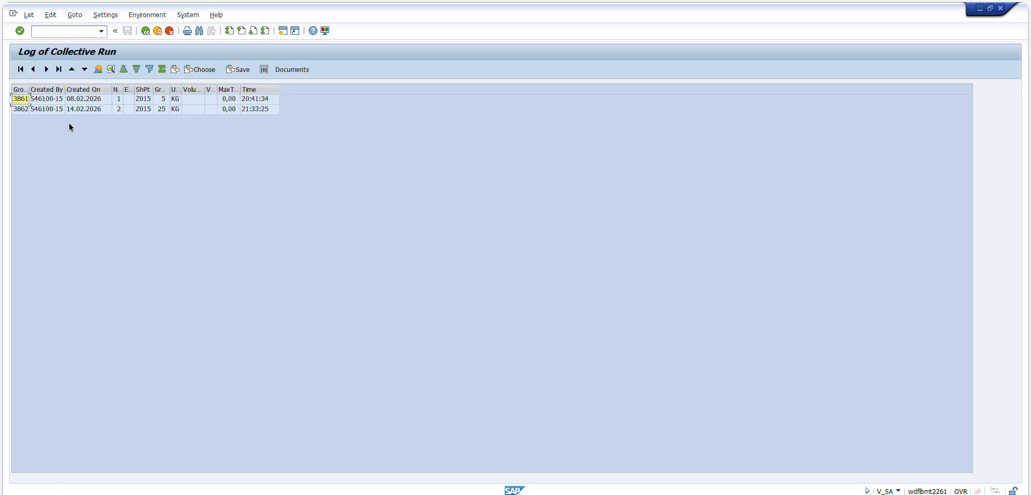
Step: Widen the created documents column to fit and list the documents of the collective run created on 14.02.2026
click(15, 110)
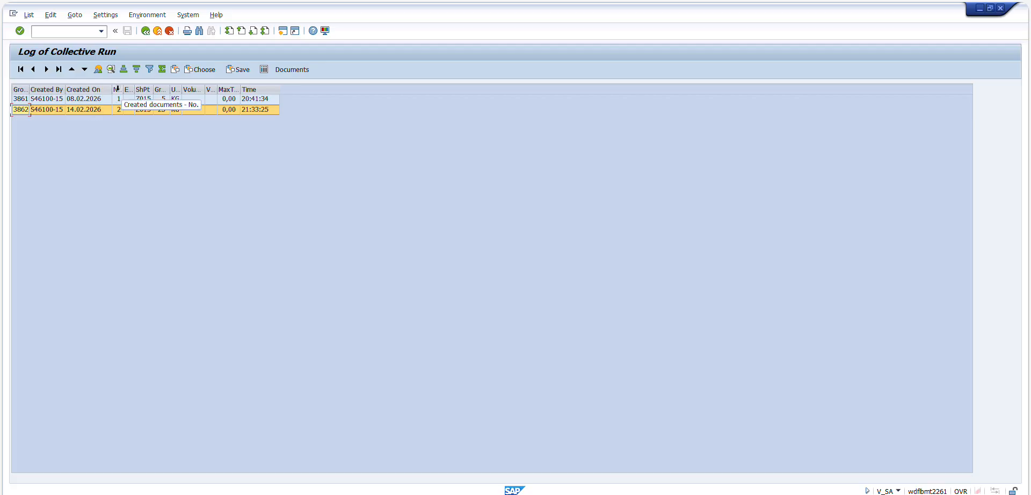
double_click(123, 90)
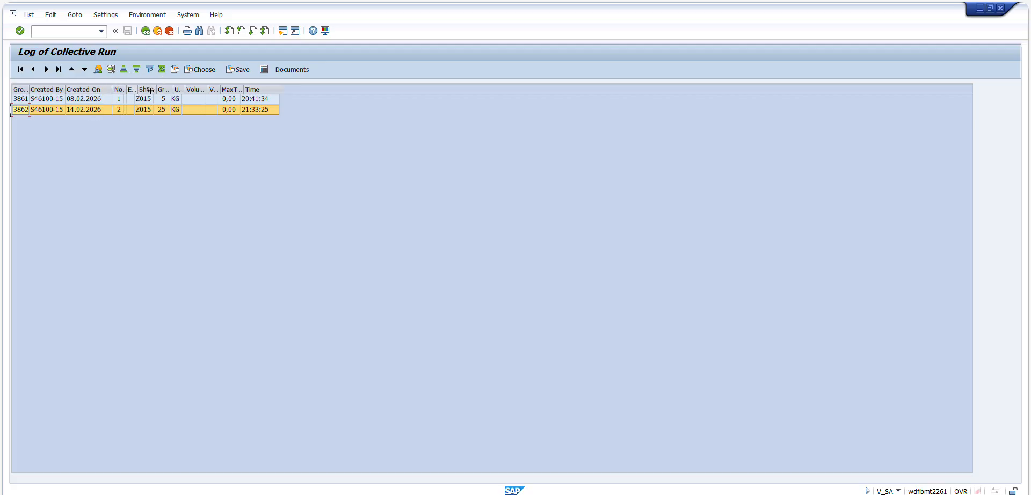
click(22, 110)
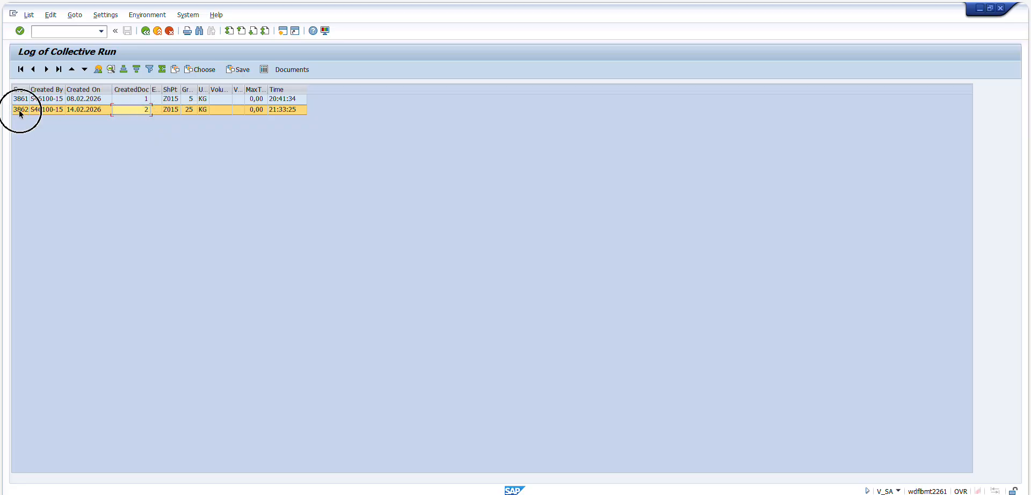
click(292, 71)
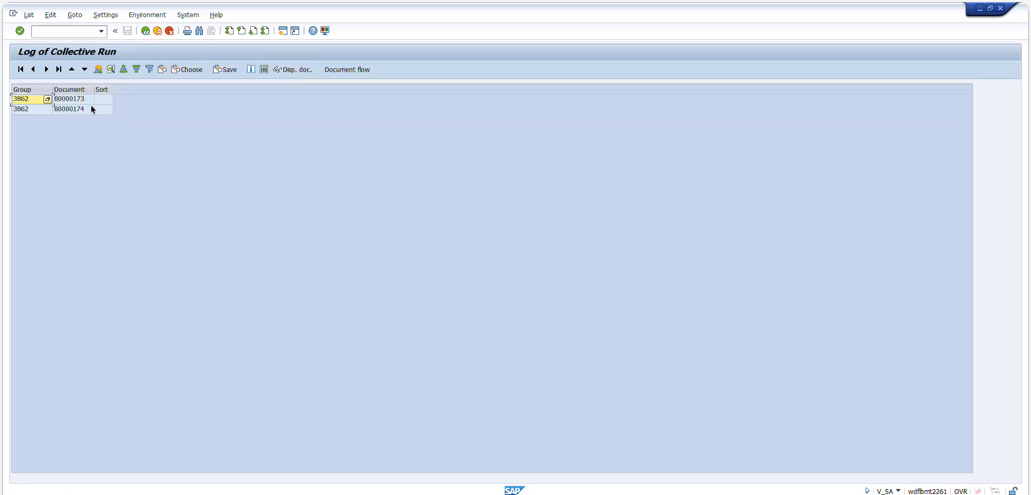
Step: Display the document flow of the run's second delivery and return to the list of collective runs
click(74, 110)
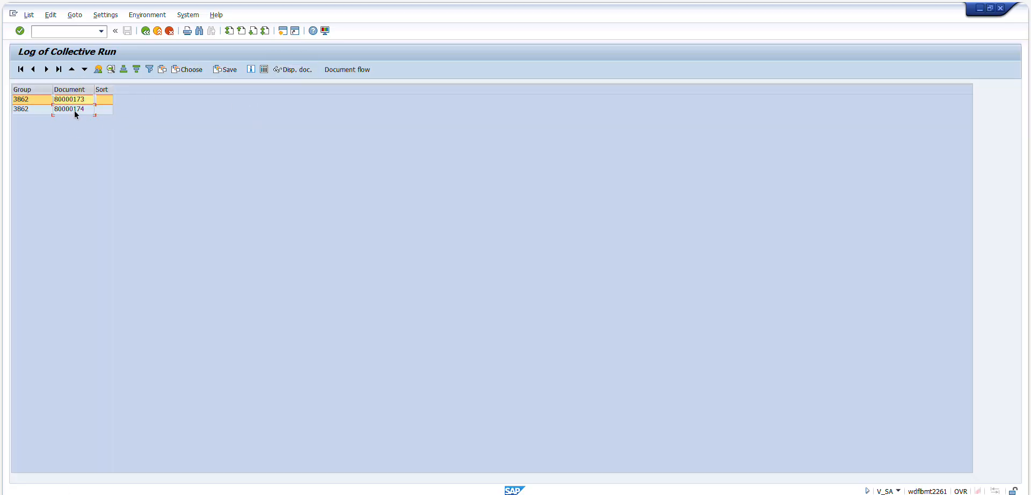
click(325, 73)
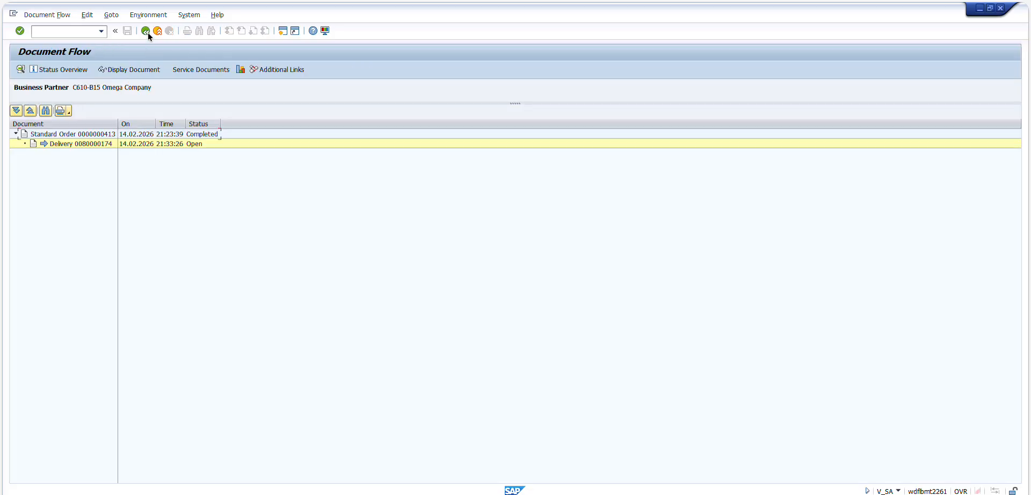
click(145, 31)
click(145, 30)
key(alt+Tab)
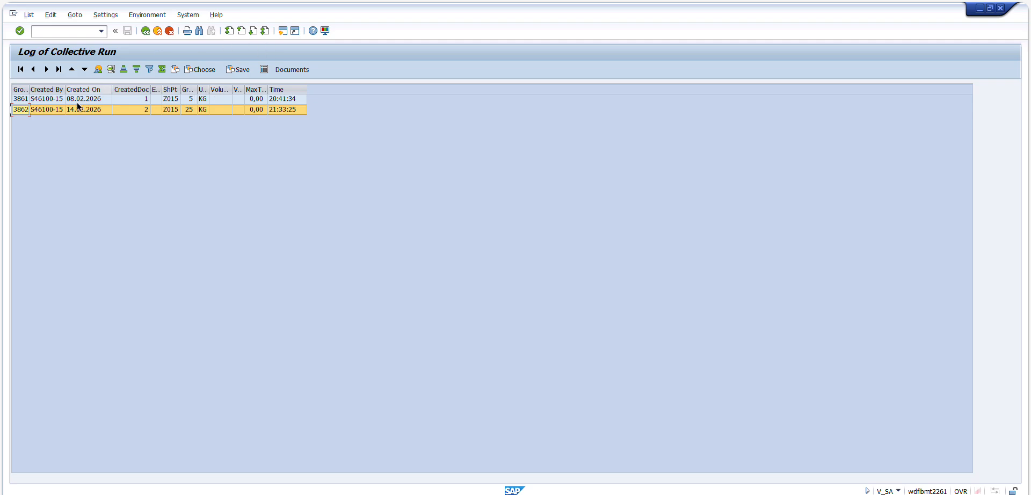
Step: Display the second delivery of the 14.02.2026 run and open the picking details of item 10
click(285, 69)
click(75, 109)
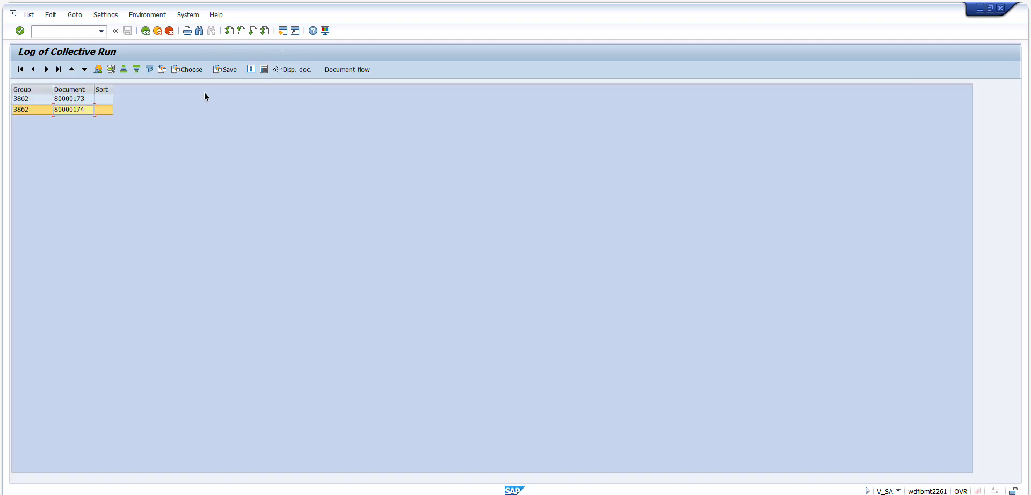
click(296, 69)
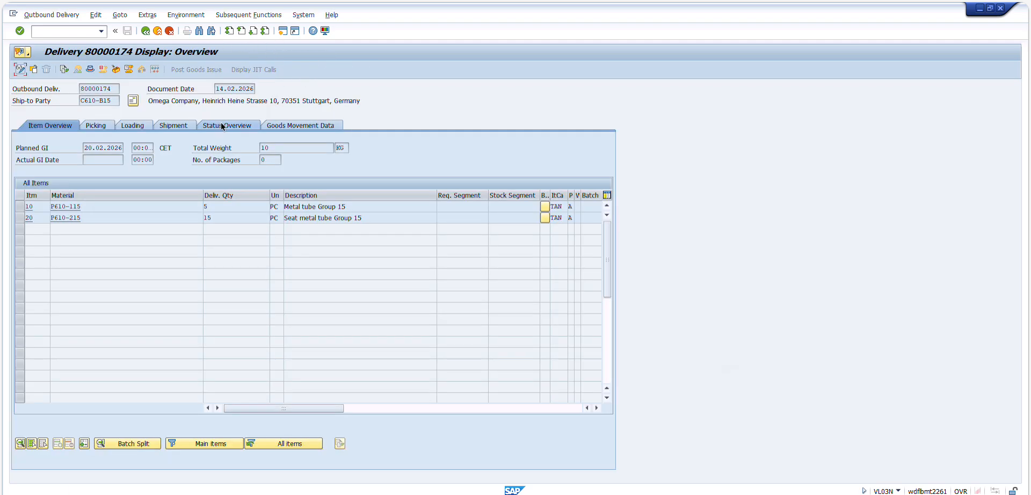
click(96, 126)
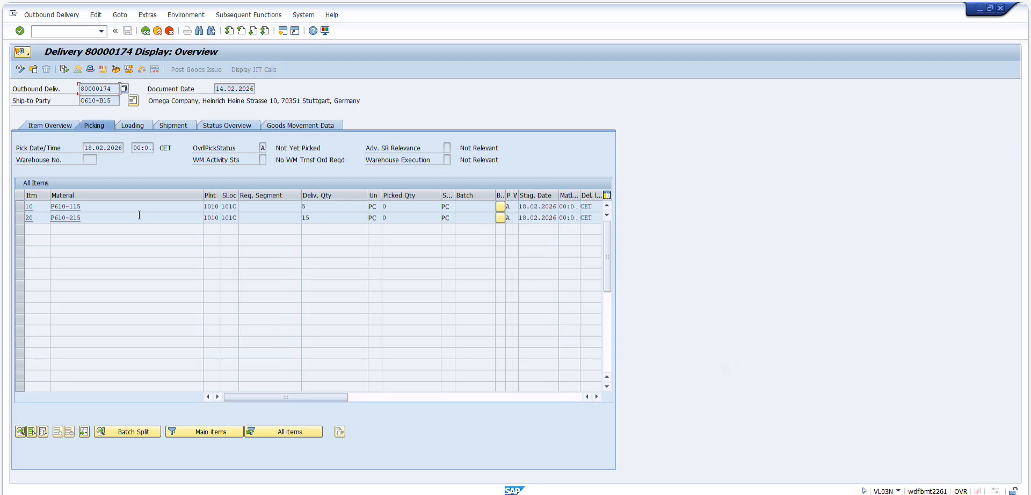
double_click(121, 207)
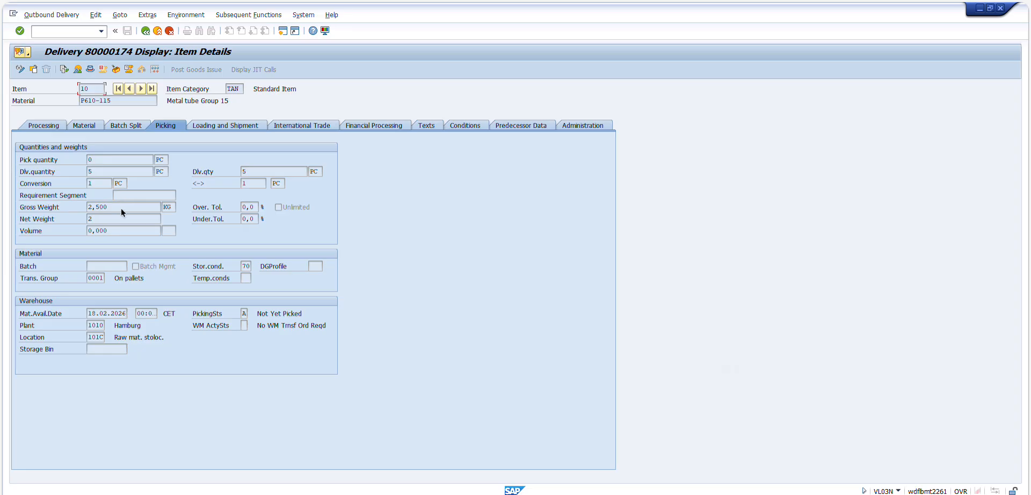
click(121, 207)
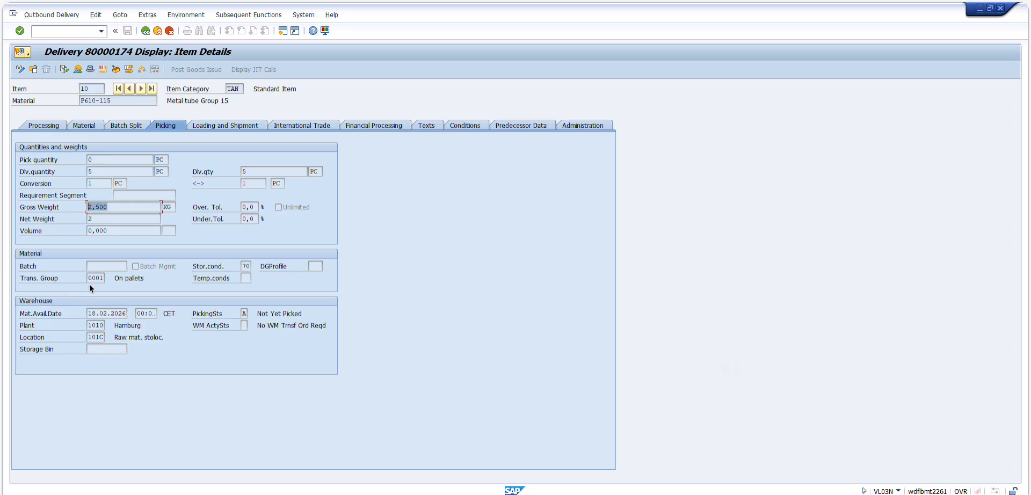
Step: Look up the item's storage condition 70 and transportation group 0001 in their value lists
click(246, 266)
click(255, 266)
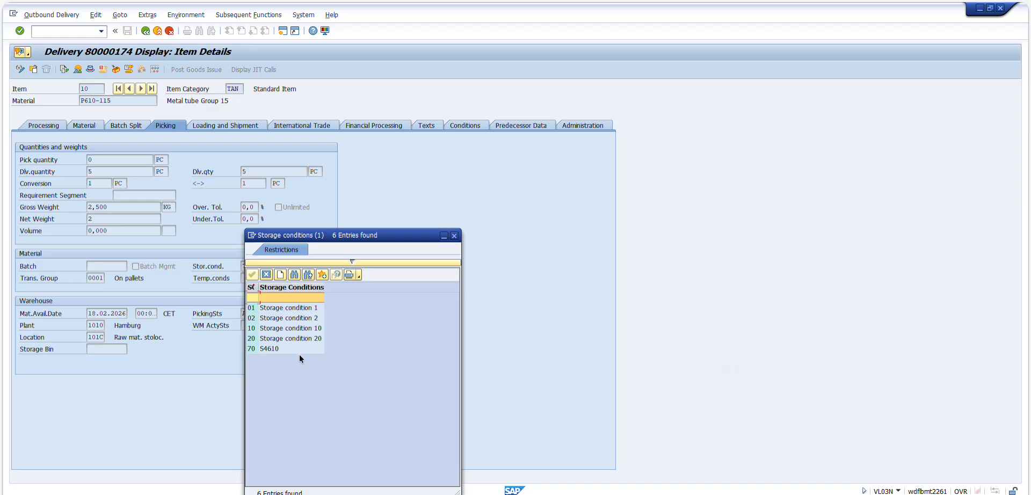
click(294, 349)
click(100, 278)
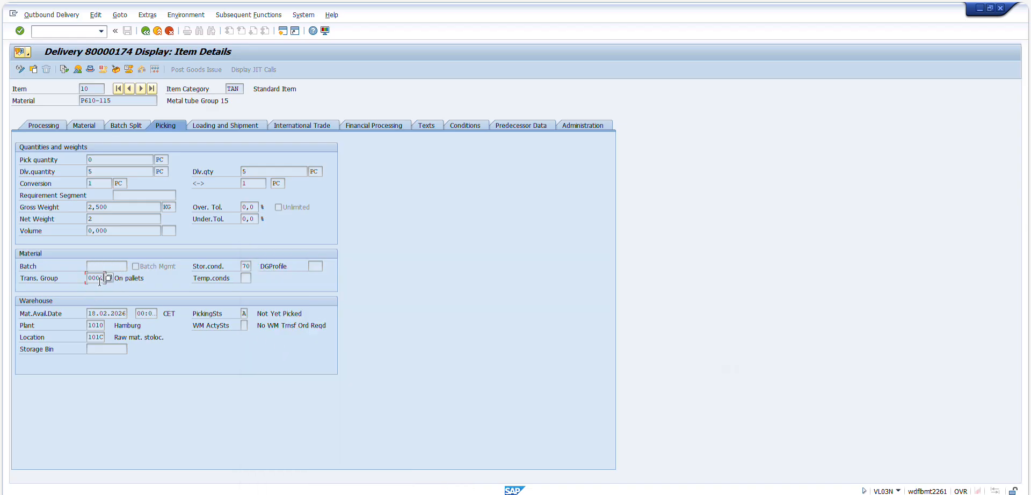
click(109, 278)
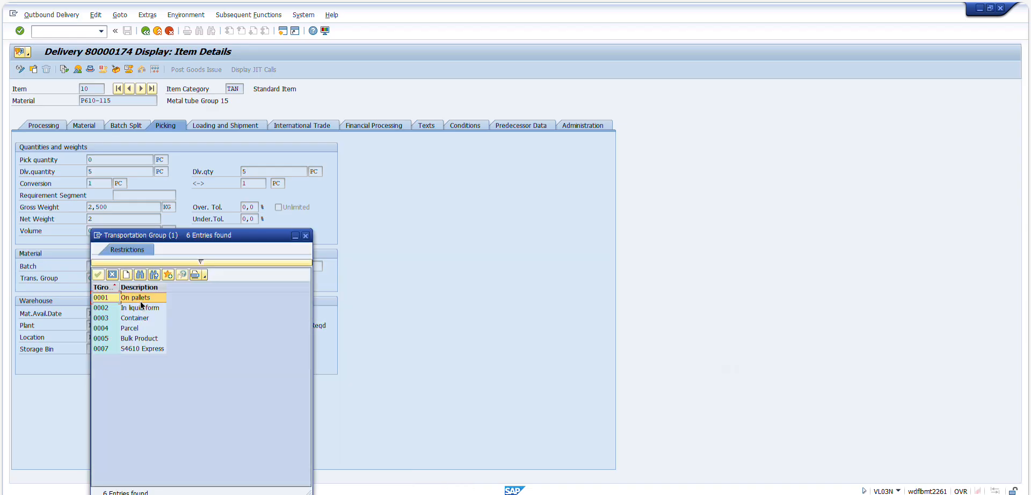
double_click(138, 299)
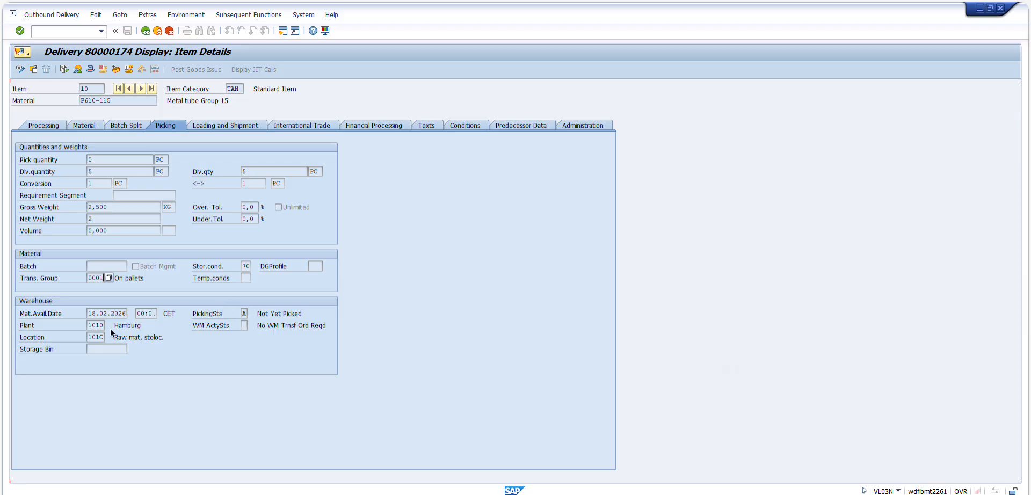
Step: Check the item's plant, storage location and picking status, and return to the run's document list
click(90, 326)
double_click(102, 337)
drag(126, 336, 181, 336)
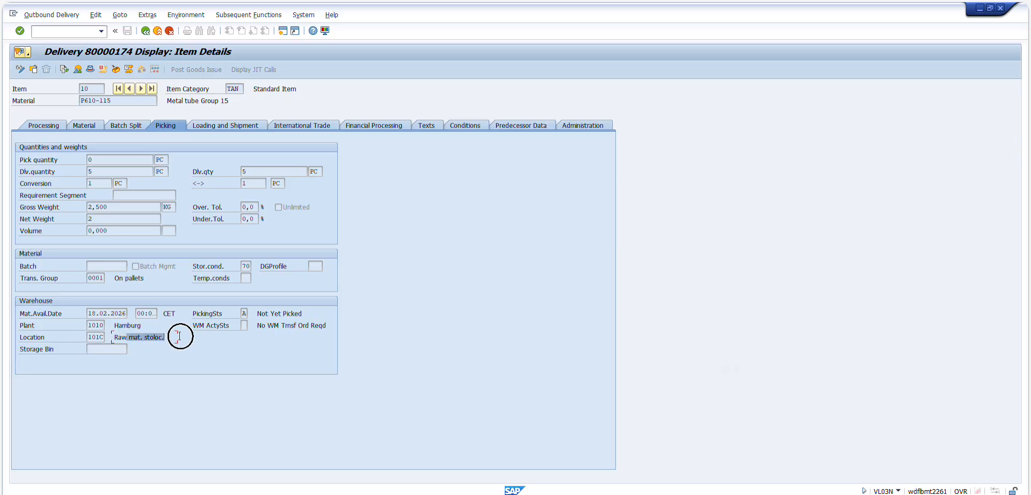
click(173, 341)
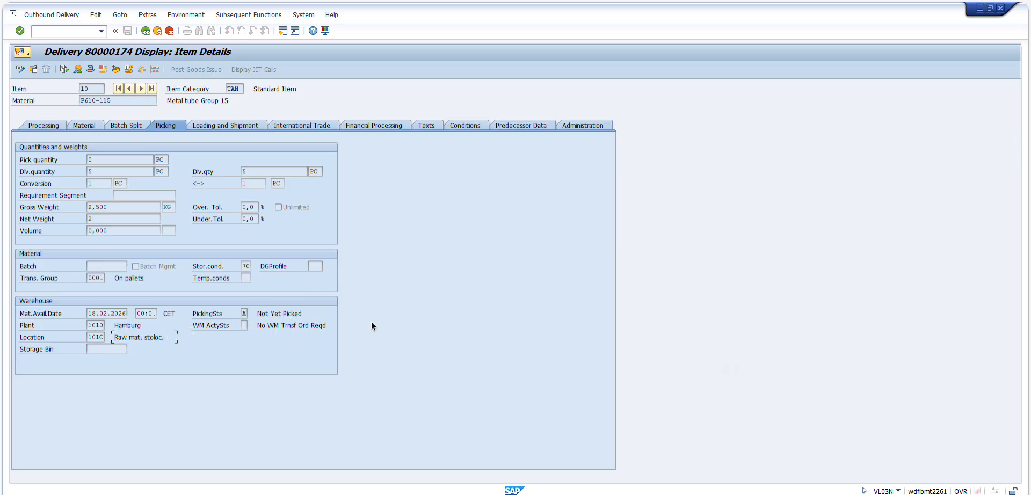
click(272, 314)
click(146, 31)
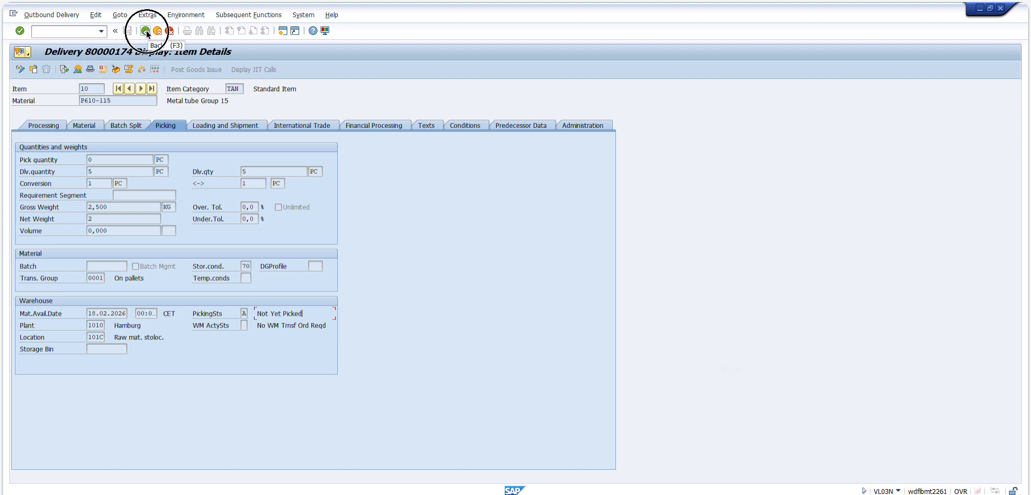
click(146, 31)
Step: Display the run's first delivery and check the picking storage locations of items 10 and 20
click(73, 100)
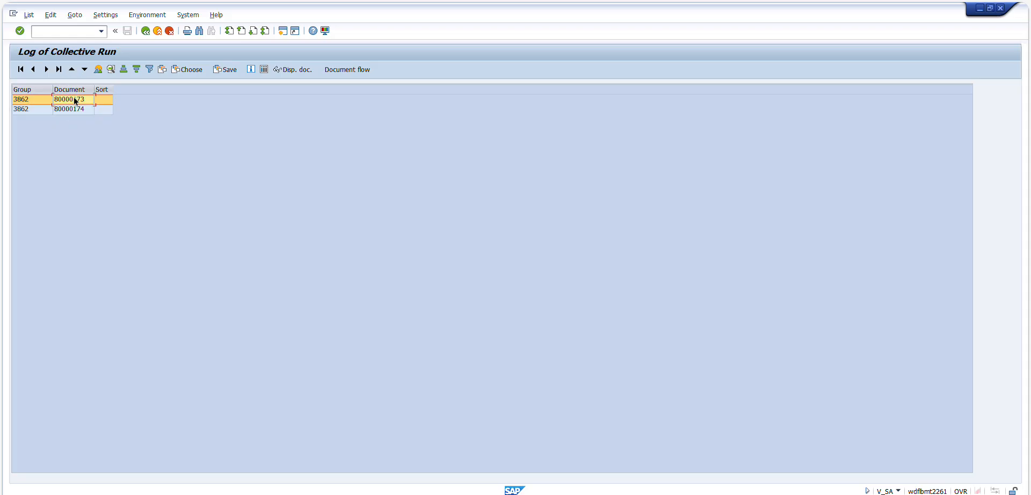
click(296, 71)
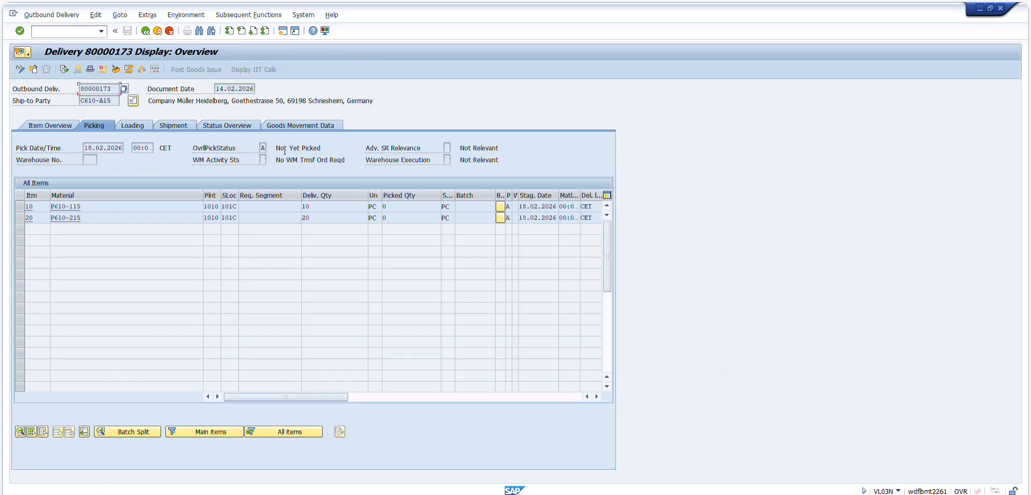
double_click(149, 207)
double_click(102, 338)
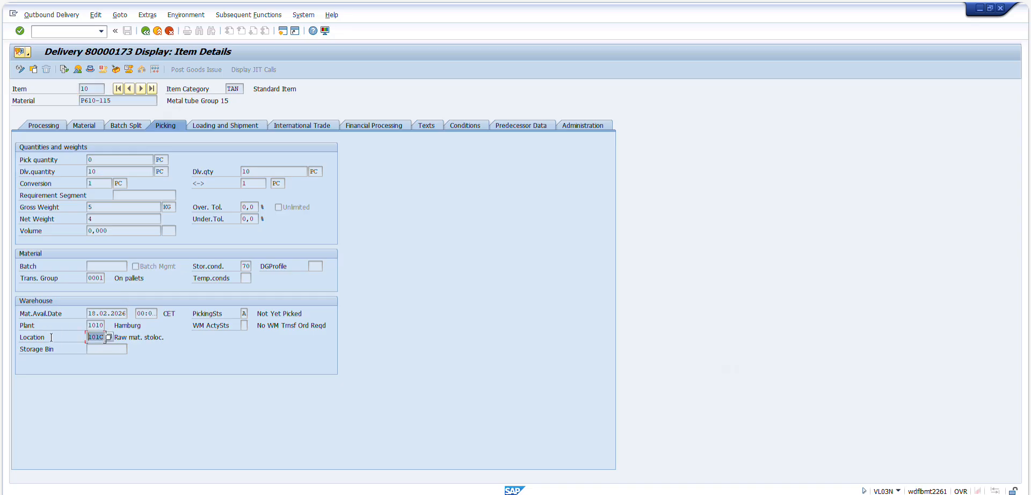
click(146, 31)
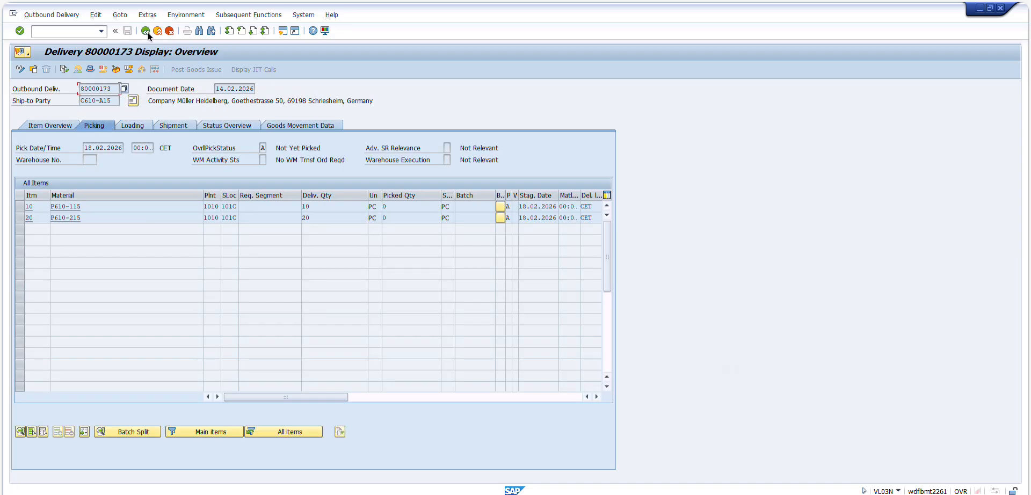
click(231, 218)
Step: Switch to the exercise PDF and examine the Task 2 table of storage locations for shipping point Y0##
key(alt+Tab)
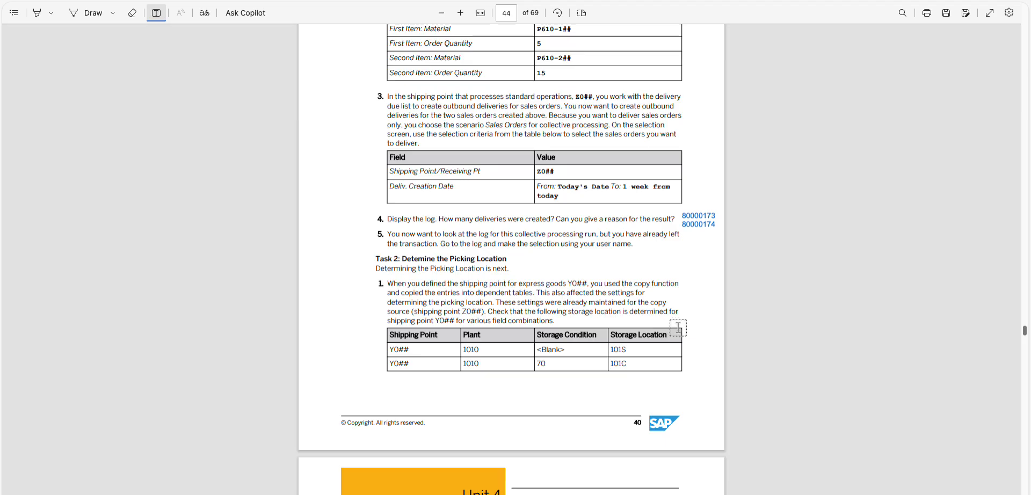
scroll(678, 328, down, 1)
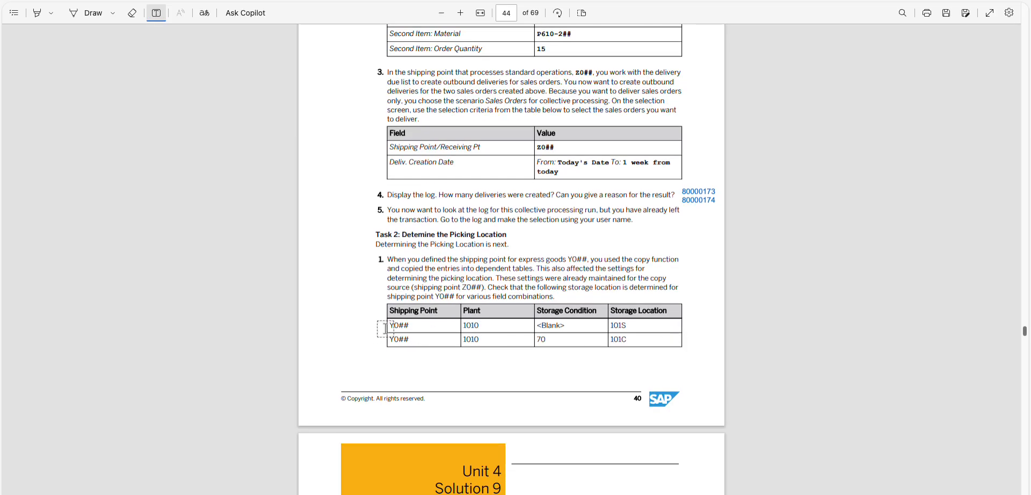
click(390, 324)
drag(389, 325, 627, 331)
click(601, 358)
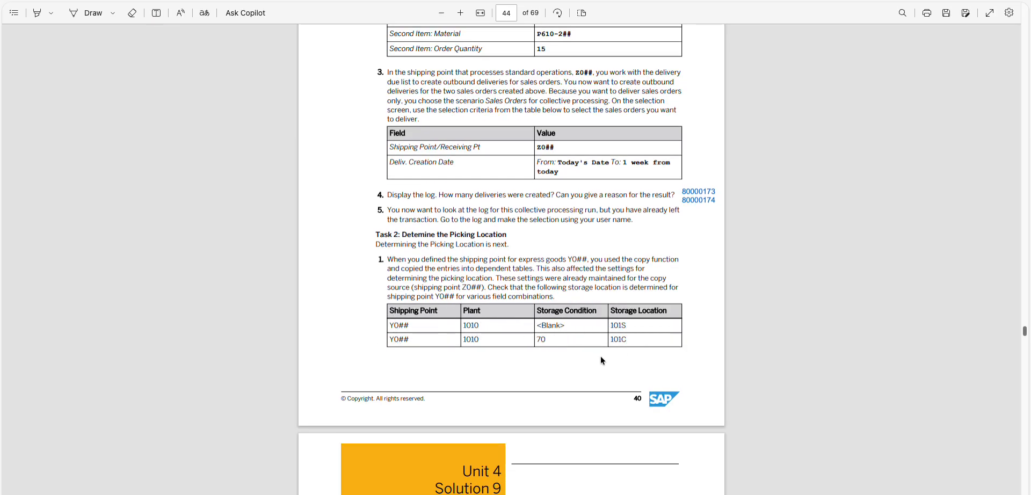
drag(629, 338, 363, 334)
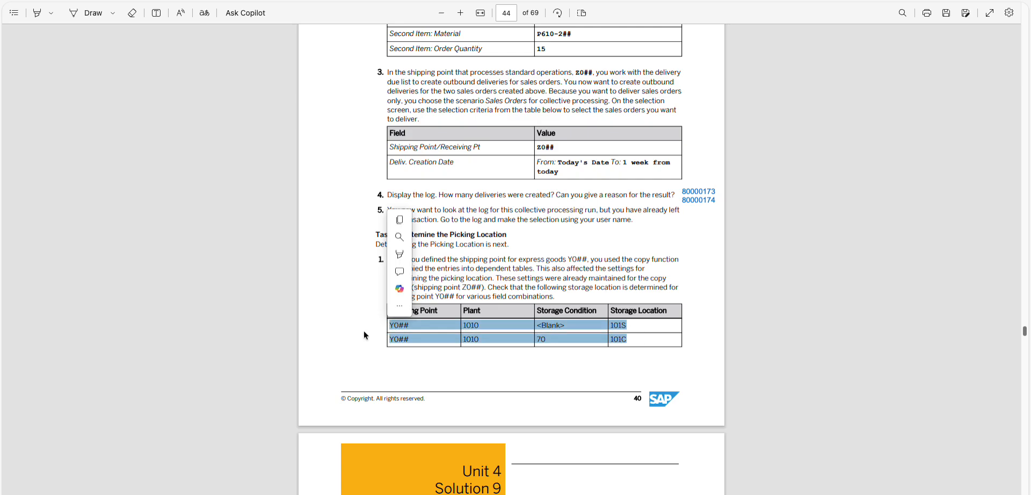
click(408, 352)
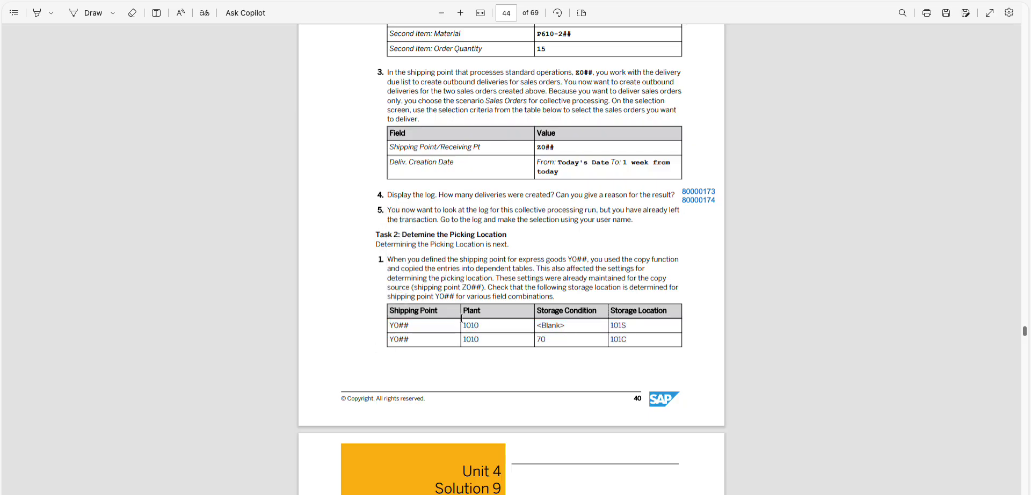
drag(392, 310, 630, 340)
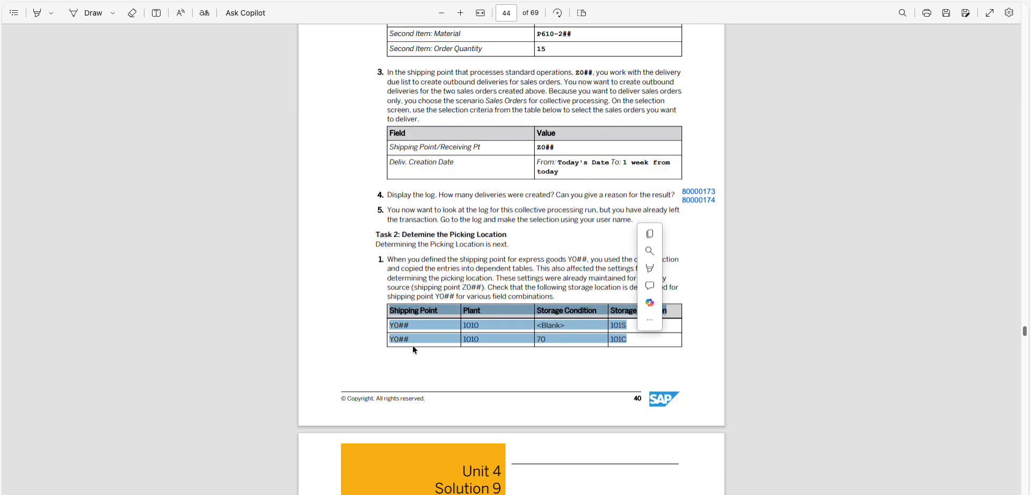
Step: Examine the shipping point, plant, storage condition and storage location combinations in both Task 2 table rows of the exercise PDF
click(378, 333)
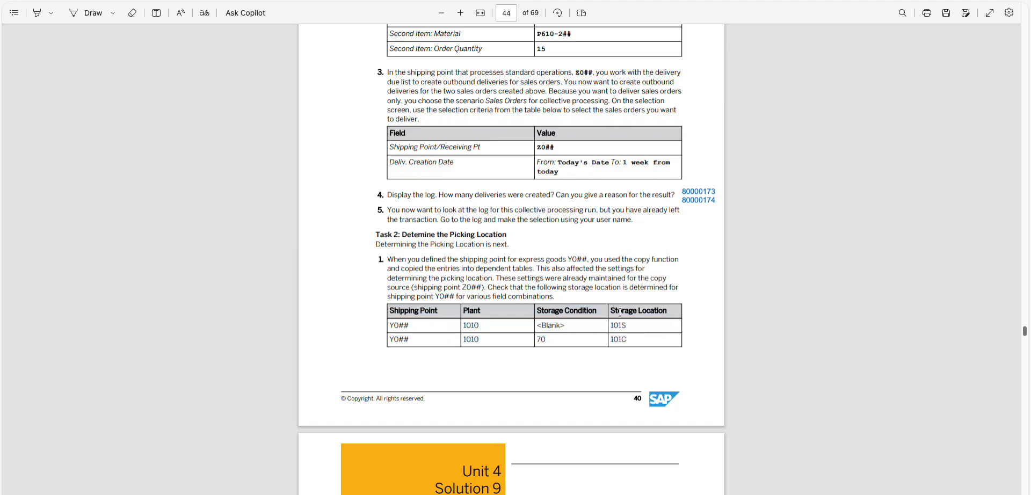
drag(611, 325, 632, 340)
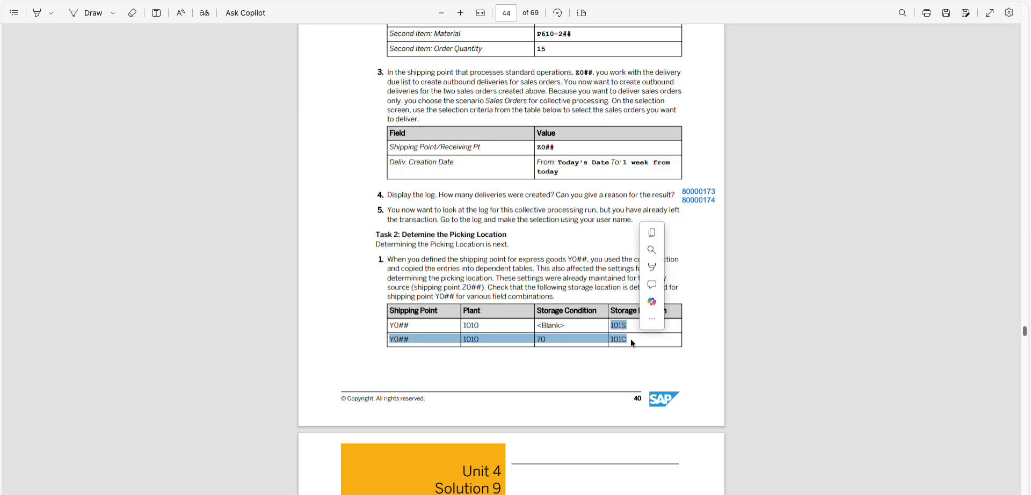
click(623, 330)
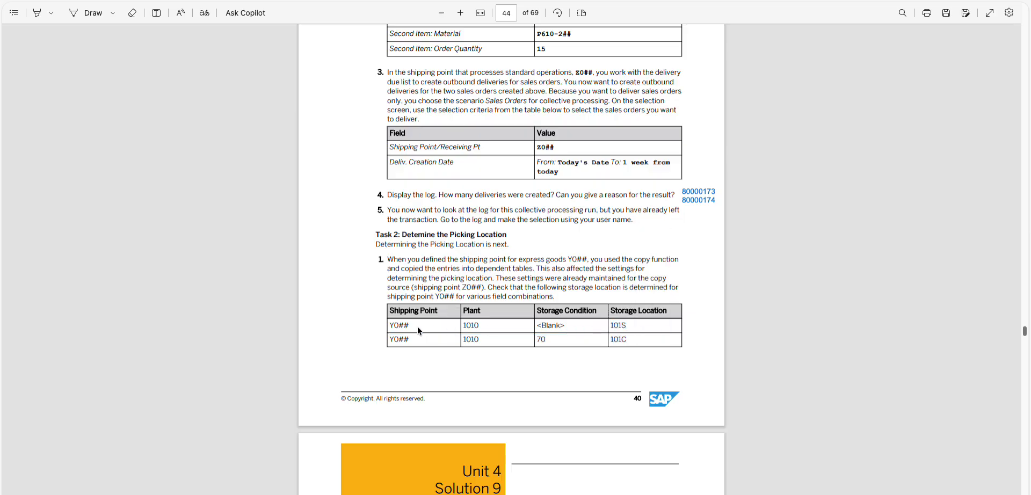
drag(389, 325, 550, 341)
drag(627, 339, 380, 340)
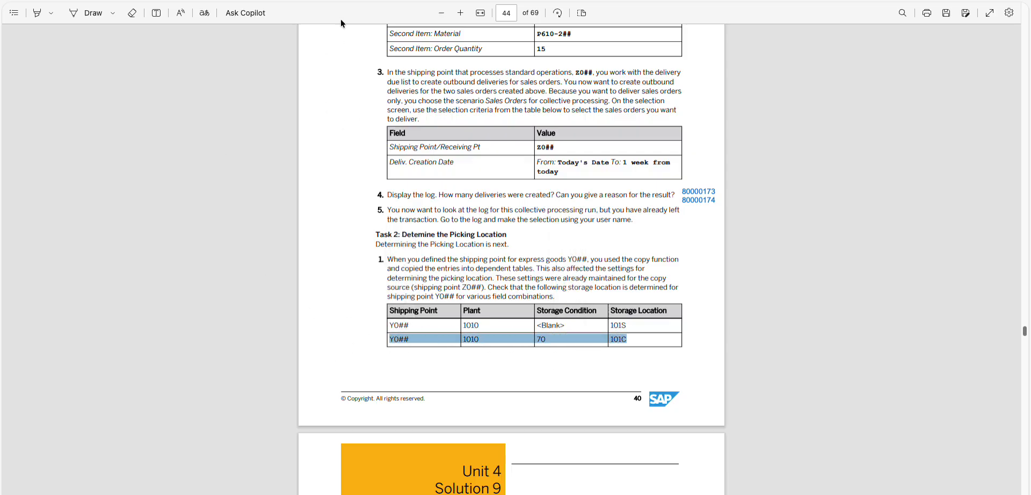
Step: Switch back to SAP, leave the delivery and run log, and open the SAP Reference IMG through transaction SPRO
key(alt+Tab)
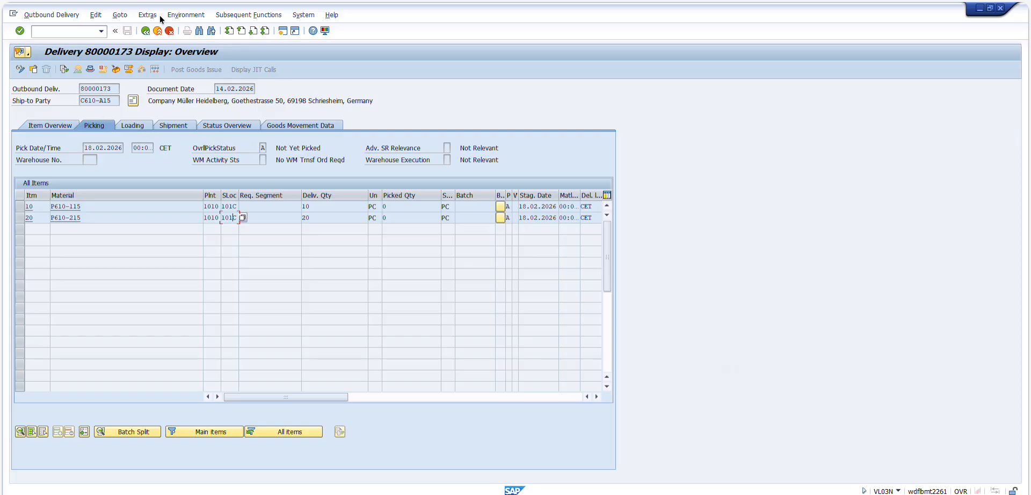
click(158, 31)
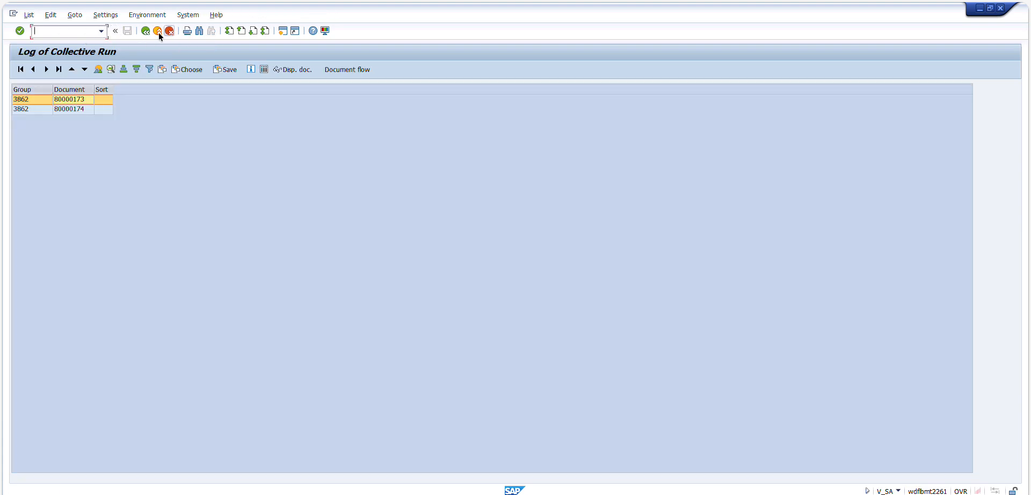
click(158, 31)
click(60, 36)
text(/n)
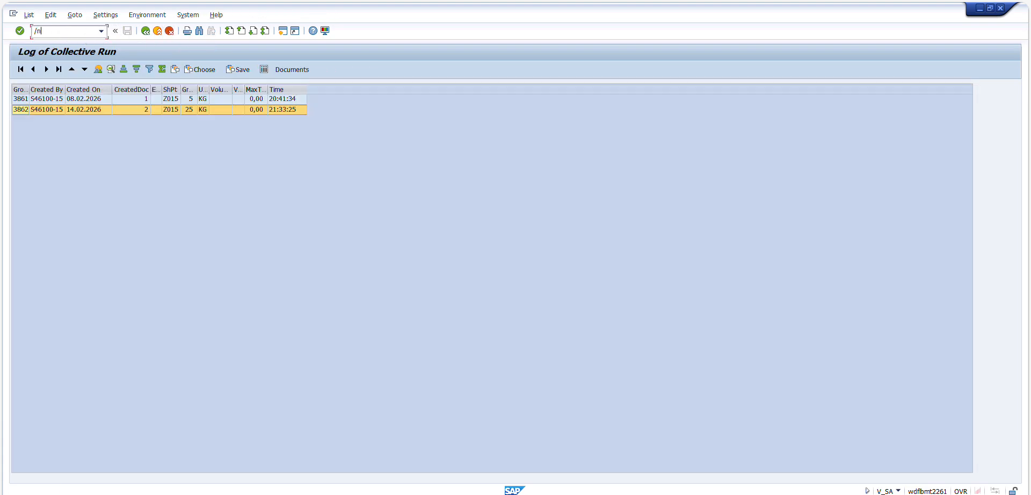
text(spro)
key(Return)
click(60, 69)
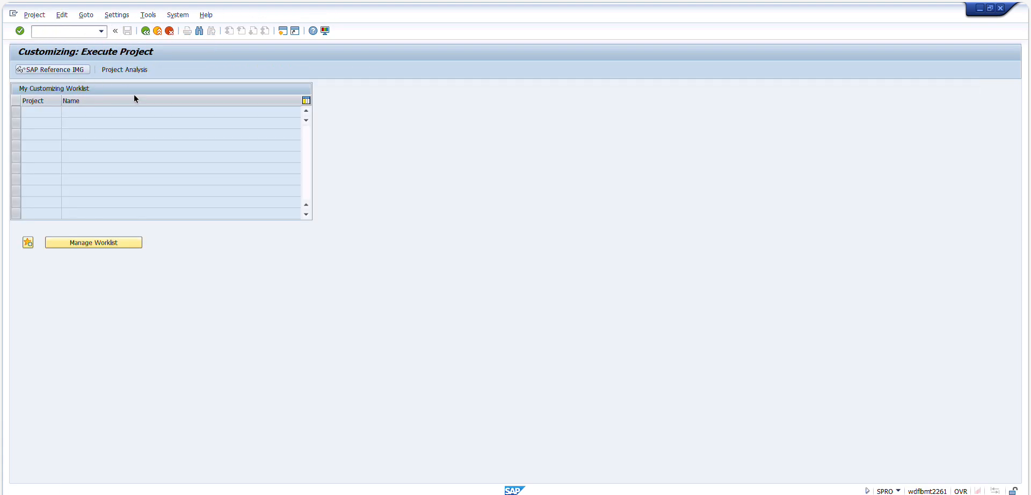
Step: Search the IMG for "storage location determination" and go to the hit under Control Data for Plant Maintenance
key(ctrl+f)
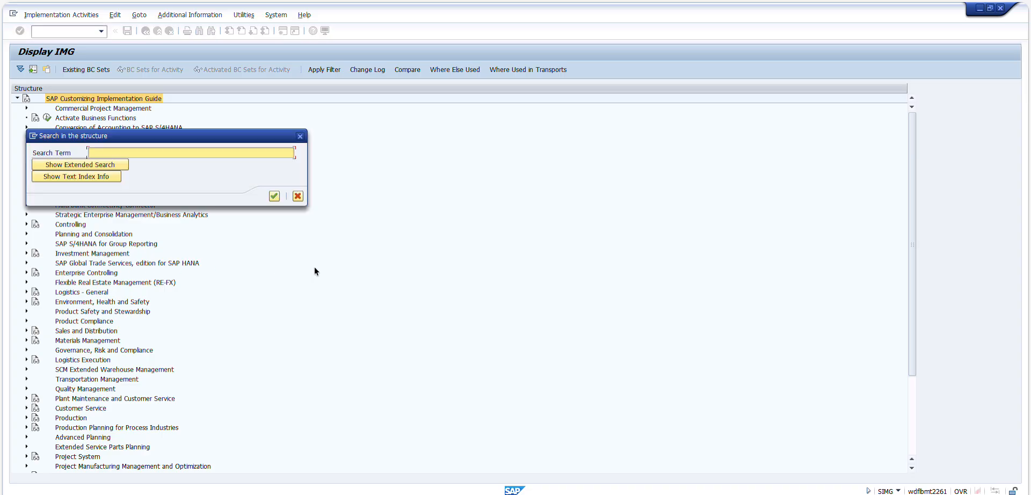
text(storage lacation)
key(BackSpace)
key(BackSpace)
key(BackSpace)
key(BackSpace)
key(BackSpace)
key(BackSpace)
text(cation determ)
text(ation)
key(Return)
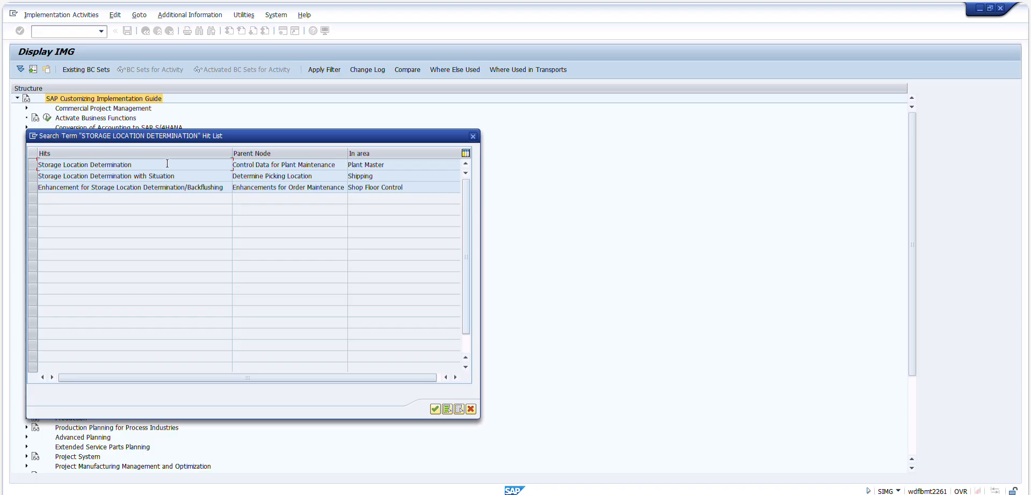
click(176, 179)
double_click(197, 166)
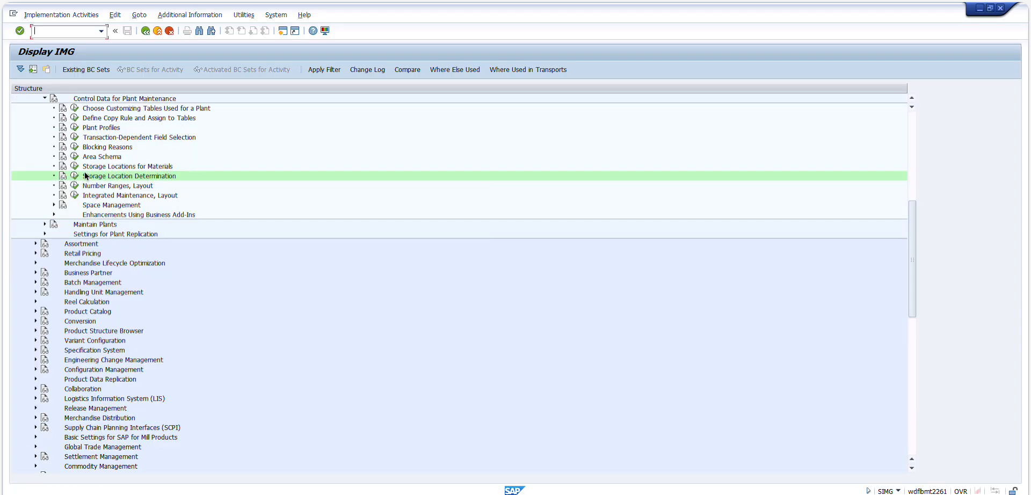
Step: Check the Storage Location Determination entries for plant 1010 and return to the IMG structure
click(76, 176)
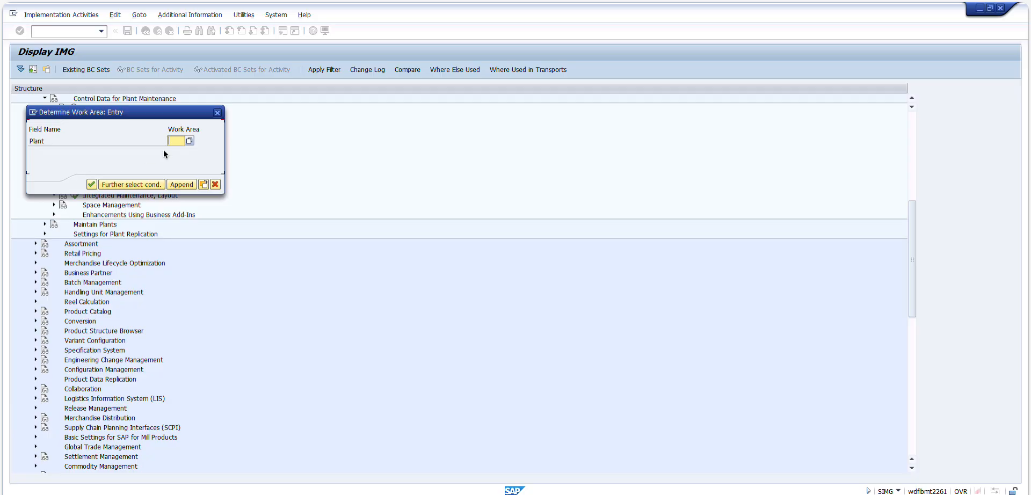
text(1010)
key(Return)
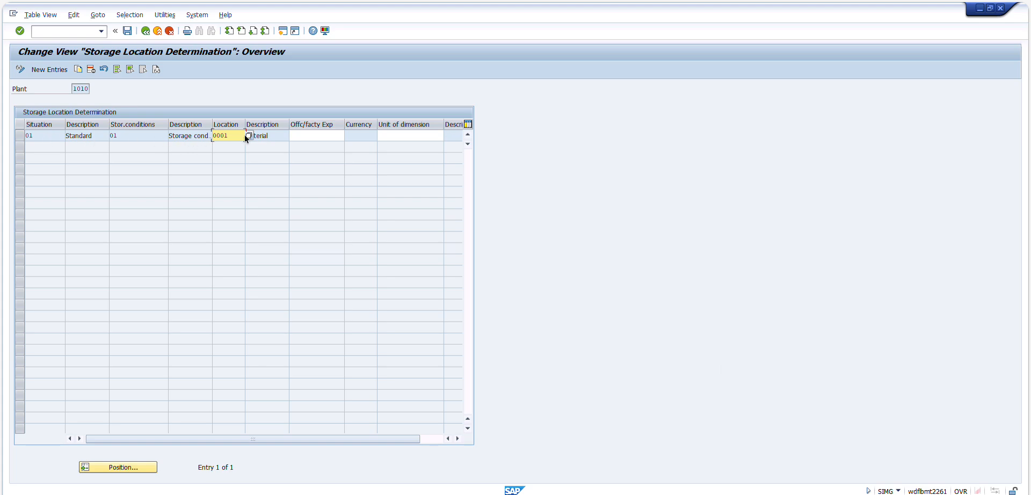
click(144, 29)
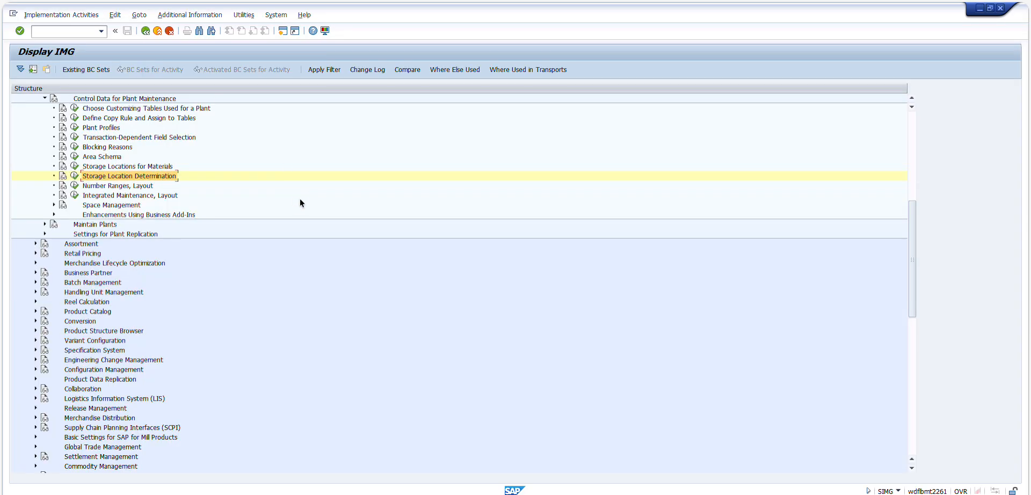
Step: Begin a new IMG structure search and consult Task 2 in the exercise PDF for the right search term
key(ctrl+f)
text(sot)
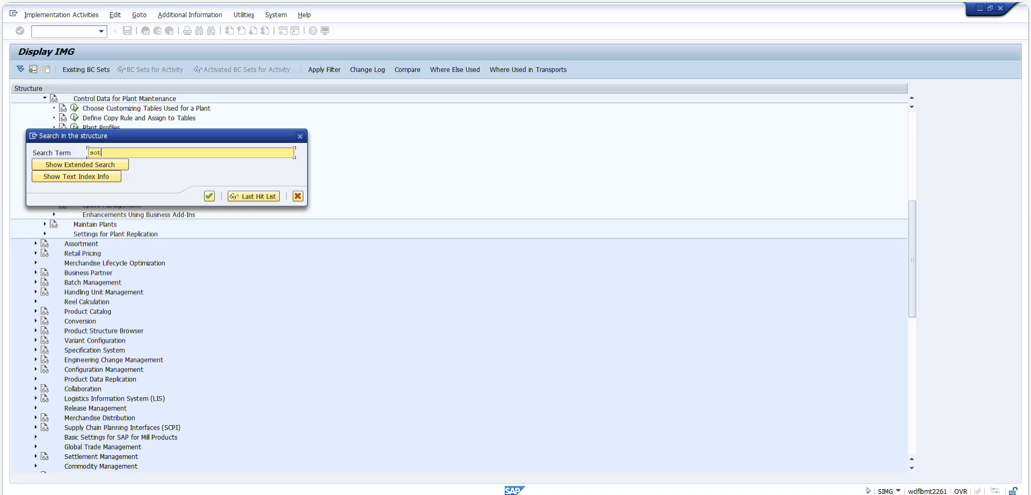
key(BackSpace)
key(BackSpace)
text(tora)
key(BackSpace)
key(alt+Tab)
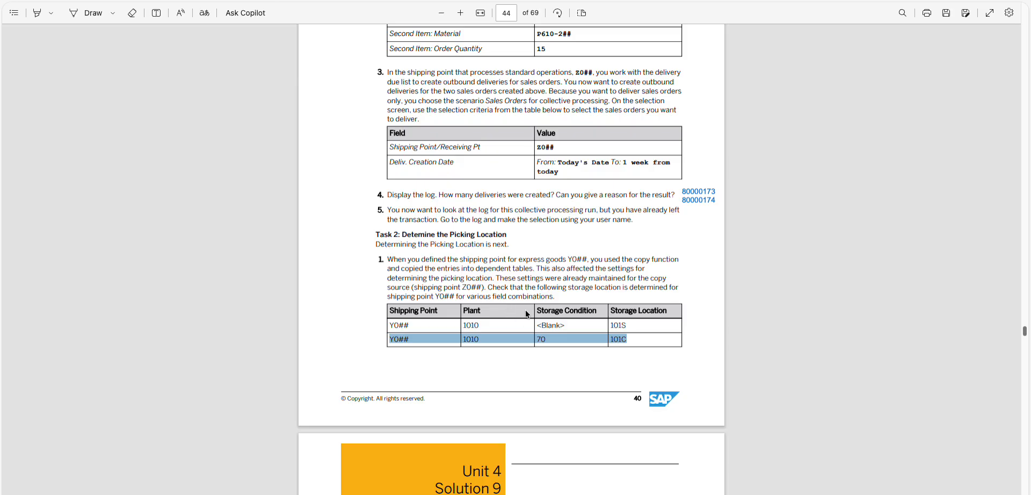
key(alt+Tab)
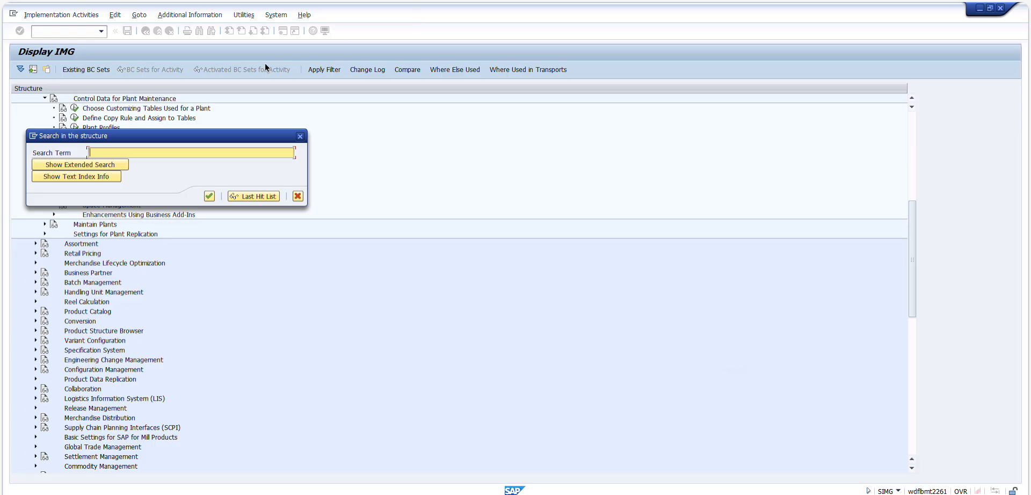
Step: Search the IMG for "picking location", go to the Determine Picking Location hit under Picking and expand that node
text(picking lcoat)
key(BackSpace)
key(BackSpace)
key(BackSpace)
key(BackSpace)
text(ocation)
key(Return)
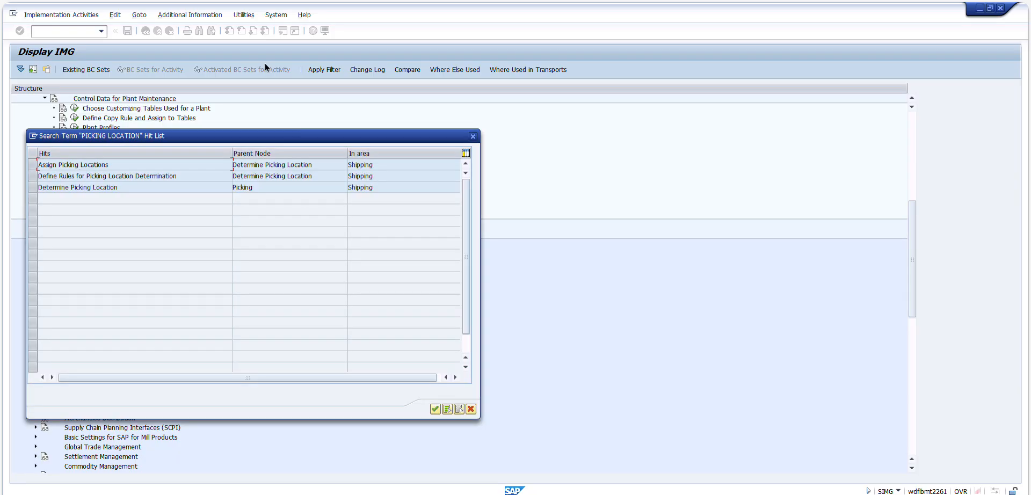
double_click(81, 187)
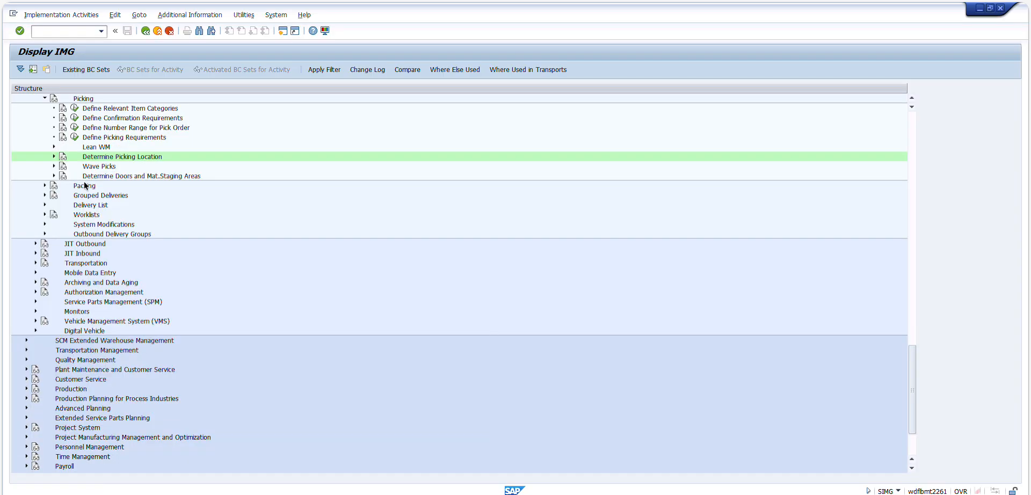
click(53, 157)
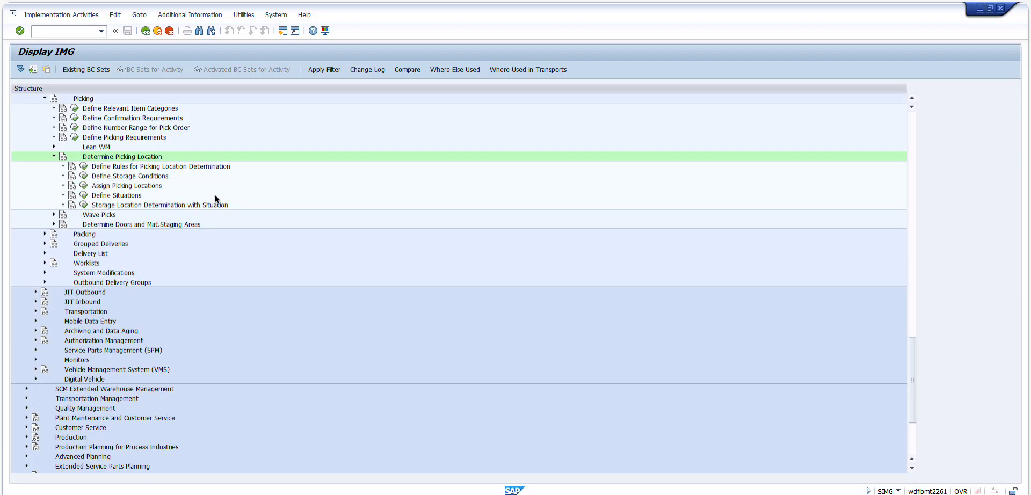
Step: Compare the picking location rule and assignment activities, and open Assign Picking Locations
click(144, 166)
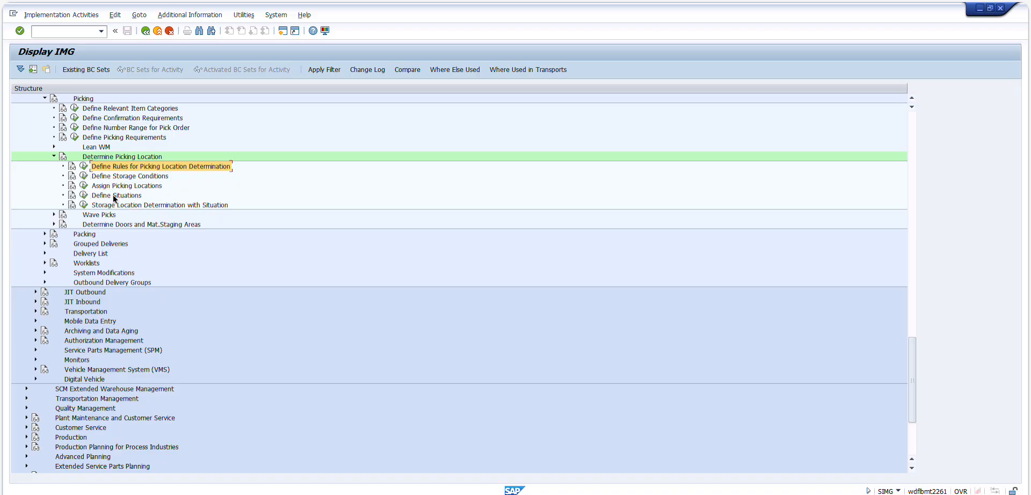
click(140, 186)
click(173, 169)
click(156, 184)
click(170, 169)
click(152, 183)
click(84, 186)
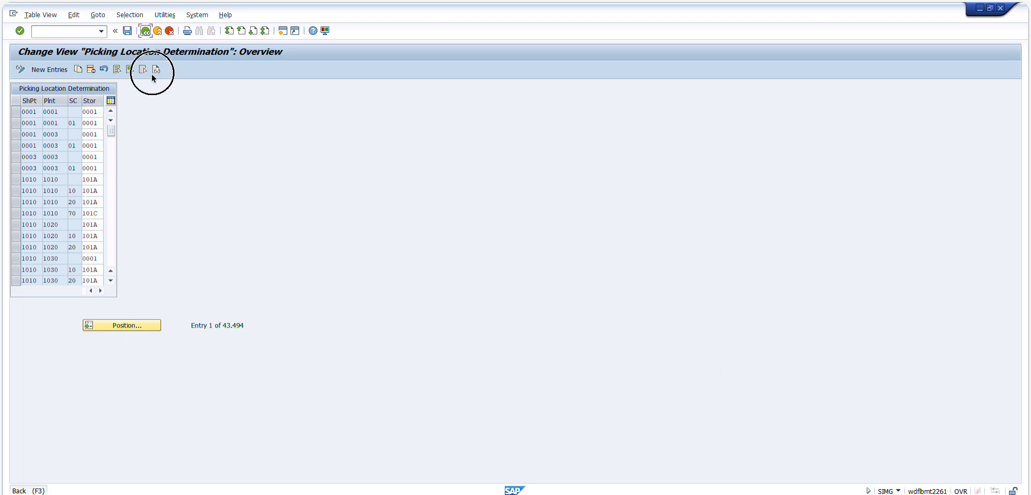
Step: Display the system status of the picking location view, copy the screen program name and close the status window
click(197, 15)
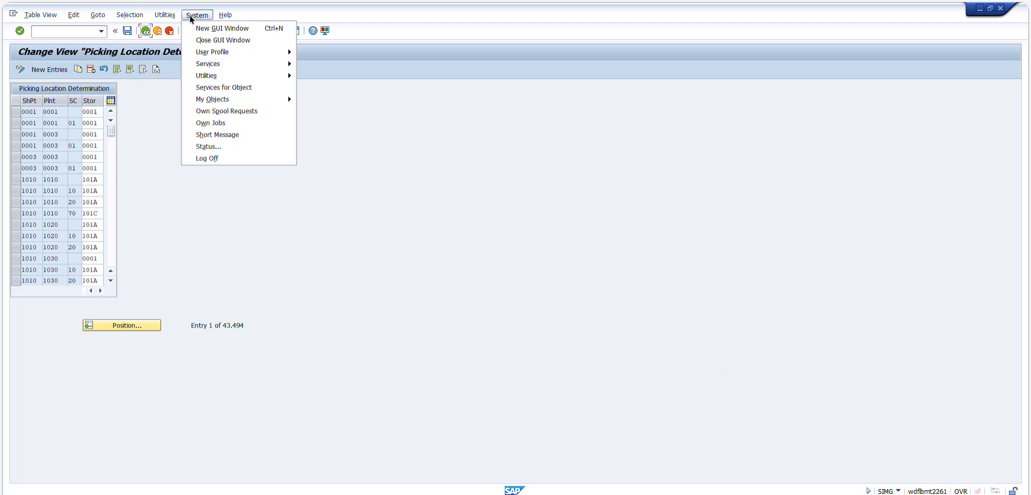
click(235, 146)
click(119, 221)
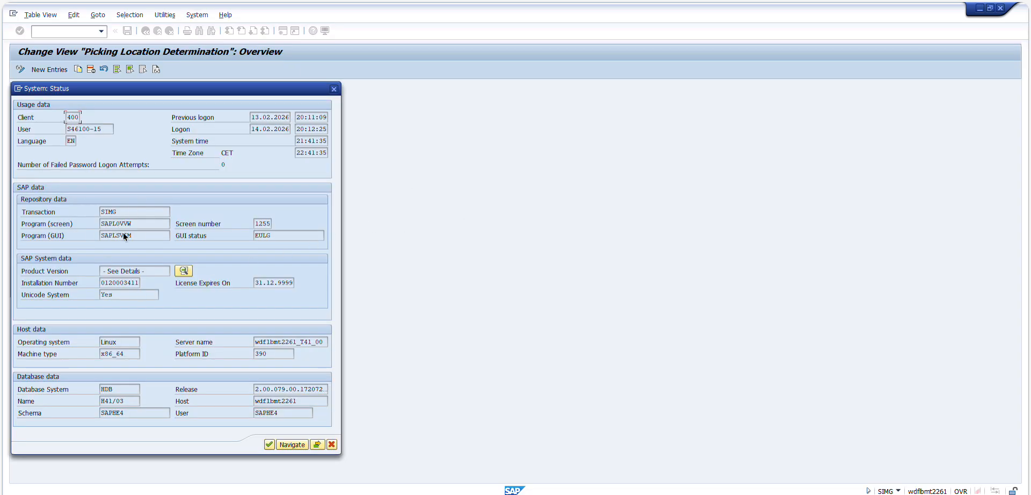
click(59, 222)
key(ctrl+c)
click(386, 134)
click(334, 89)
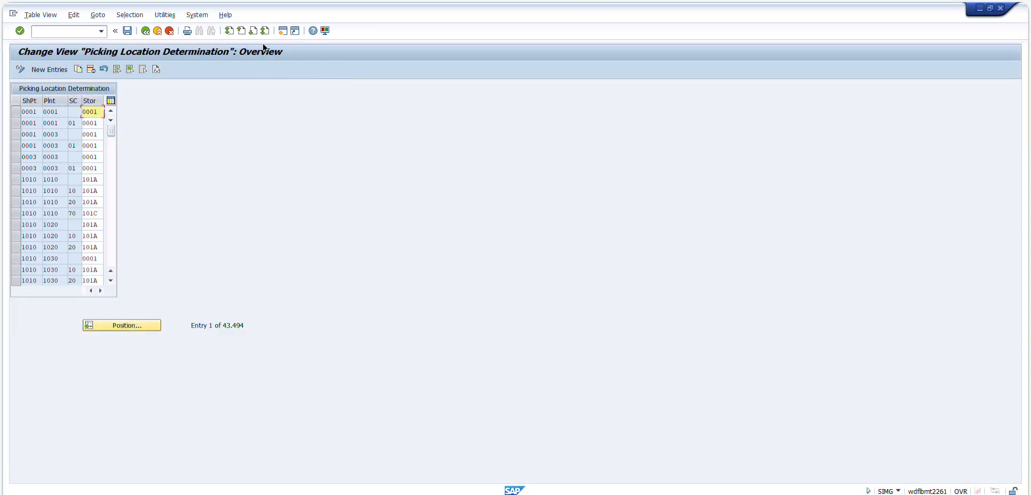
Step: Try to run the copied program name SAPL0VVW as a transaction in a new session, and return to the picking location view
click(278, 34)
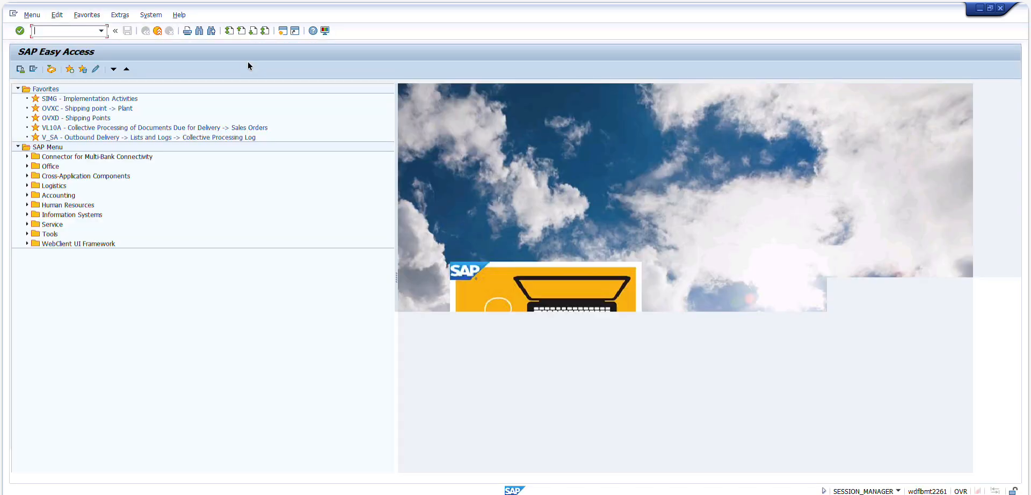
key(ctrl+v)
key(Return)
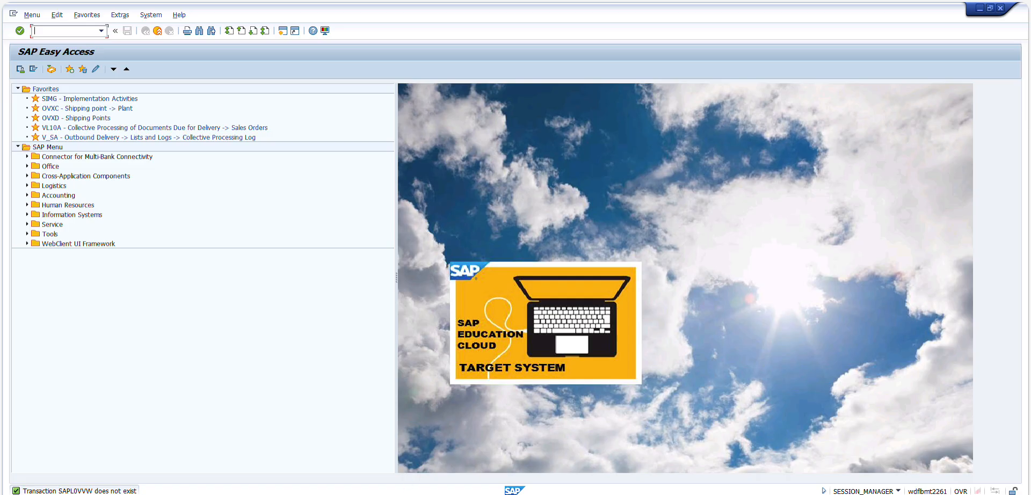
click(396, 494)
right_click(408, 494)
click(382, 486)
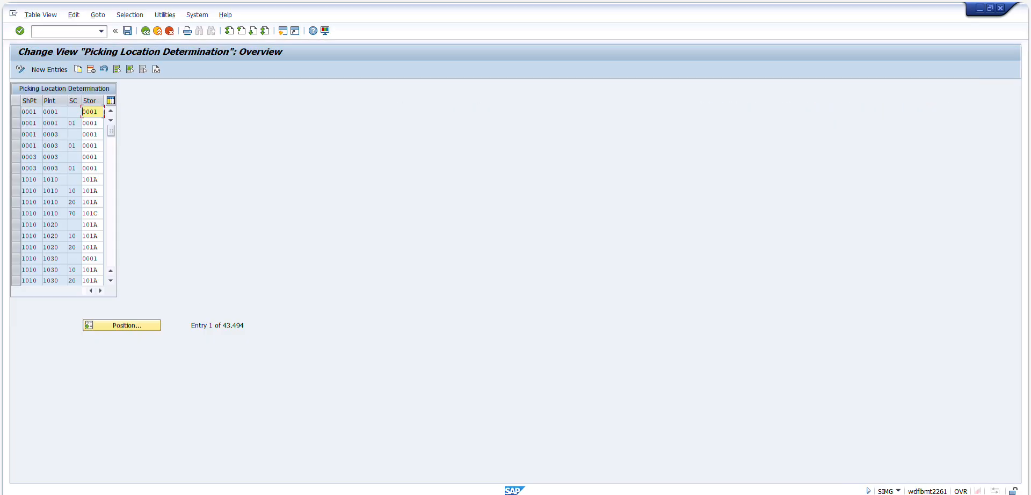
click(396, 494)
click(396, 494)
Step: Examine the storage location rules per delivery type in Define Rules for Picking Location Determination, and return to the IMG structure
click(145, 30)
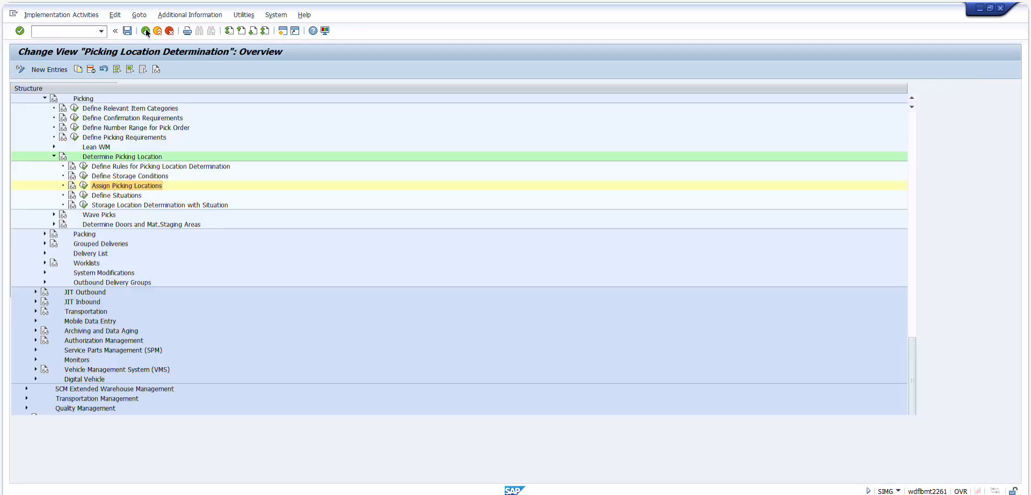
click(86, 168)
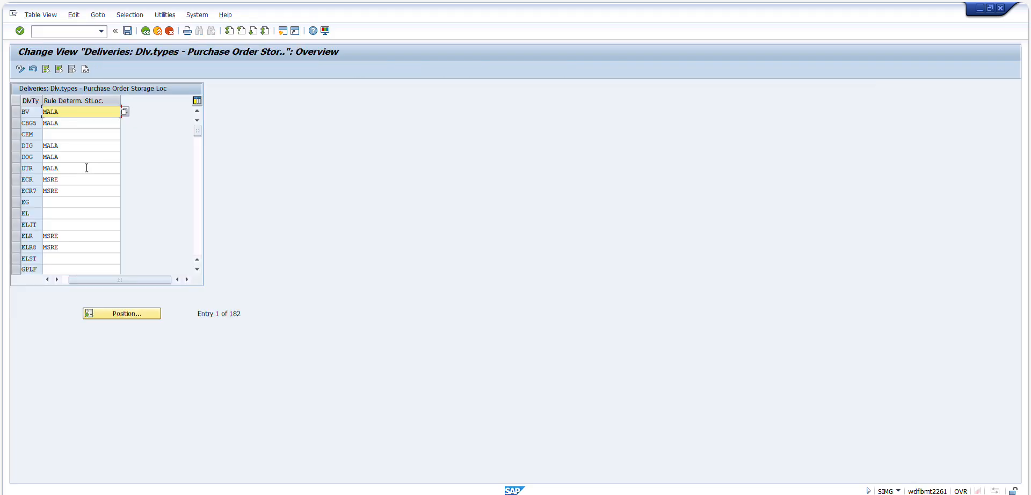
click(62, 123)
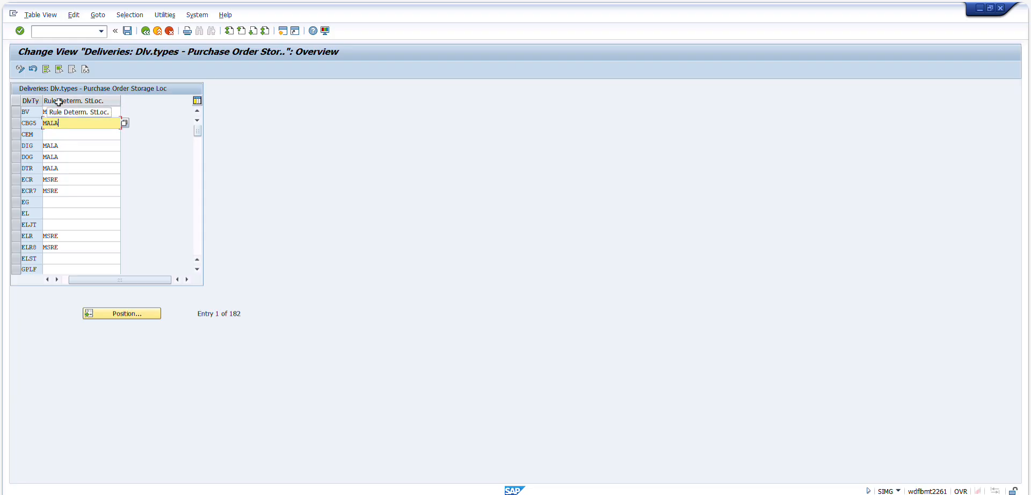
scroll(97, 172, down, 20)
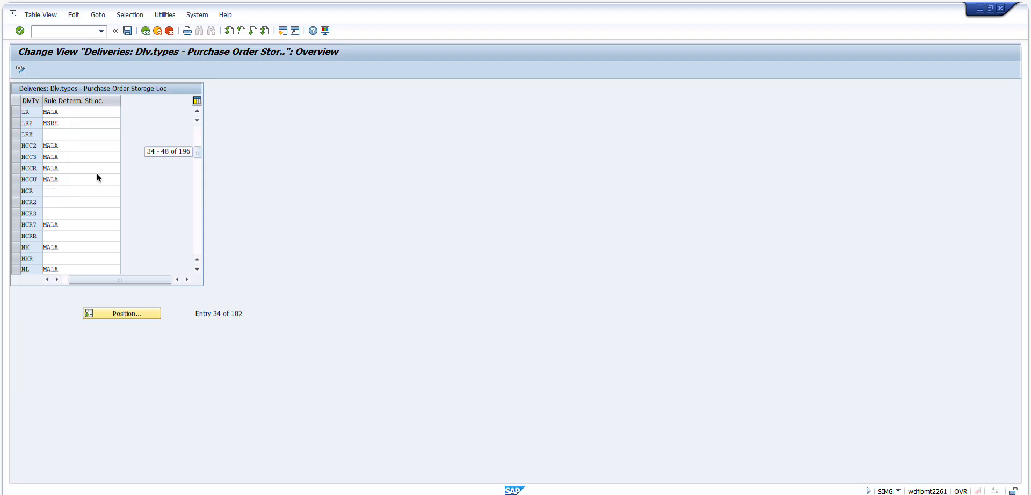
scroll(97, 173, down, 20)
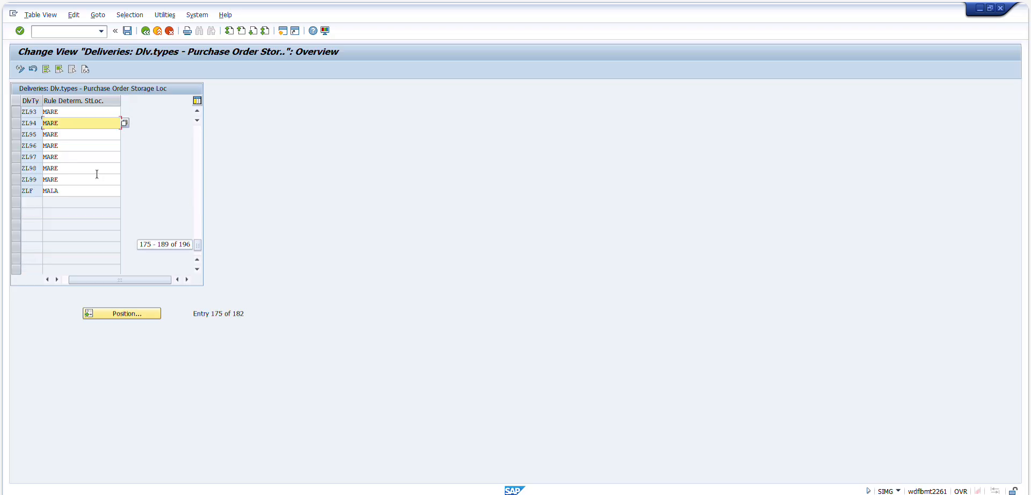
scroll(98, 172, up, 20)
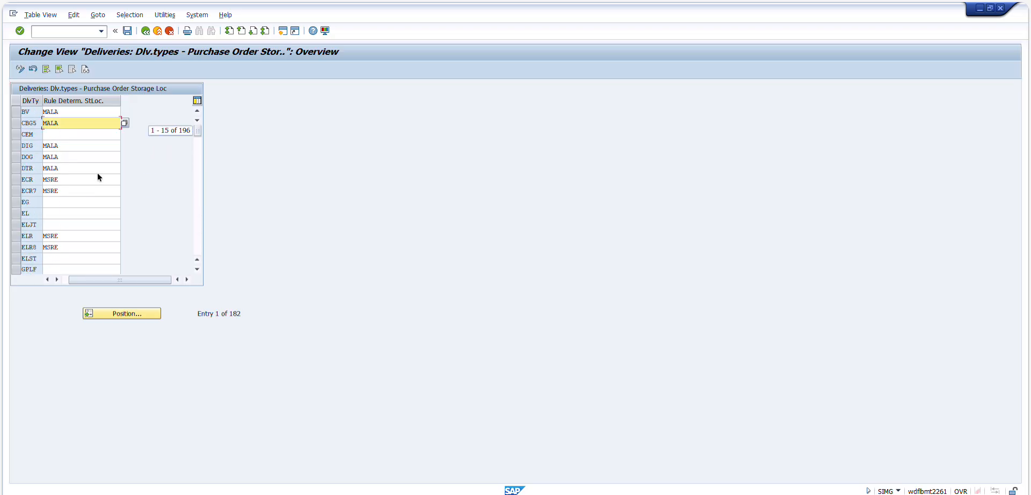
click(145, 30)
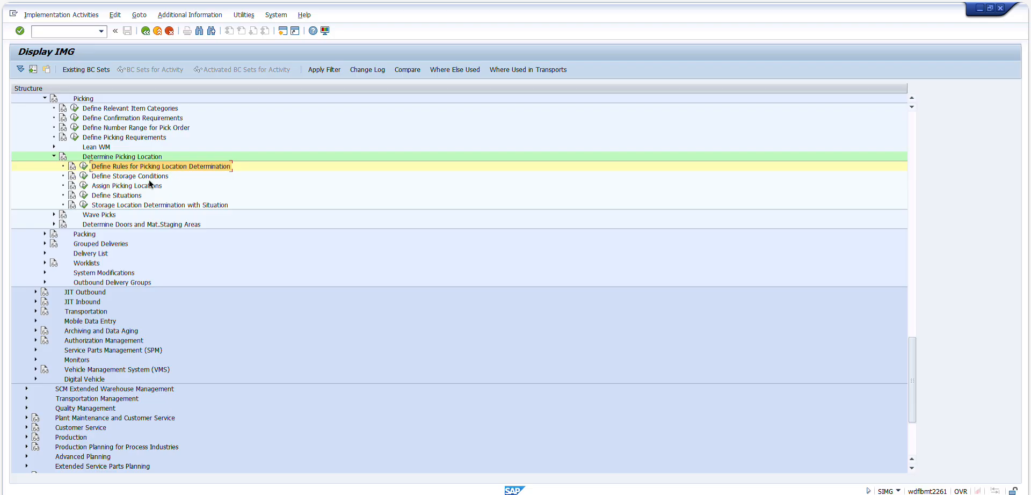
Step: Open the Assign Picking Locations activity and position the picking location list at shipping point Y015
click(111, 177)
click(112, 183)
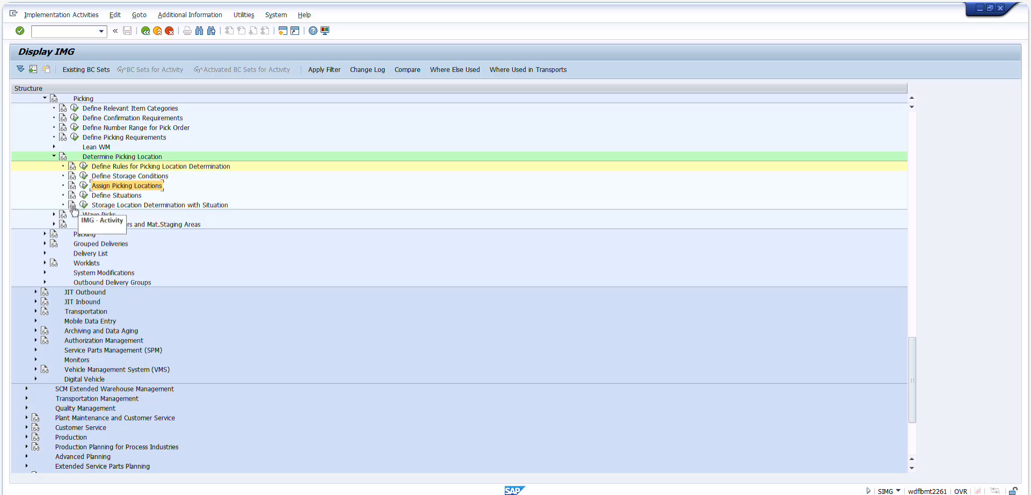
click(84, 187)
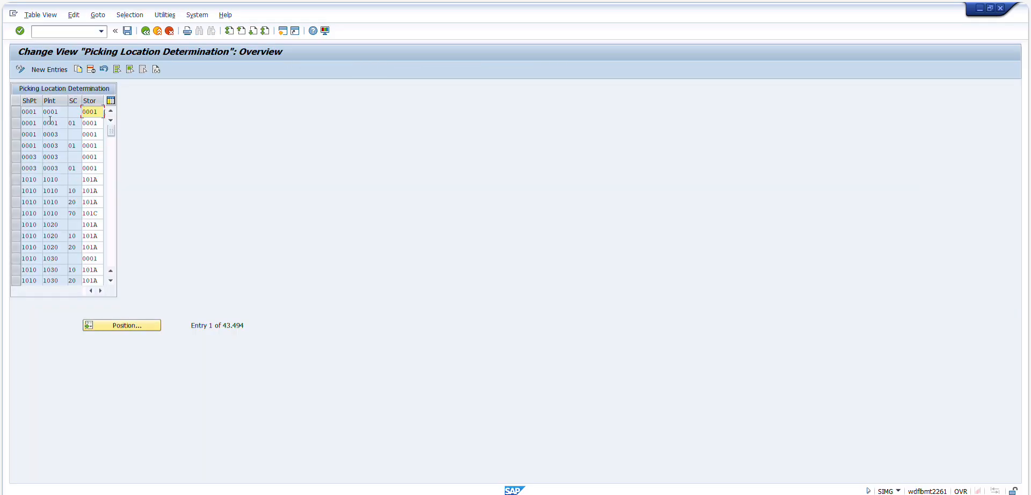
click(122, 325)
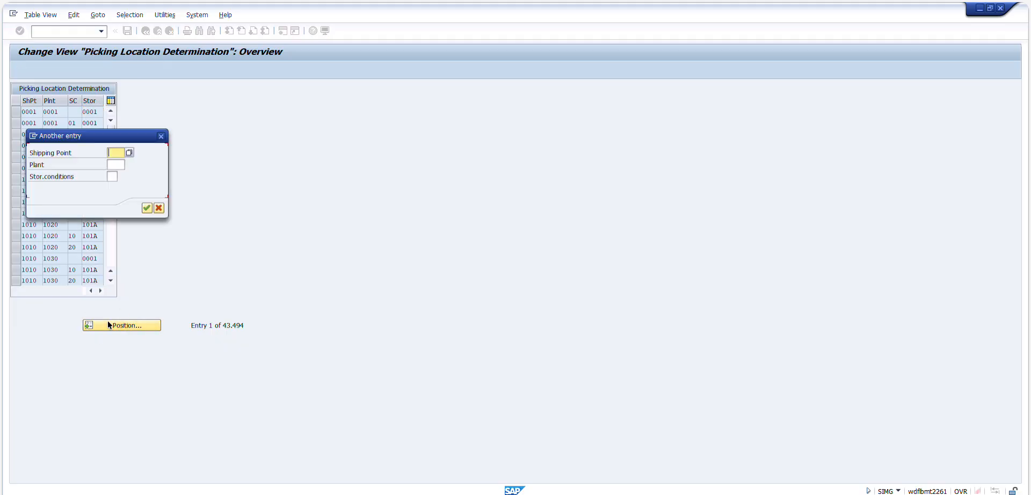
text(Y015)
key(Return)
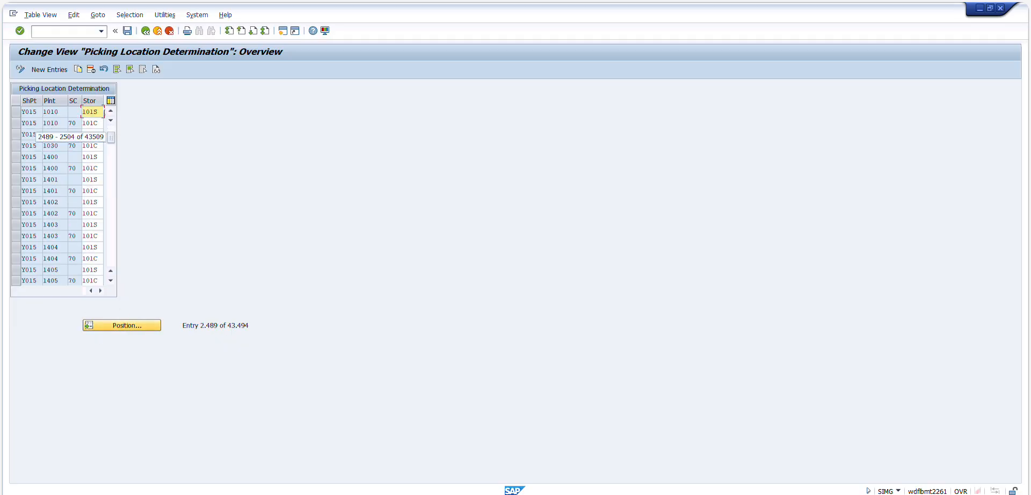
Step: Check the storage conditions and storage locations of the two Y015 entries for plant 1010, and return to the IMG structure
click(74, 111)
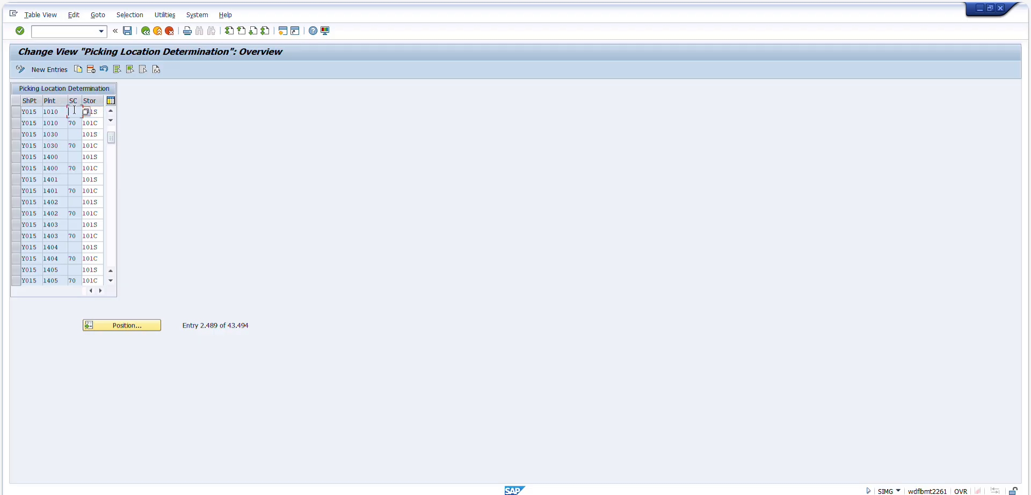
click(98, 112)
click(75, 124)
click(96, 124)
click(145, 31)
Step: Reopen Assign Picking Locations after pointing out the rules activity, and position the list at shipping point Y015 again
click(110, 167)
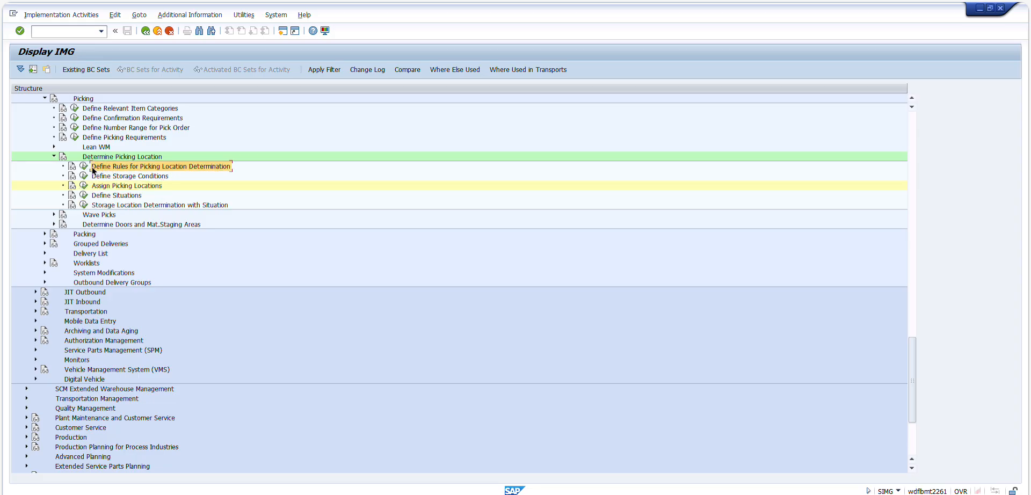
click(83, 185)
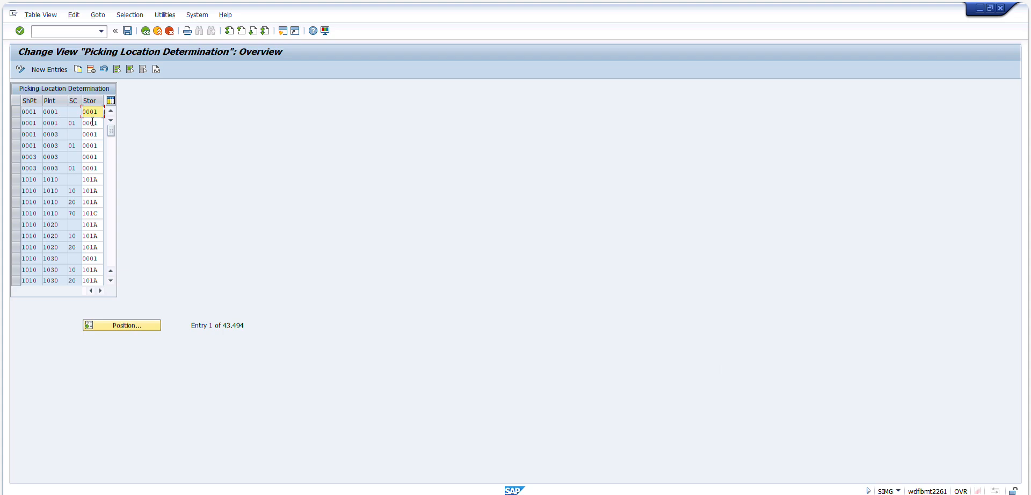
mouse_move(97, 123)
mouse_down()
mouse_move(43, 125)
mouse_move(79, 115)
mouse_up()
click(107, 324)
text(Y)
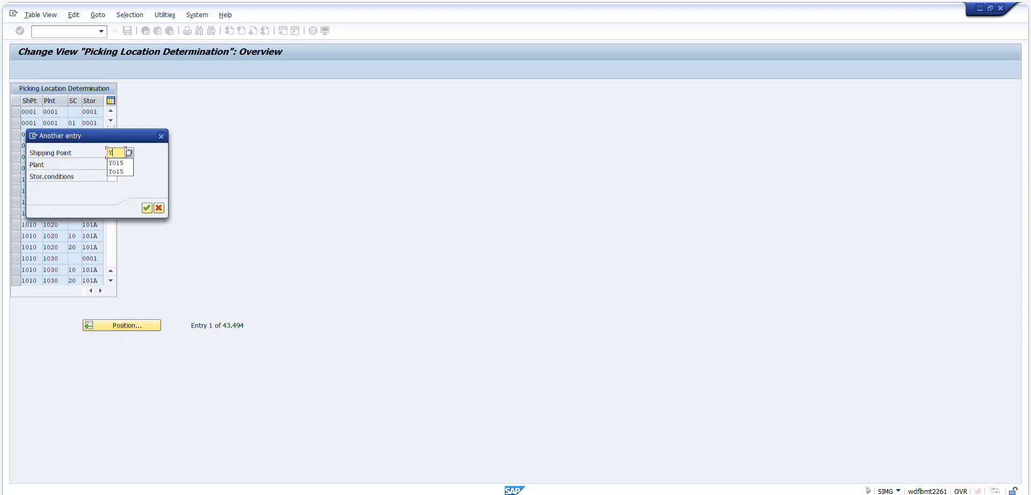
text(015)
key(Return)
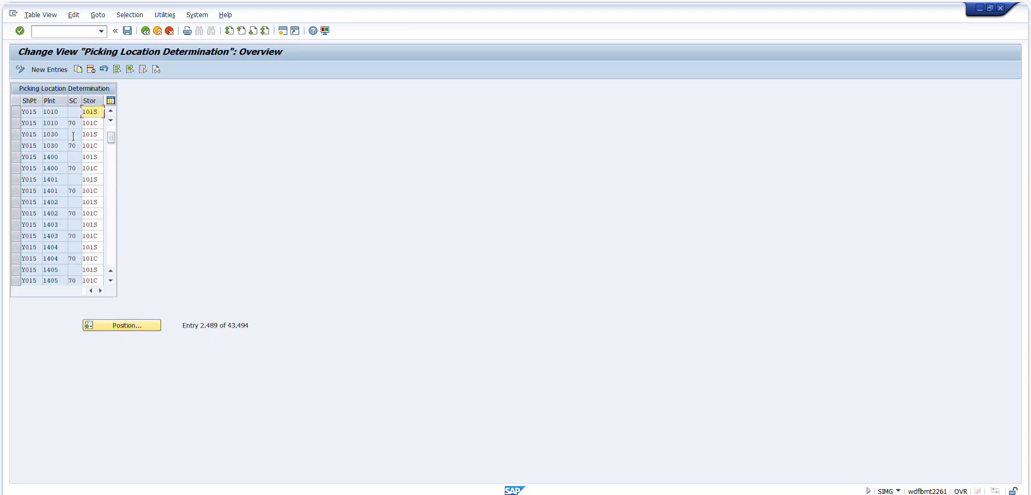
Step: Display the possible storage location rules for delivery type BV in Define Rules for Picking Location Determination, and return to the IMG
click(148, 30)
click(82, 168)
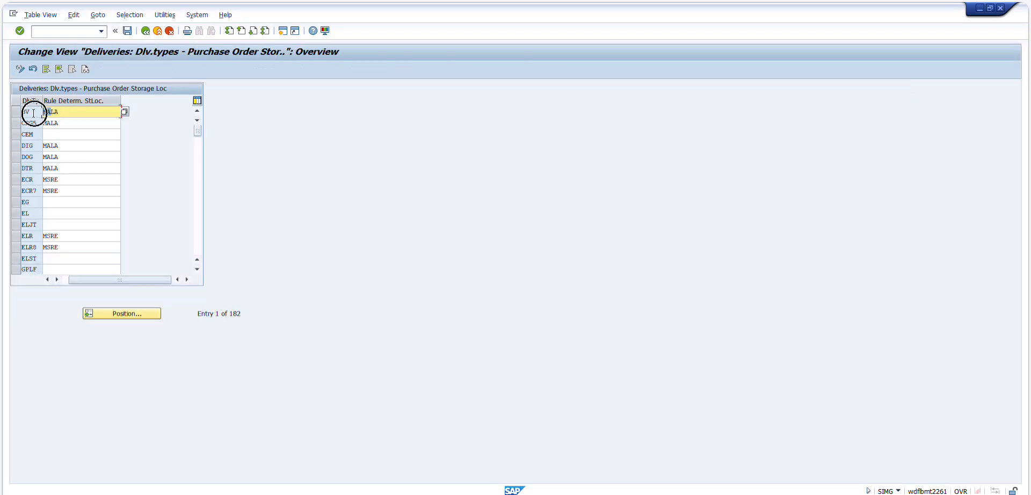
click(71, 114)
click(124, 111)
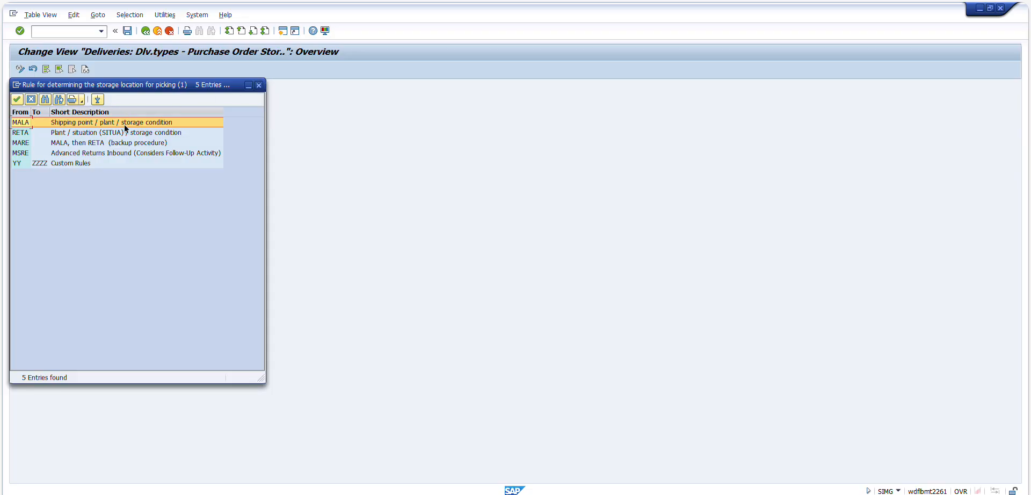
click(258, 85)
click(144, 30)
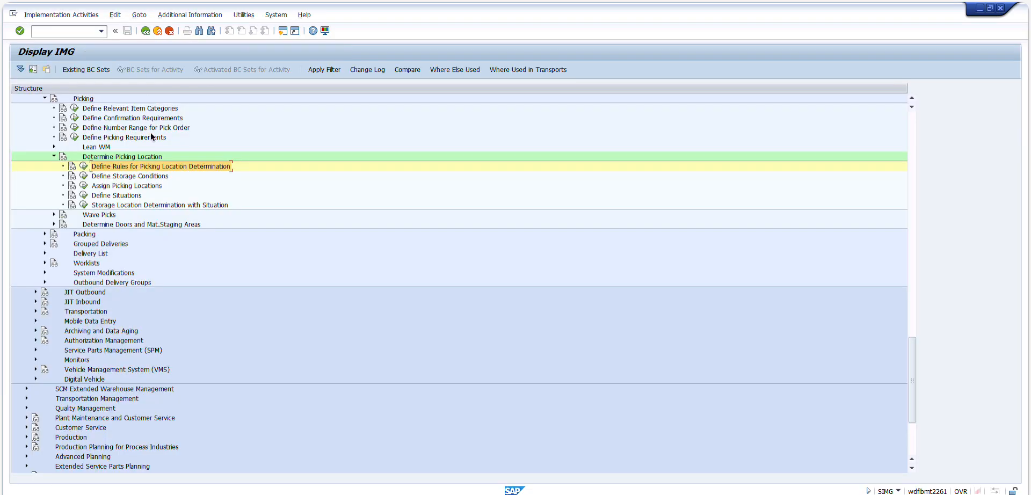
Step: View the list of situations in the Define Situations activity and return to the IMG structure
click(149, 185)
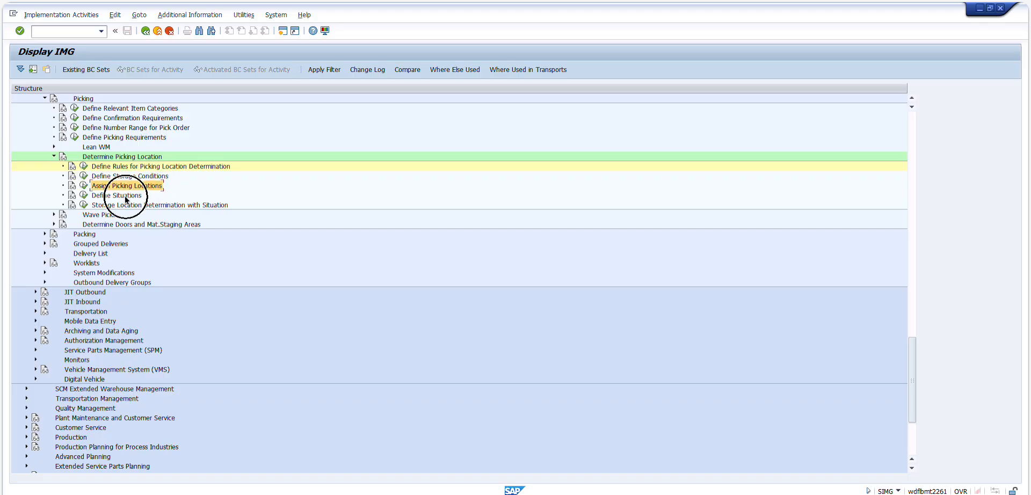
click(93, 195)
click(85, 196)
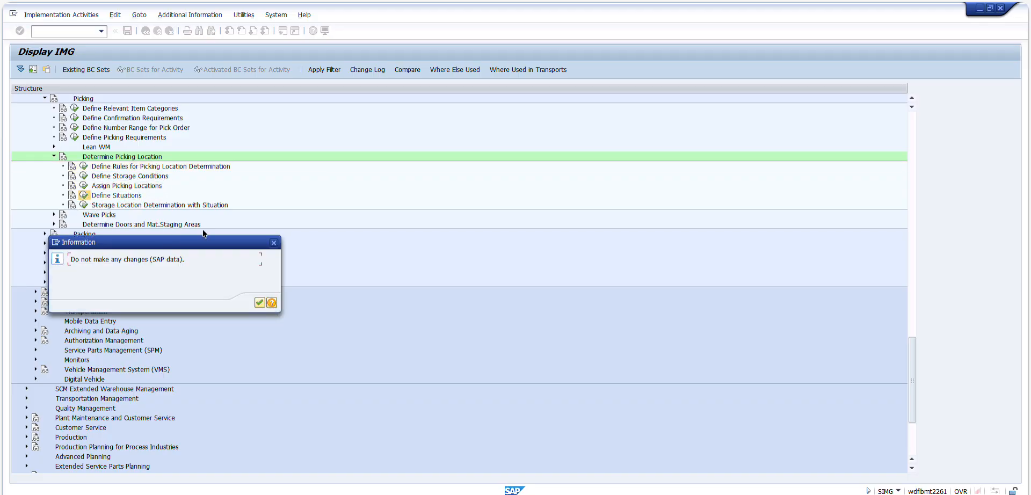
key(Return)
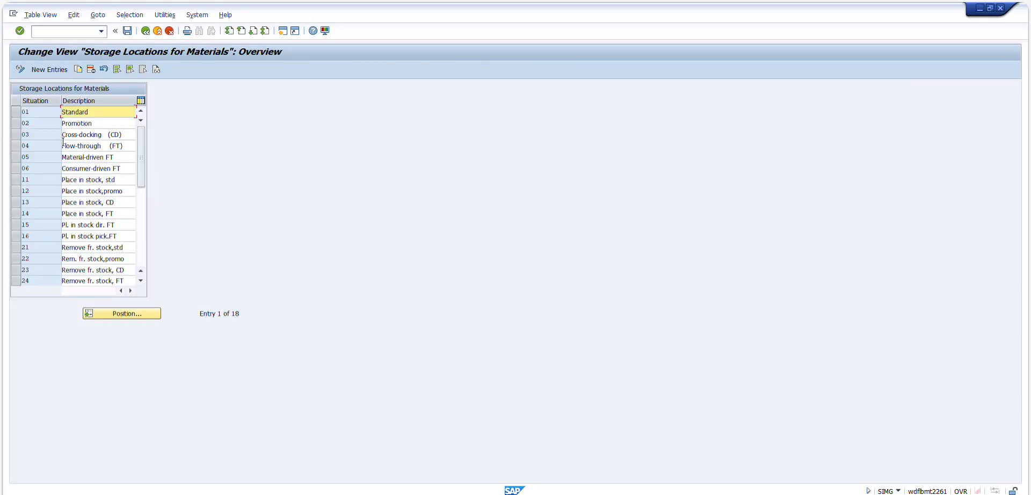
click(145, 31)
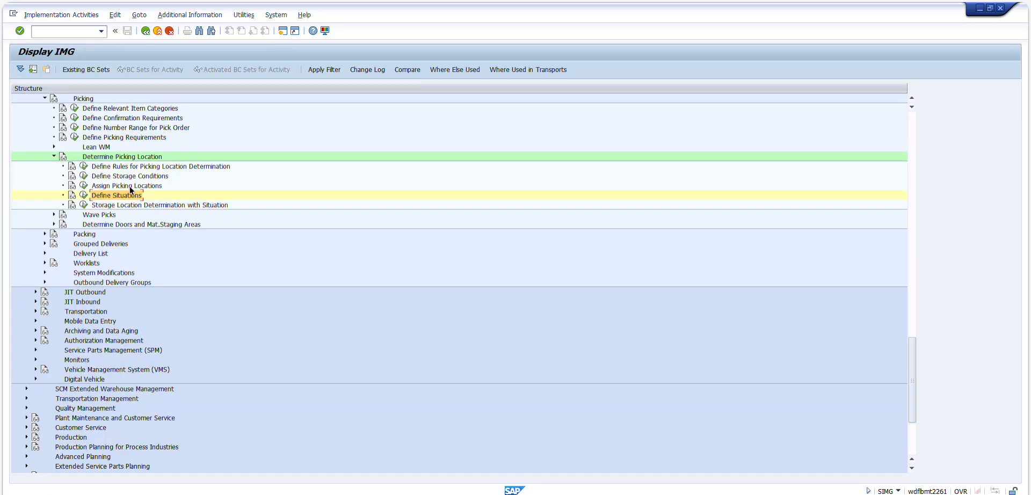
Step: Reopen the picking location rules per delivery type, compare the available rules for BV once more, and close the value list
click(83, 165)
click(72, 179)
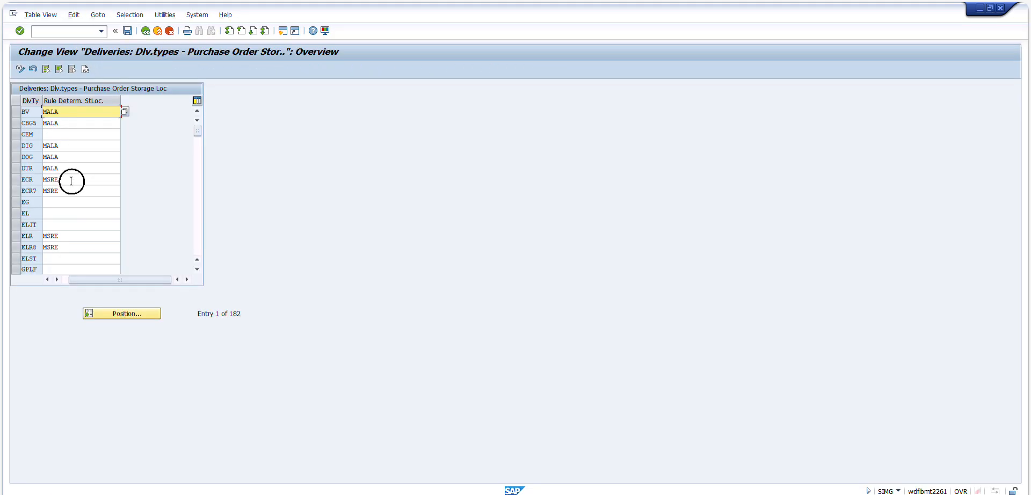
click(95, 112)
click(124, 112)
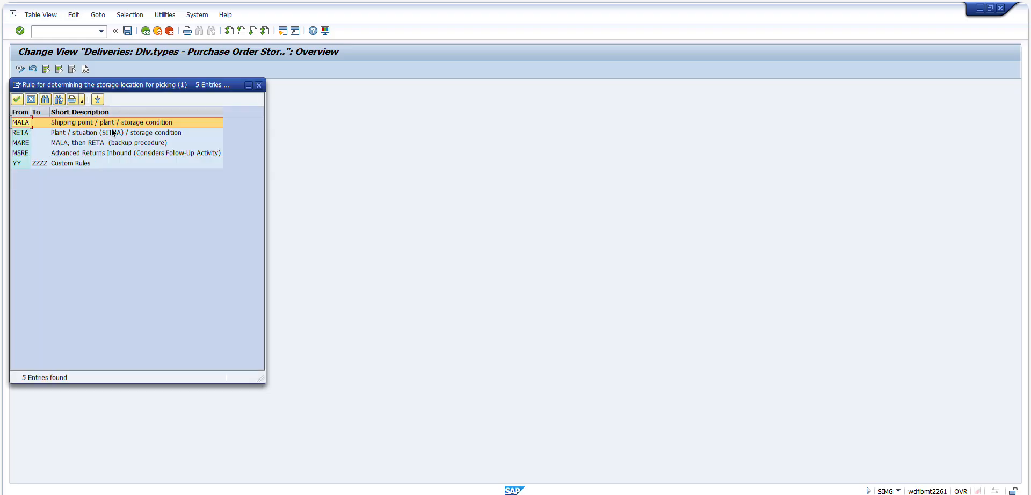
click(258, 85)
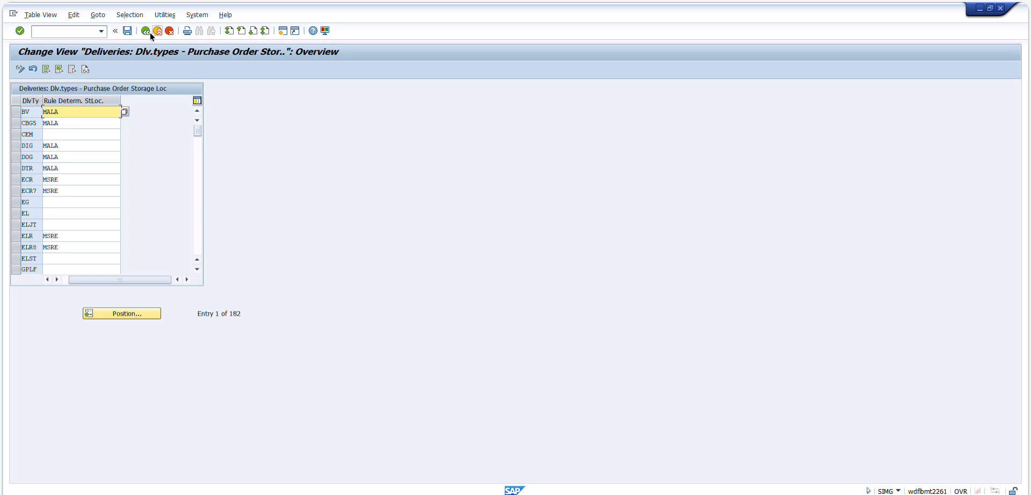
Step: Position the delivery type list at LF to check its storage location rule
click(134, 311)
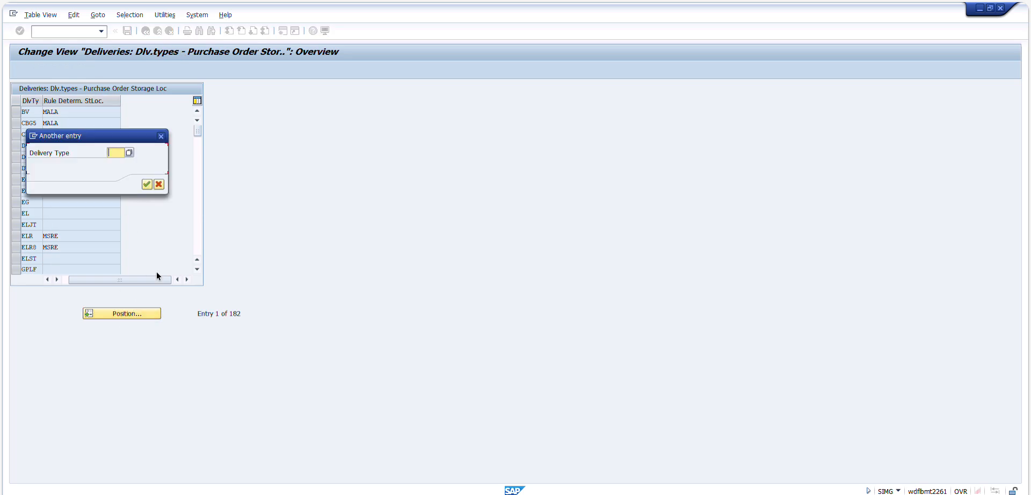
click(160, 185)
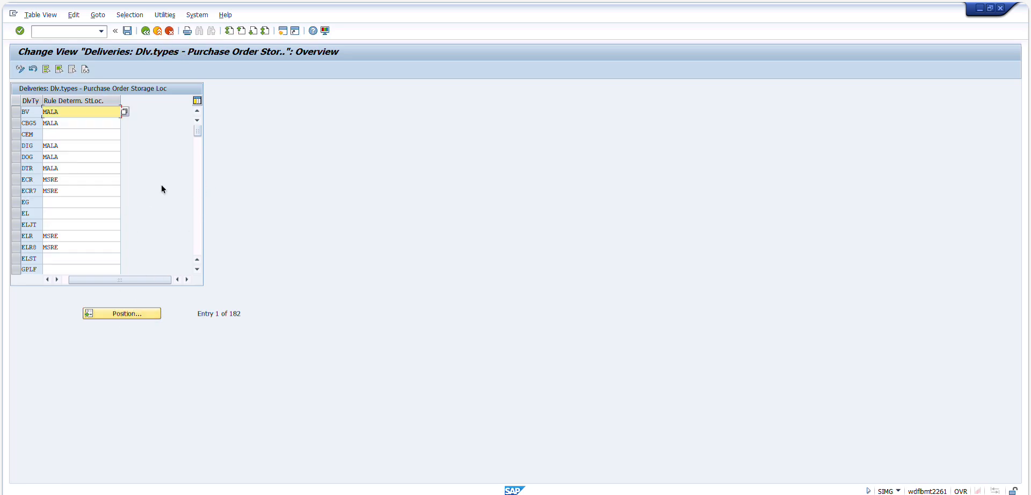
click(133, 312)
text(LF)
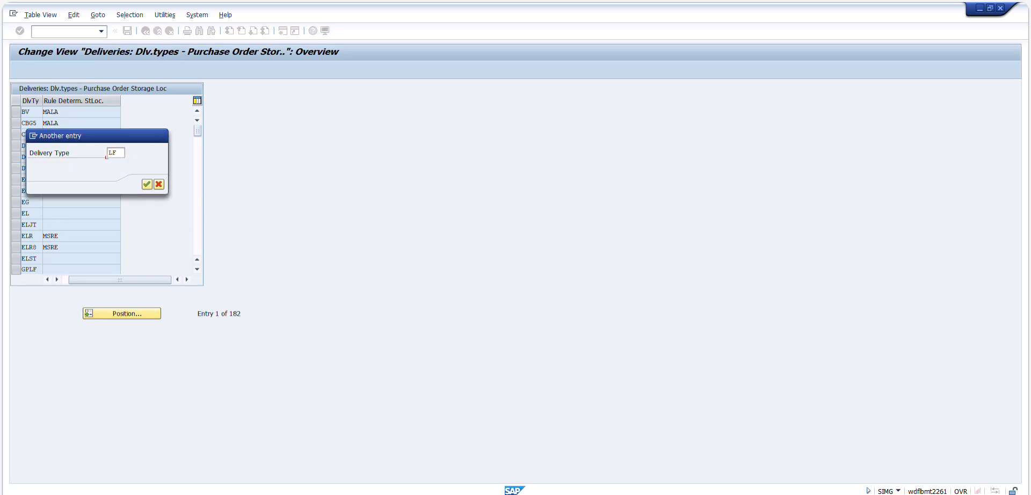
key(Return)
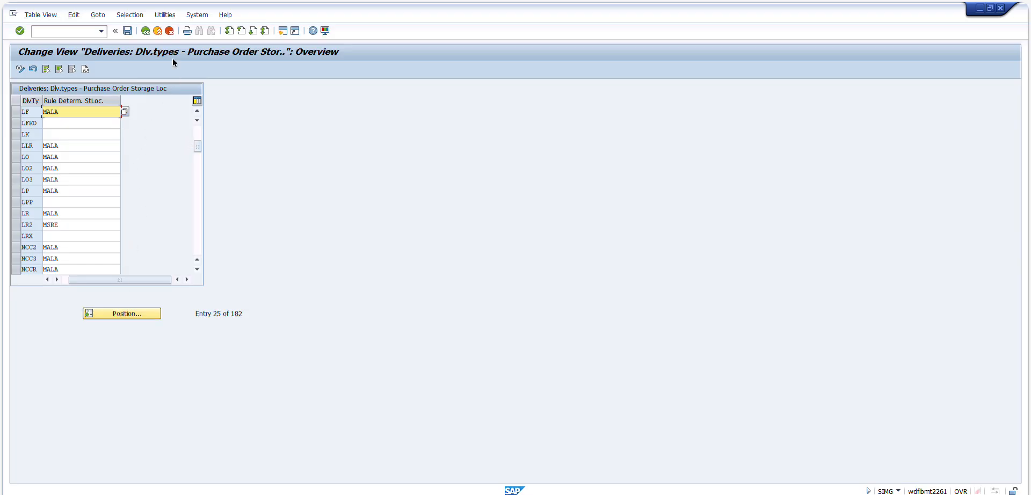
Step: Leave the delivery type rules, view the key fields in Assign Picking Locations and return to the IMG structure
click(145, 31)
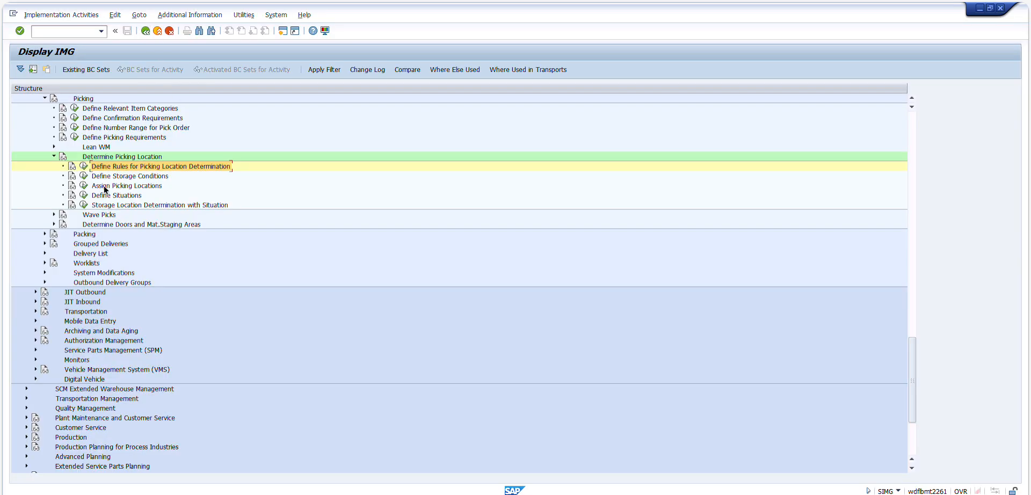
click(84, 186)
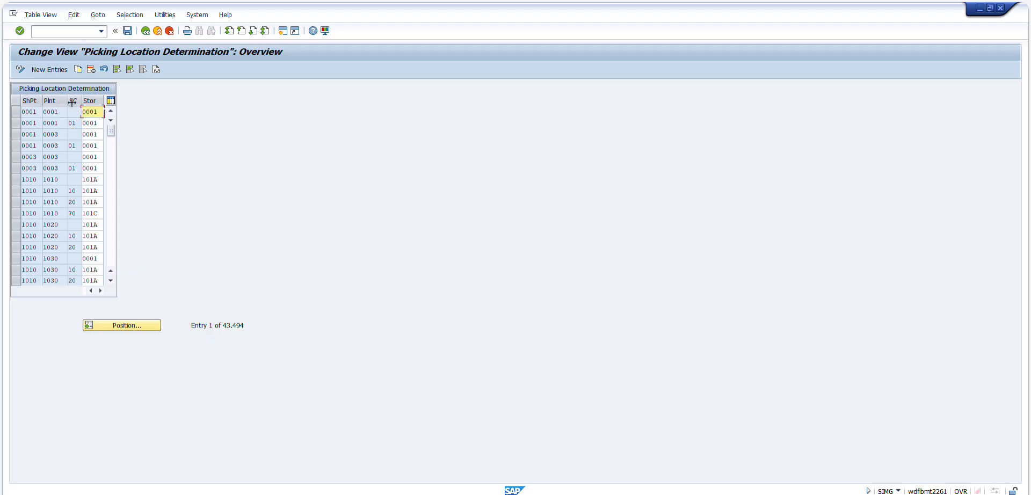
click(145, 31)
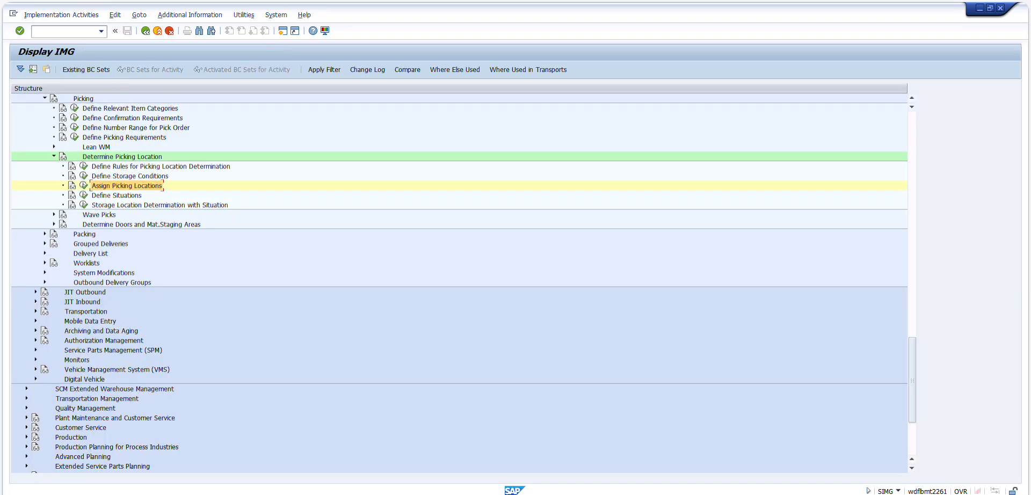
Step: Switch to the exercise PDF and review the sales order, delivery due list and picking location tasks on processing outbound deliveries
key(alt+Tab)
scroll(349, 195, down, 3)
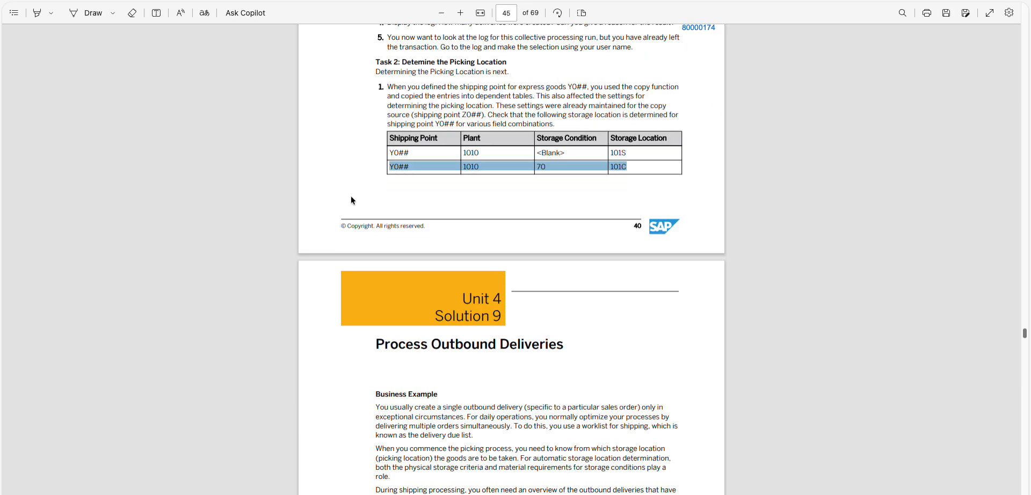
scroll(353, 189, up, 5)
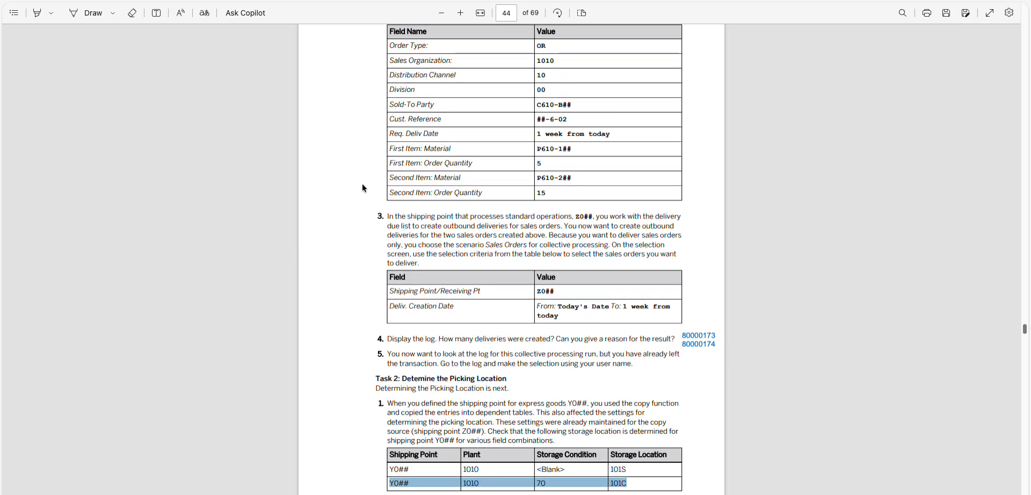
scroll(358, 191, up, 5)
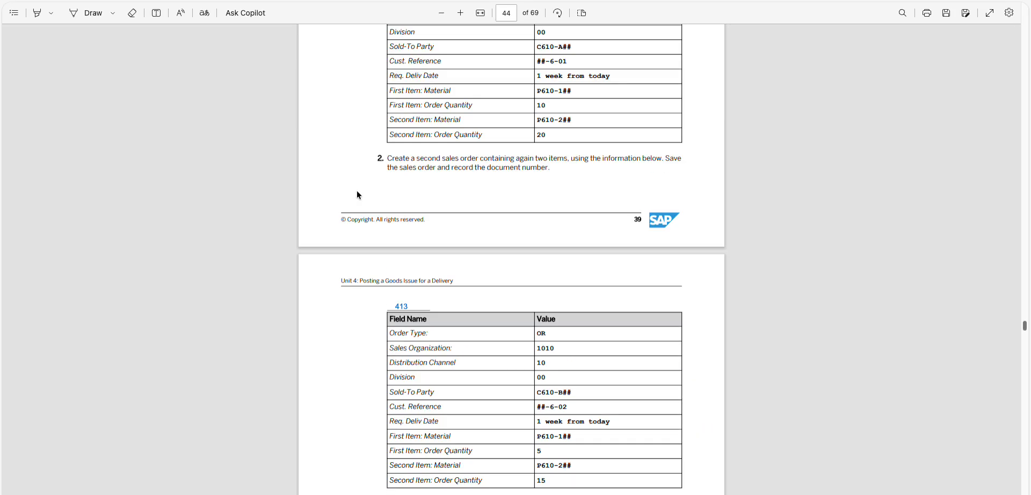
scroll(358, 194, up, 4)
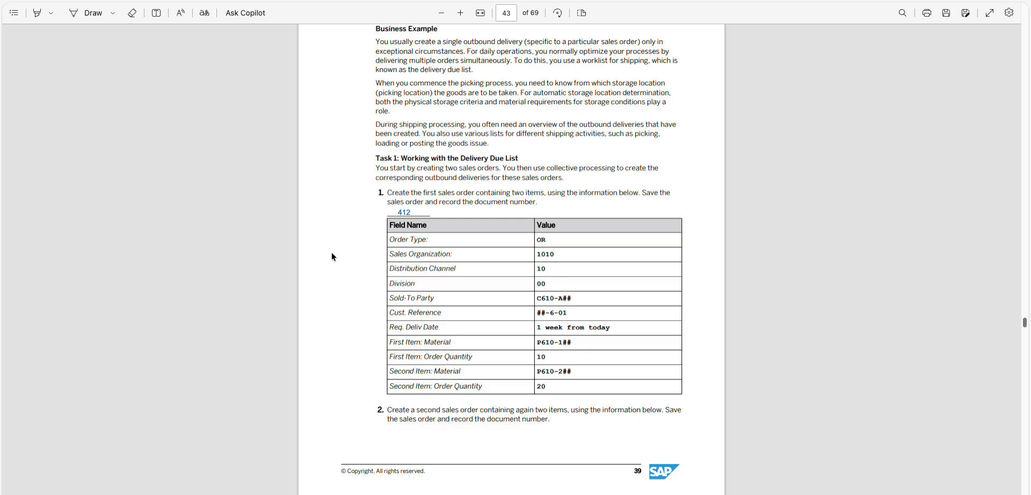
Step: Skim Solution 9 in the PDF and go to Exercise 10, Work with the Outbound Delivery Monitor
scroll(331, 254, down, 15)
scroll(330, 253, up, 2)
scroll(331, 253, down, 15)
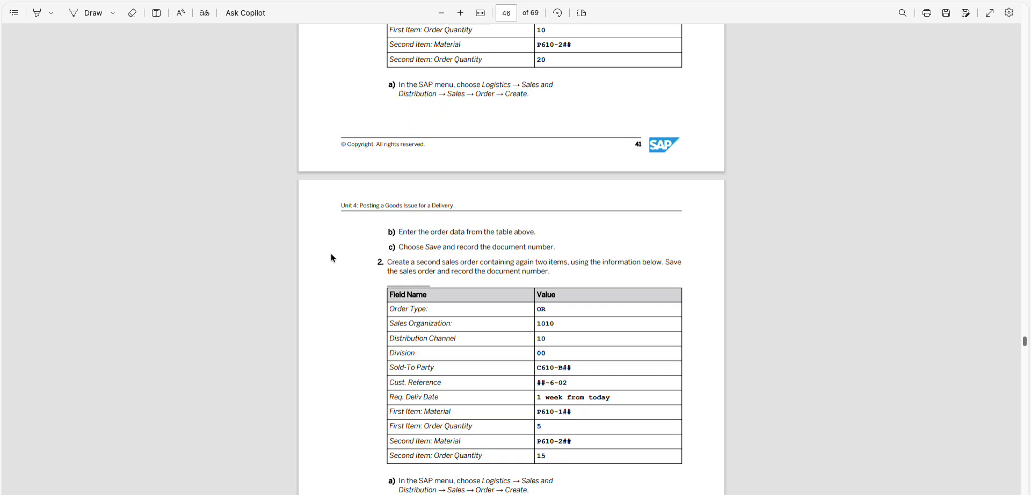
scroll(331, 255, up, 3)
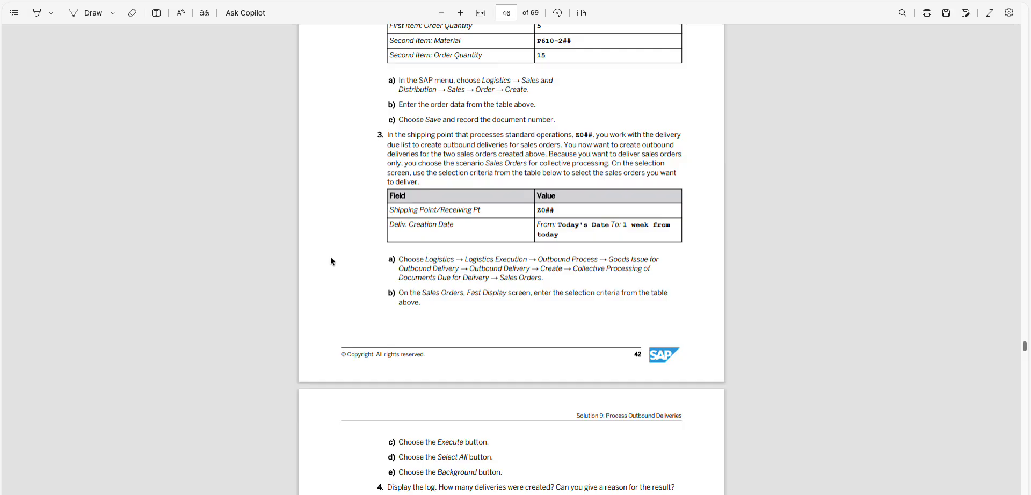
scroll(330, 256, down, 10)
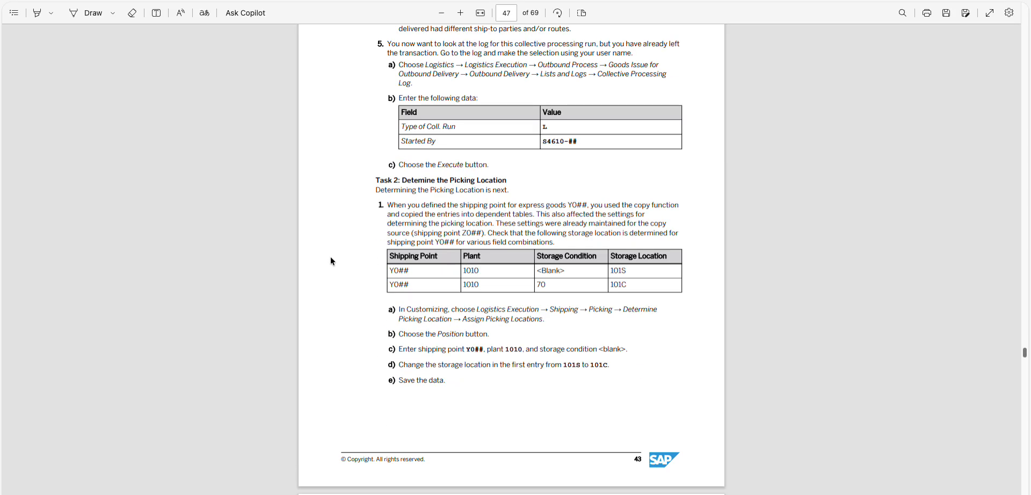
scroll(330, 257, down, 9)
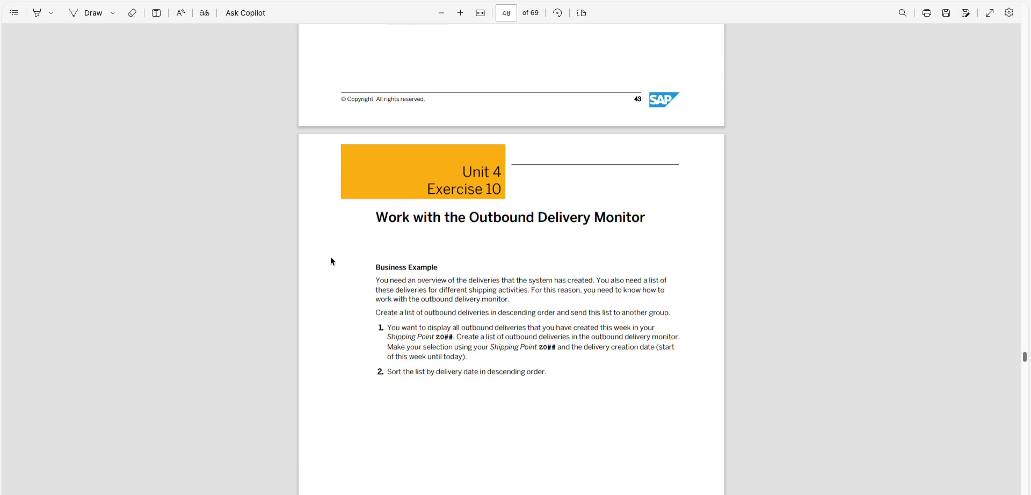
scroll(331, 257, up, 2)
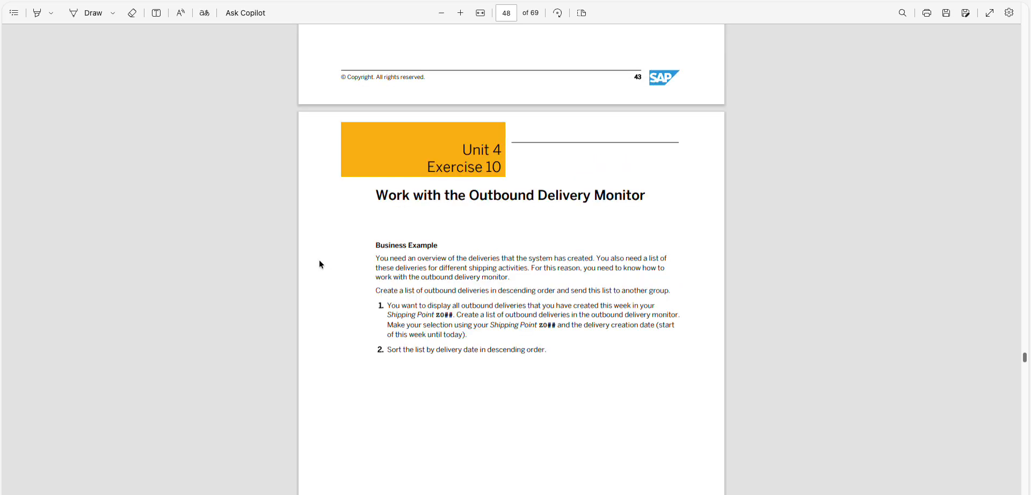
Step: Skim Exercise 10 in the PDF, switch to SAP and leave the IMG for the SAP Easy Access menu
scroll(319, 260, down, 12)
scroll(319, 260, up, 11)
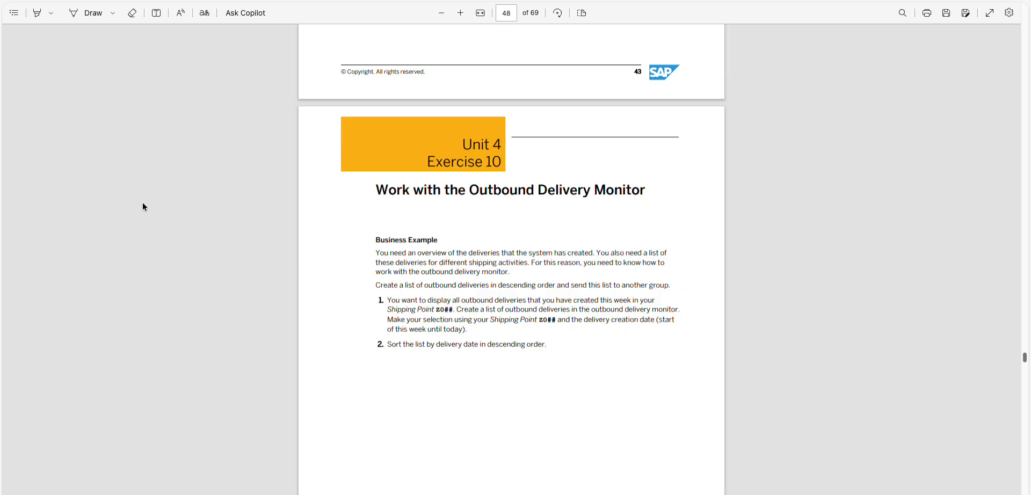
key(alt+Tab)
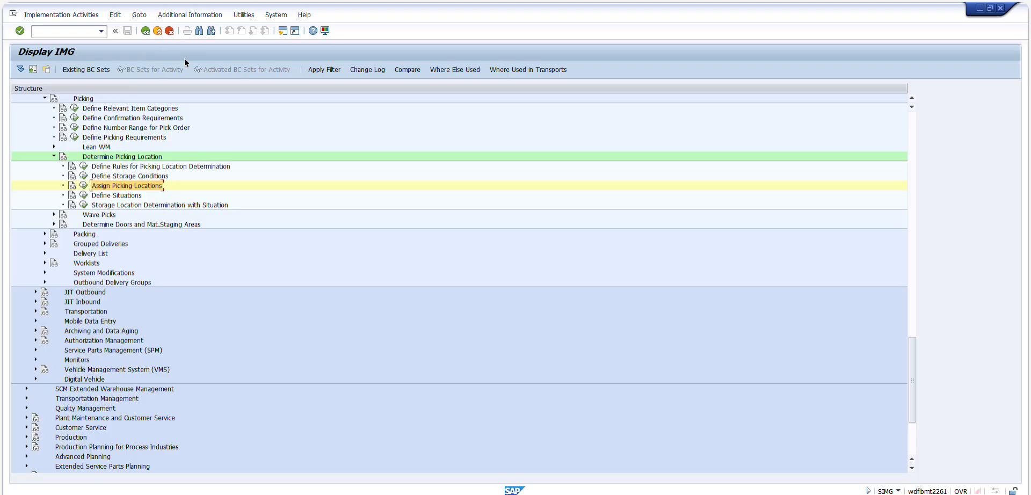
click(169, 32)
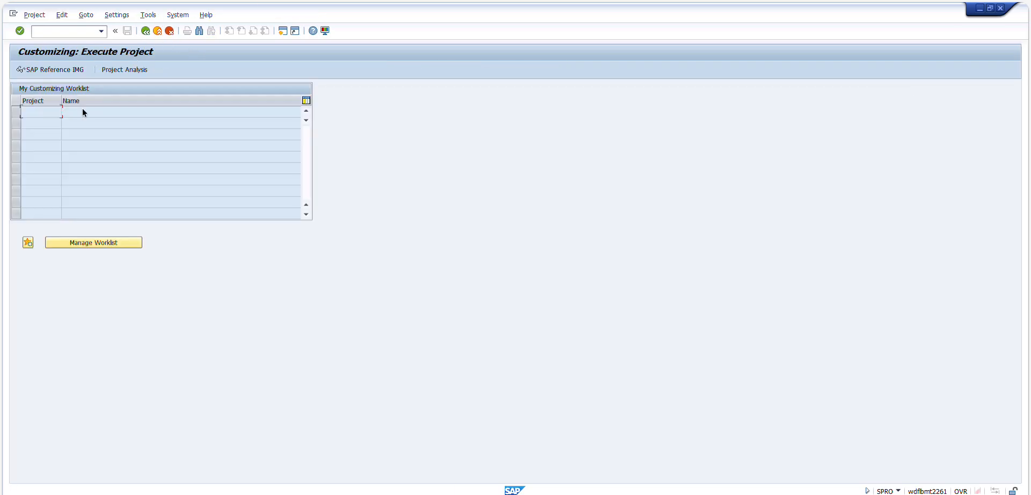
click(169, 31)
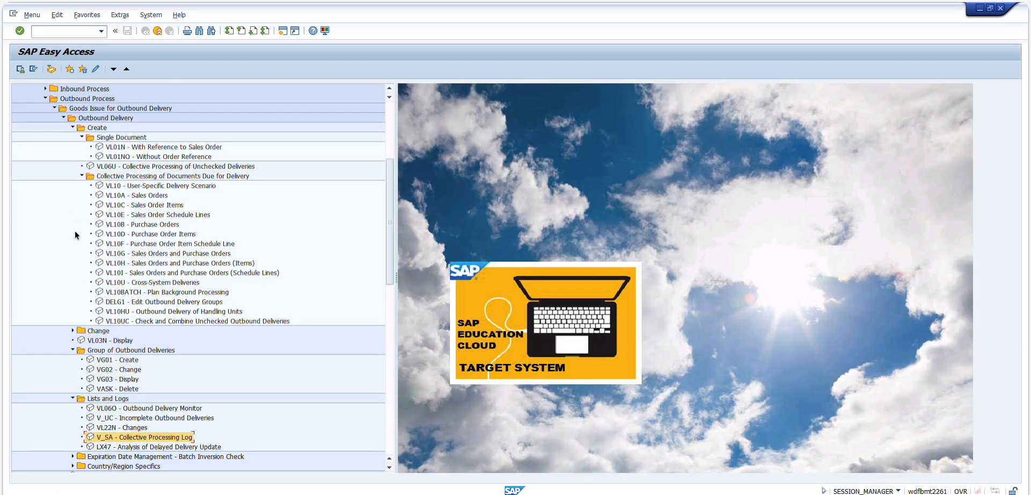
Step: Start the Outbound Delivery Monitor (VL06O) and open the selection for listing outbound deliveries
click(159, 409)
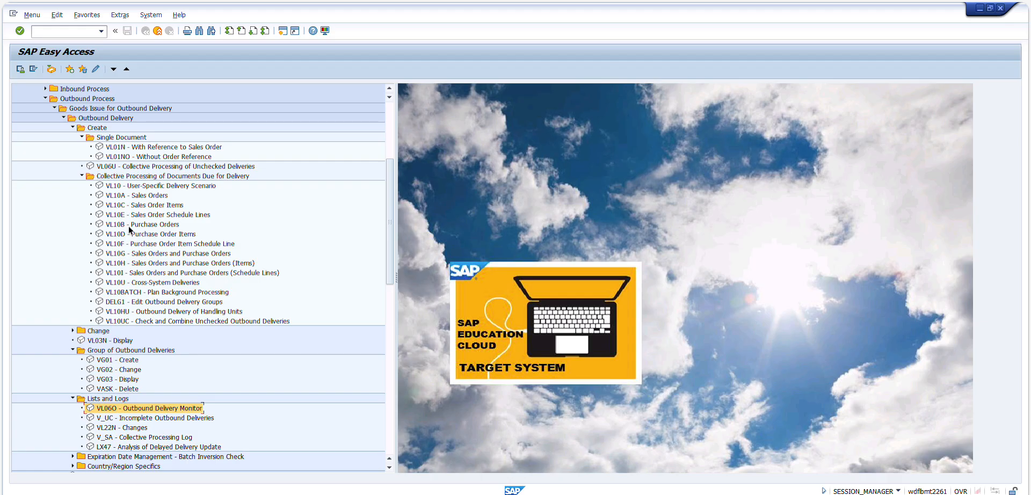
click(143, 410)
double_click(142, 411)
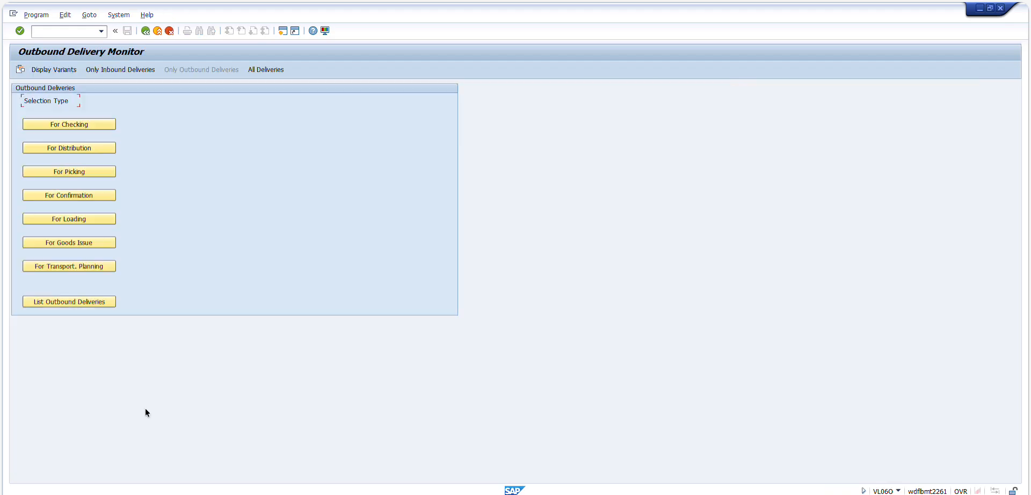
click(77, 305)
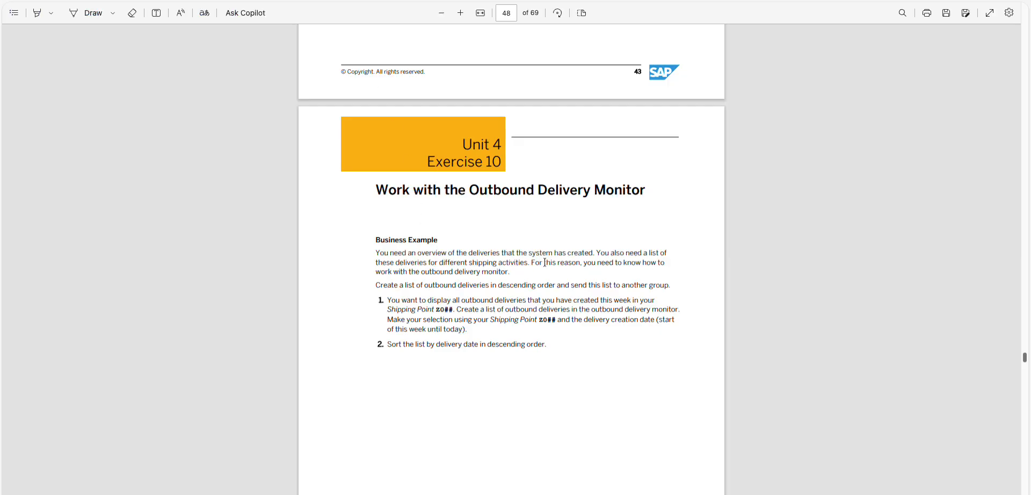
Step: Review the Exercise 10 business example and its list and sorting tasks in the PDF, and return to the SAP delivery selection
drag(382, 254, 514, 271)
click(354, 280)
drag(389, 300, 457, 333)
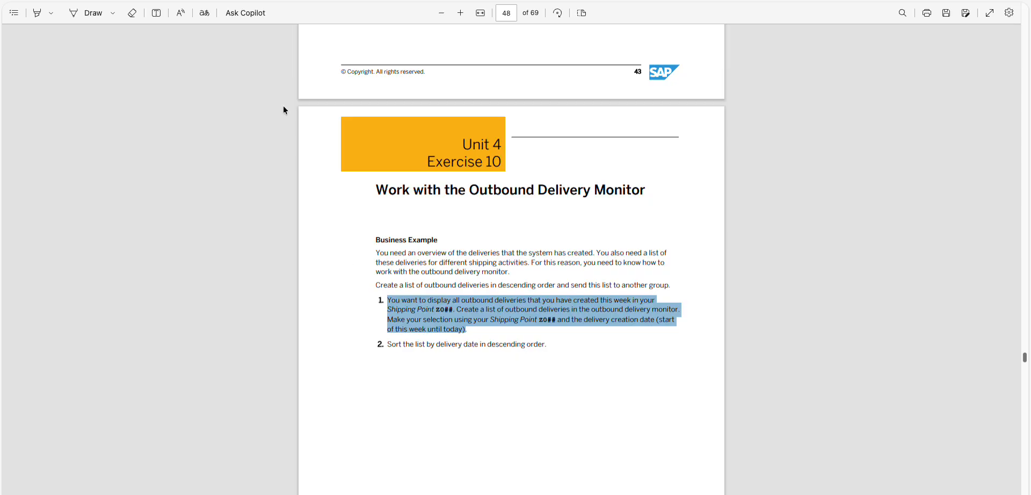
key(ctrl+Tab)
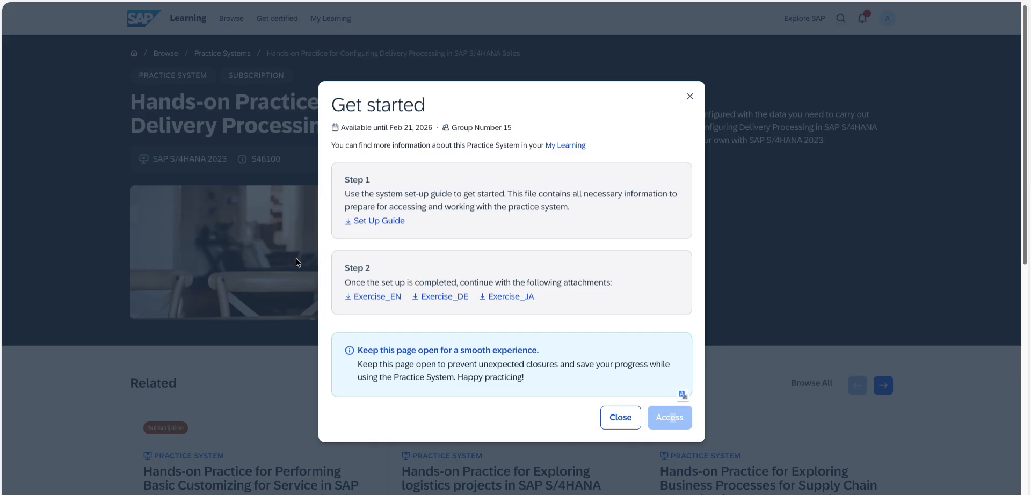
key(ctrl+Tab)
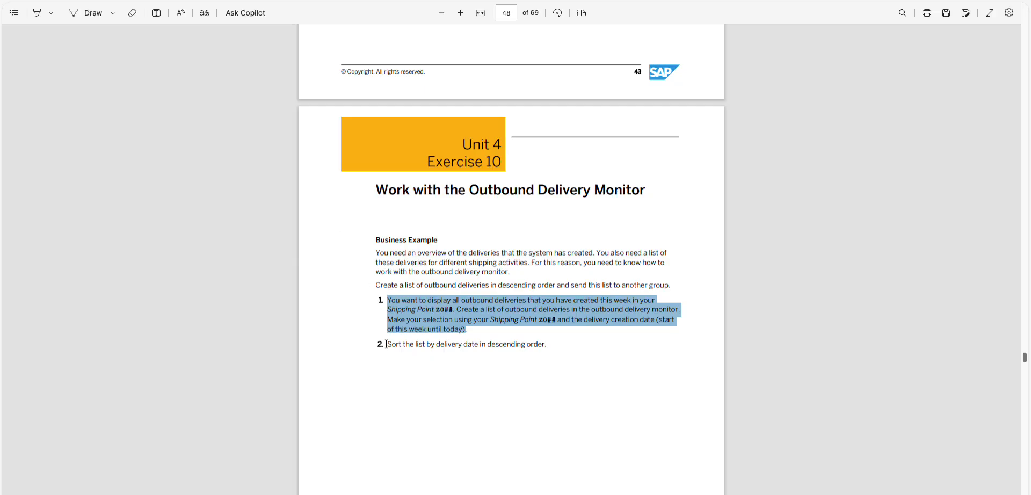
drag(387, 344, 545, 359)
click(544, 355)
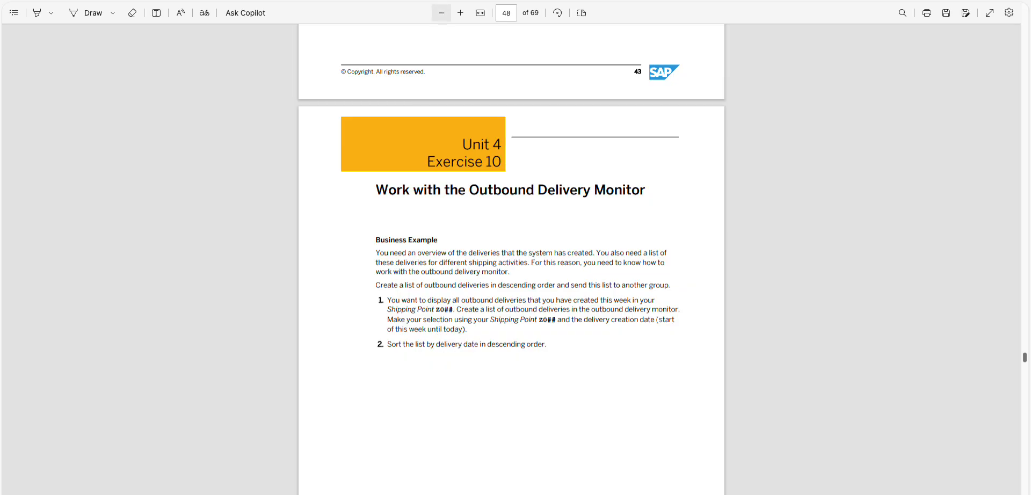
key(ctrl+Tab)
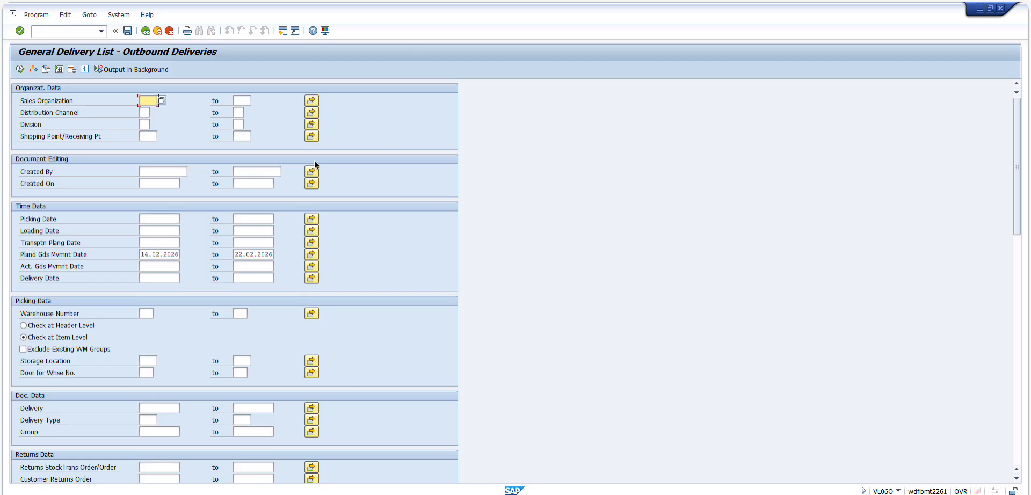
Step: Set the planned goods movement date range to 07.02.2026 through 14.02.2026
click(178, 255)
click(184, 254)
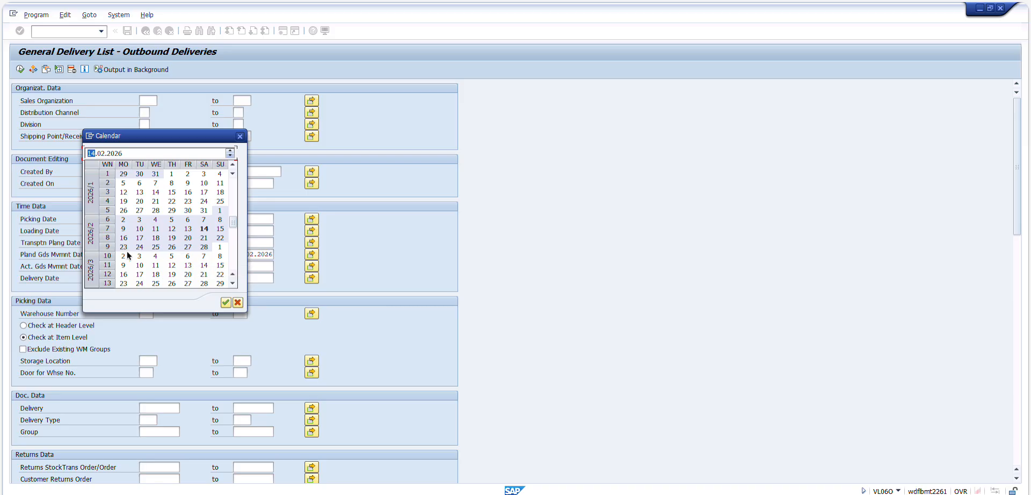
double_click(203, 229)
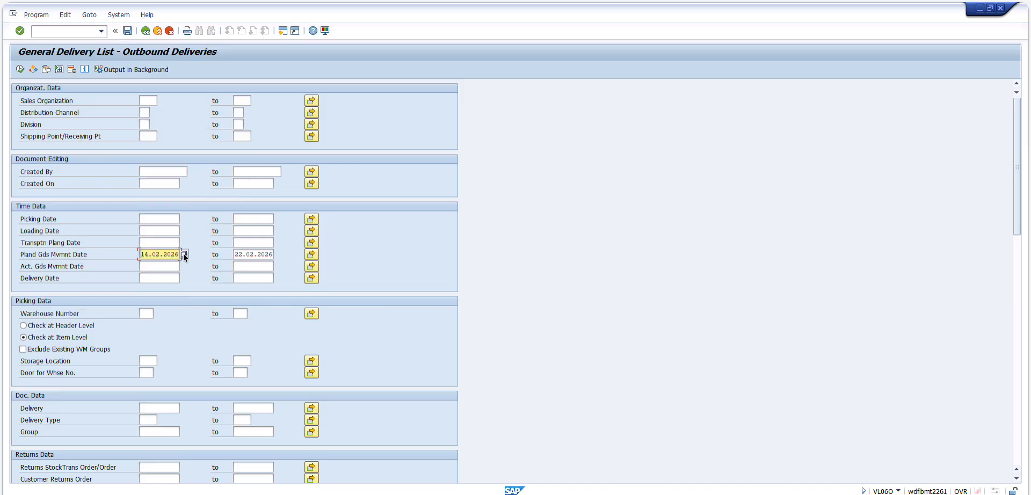
click(184, 254)
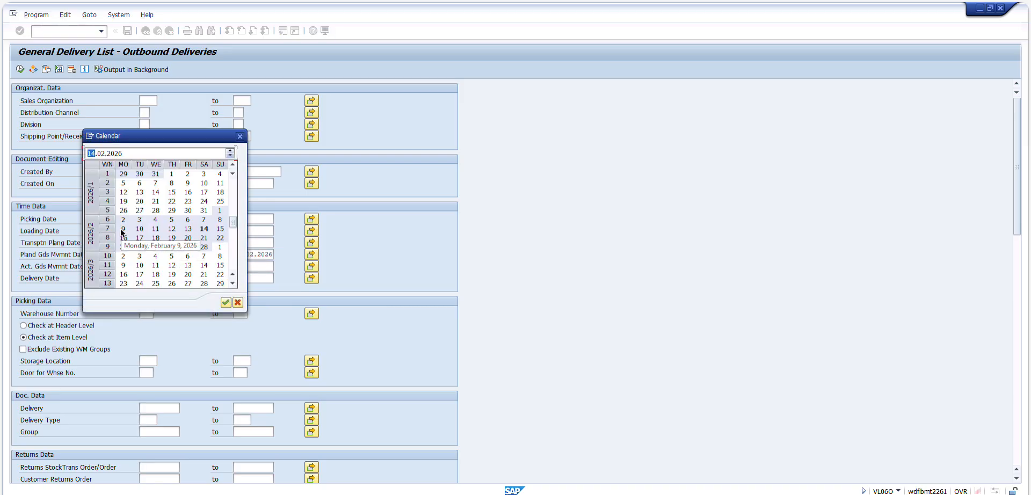
double_click(204, 220)
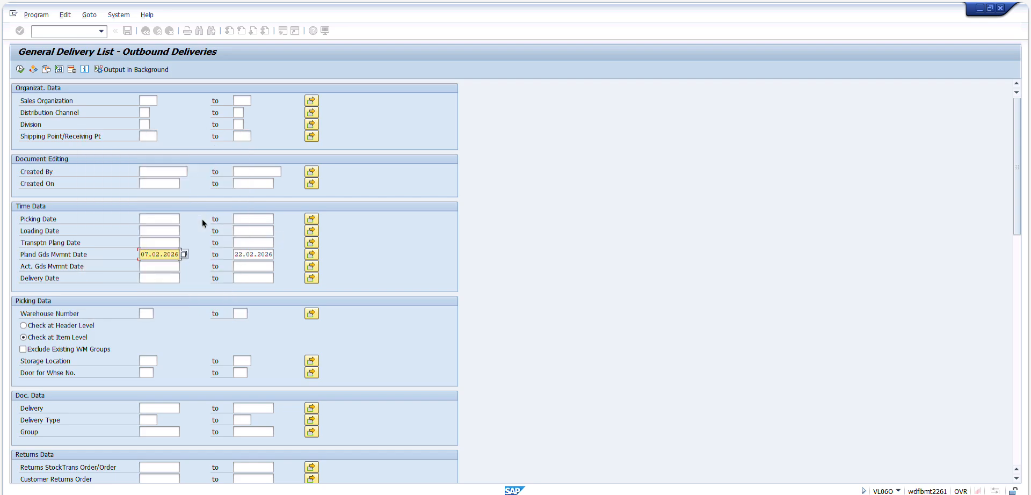
click(261, 257)
click(275, 254)
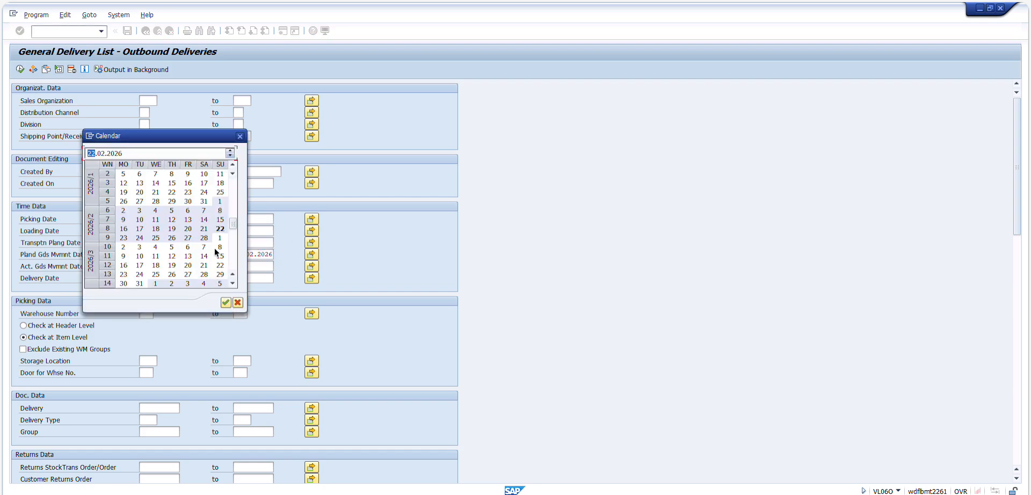
double_click(204, 220)
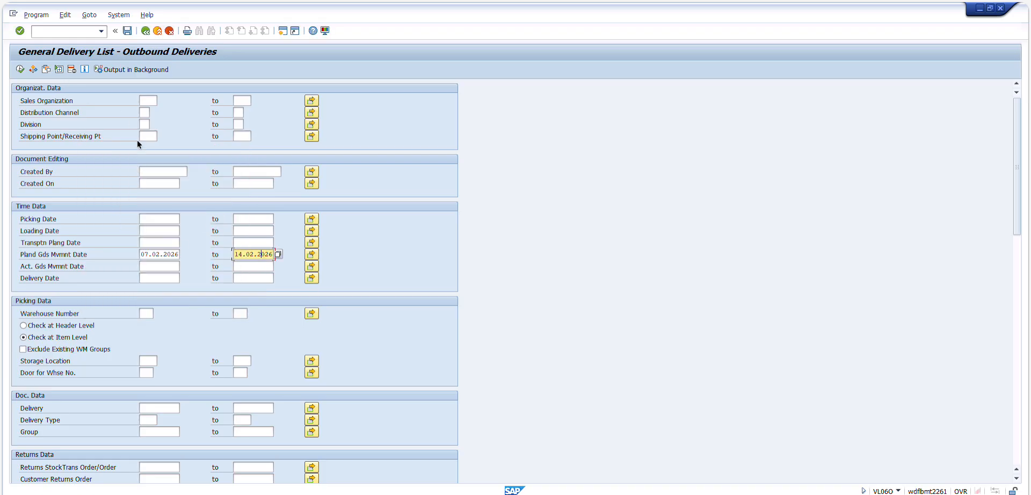
Step: Restrict the selection to shipping point Z015, run the delivery list, check its dates and return to the selection
click(144, 137)
text(Z015)
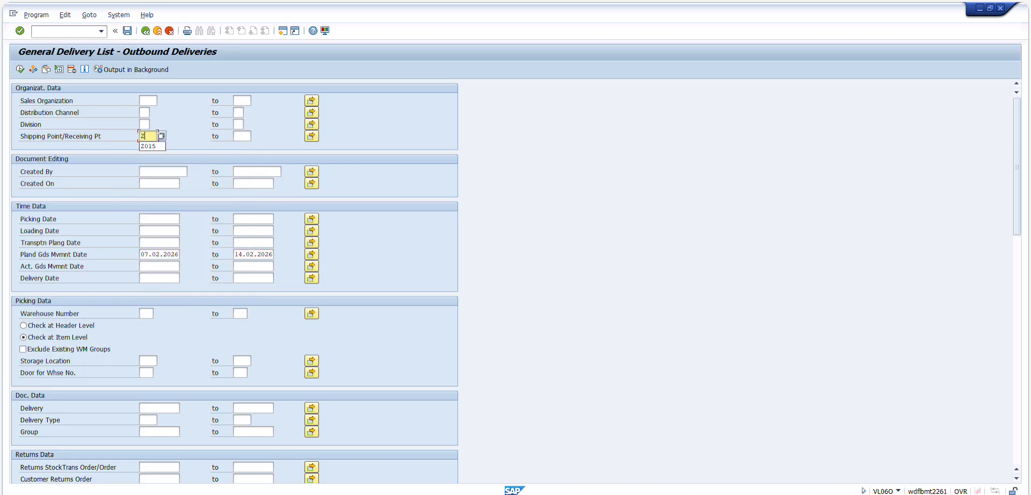
key(Tab)
click(20, 69)
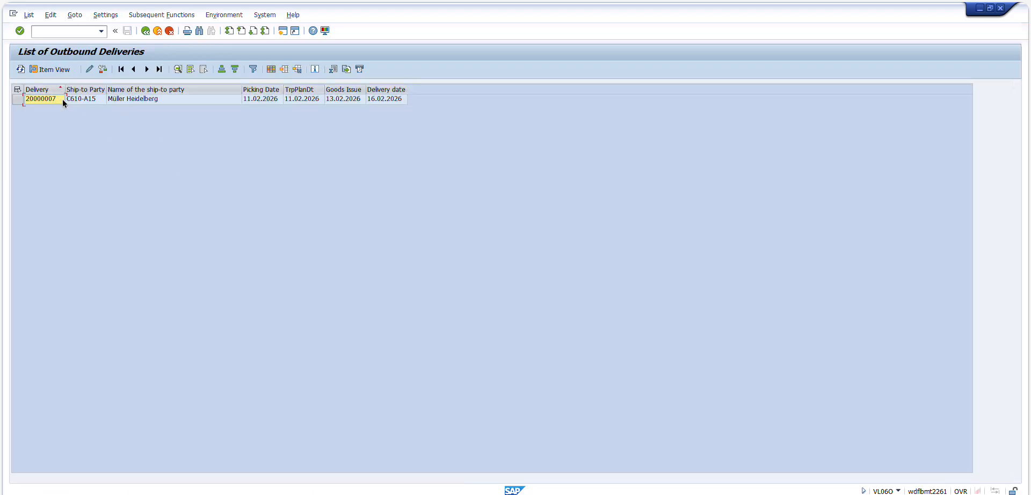
click(262, 102)
click(357, 100)
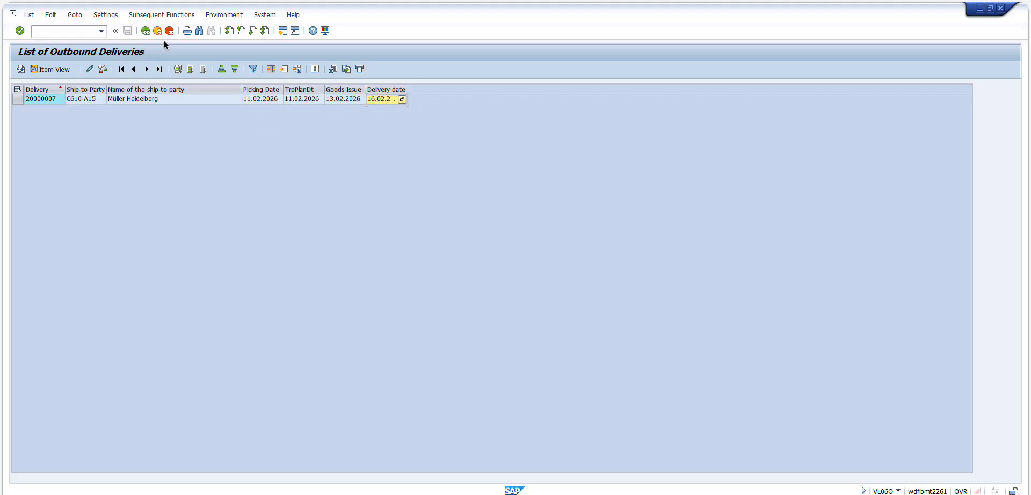
click(145, 31)
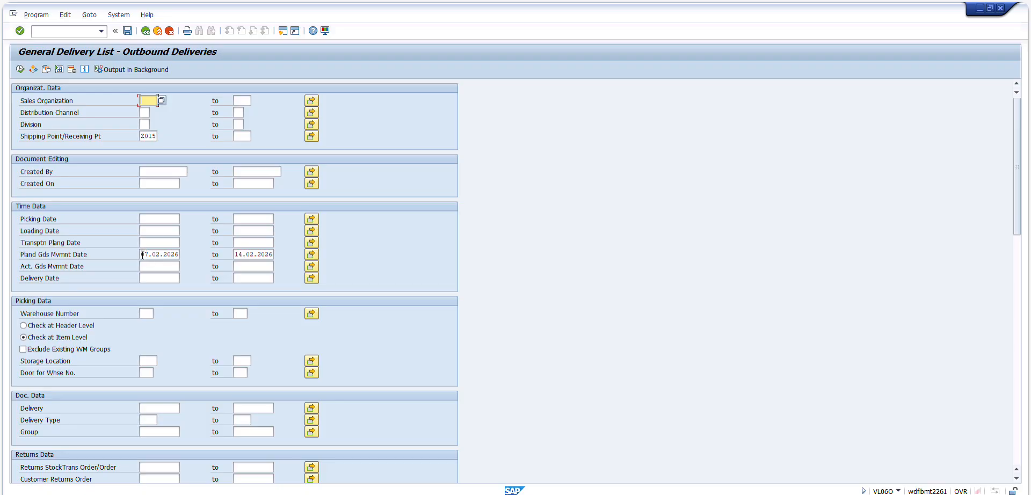
Step: Move the range 07.02.2026 to 14.02.2026 from the planned goods movement date to the delivery date and run the list
drag(142, 255, 207, 254)
key(ctrl+c)
key(Delete)
click(174, 276)
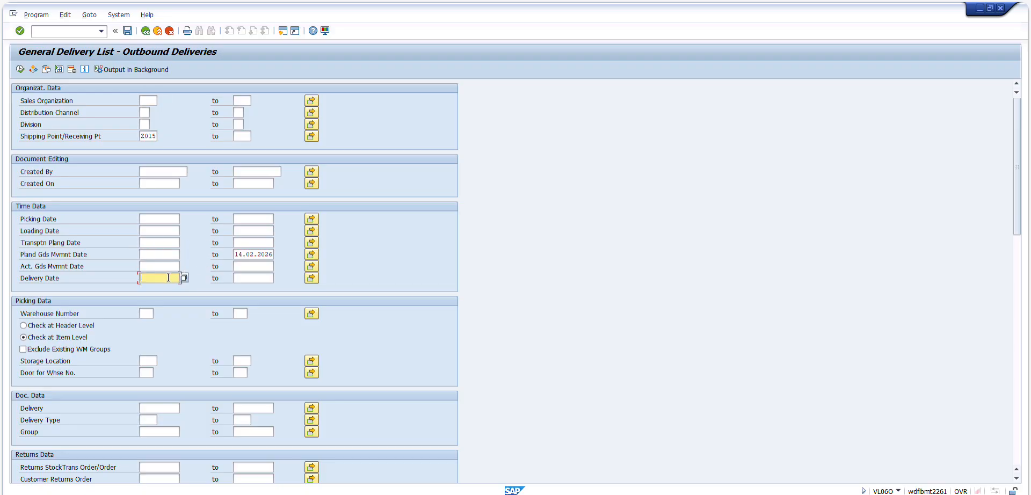
key(ctrl+v)
drag(237, 254, 290, 254)
key(ctrl+c)
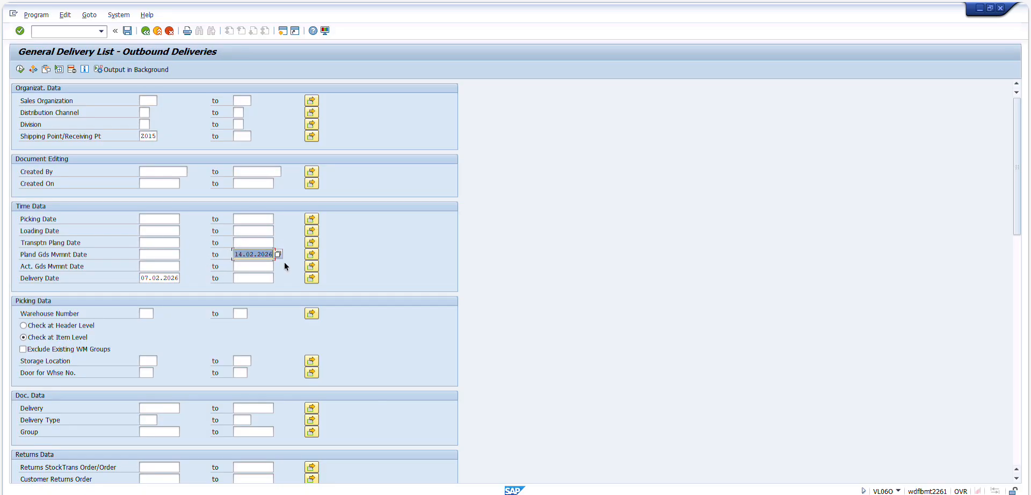
key(Delete)
key(ctrl+v)
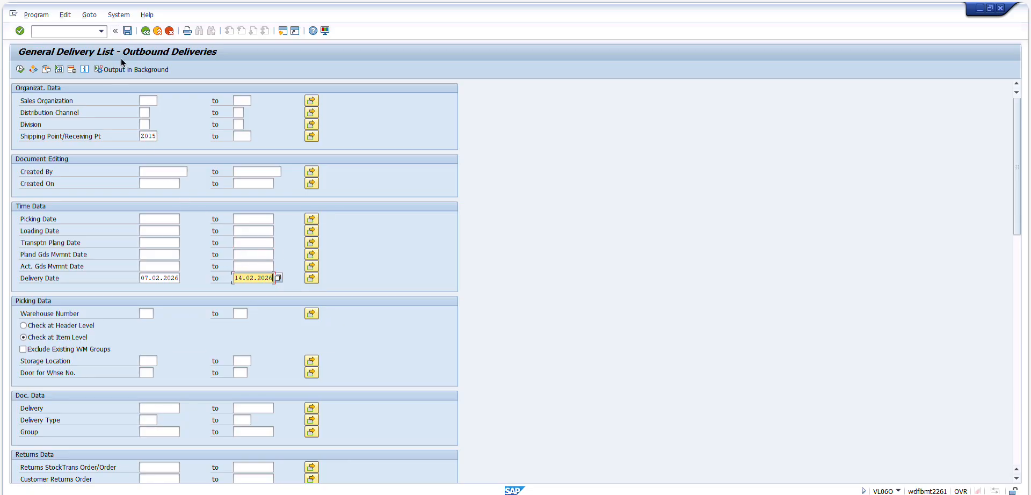
click(20, 69)
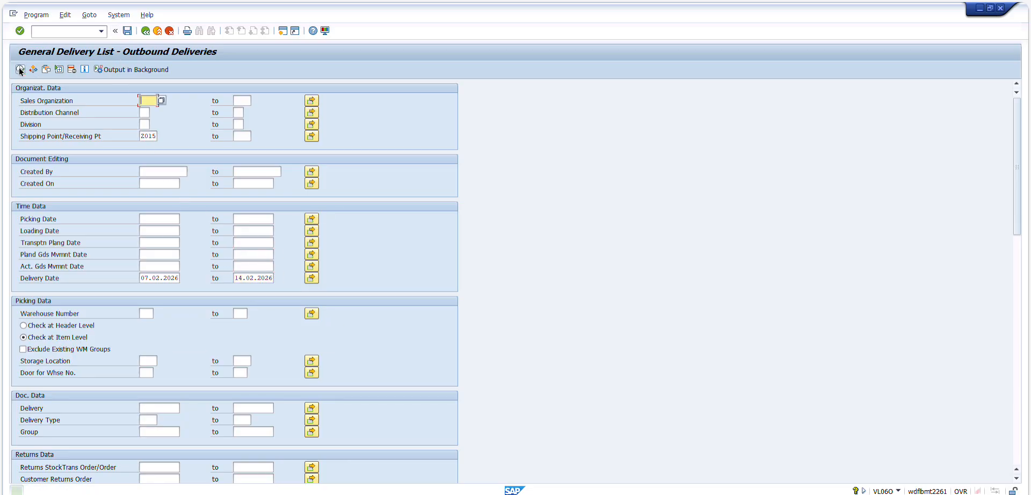
Step: Clear both values of the delivery date range, keeping the end date for reuse
click(140, 280)
drag(140, 279, 273, 279)
key(ctrl+c)
key(Delete)
key(Delete)
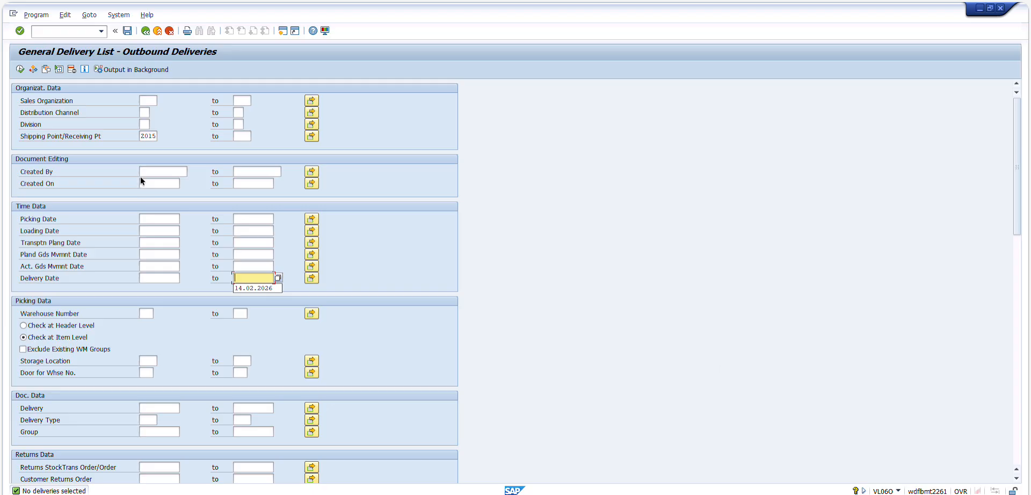
Step: Set the Created On range to 07.02.2026 through 14.02.2026 and run the outbound delivery list
click(160, 186)
key(ctrl+v)
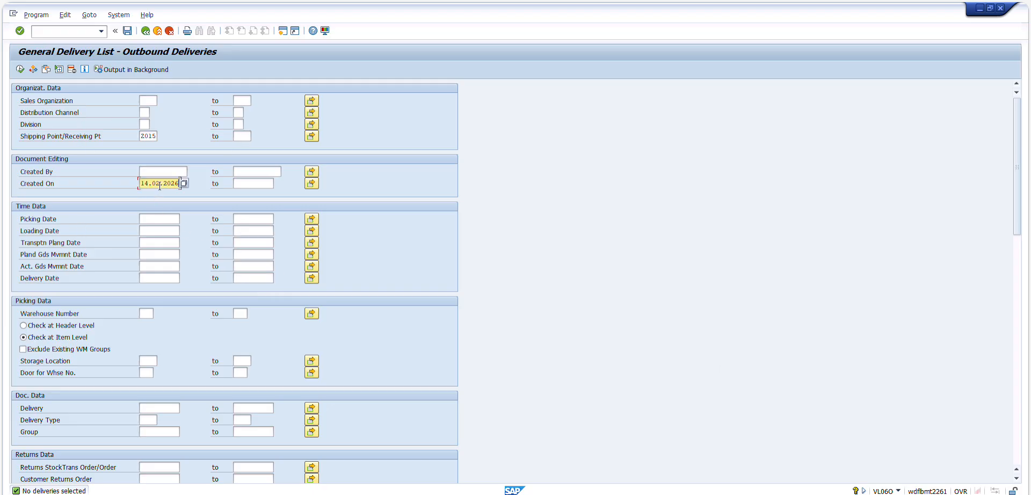
drag(179, 183, 140, 185)
key(ctrl+x)
click(239, 183)
key(ctrl+v)
click(159, 184)
text(07.02.2026)
key(Tab)
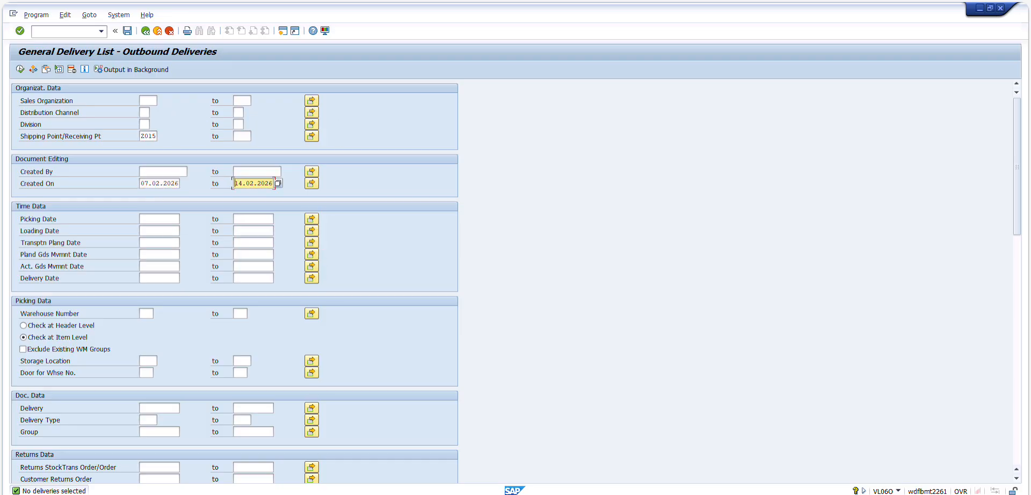
click(20, 70)
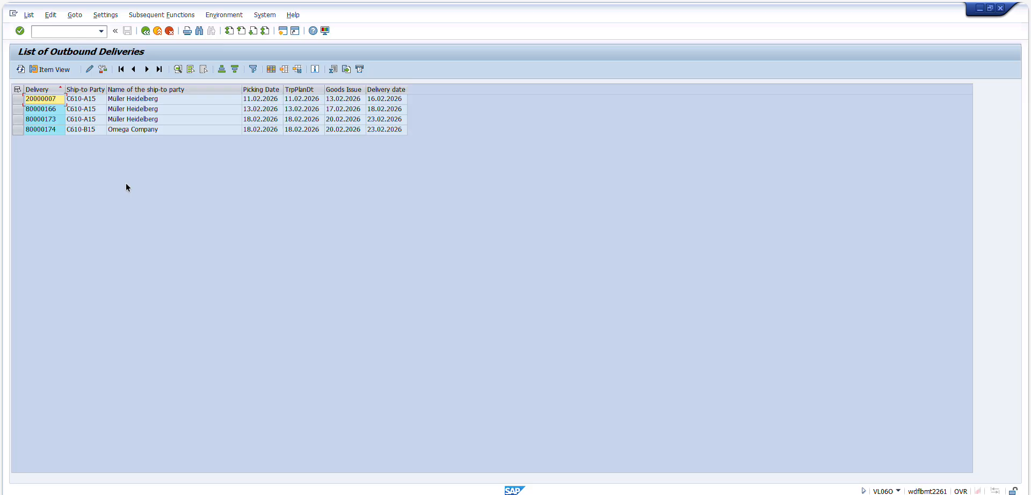
Step: Open the first listed delivery and check its creator and creation date in the header's administration data
click(259, 113)
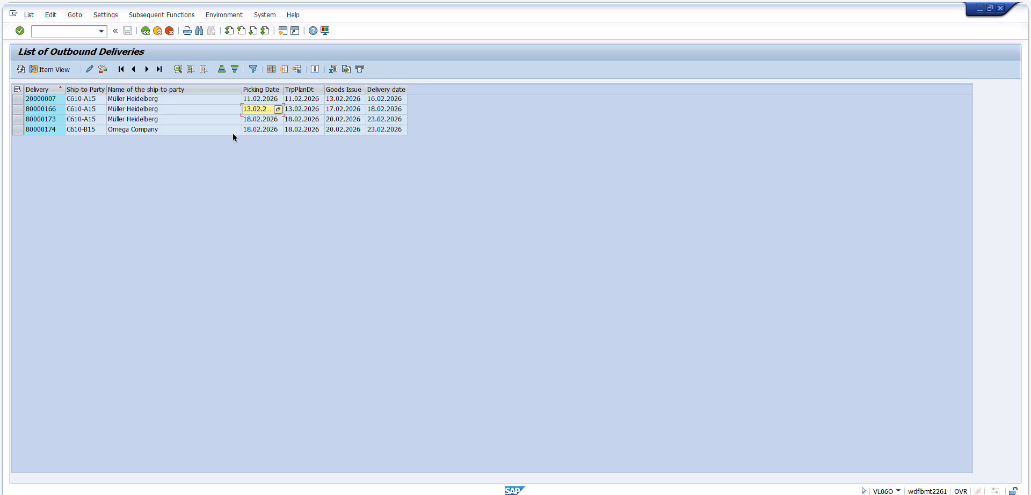
click(34, 101)
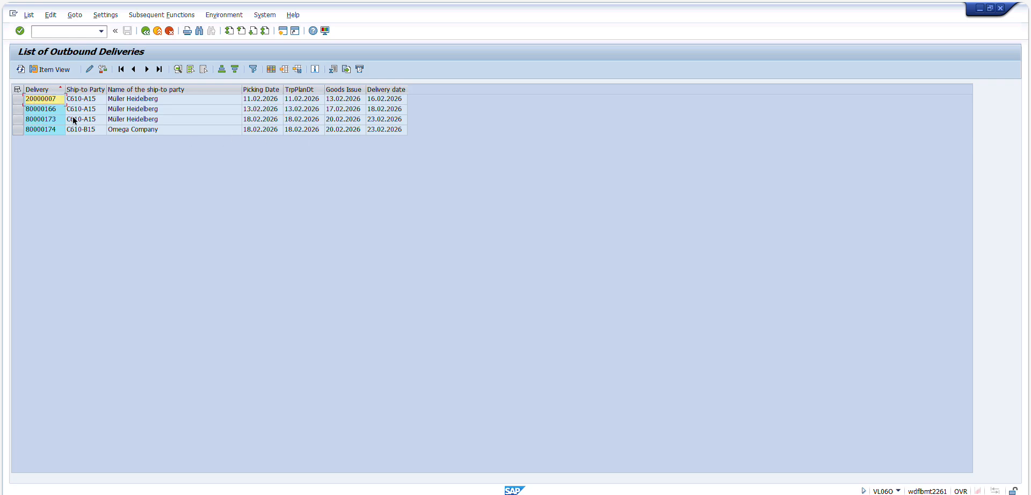
double_click(44, 99)
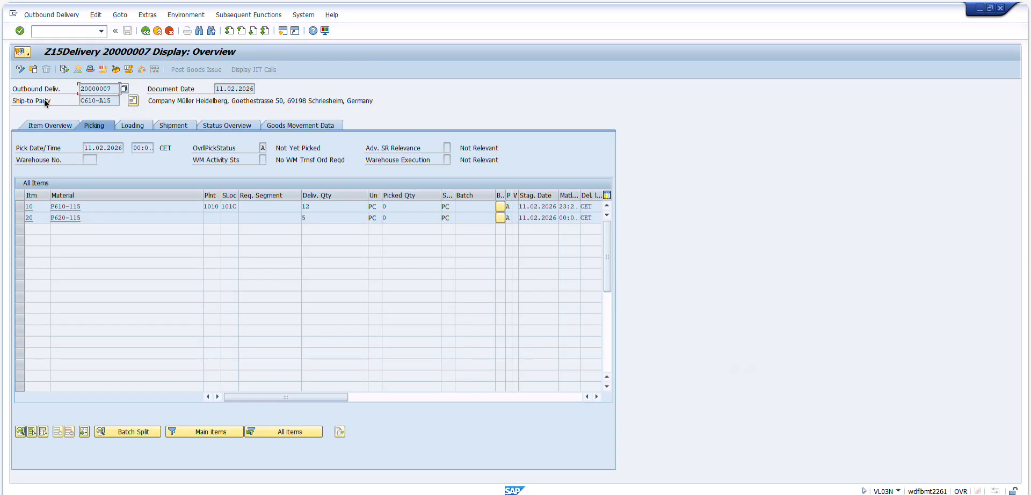
click(91, 69)
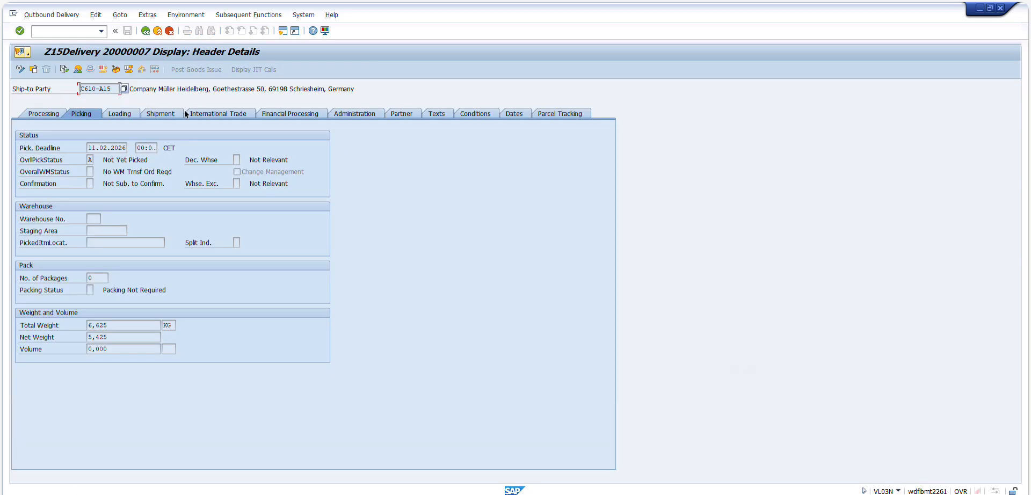
click(355, 114)
drag(120, 230, 72, 226)
drag(227, 233, 281, 232)
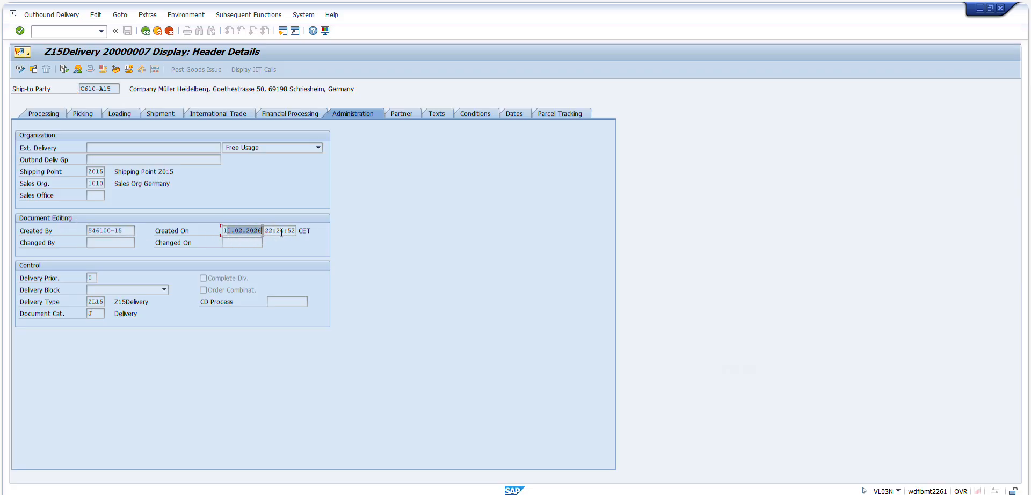
Step: Check the delivery's creation date, then review its header processing, picking, loading and shipment data
click(223, 233)
click(225, 243)
click(47, 113)
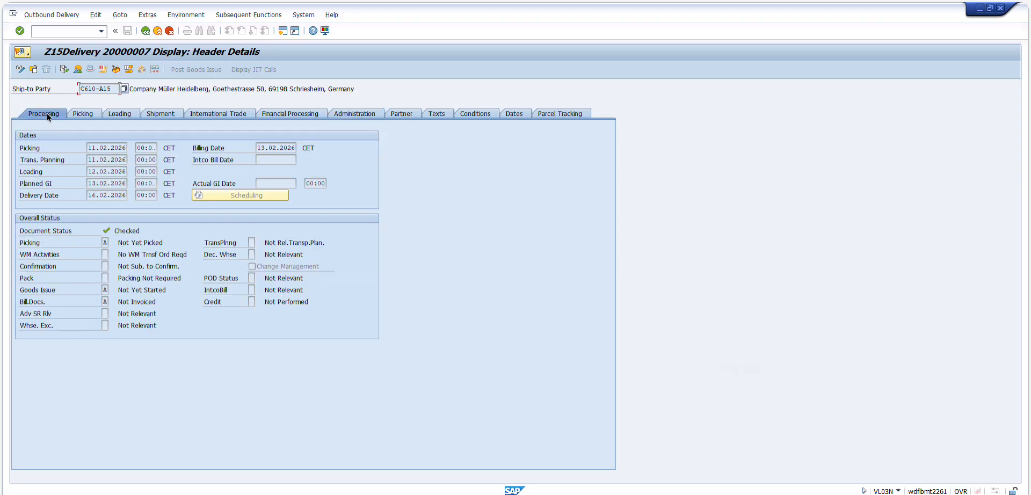
click(79, 113)
click(121, 114)
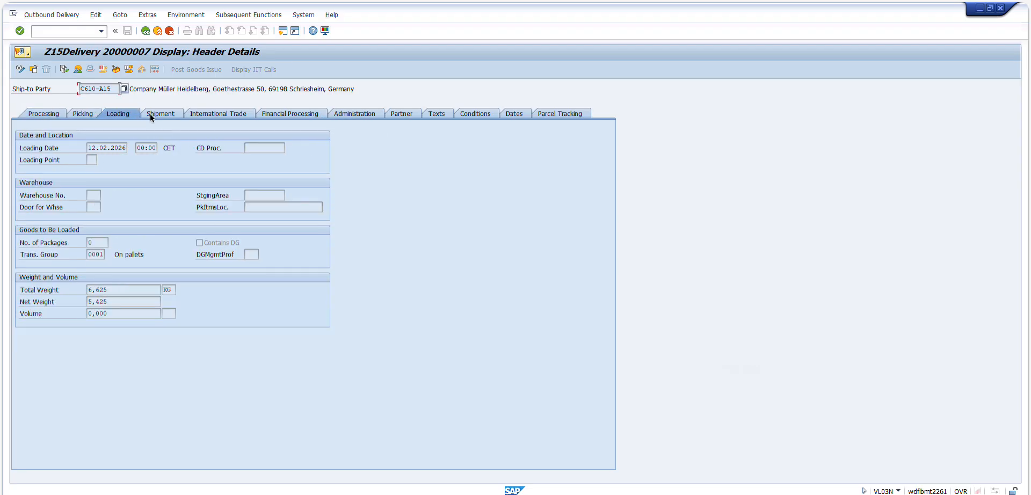
click(150, 115)
Step: Display the preceding Trade Fair15 sales order from the document flow, check its data and return to the flow
click(142, 32)
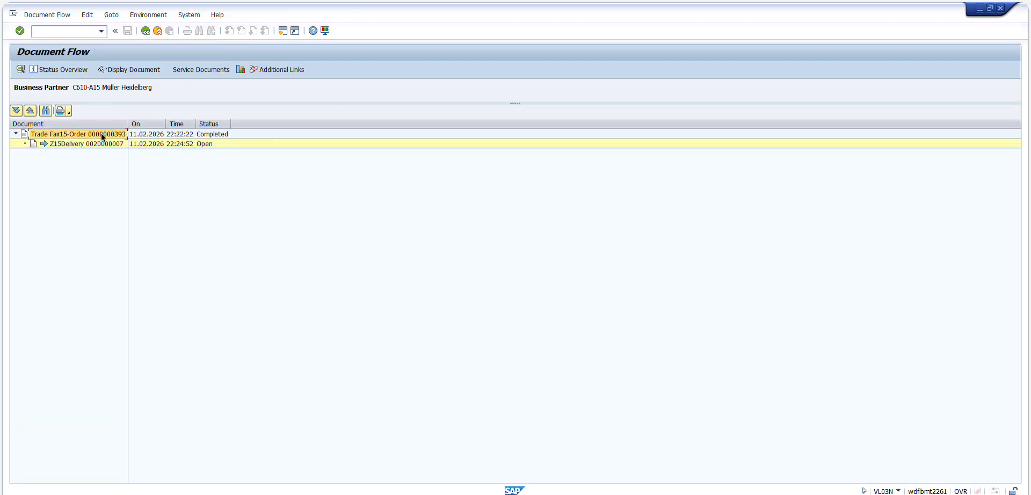
click(142, 71)
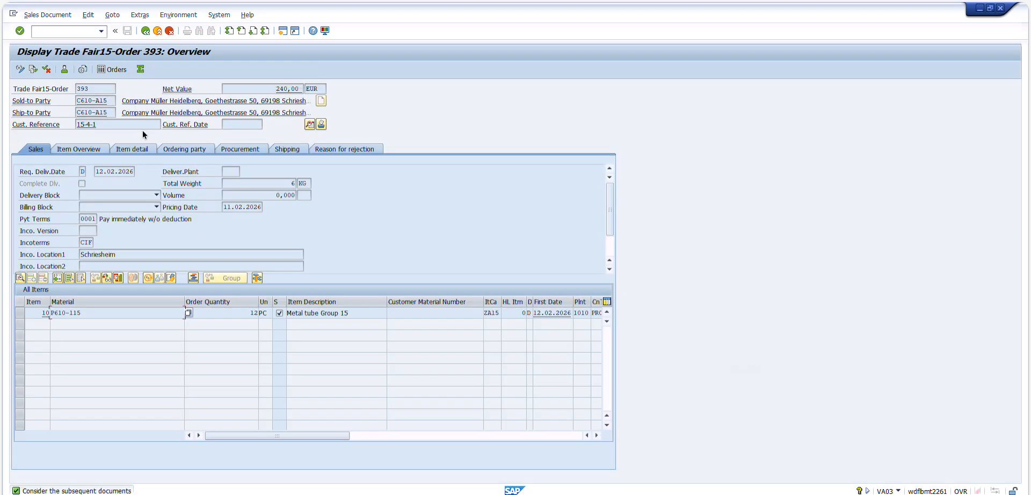
click(100, 101)
drag(344, 436, 318, 429)
click(145, 31)
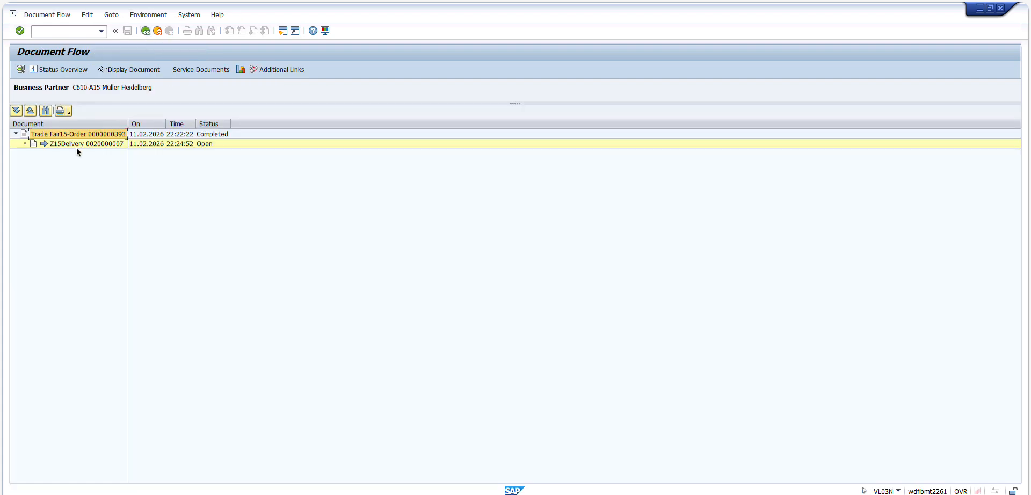
Step: Display the Z15Delivery from the document flow and check the delivery type in its header administration data
click(81, 143)
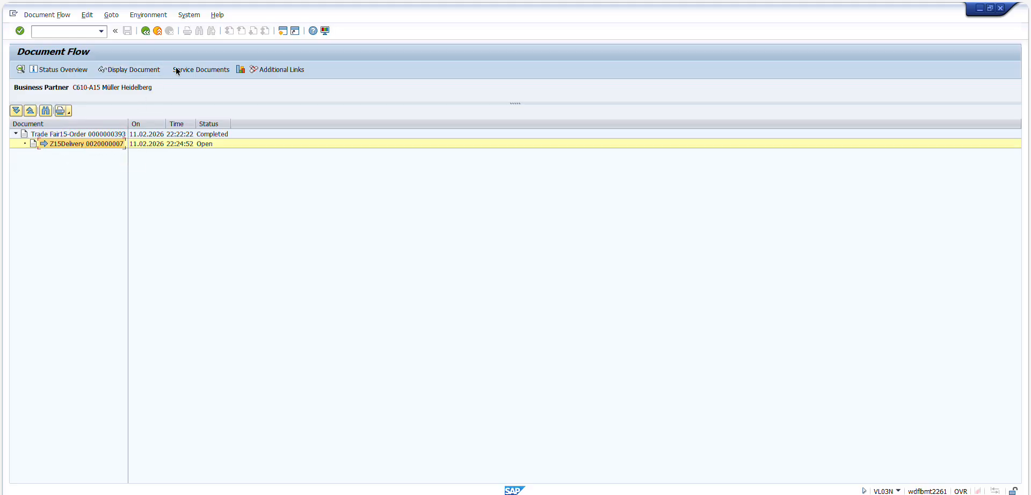
click(143, 70)
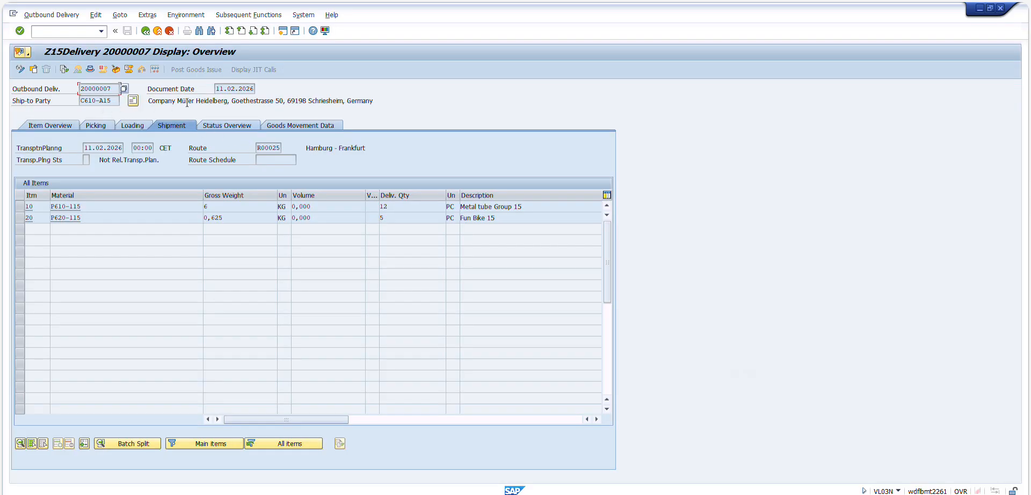
click(69, 125)
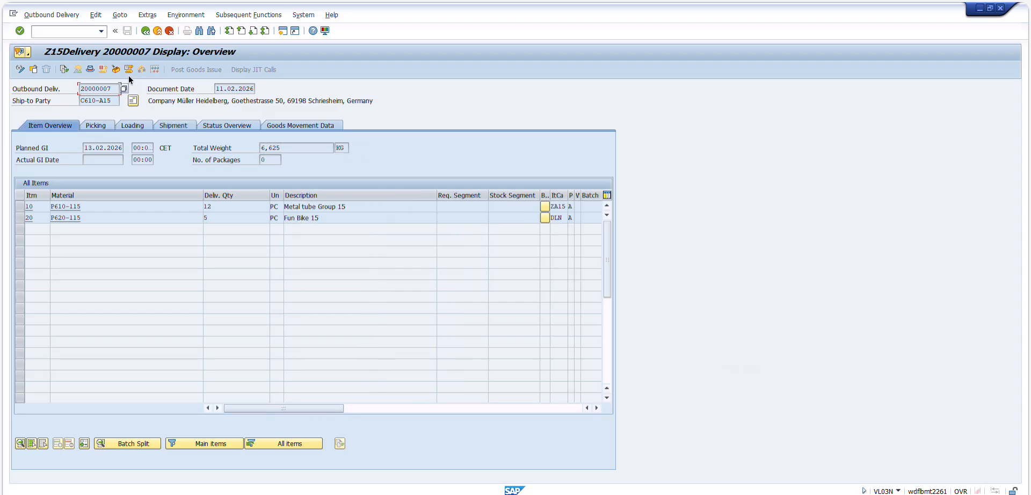
click(91, 69)
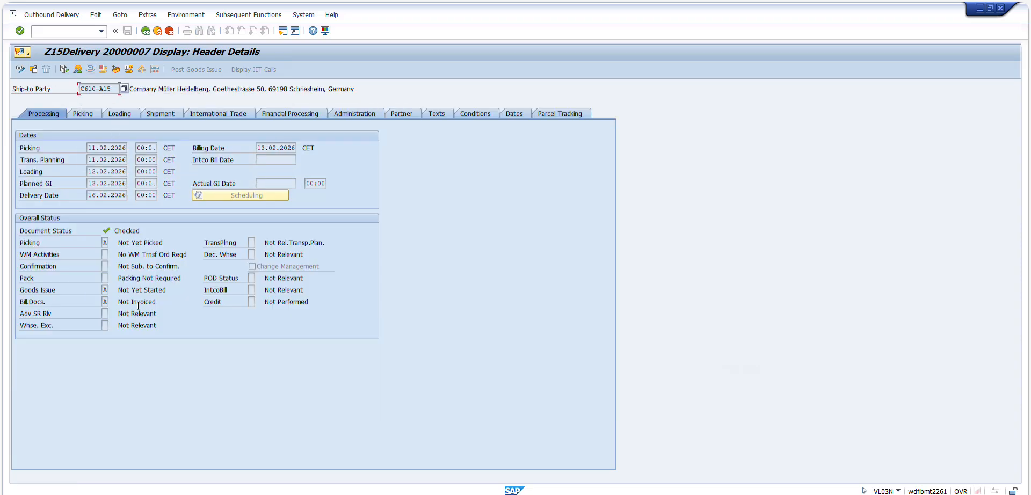
click(378, 114)
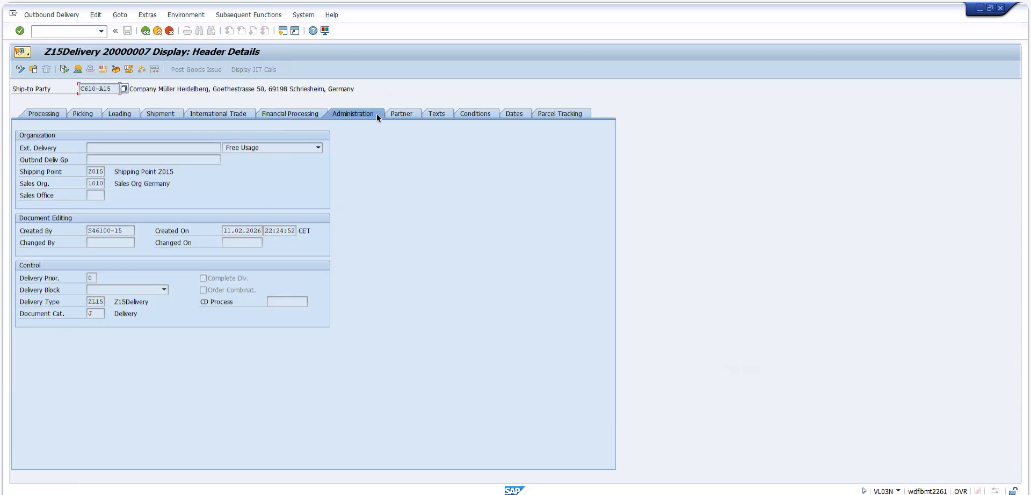
double_click(94, 302)
key(super+w)
click(569, 175)
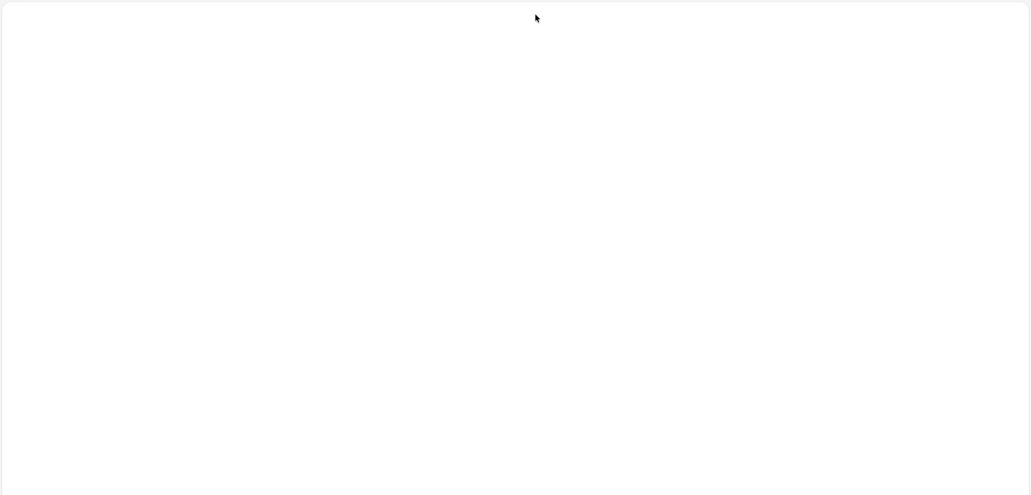
key(super+Tab)
click(680, 391)
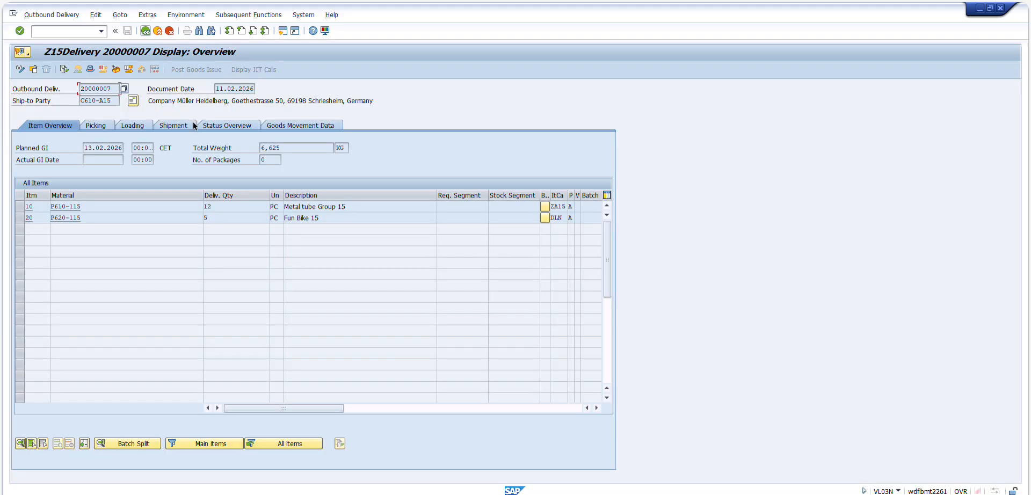
Step: Return to the outbound delivery list, open the second delivery and check the delivery type in its header administration data
click(147, 31)
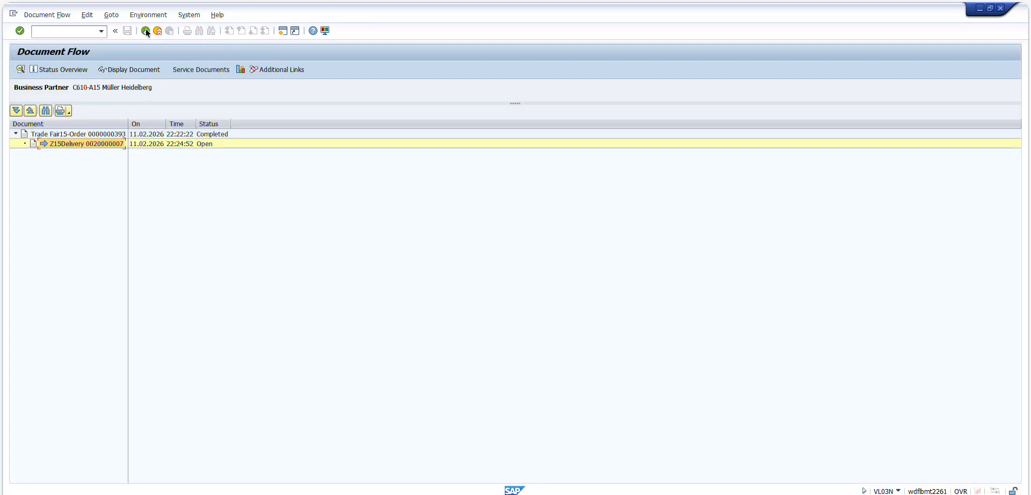
click(146, 31)
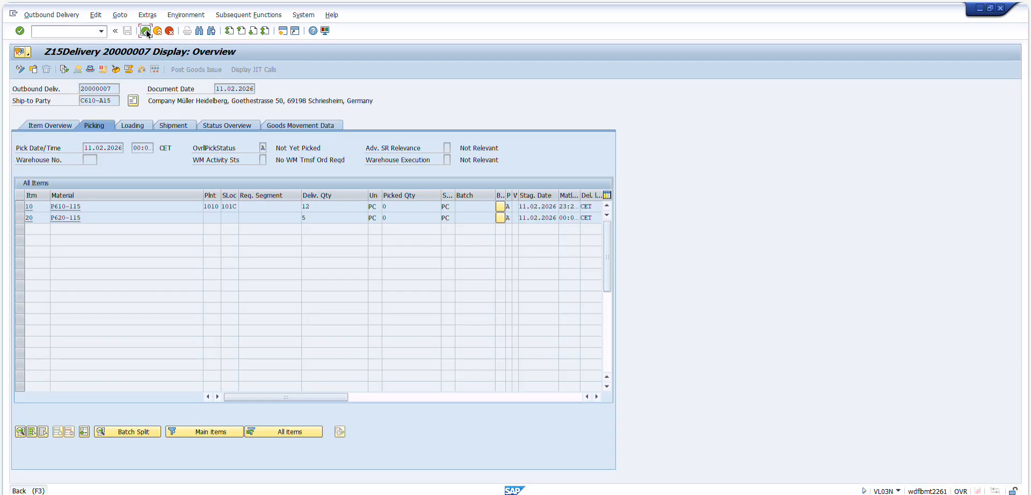
click(146, 31)
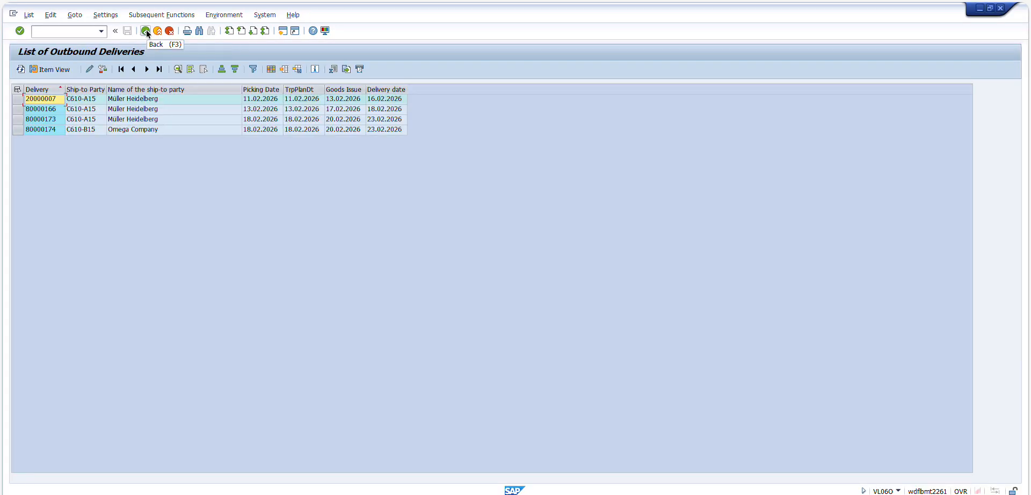
double_click(59, 111)
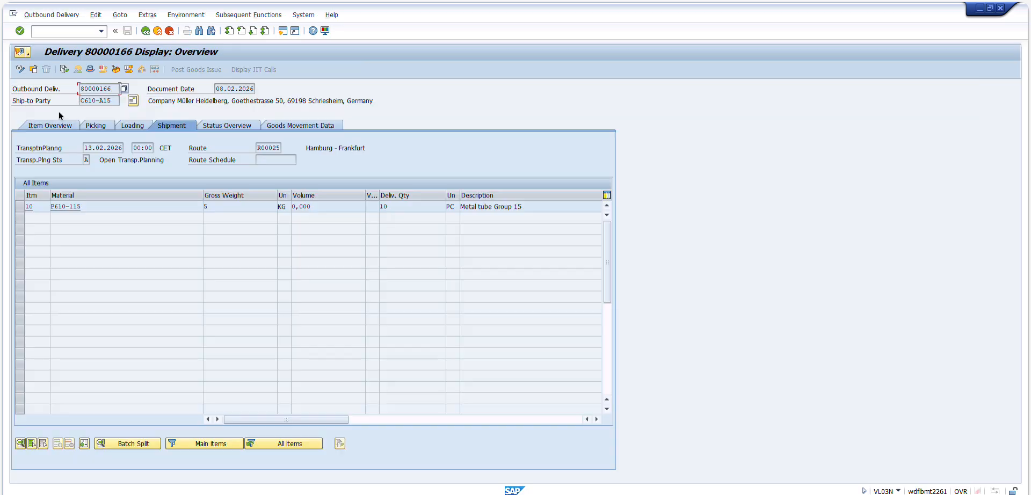
click(90, 70)
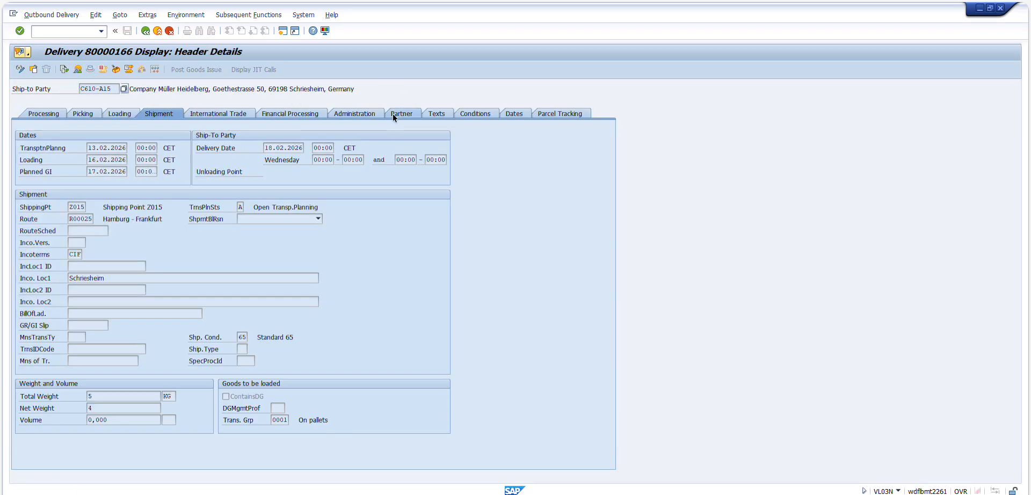
click(392, 114)
click(360, 115)
double_click(93, 302)
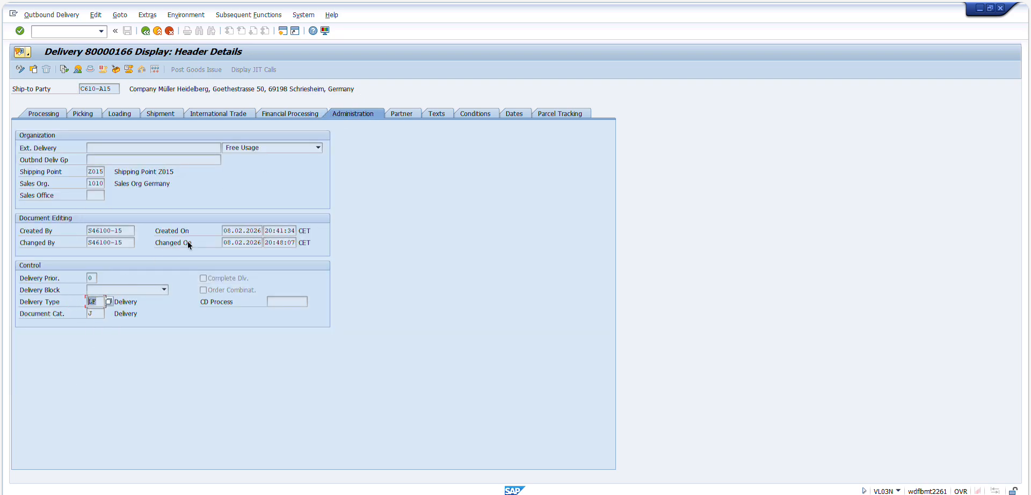
Step: Return to the outbound delivery list and compare the deliveries' ship-to parties and picking dates
click(143, 34)
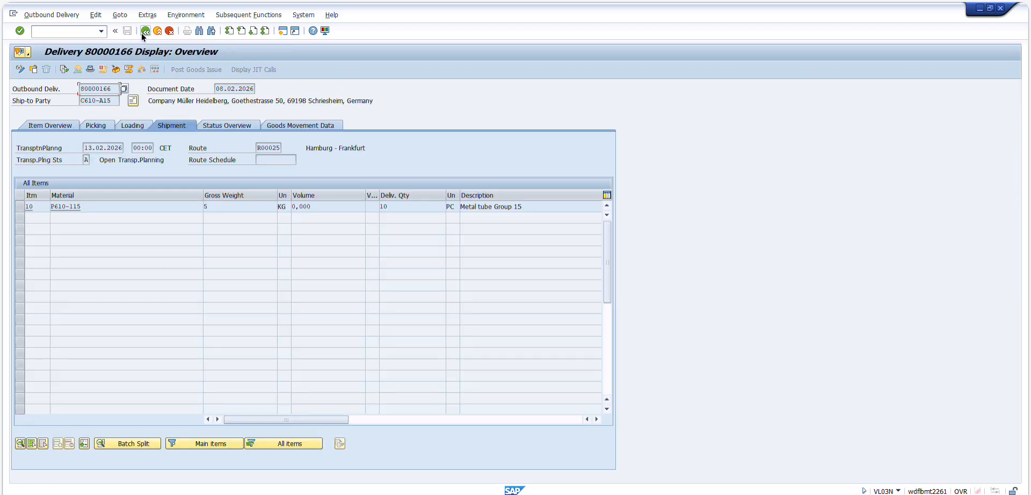
click(141, 33)
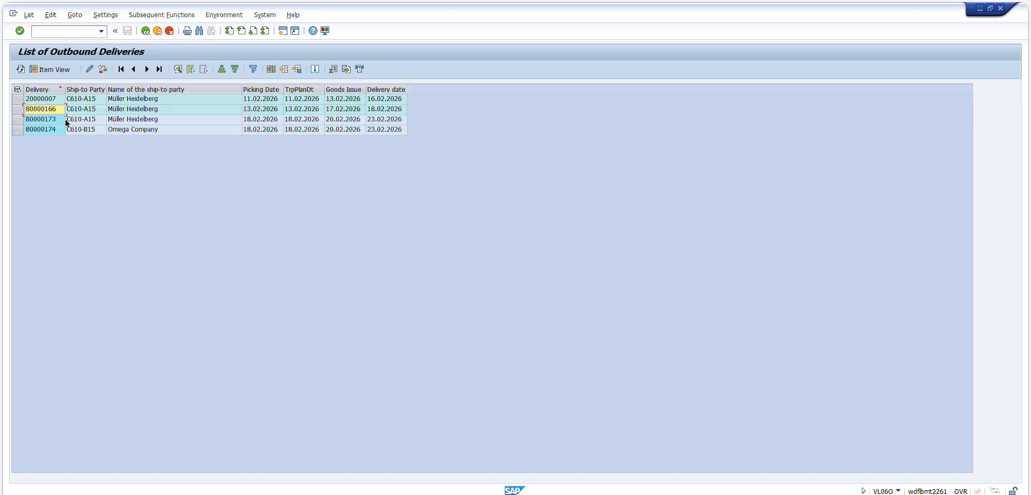
click(46, 129)
click(46, 108)
click(191, 108)
click(271, 111)
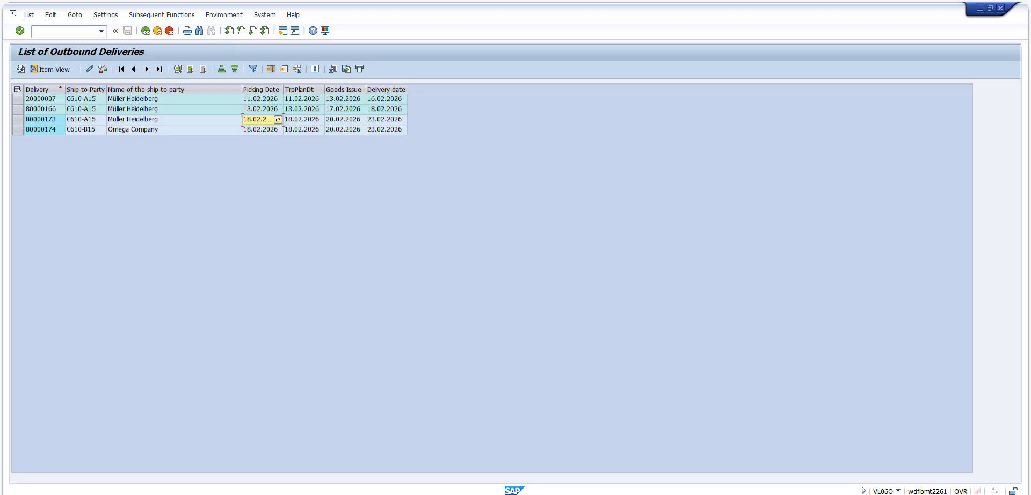
Step: Sort the outbound delivery list by delivery date in descending order
key(alt+Tab)
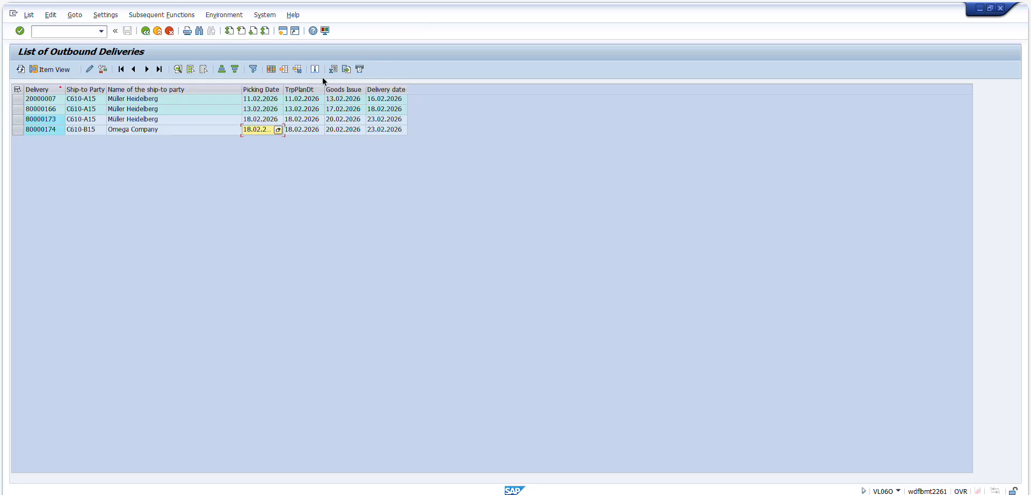
right_click(387, 91)
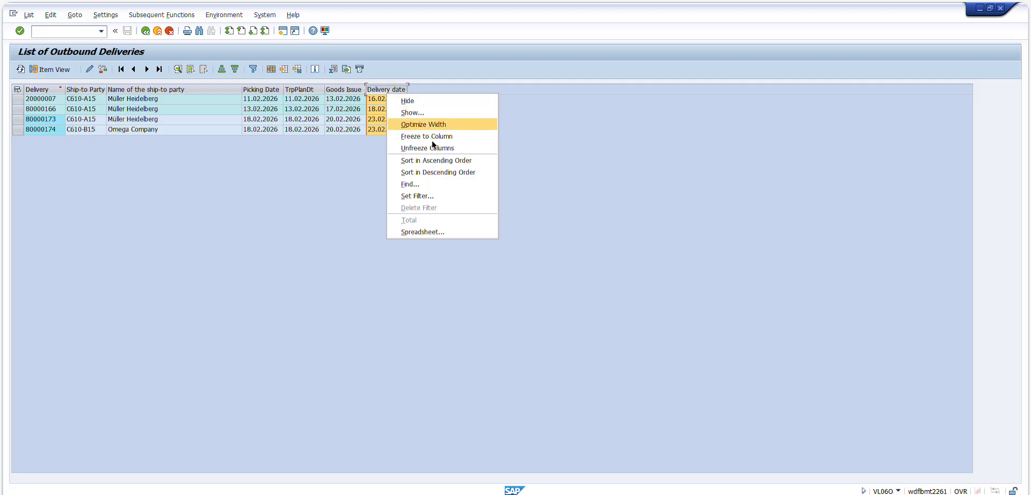
click(439, 172)
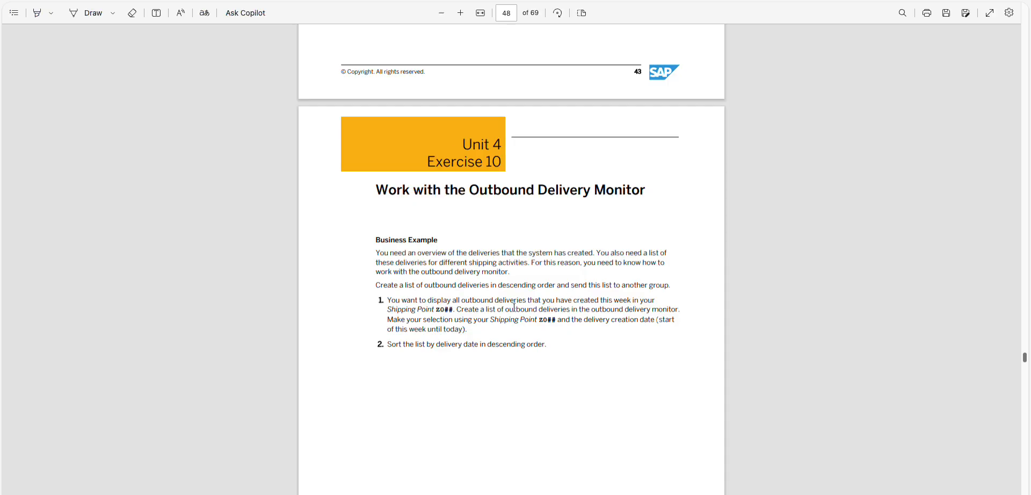
Step: Reread task 1 of Exercise 10 in the PDF, covering the selection by shipping point and delivery creation date
drag(428, 301, 668, 326)
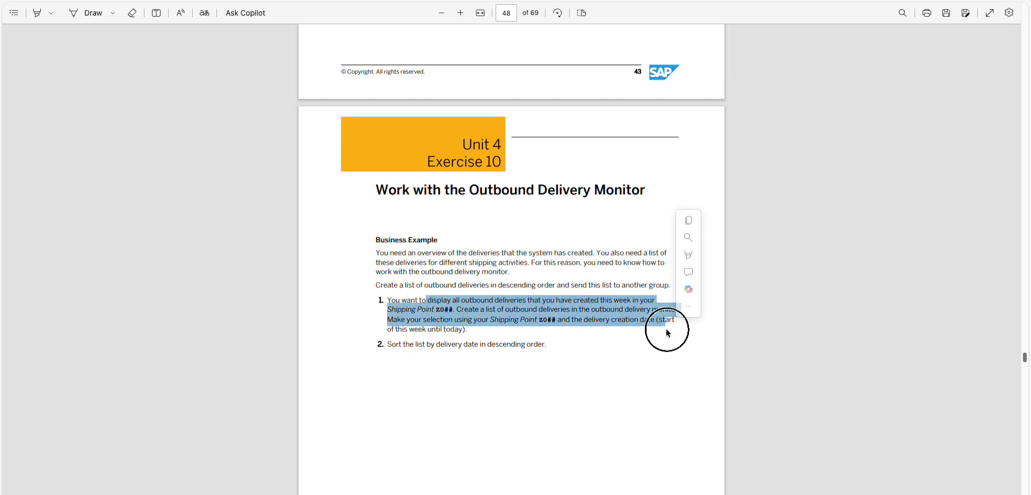
click(645, 322)
drag(645, 321, 396, 302)
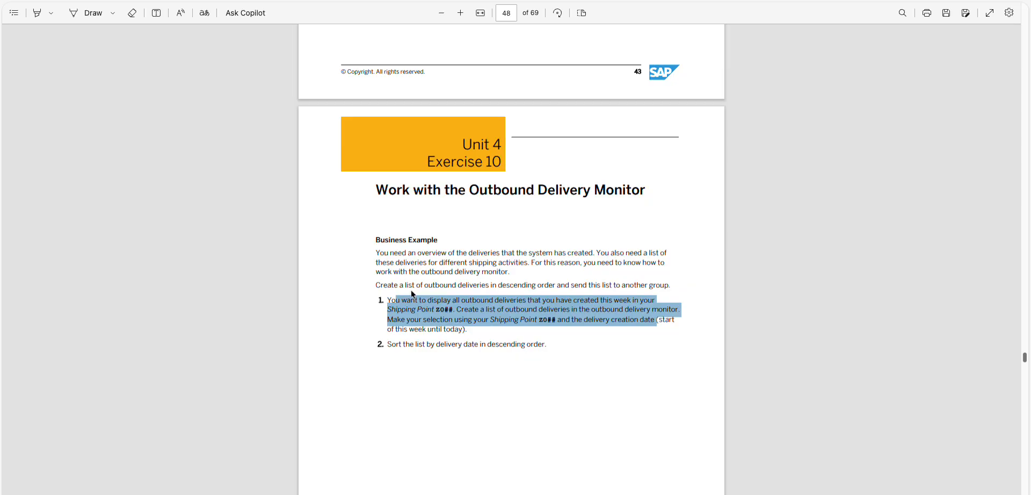
Step: Review the preceding exercise solution on the delivery due list and picking location, continuing to Solution 10
scroll(351, 224, up, 15)
scroll(349, 227, up, 15)
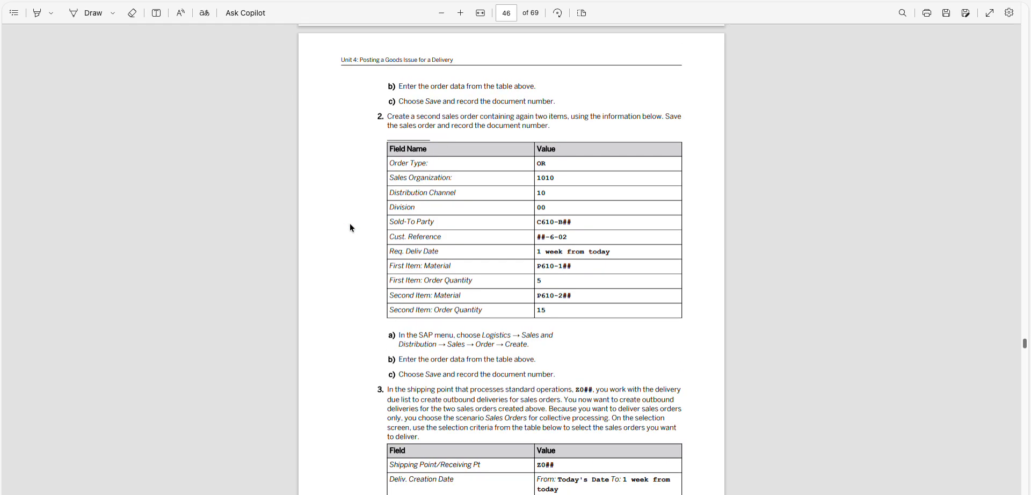
scroll(350, 227, down, 3)
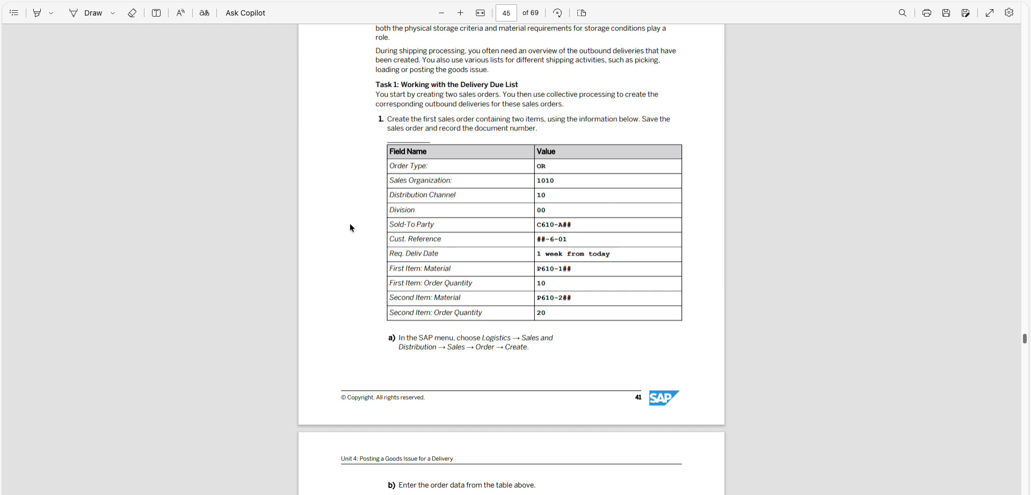
scroll(350, 228, down, 5)
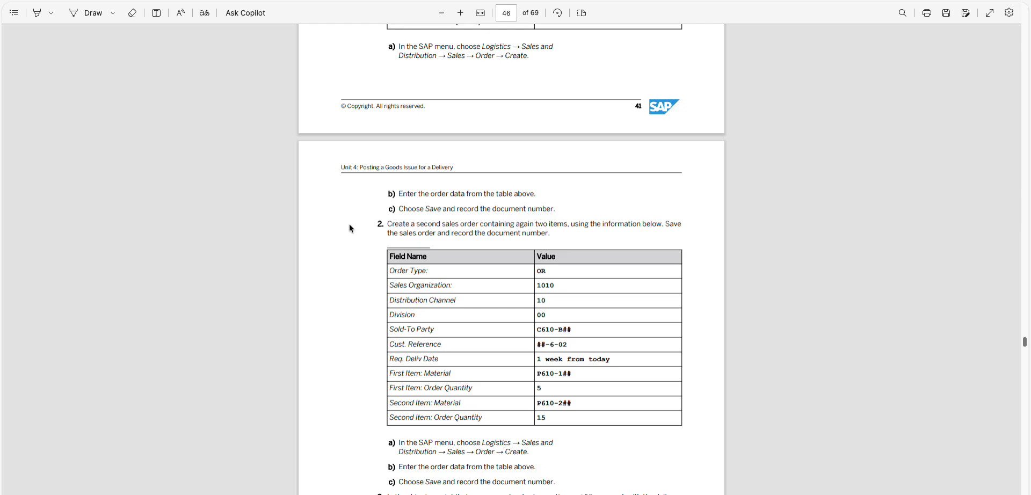
scroll(349, 229, down, 2)
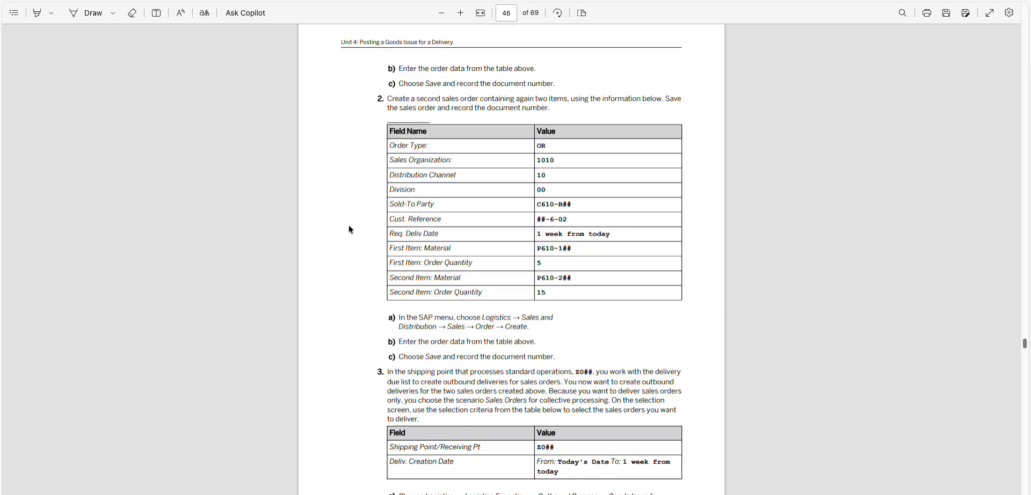
scroll(349, 225, down, 1)
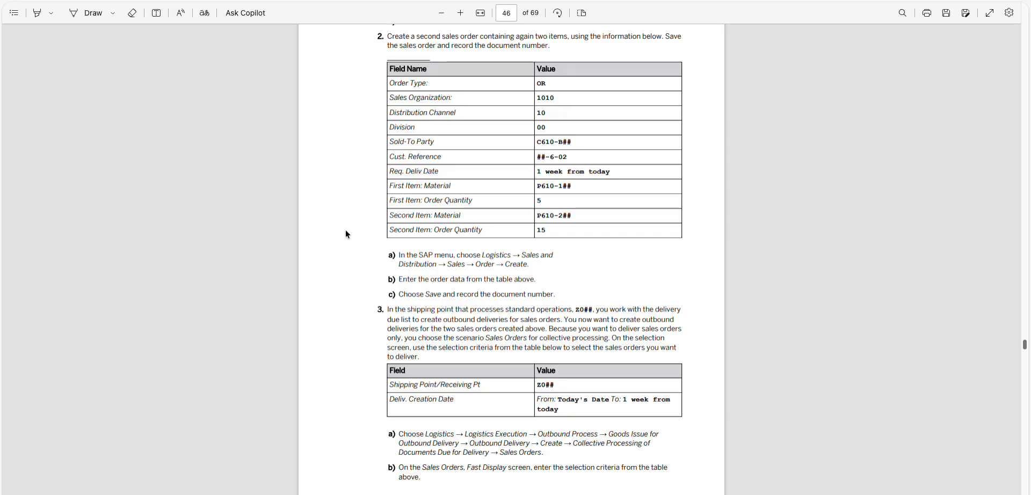
scroll(345, 230, down, 3)
scroll(345, 230, down, 6)
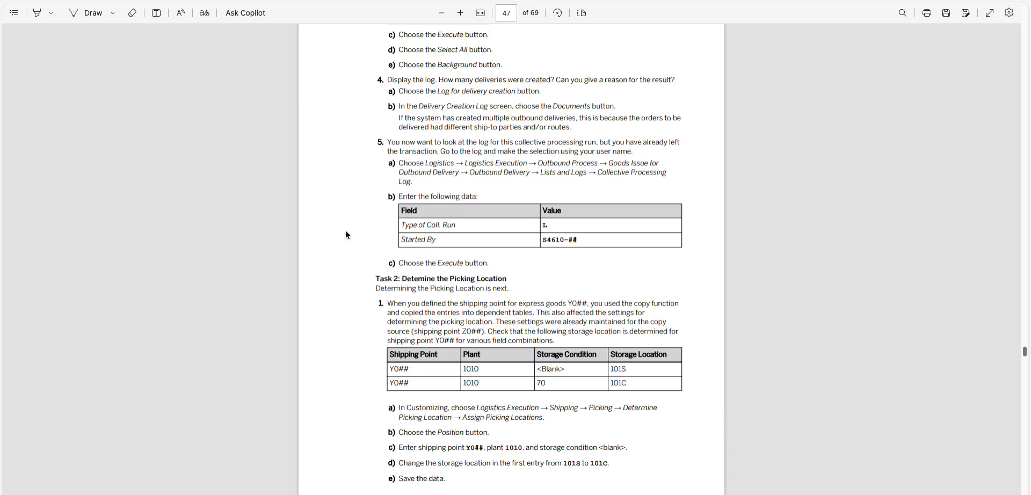
scroll(346, 230, down, 15)
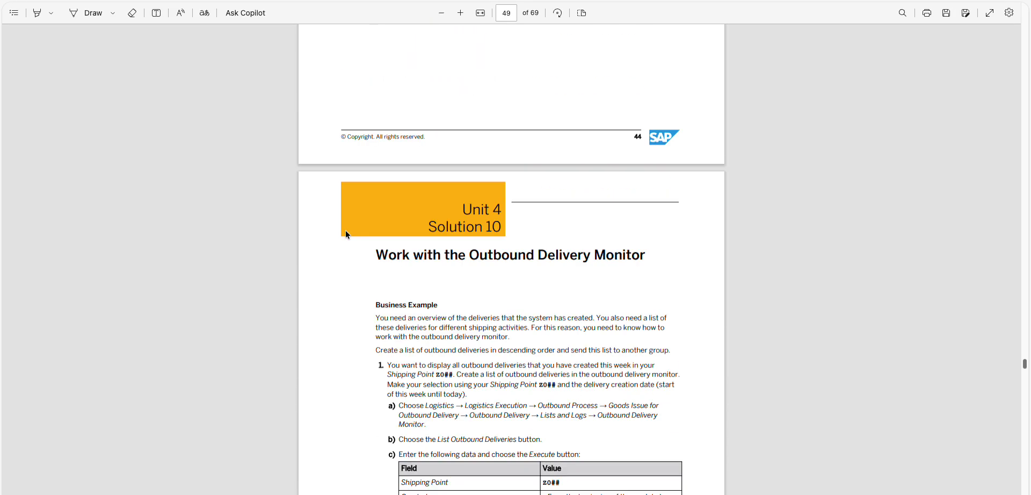
Step: Read the Exercise 11 instructions for creating a sales order and an outbound delivery
scroll(345, 232, down, 12)
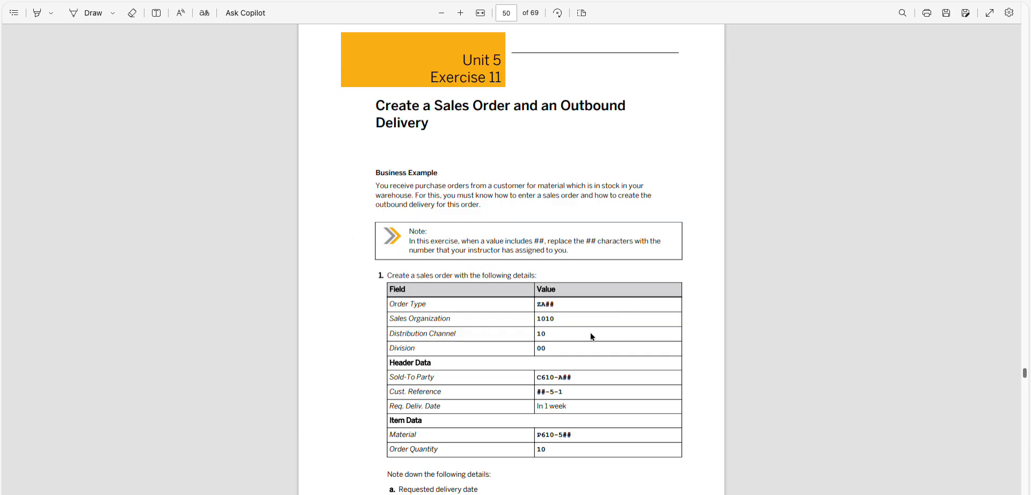
scroll(591, 332, down, 2)
scroll(419, 276, down, 4)
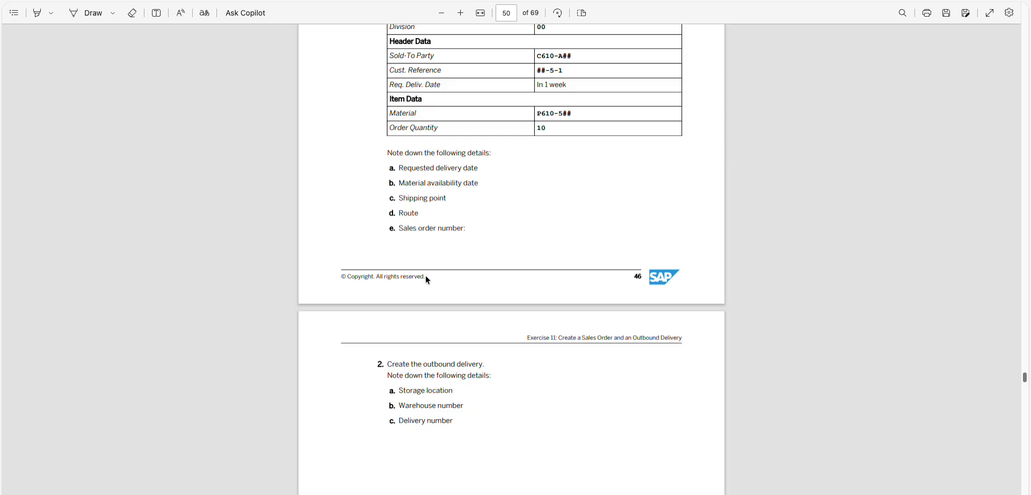
Step: Examine the details Exercise 11 asks to note down for the sales order and the outbound delivery, along with the order data table
drag(388, 153, 450, 421)
click(343, 395)
click(386, 168)
drag(386, 169, 468, 230)
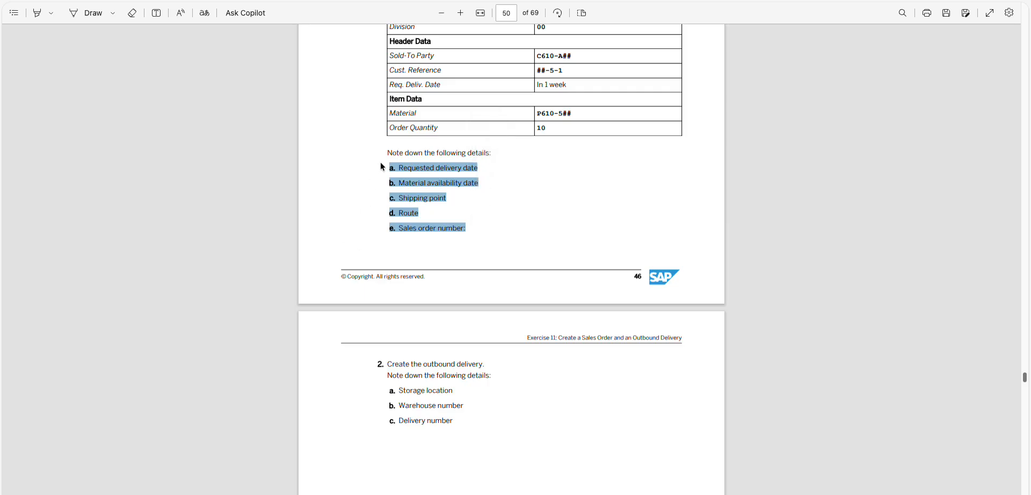
drag(387, 168, 469, 232)
click(346, 357)
scroll(349, 345, down, 10)
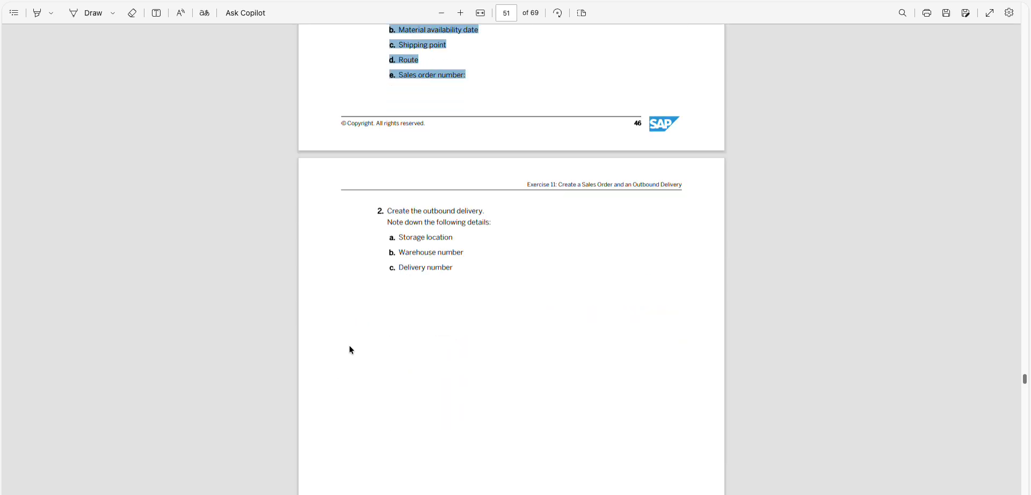
scroll(351, 344, up, 12)
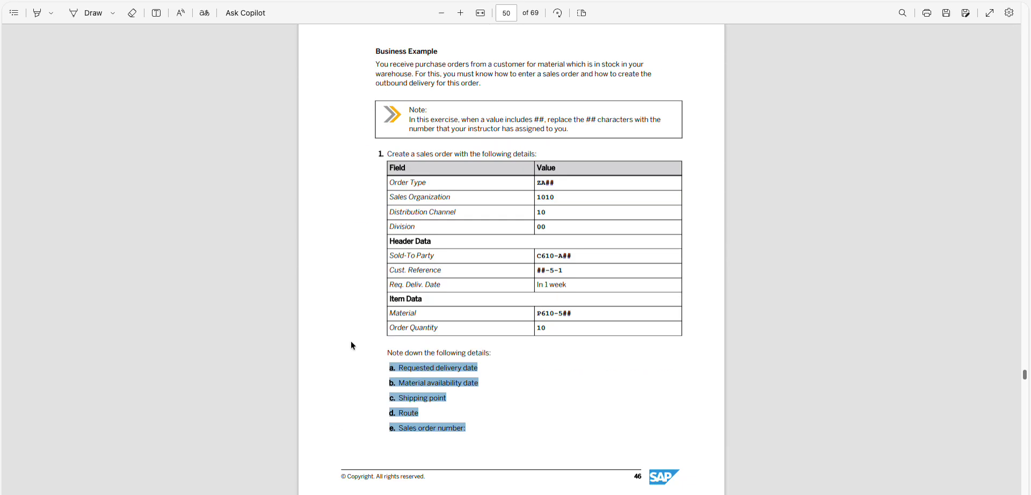
scroll(351, 344, down, 3)
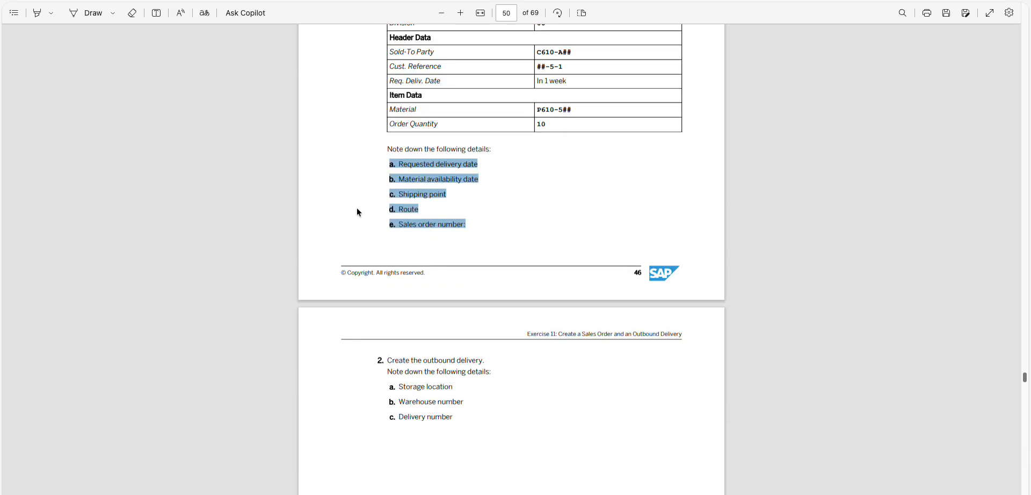
click(327, 195)
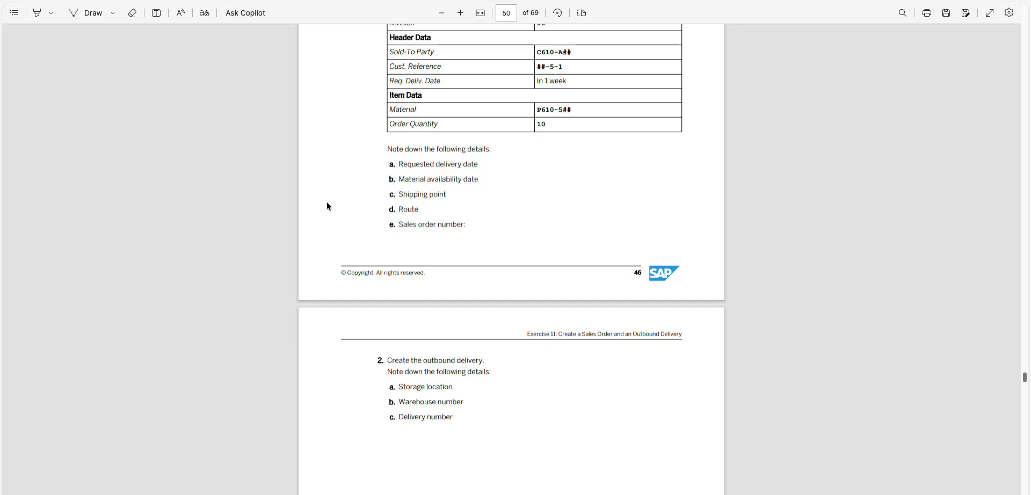
drag(378, 168, 479, 228)
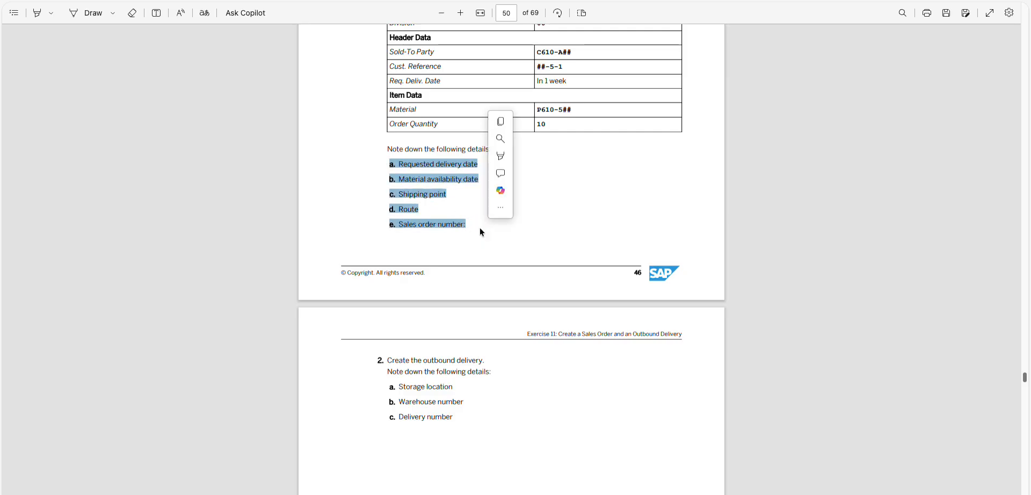
Step: Return from the Exercise 11 order data to Solution 10 on working with the outbound delivery monitor
scroll(347, 229, up, 3)
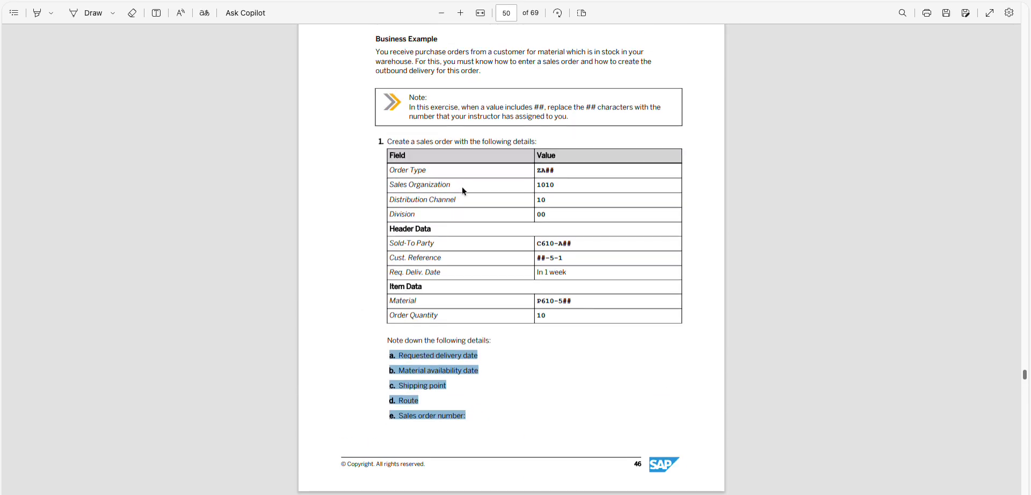
scroll(383, 194, up, 9)
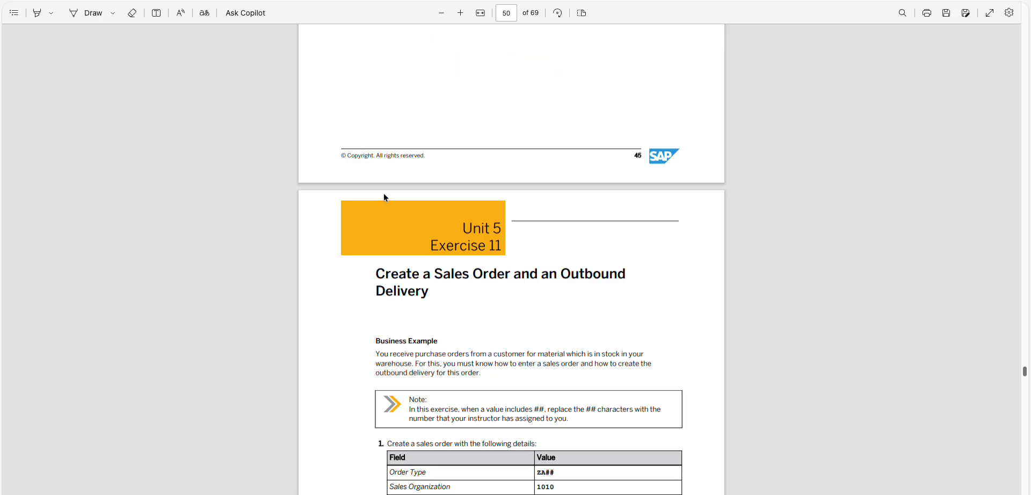
scroll(384, 192, up, 4)
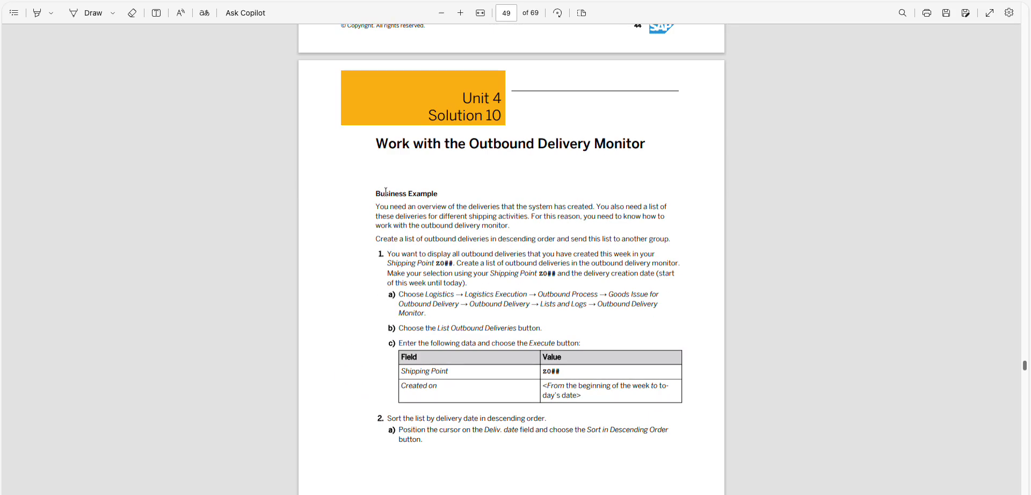